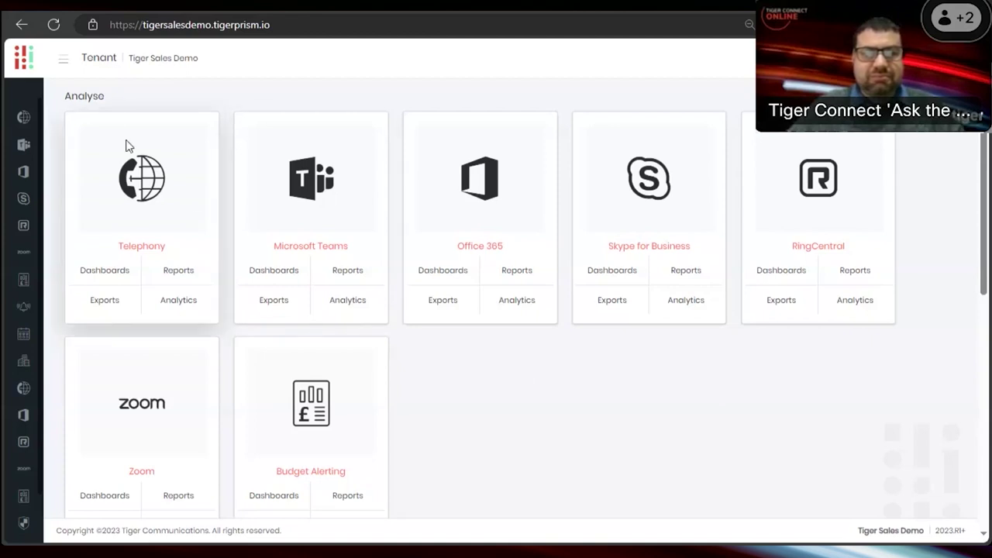
Open the Teams Call Queues analytics in the General group of Microsoft Teams.
click(64, 59)
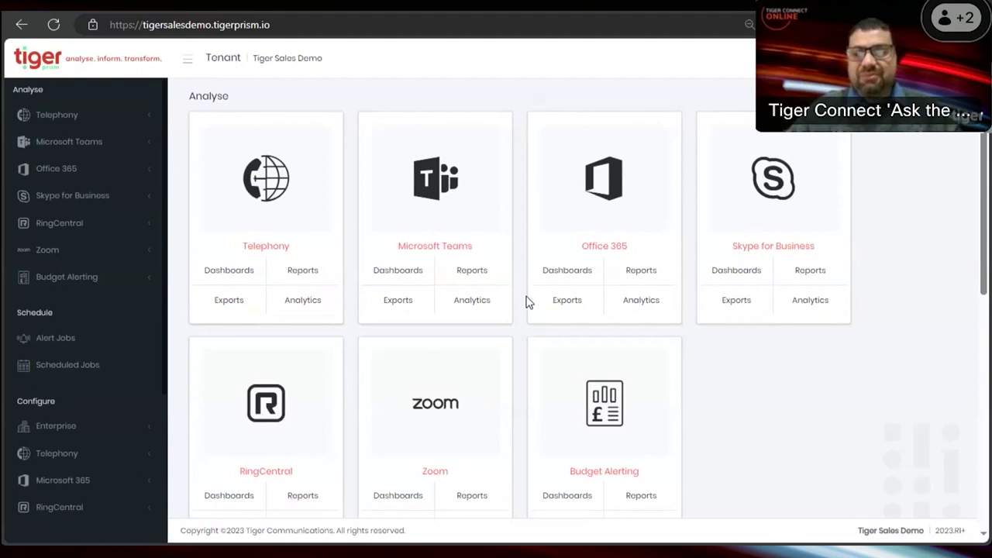
click(472, 301)
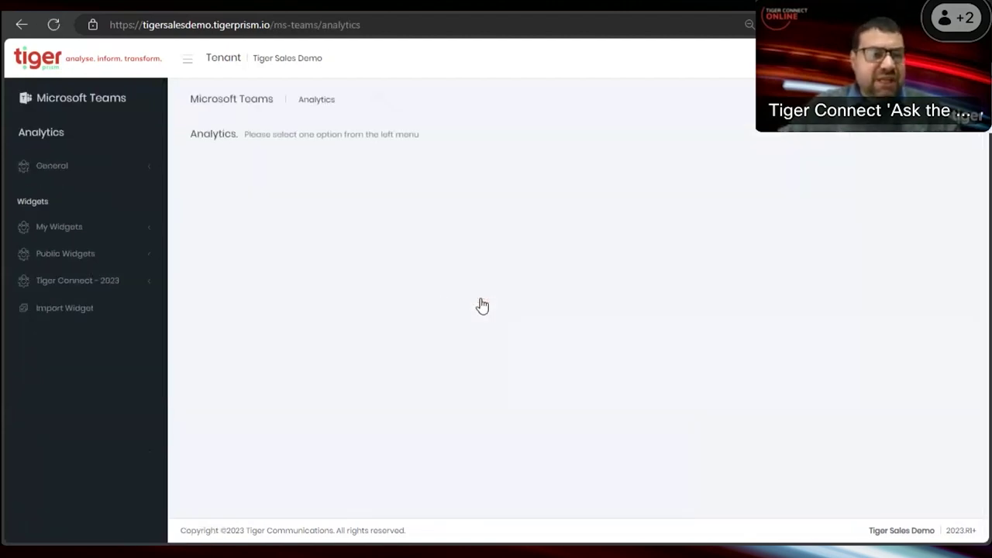
click(73, 172)
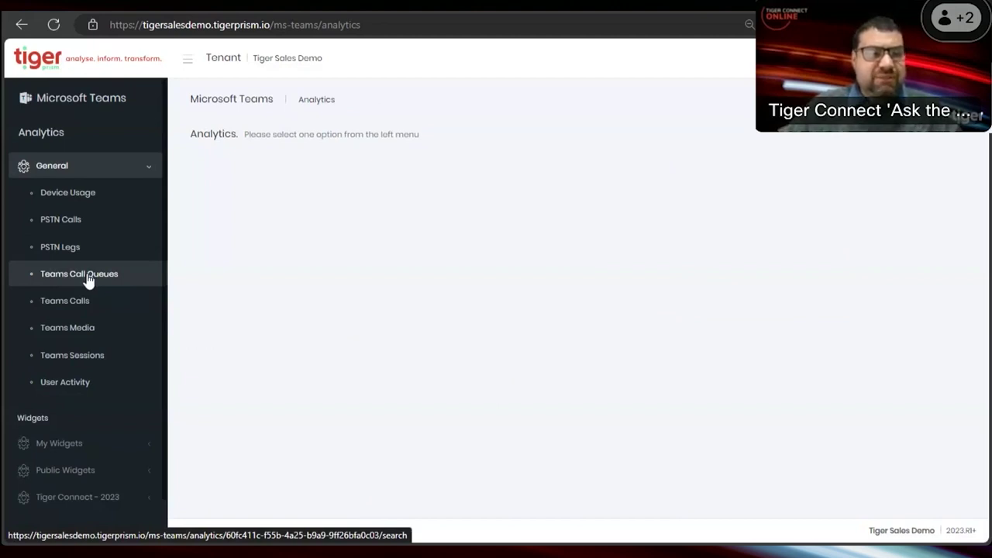
click(137, 286)
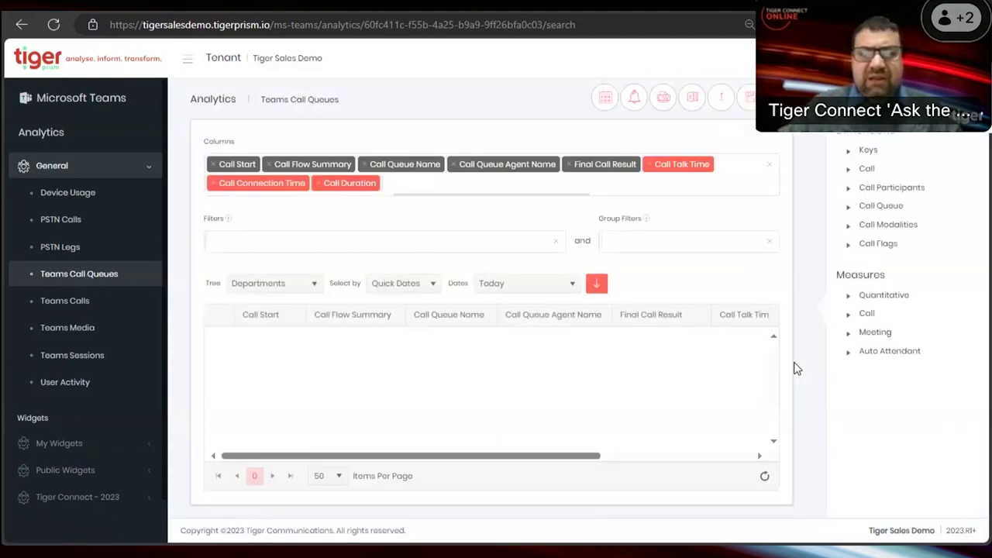
Set the quick date range to Last Month and retrieve the call queue data.
click(534, 288)
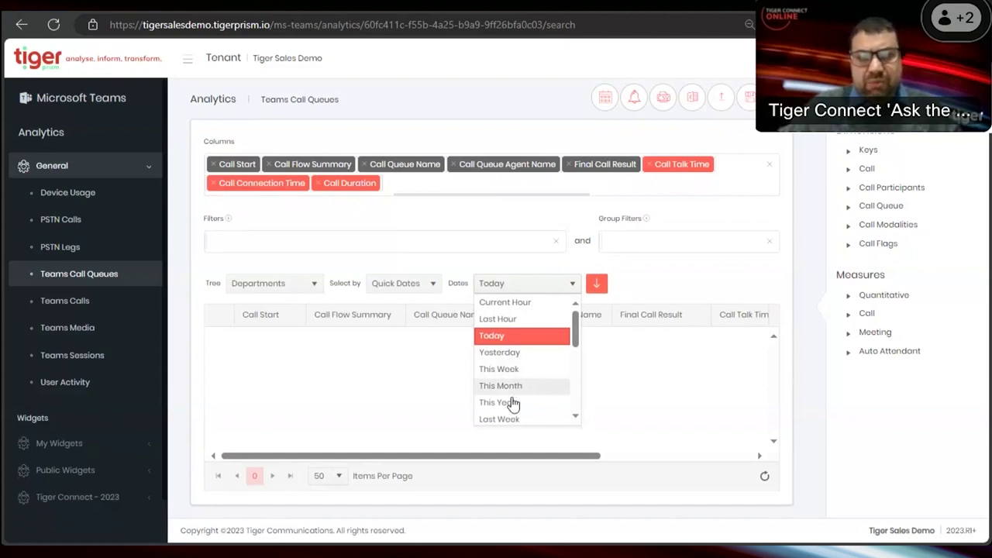
scroll(512, 396, down, 1)
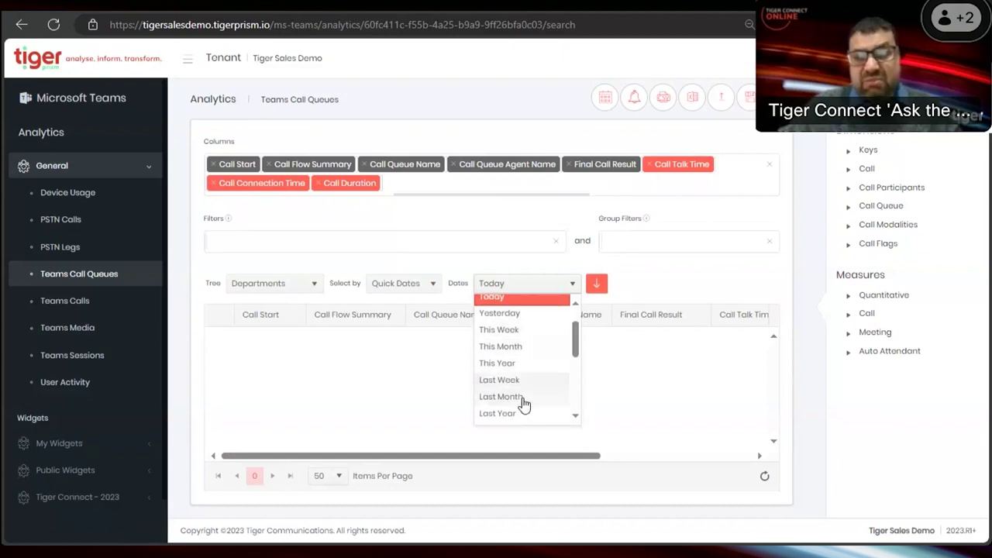
click(513, 401)
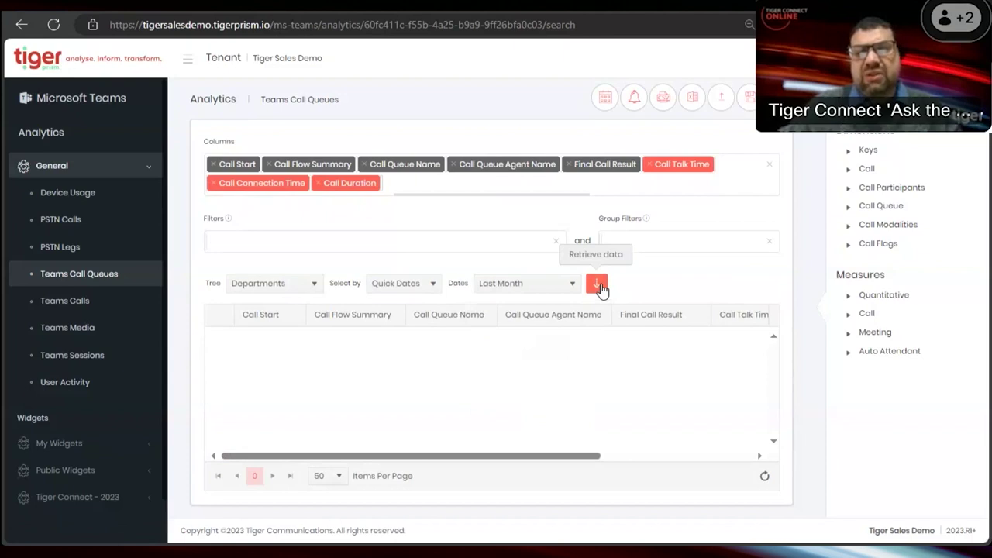
click(601, 287)
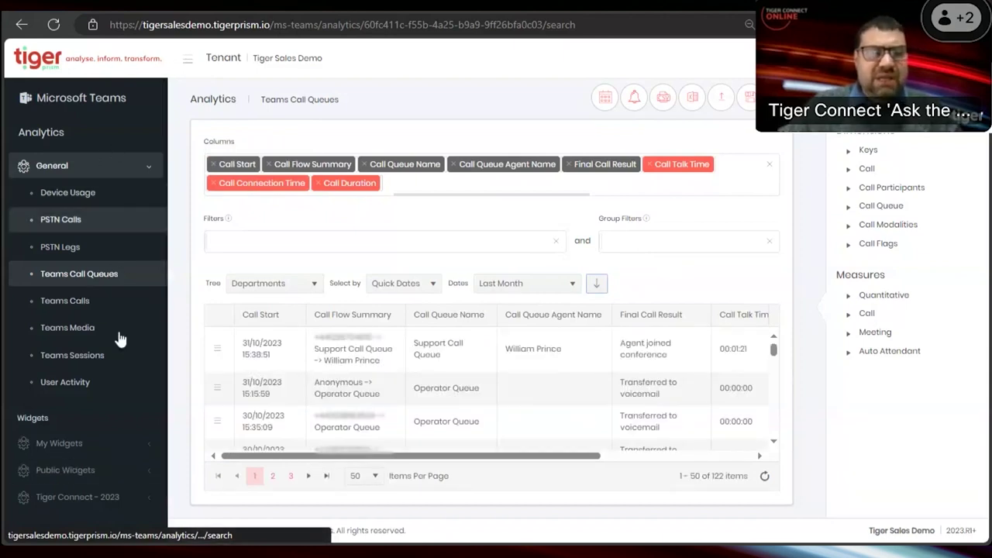
Collapse the navigation menu and look across the call queue results through to the Call Duration column.
scroll(138, 204, down, 1)
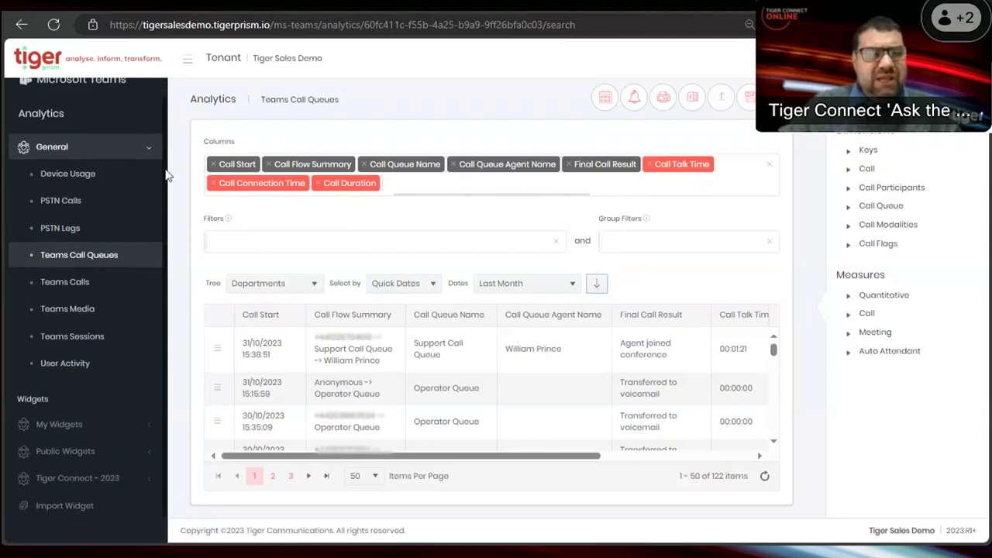
click(189, 64)
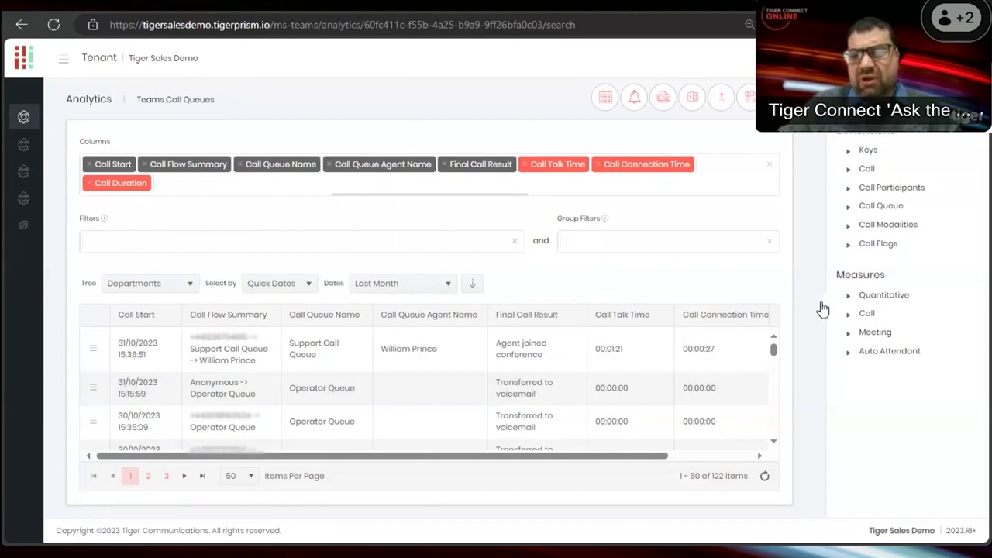
drag(824, 313, 929, 313)
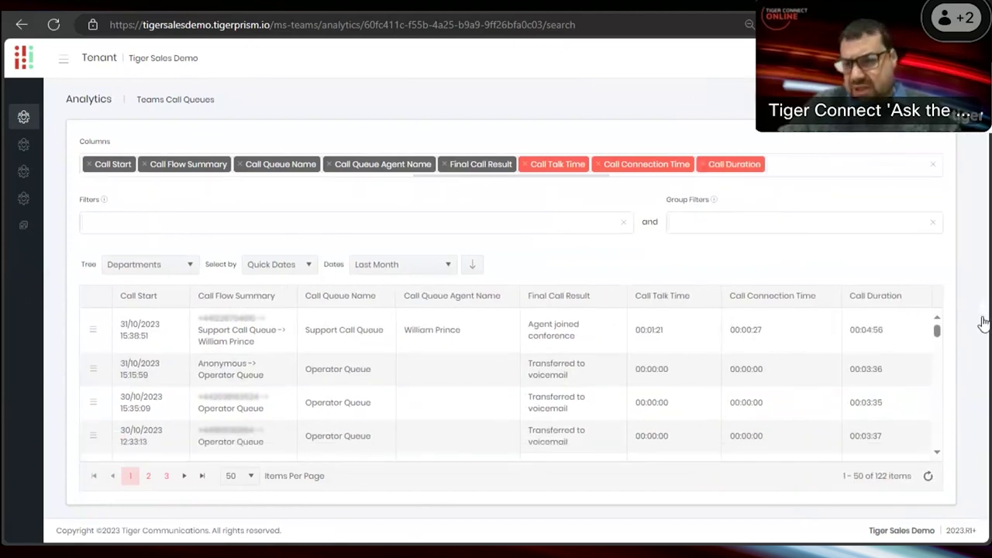
click(981, 324)
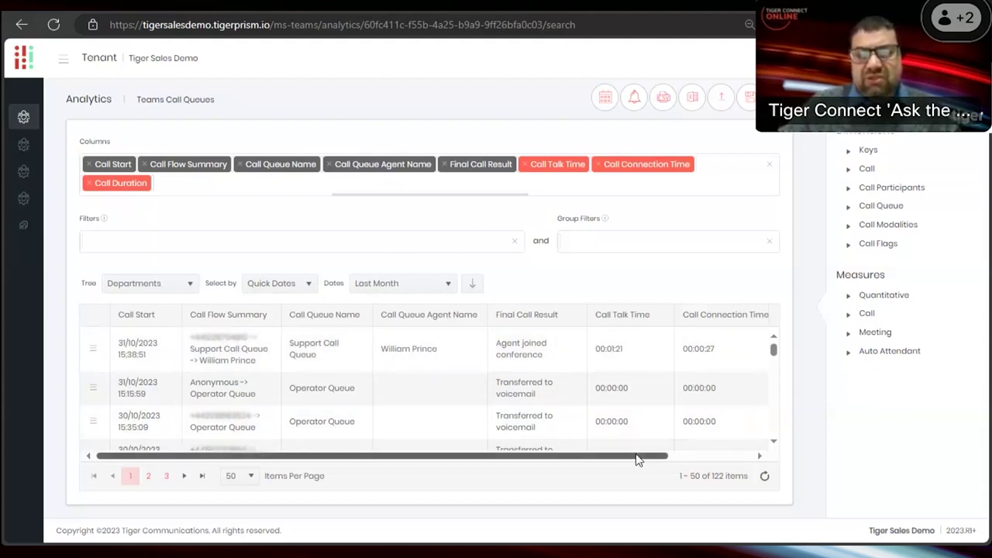
drag(637, 459, 746, 441)
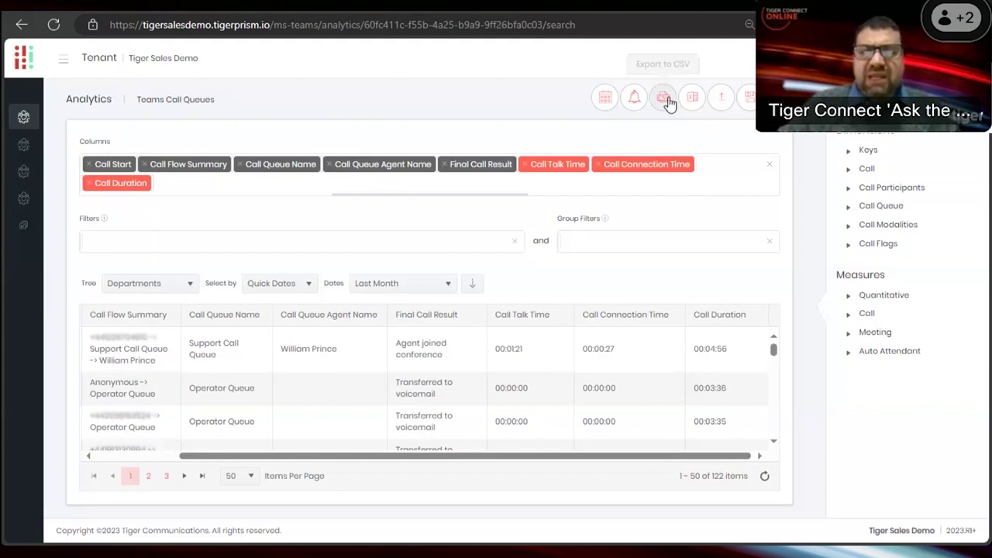
Add Auto Attendant Duration and Call Participants to the report's columns.
click(242, 188)
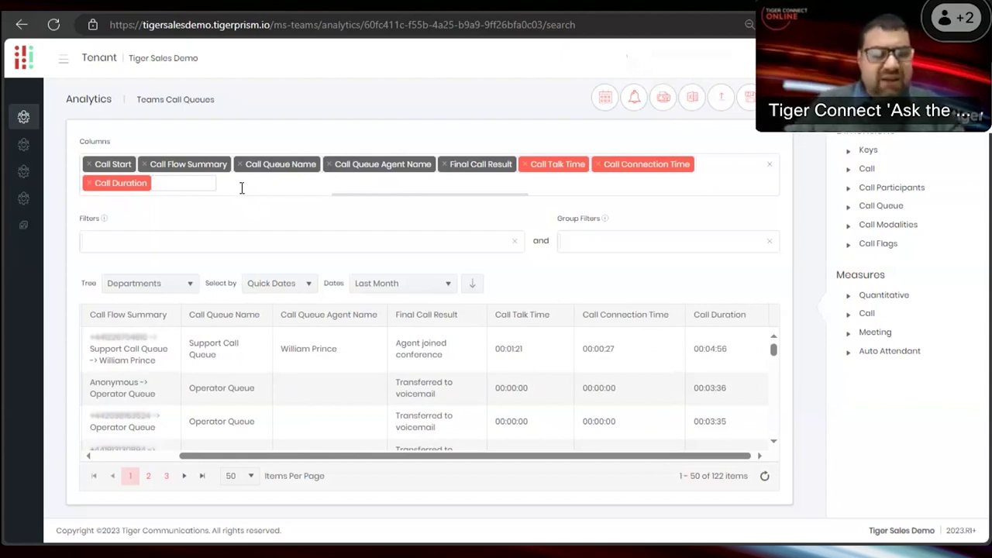
text(au)
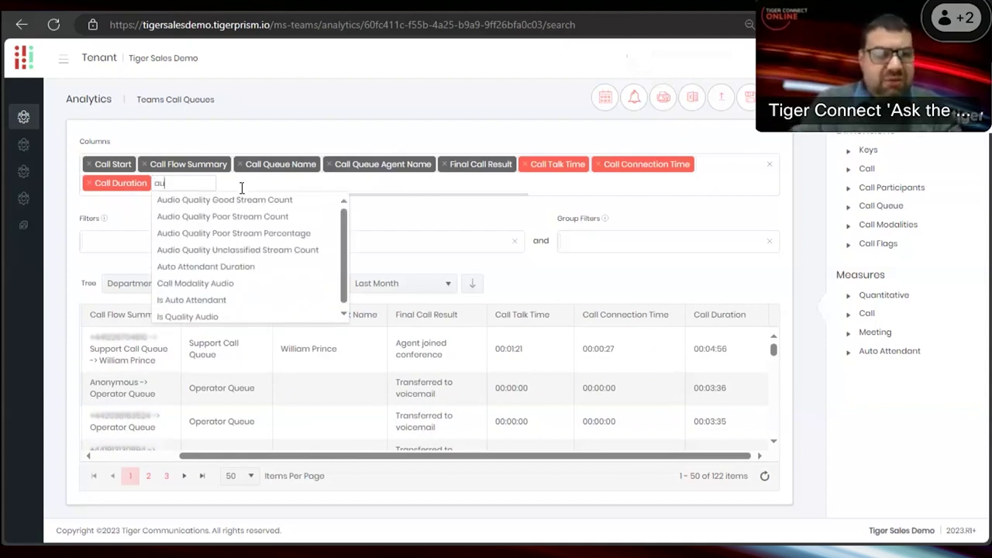
text(to)
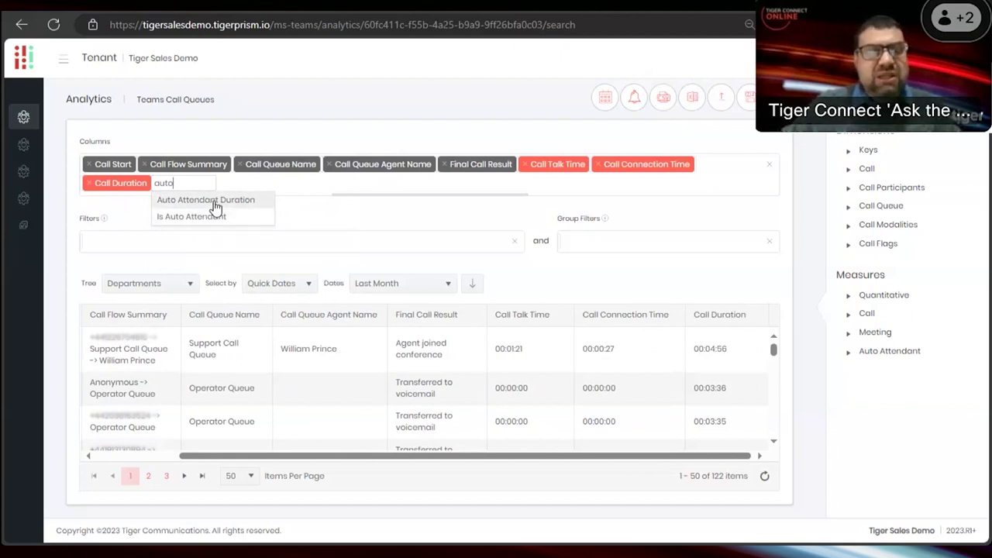
click(215, 203)
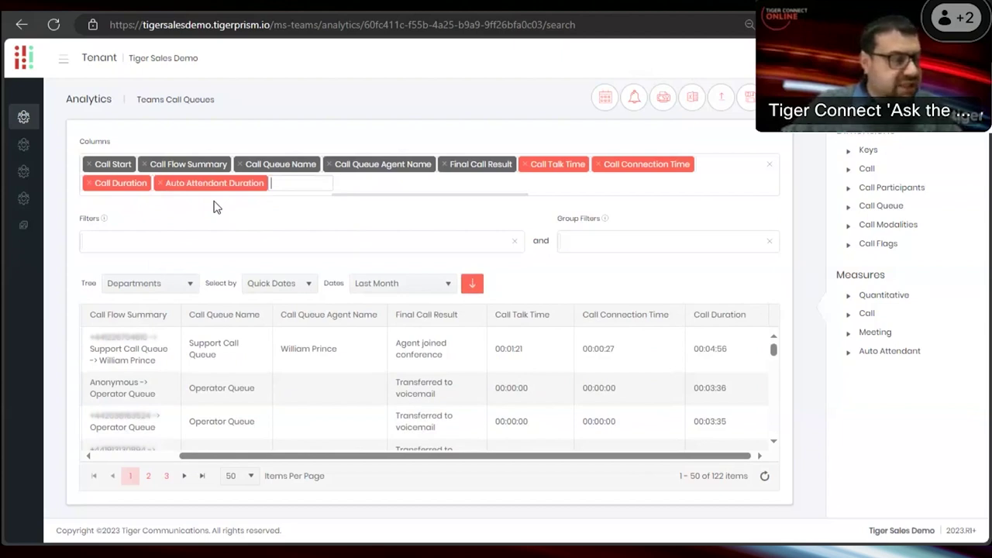
text(cal)
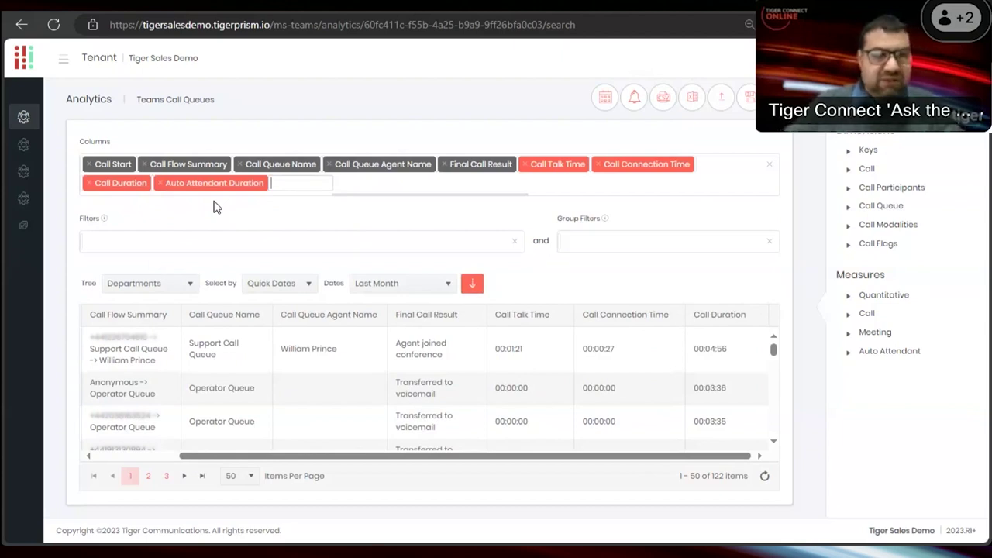
text(l)
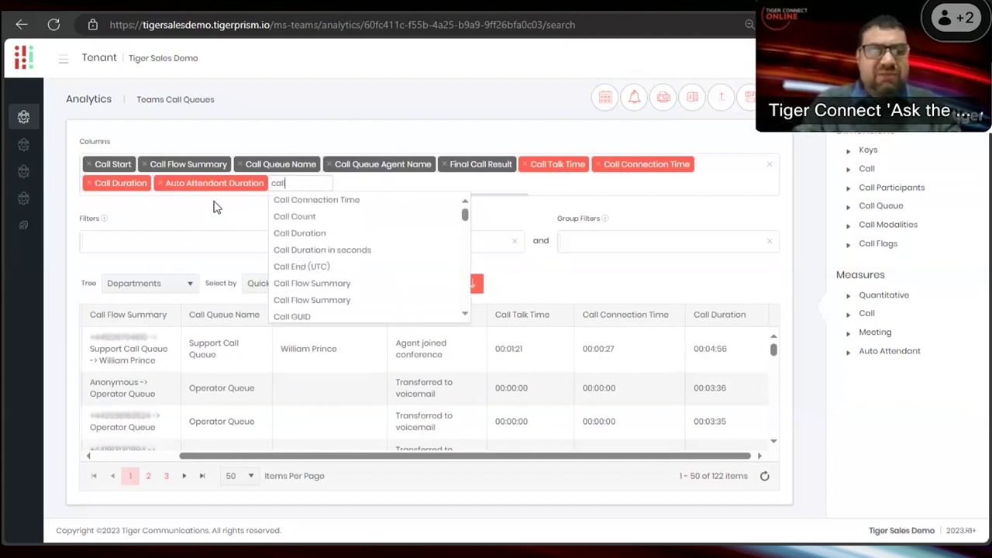
text( p)
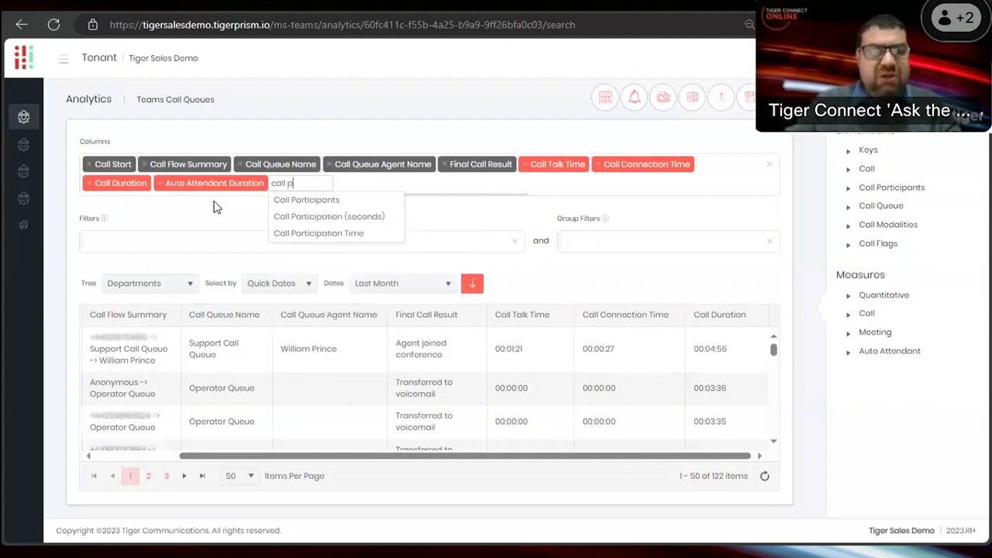
click(331, 202)
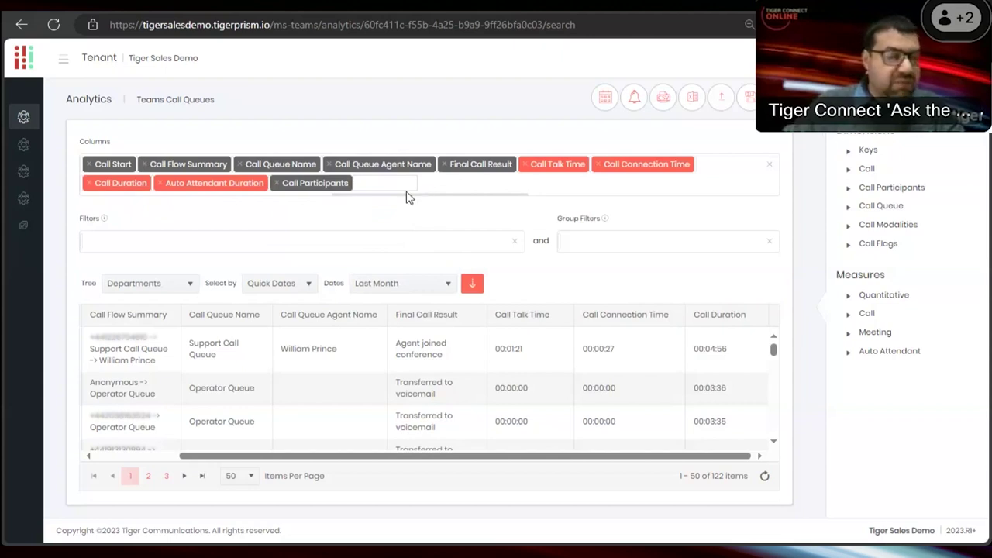
Add the Is Caller External and Is Auto Attendant flags to the report's columns.
text(is)
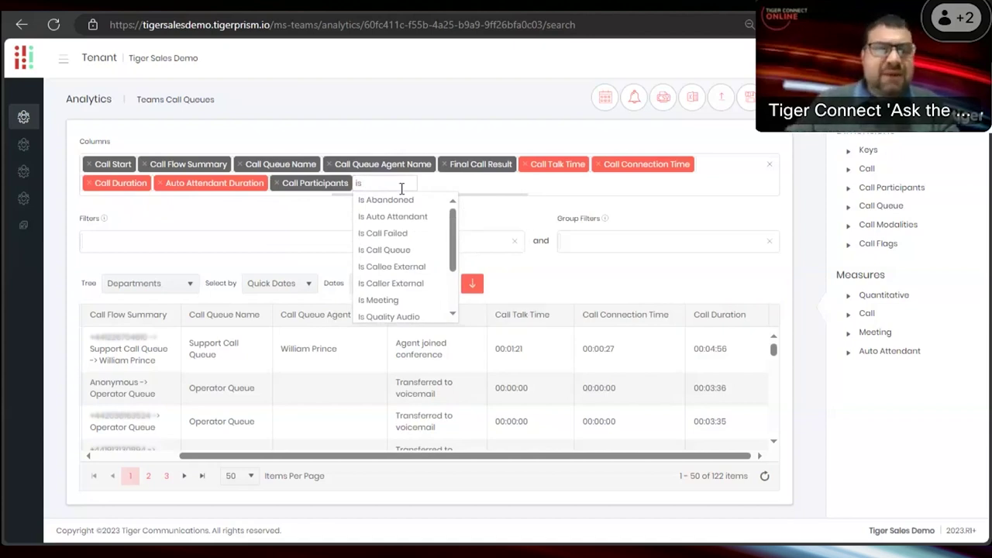
click(385, 283)
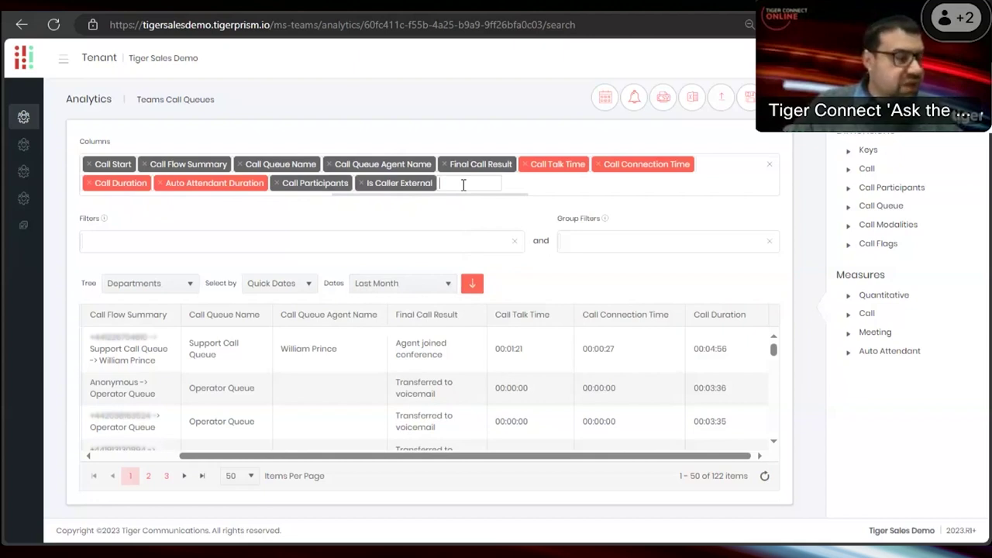
text(is au)
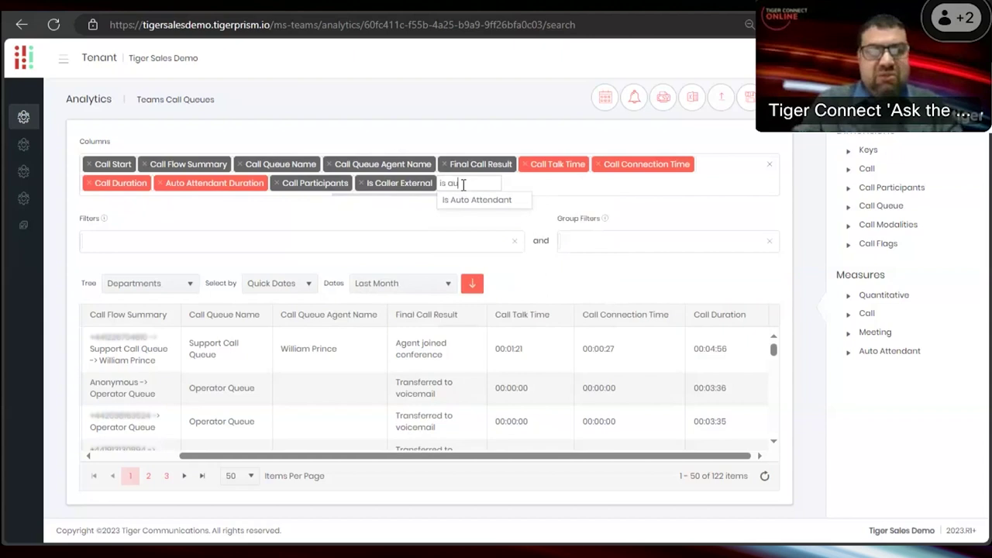
click(476, 200)
drag(401, 203, 397, 164)
drag(492, 183, 544, 225)
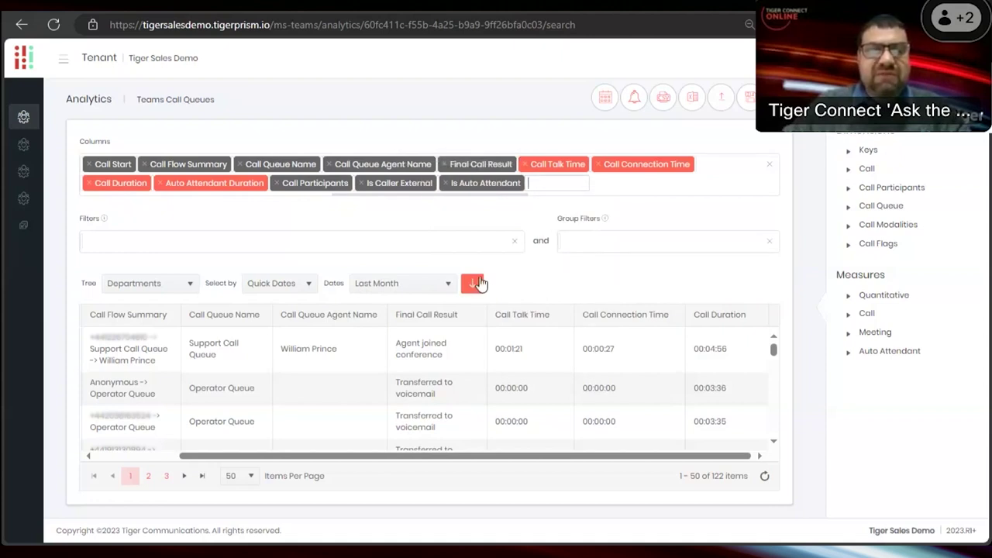
drag(484, 186, 545, 184)
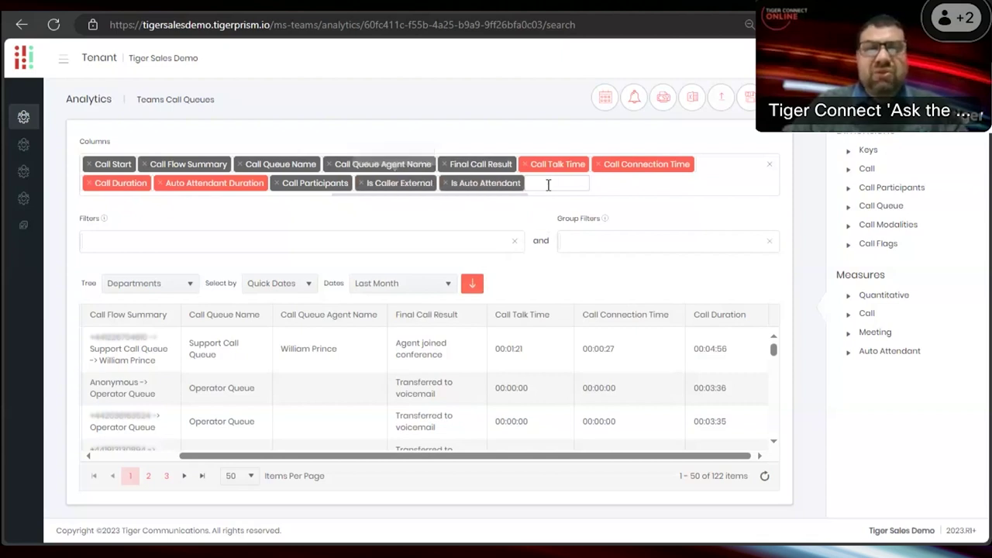
Browse the available Auto Attendant, Meeting and Call measures, and hide the field list.
click(847, 351)
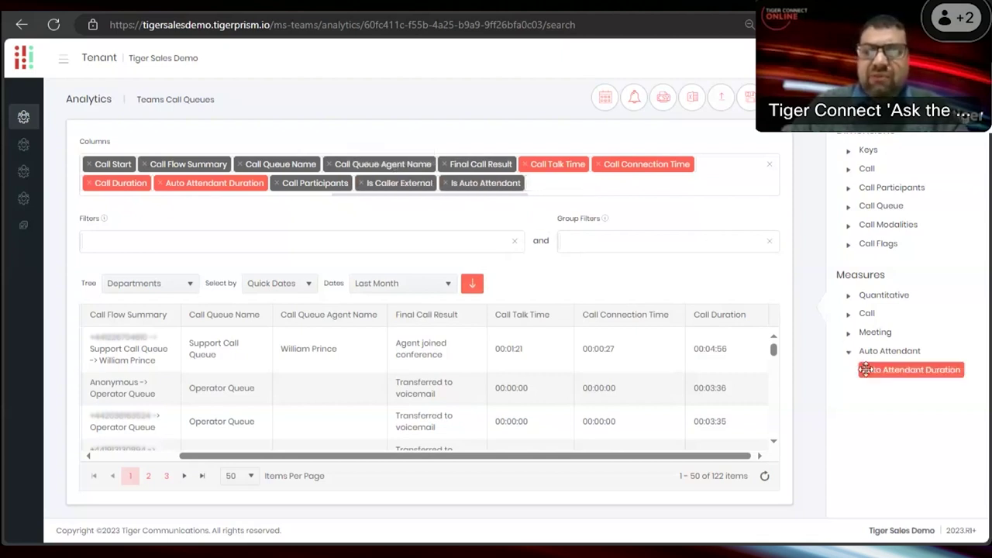
click(849, 332)
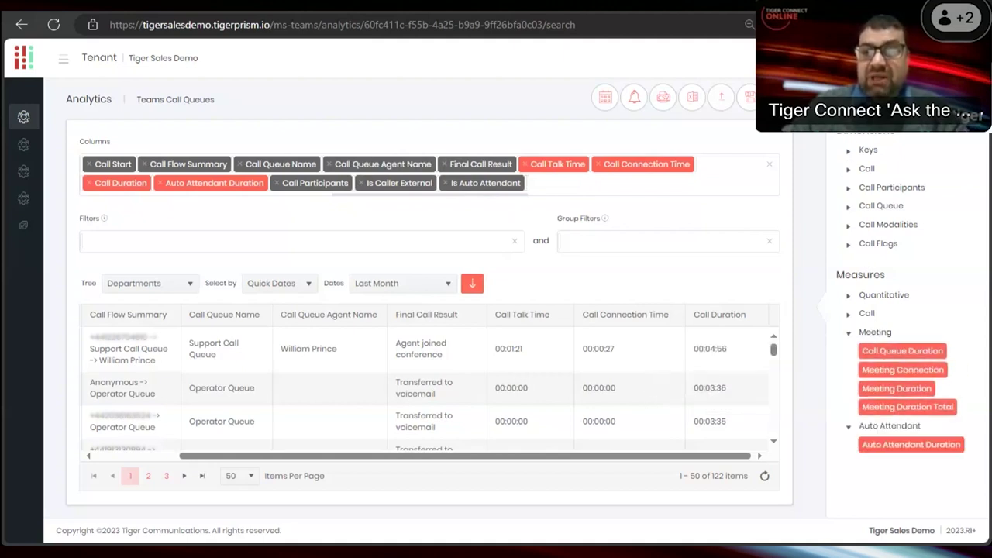
click(849, 314)
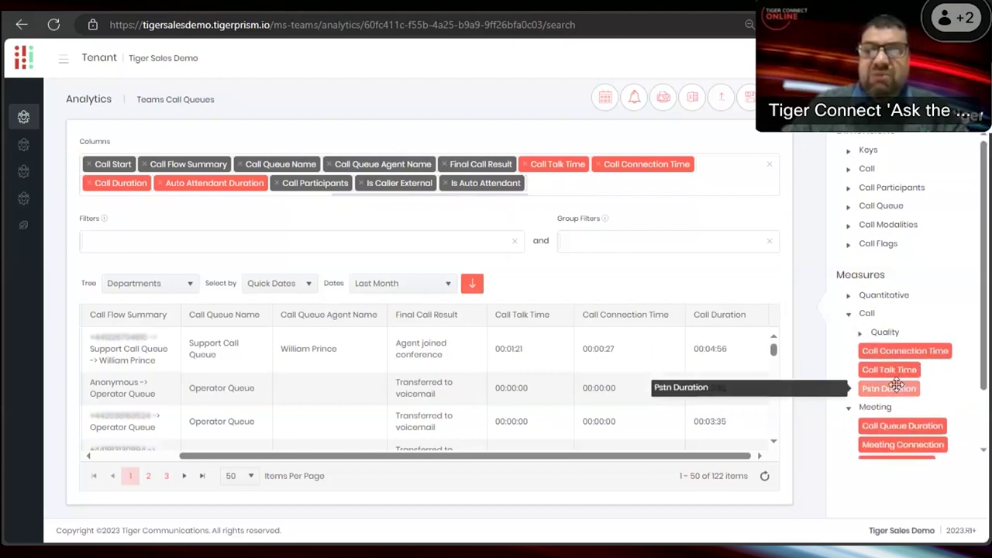
drag(897, 393, 948, 321)
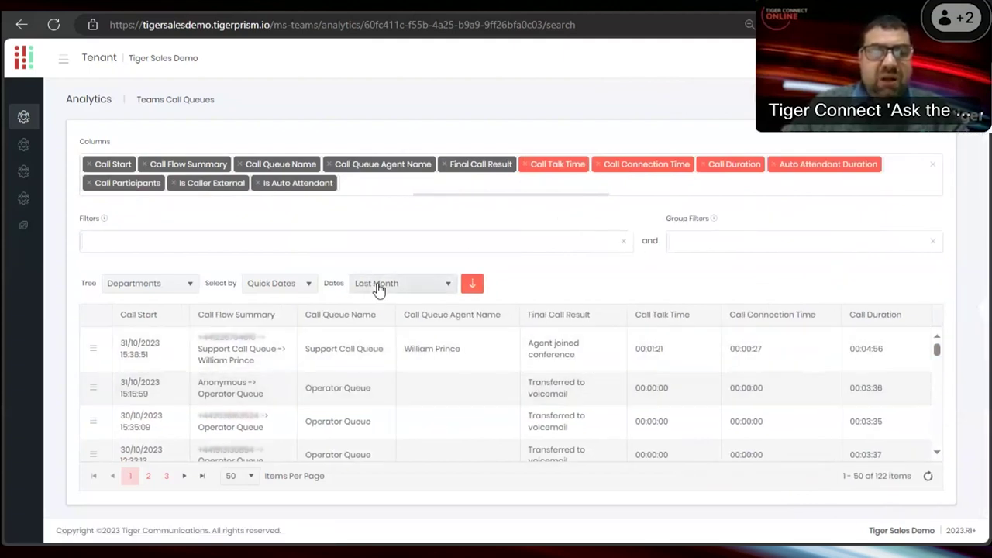
Retrieve the data with the added columns and examine the first call's Auto Attendant Duration.
click(470, 285)
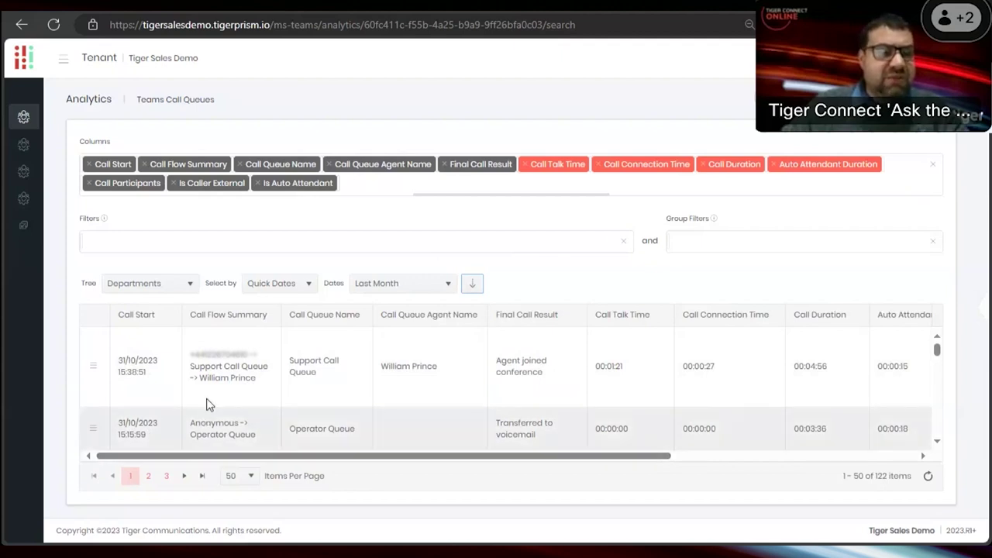
drag(289, 164, 534, 155)
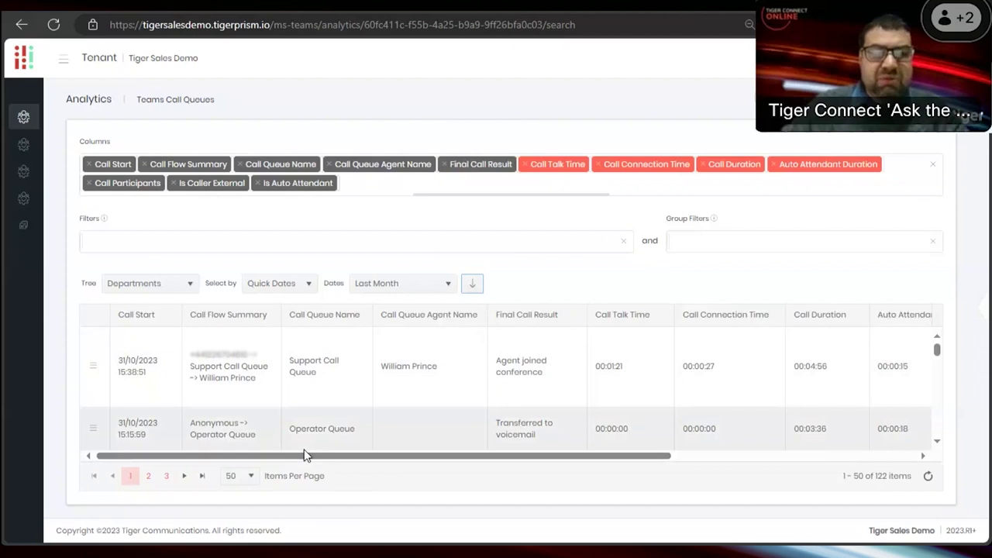
drag(314, 456, 463, 457)
drag(703, 365, 736, 375)
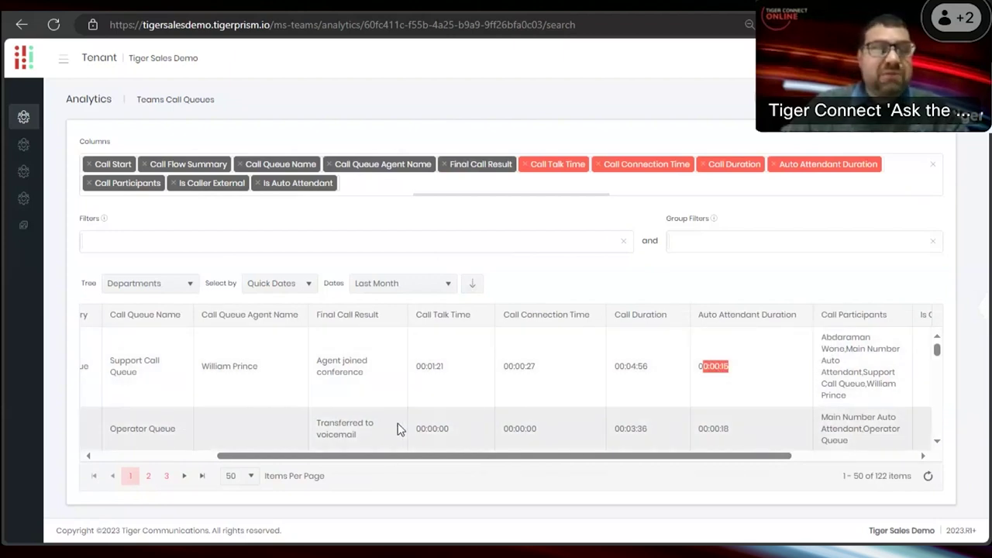
Widen the Call Participants column in the results table so each entry has more room.
drag(388, 458, 513, 457)
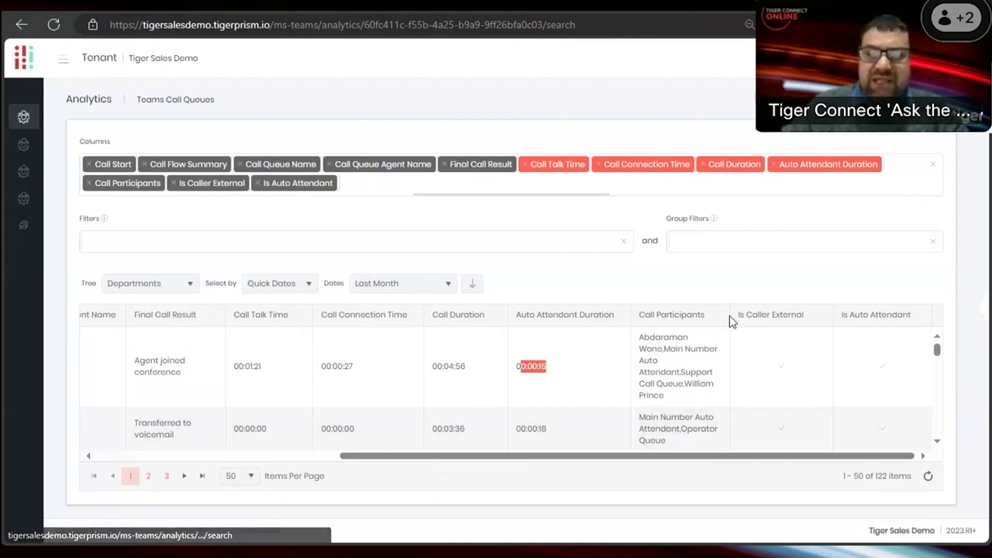
drag(729, 316, 880, 315)
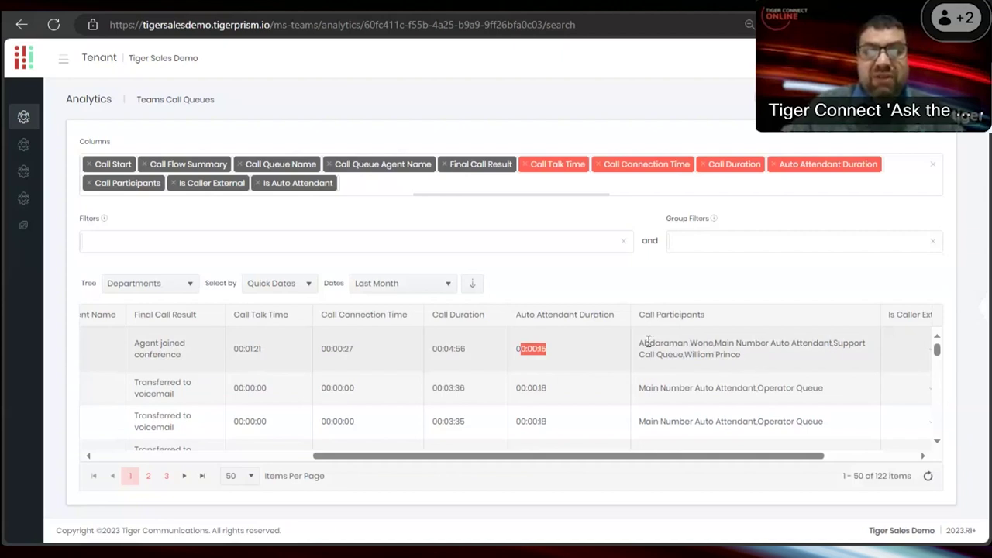
Examine the second call's participants and final result, along with the Is Caller External and Is Auto Attendant flags.
drag(827, 392, 640, 394)
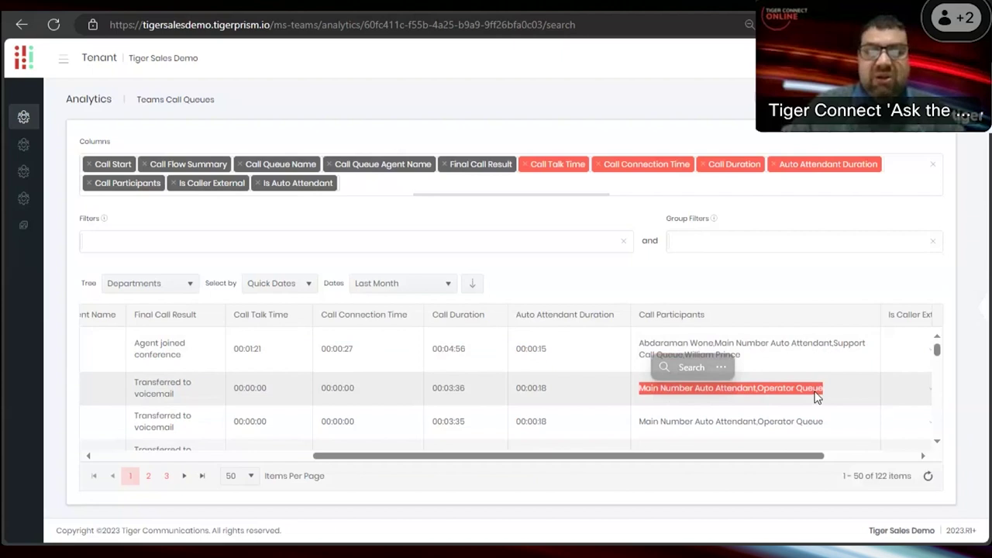
drag(651, 454, 649, 421)
click(649, 421)
scroll(643, 417, up, 1)
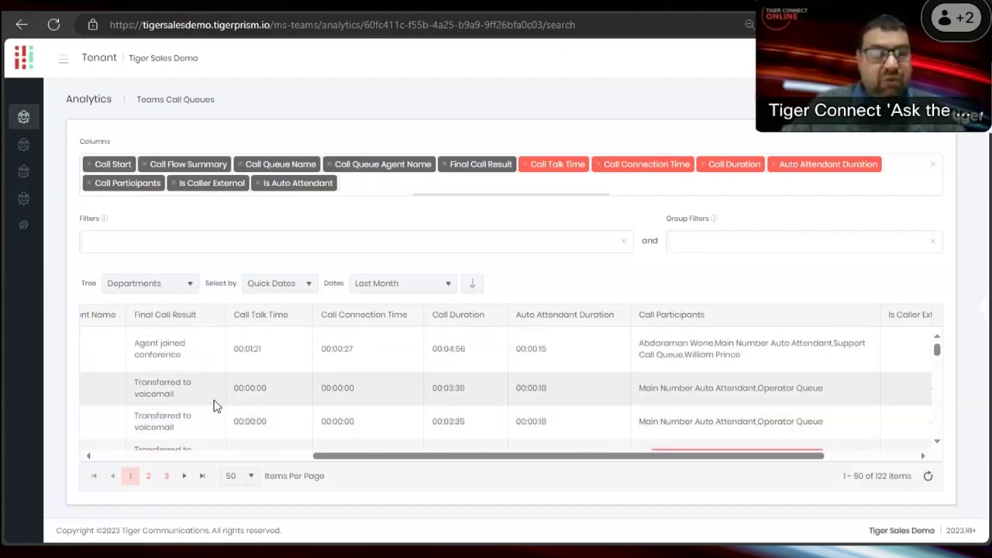
drag(131, 383, 190, 401)
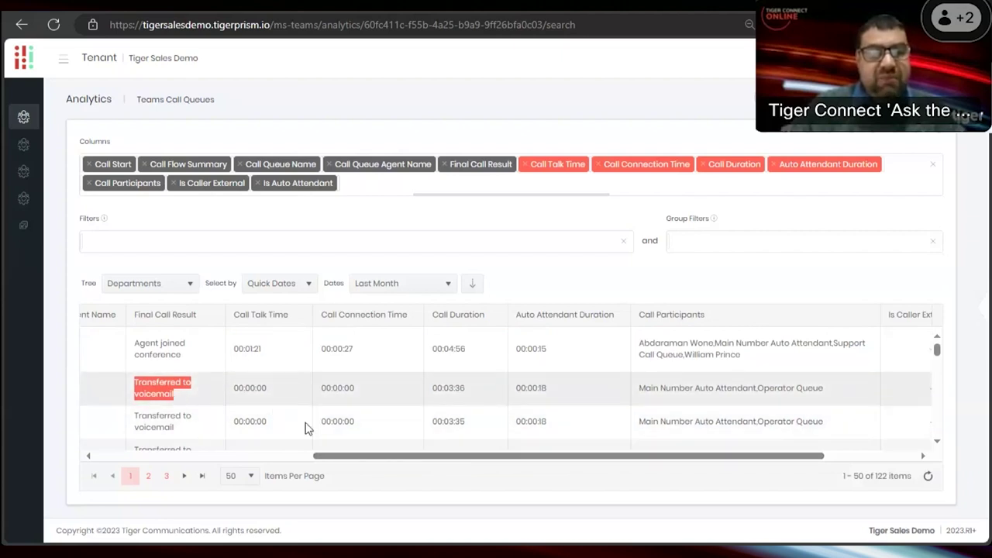
drag(354, 459, 511, 462)
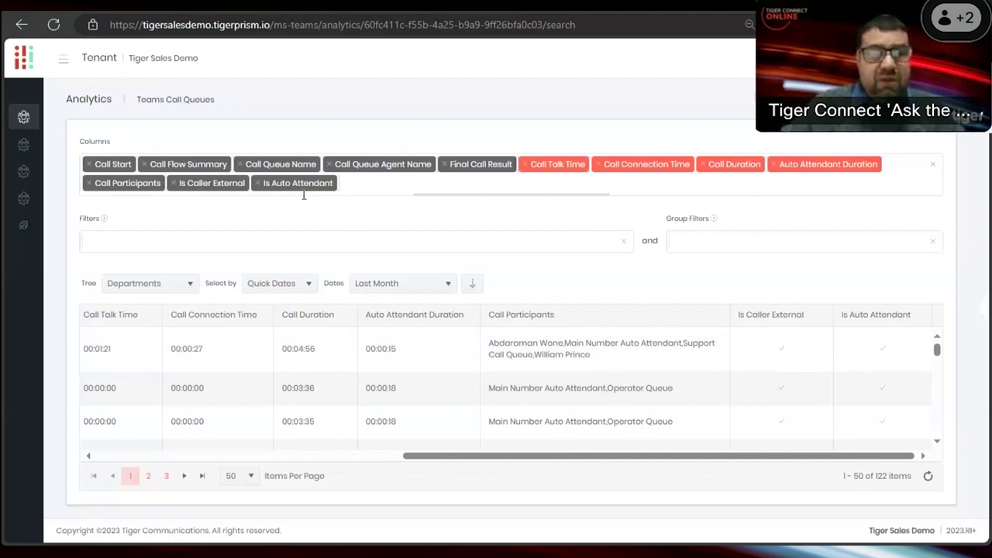
Add an Is Caller External filter set to false, retrieve the data, and check the caller flag columns in the results.
drag(212, 183, 132, 245)
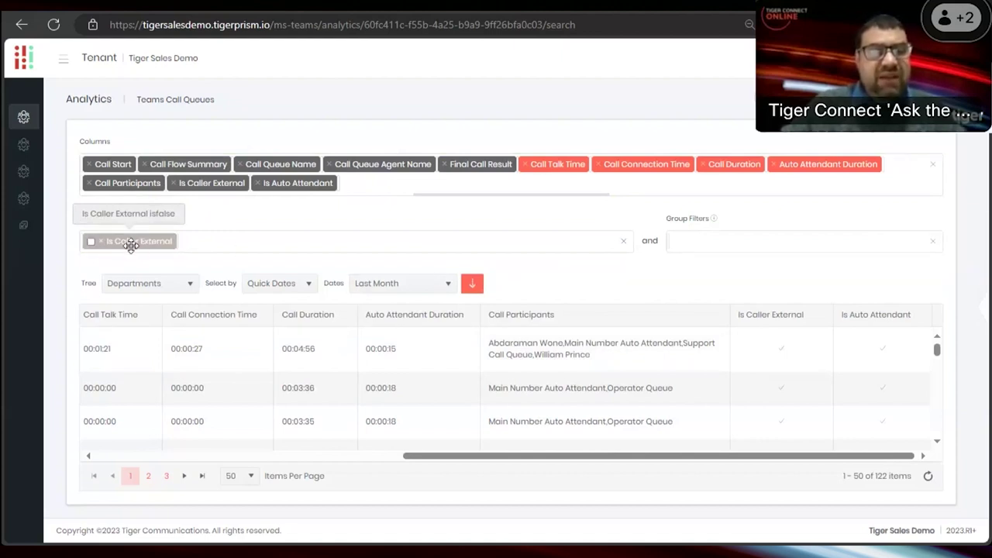
click(89, 243)
click(90, 242)
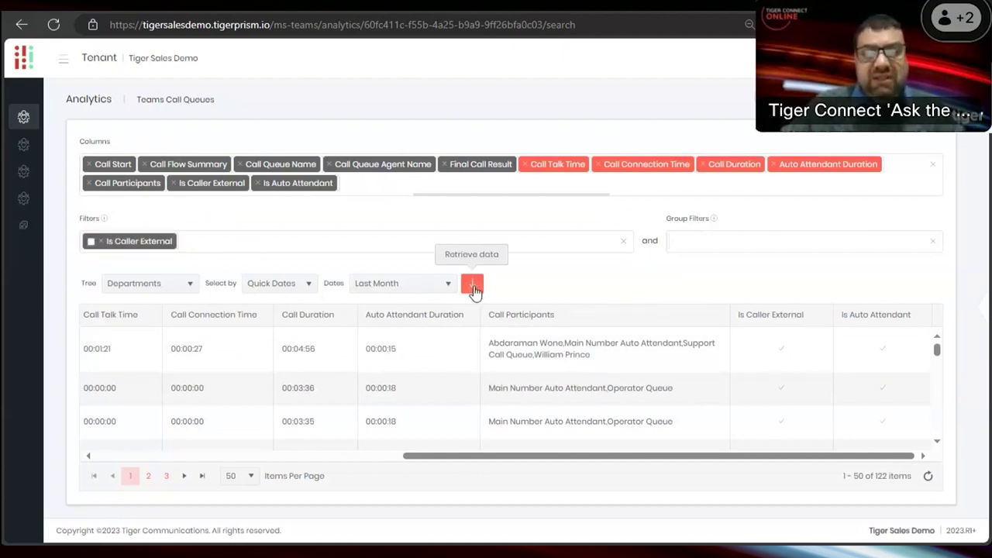
click(473, 287)
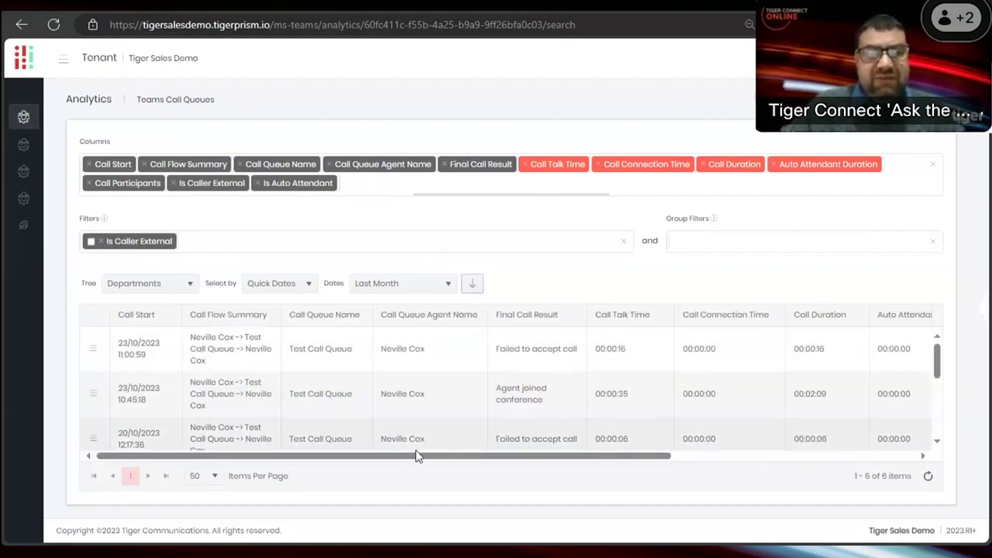
drag(383, 457, 799, 383)
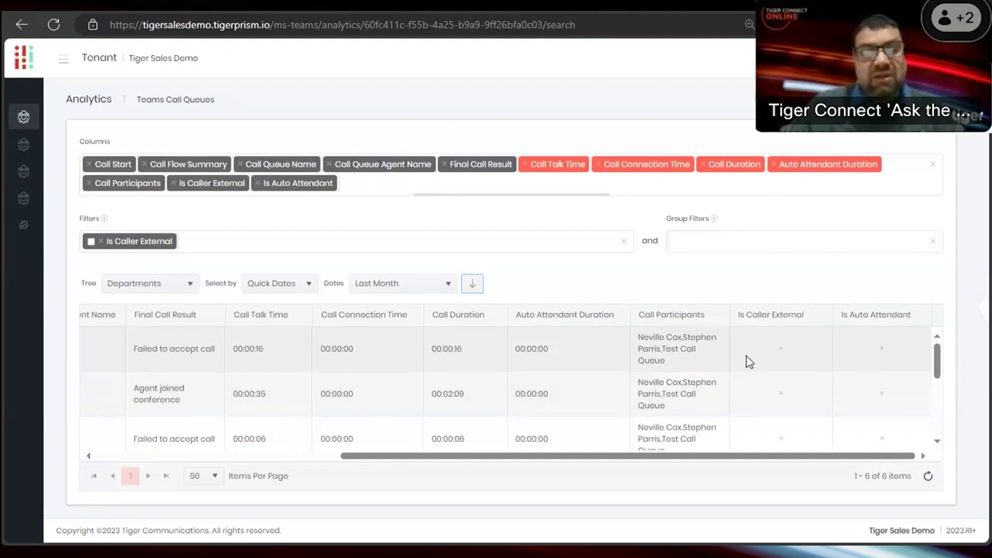
Set the Is Caller External filter to true, retrieve the data, and check the caller flag columns in the results.
click(91, 242)
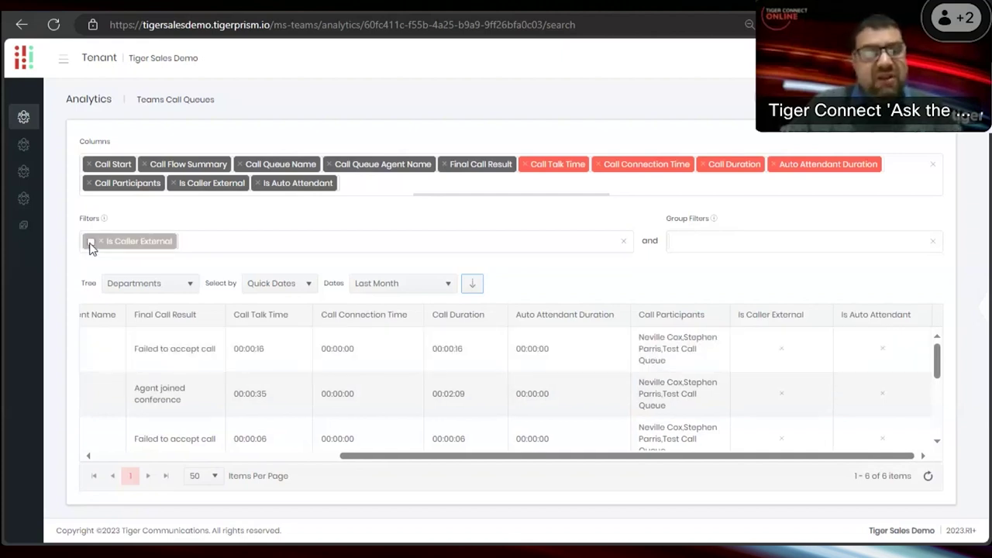
click(91, 243)
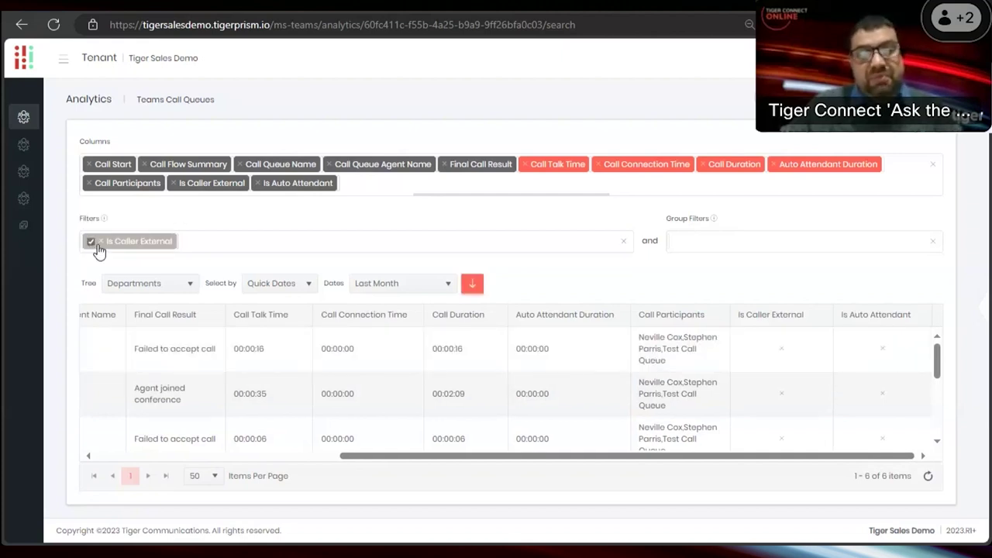
click(472, 283)
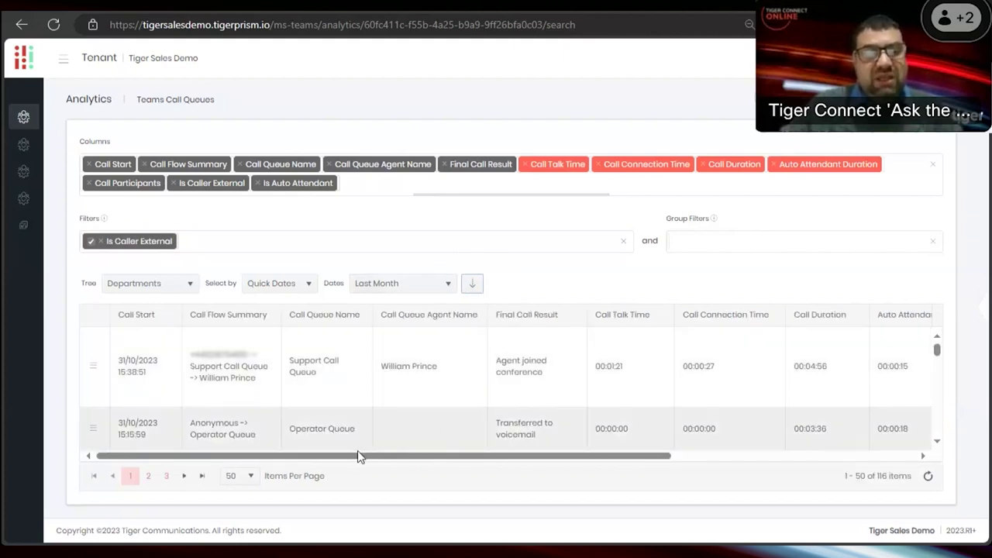
drag(356, 458, 778, 398)
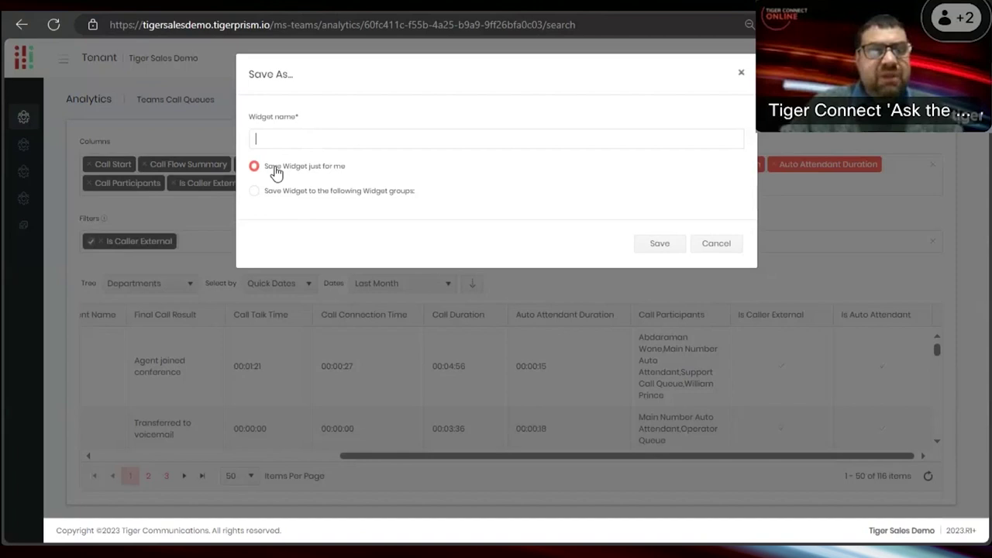
Review the widget groups available when saving the report as a widget, and cancel without saving.
click(297, 191)
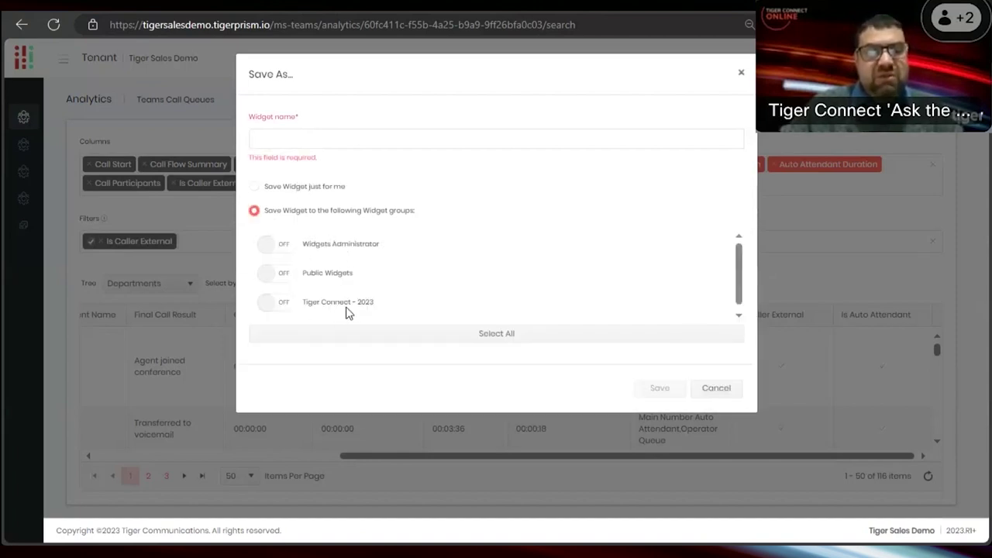
click(706, 392)
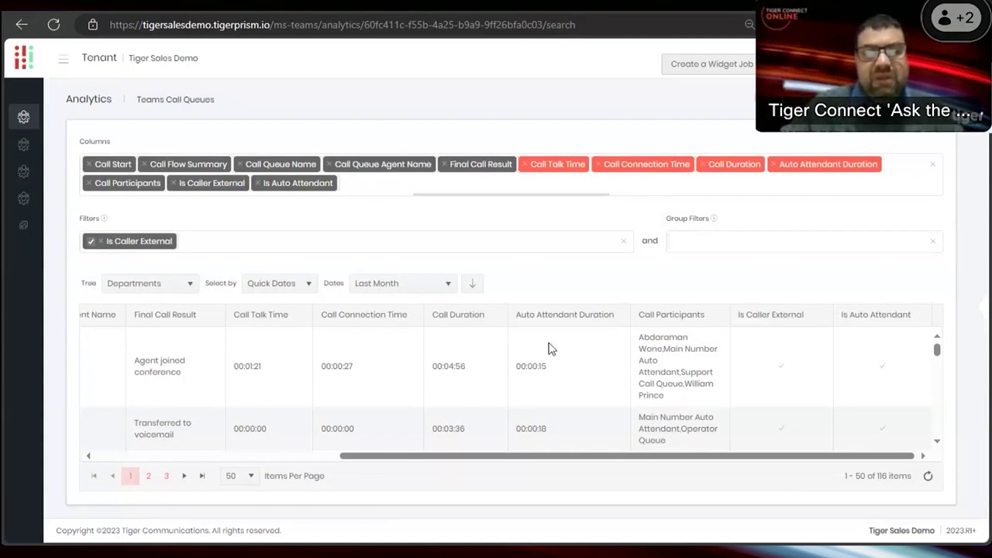
Add a Call Queue Name filter containing "Support", retrieve the data, and look through the matching calls.
drag(452, 457, 135, 470)
drag(277, 160, 236, 296)
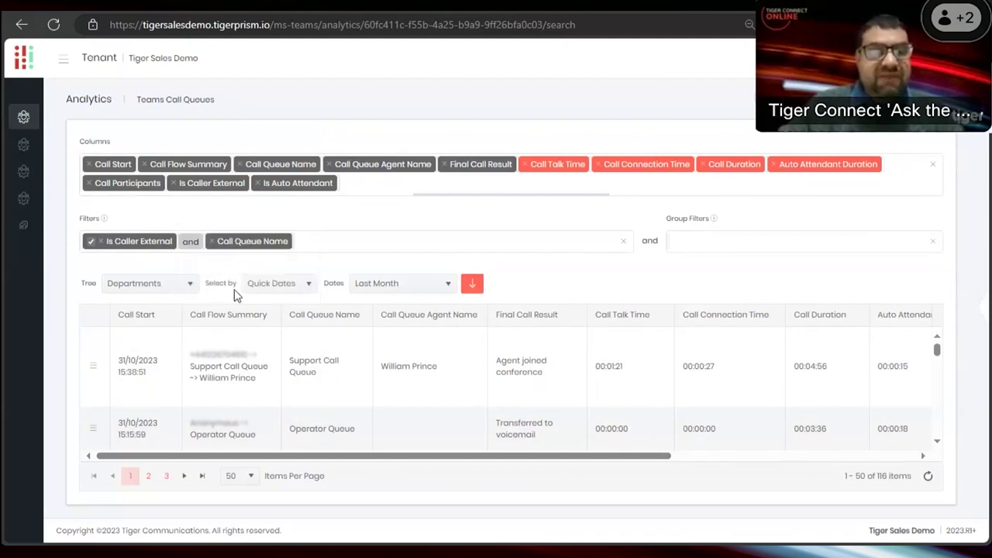
click(255, 242)
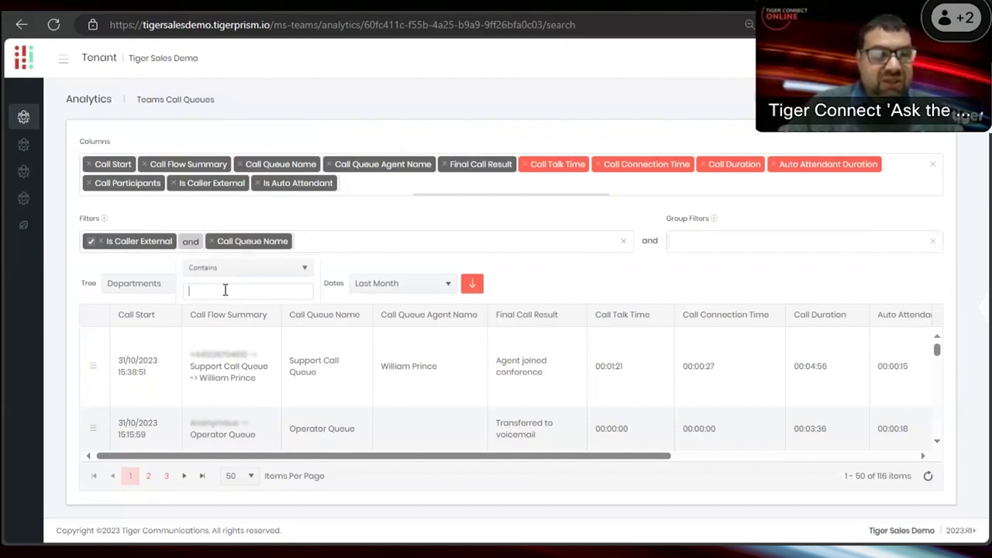
text(support)
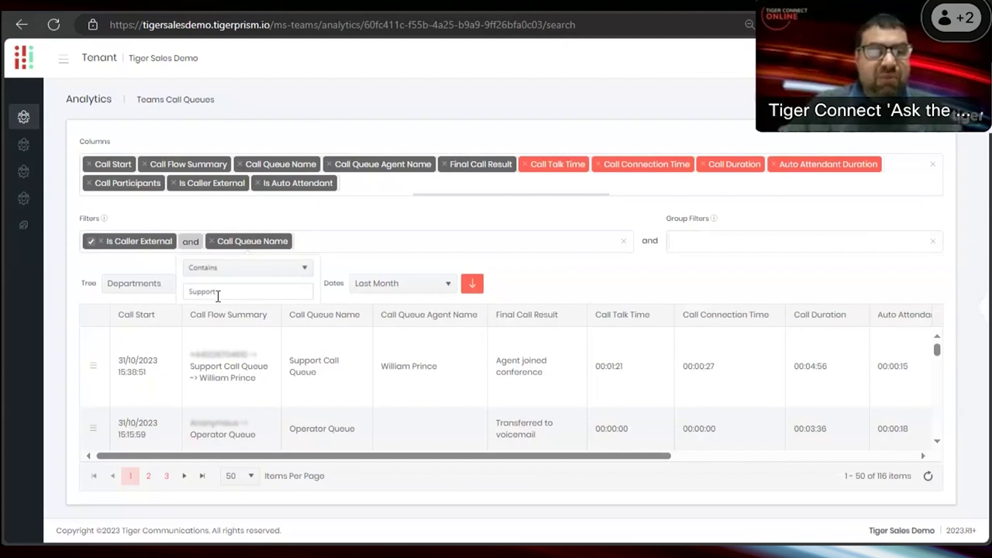
click(472, 286)
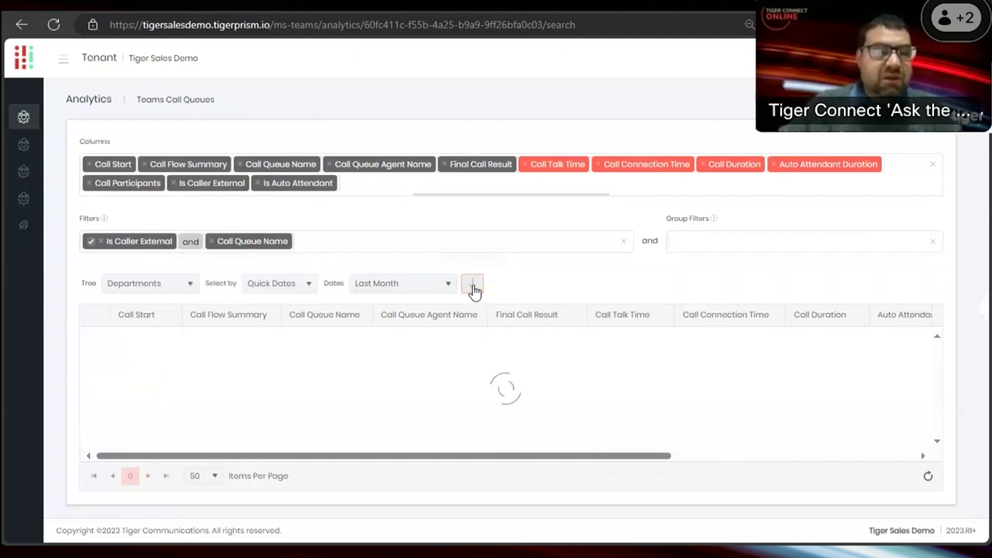
scroll(428, 399, down, 3)
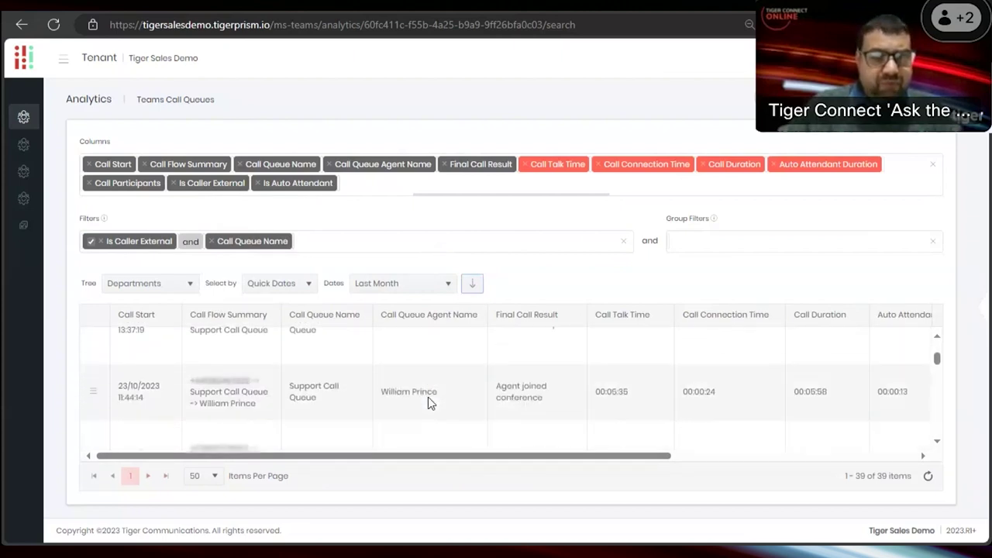
scroll(420, 396, up, 3)
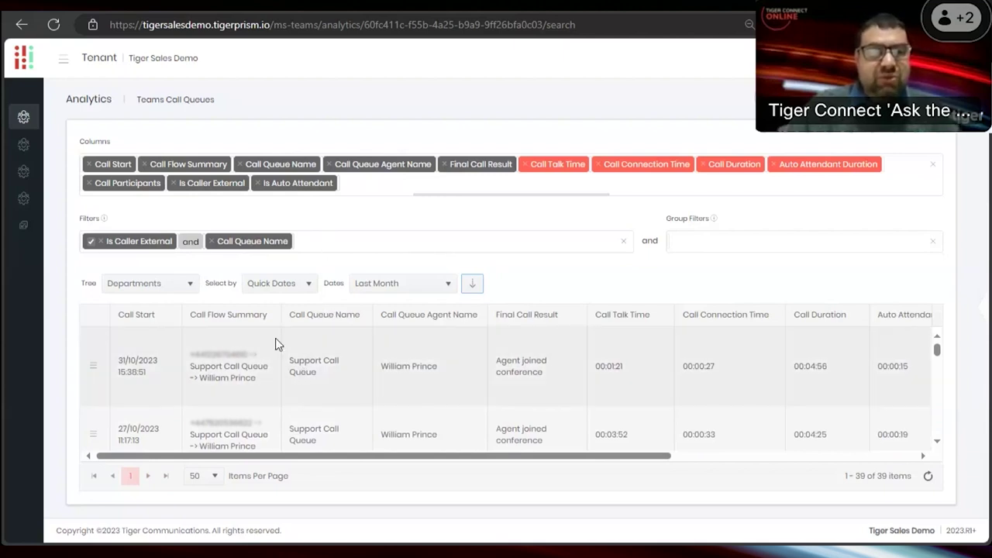
Add a second Call Queue Name filter, enclose both queue name filters in parentheses, and join them with "or".
drag(298, 183, 289, 164)
drag(281, 165, 333, 245)
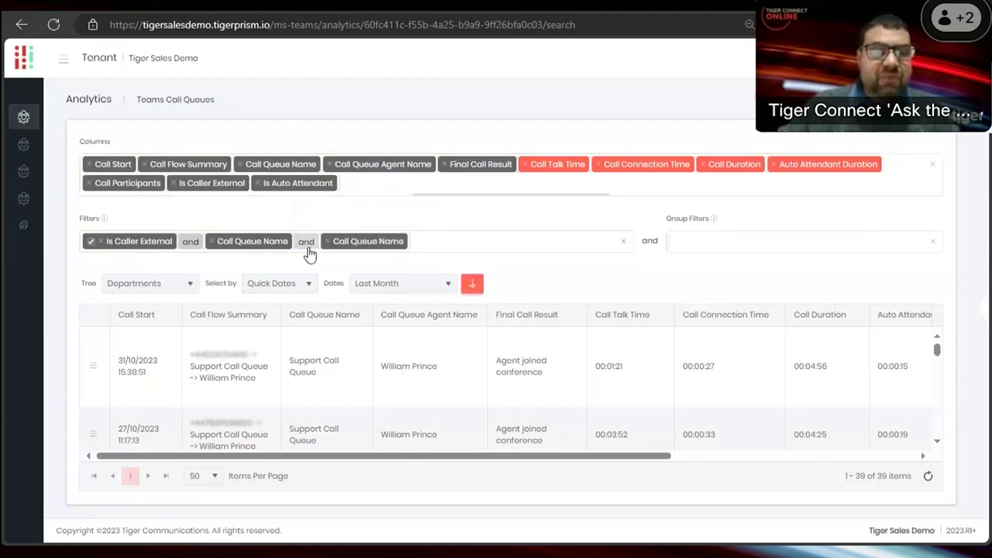
click(206, 245)
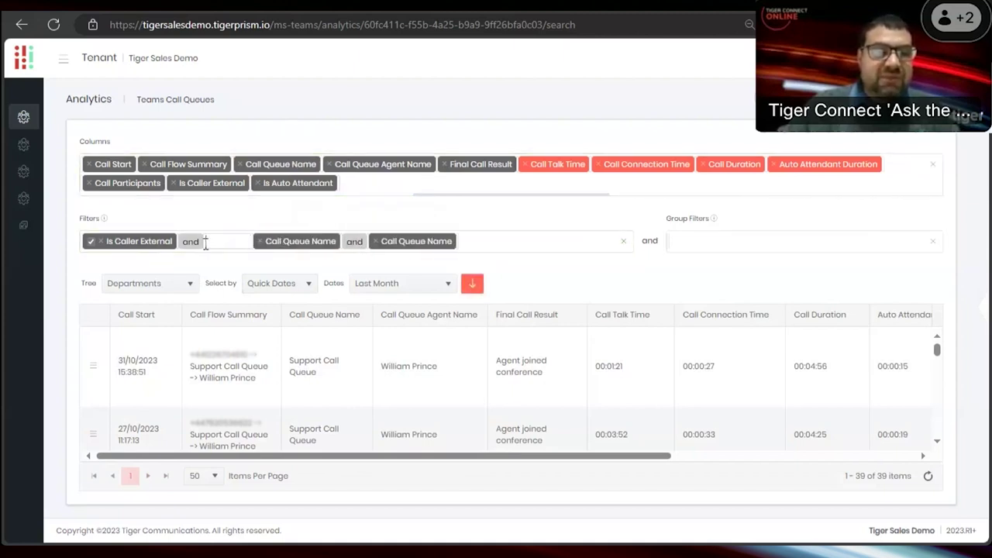
text(()
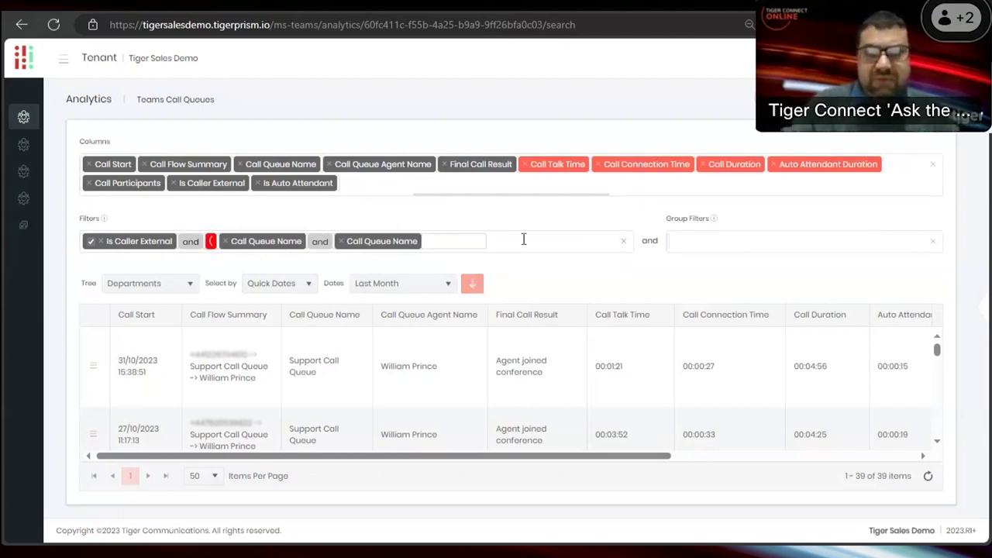
text())
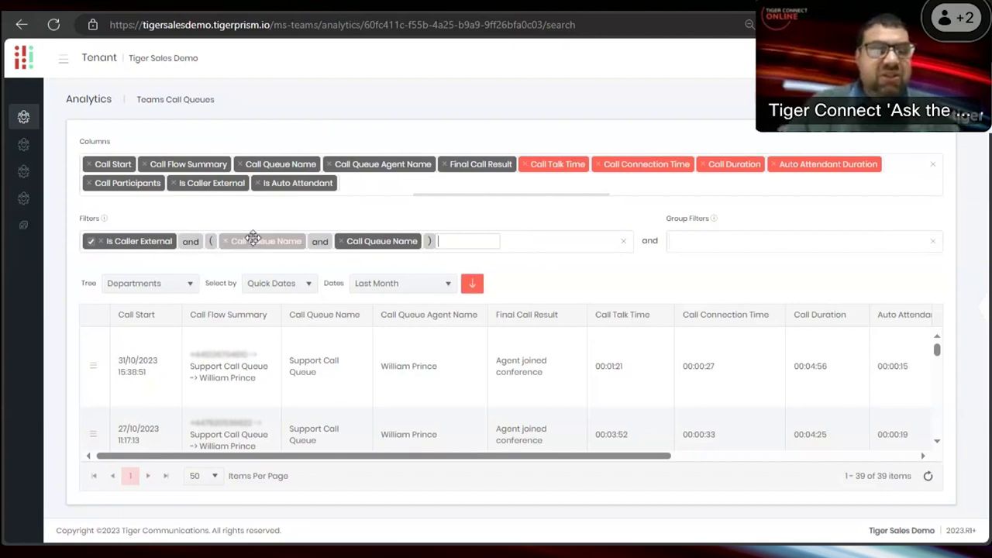
click(321, 250)
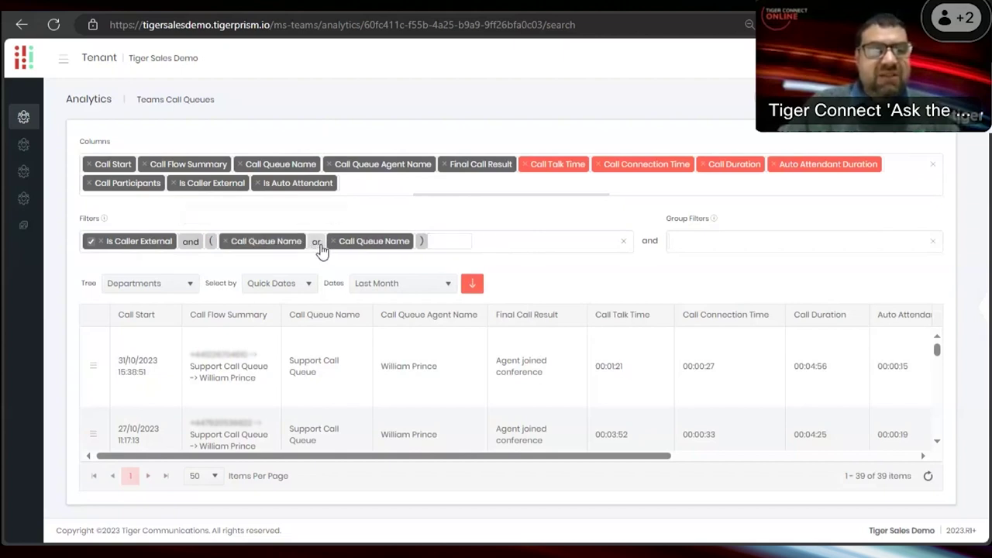
Set the second Call Queue Name filter to contain "Development", checking the first queue name filter's condition beforehand.
click(271, 241)
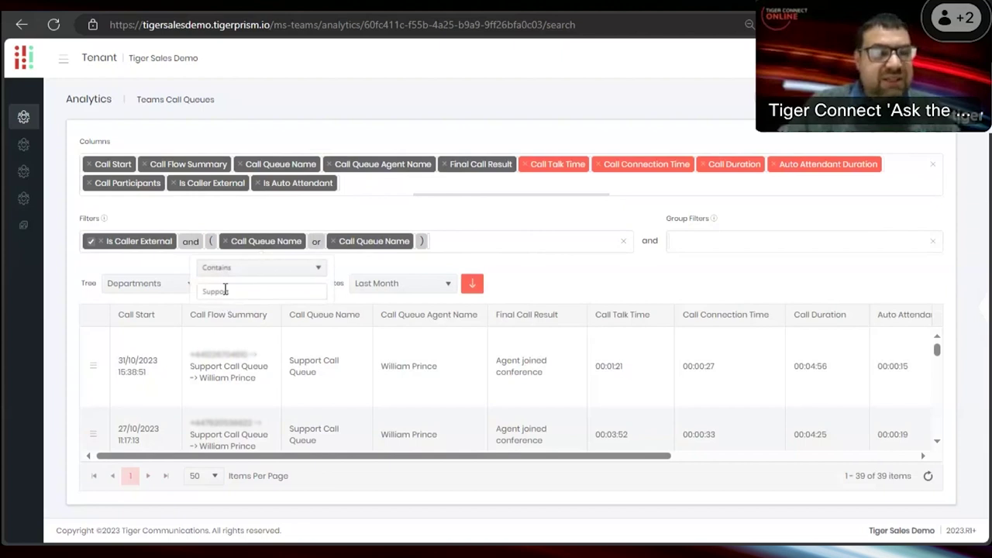
click(361, 241)
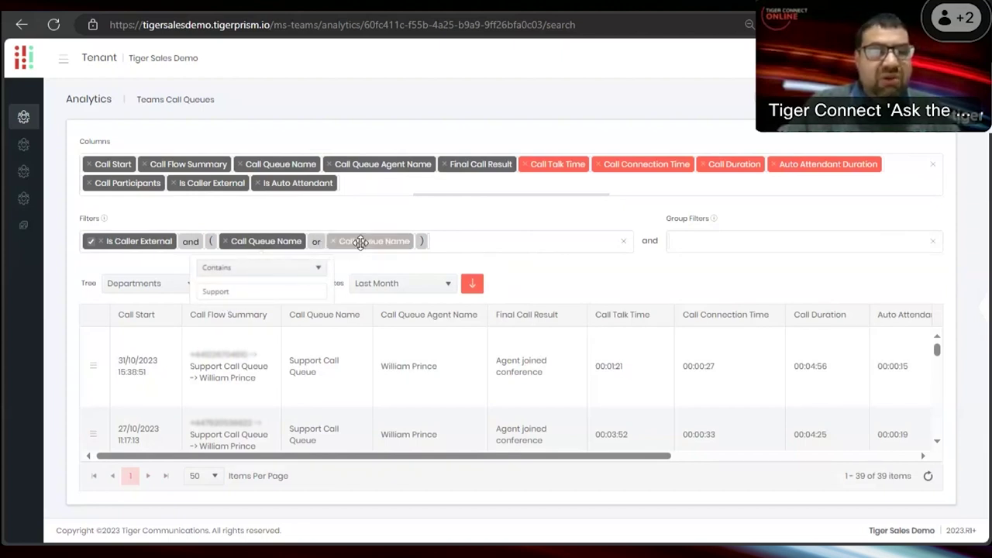
click(347, 291)
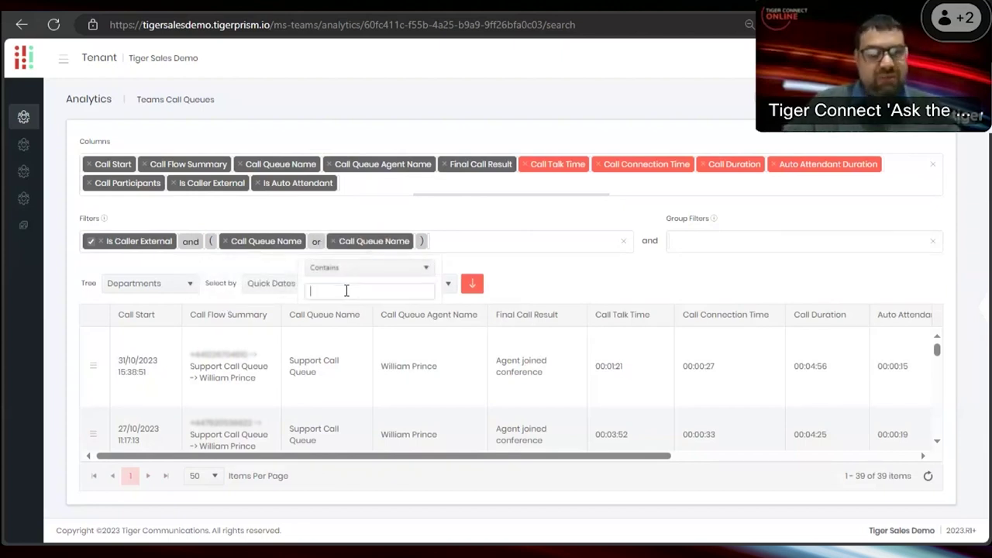
text(Deve)
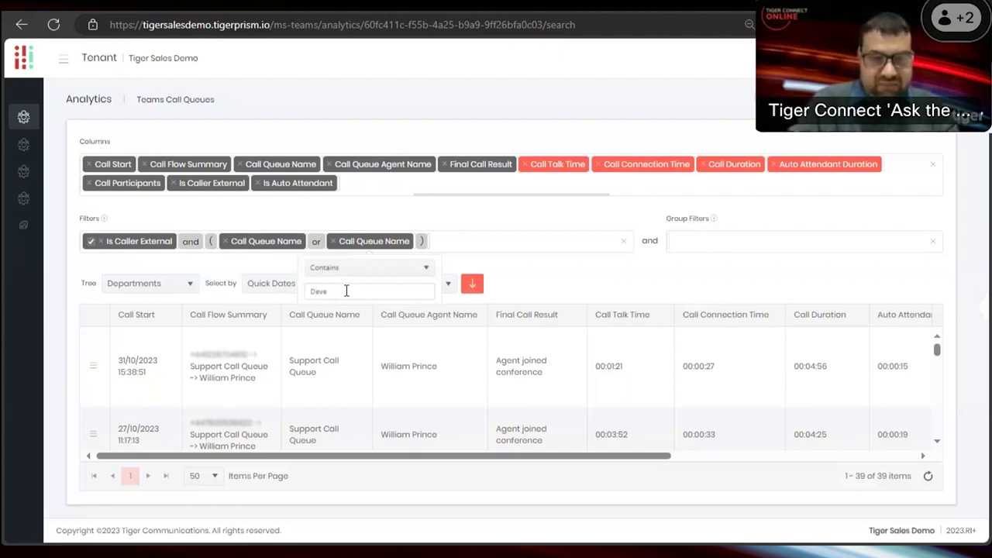
text(lopment)
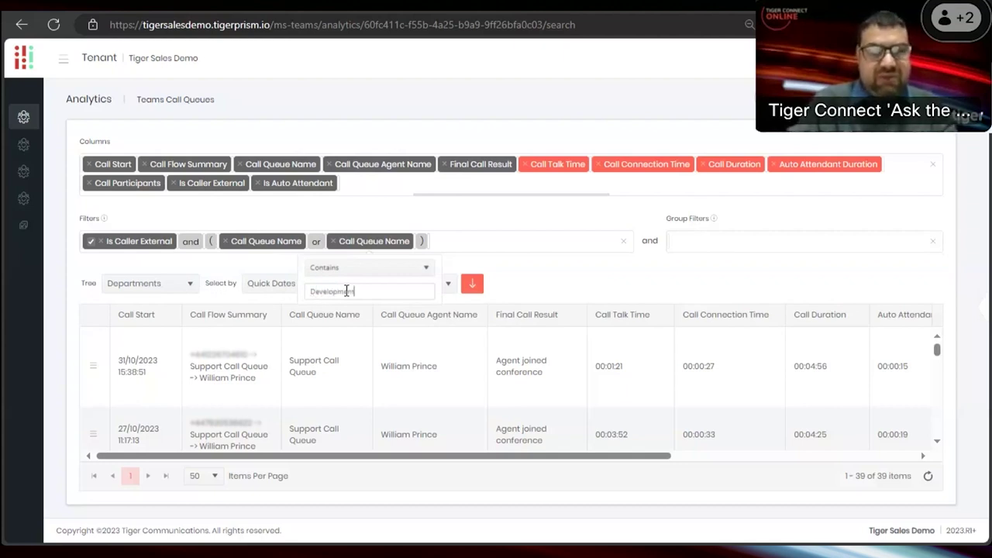
click(581, 287)
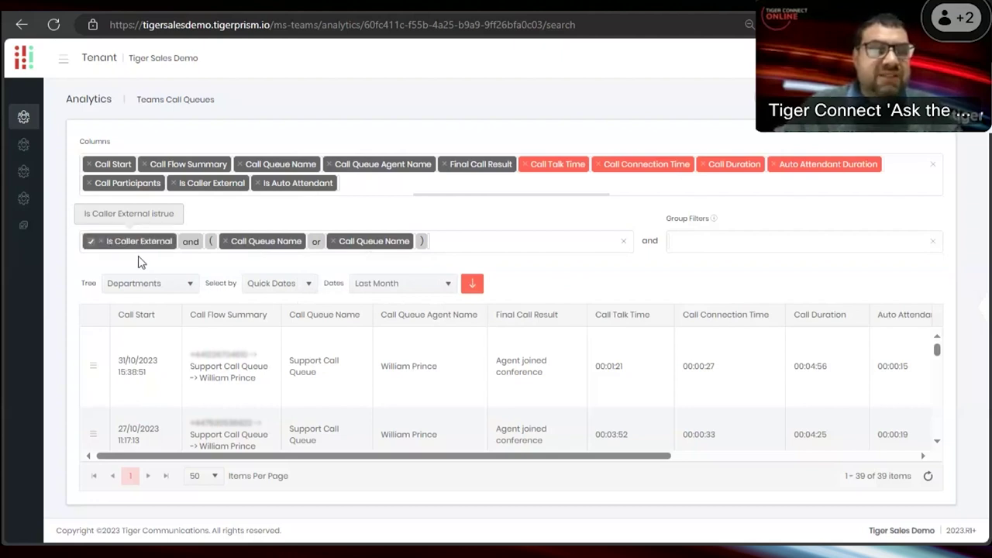
Check both Call Queue Name conditions, retrieve the data with the combined filter, and look through the resulting calls.
click(232, 244)
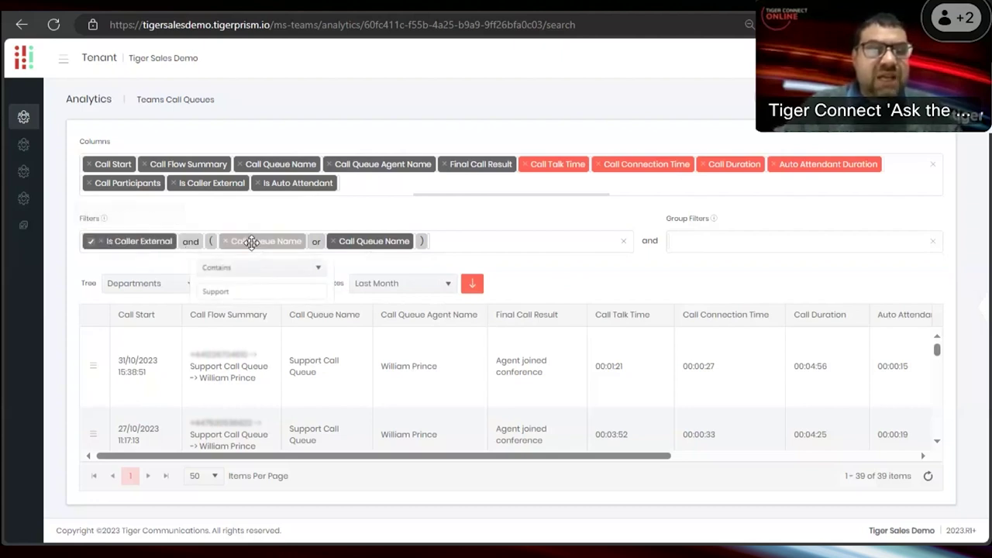
click(348, 245)
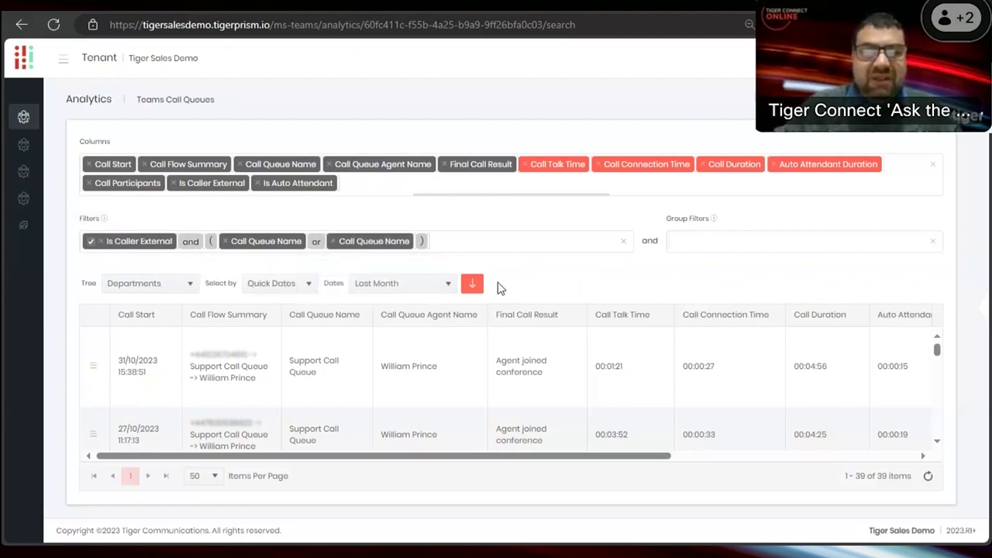
click(473, 285)
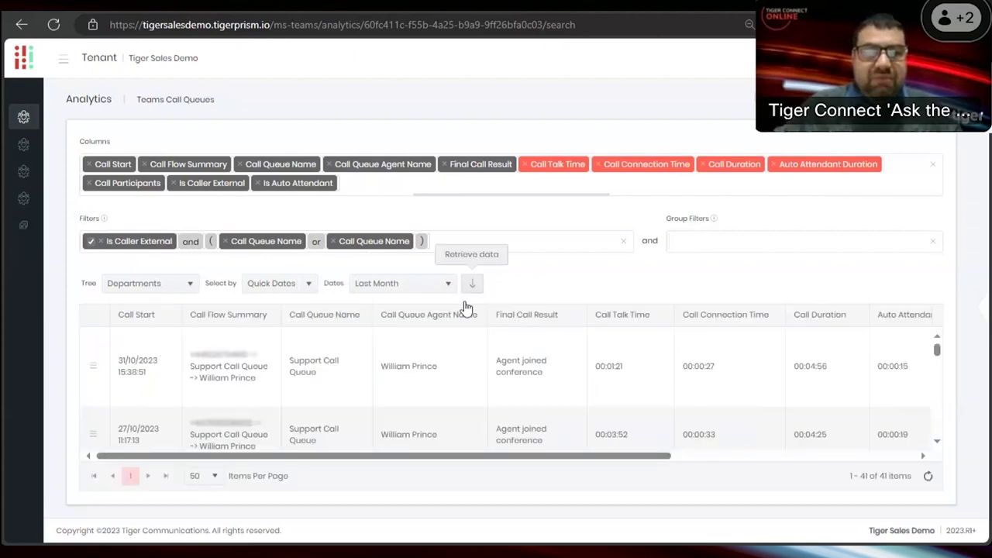
drag(297, 458, 312, 455)
scroll(332, 381, down, 4)
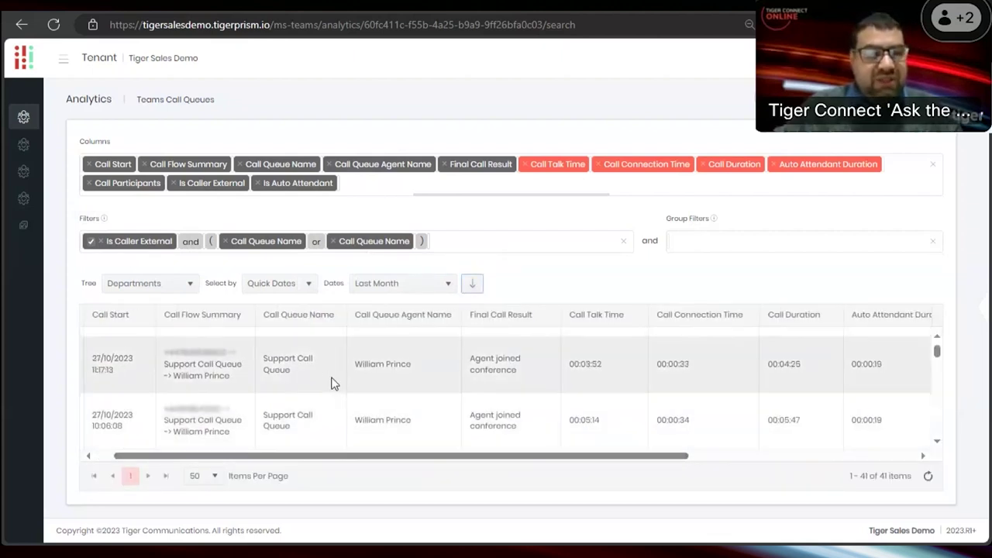
Look further through the filtered calls, view the report's exportable definition text, and close the export dialog.
scroll(329, 383, down, 3)
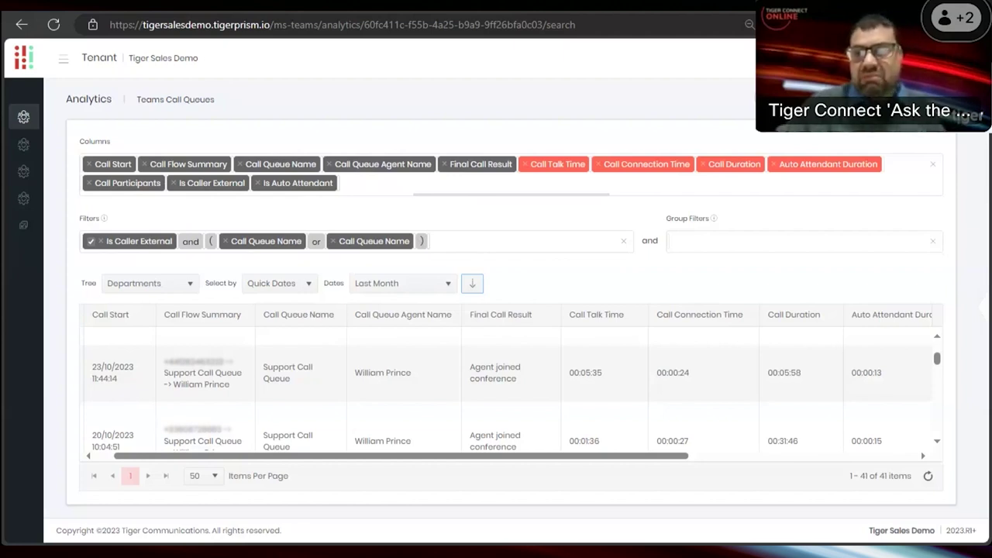
click(472, 283)
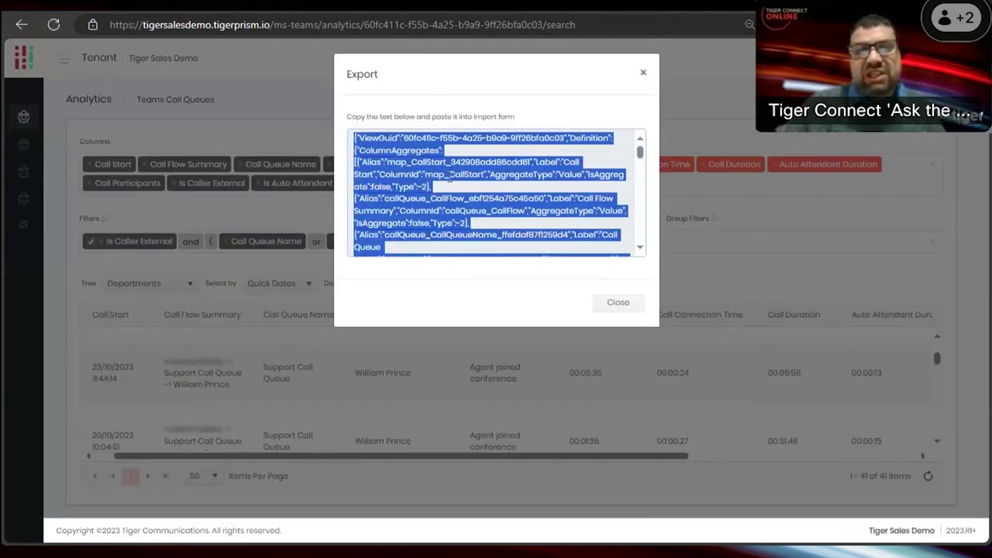
click(617, 302)
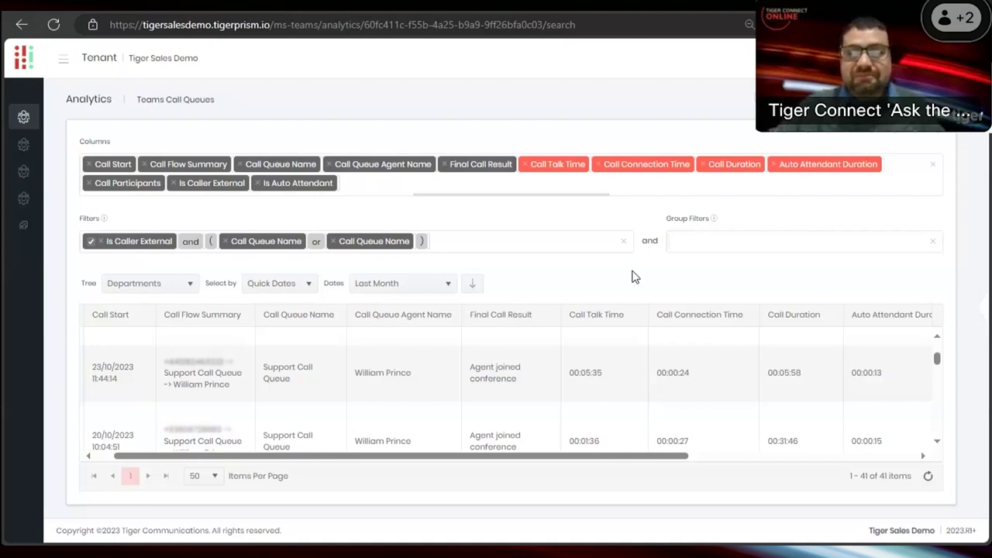
Search the available report columns for "le" and look through the callee, caller and organiser fields.
click(562, 191)
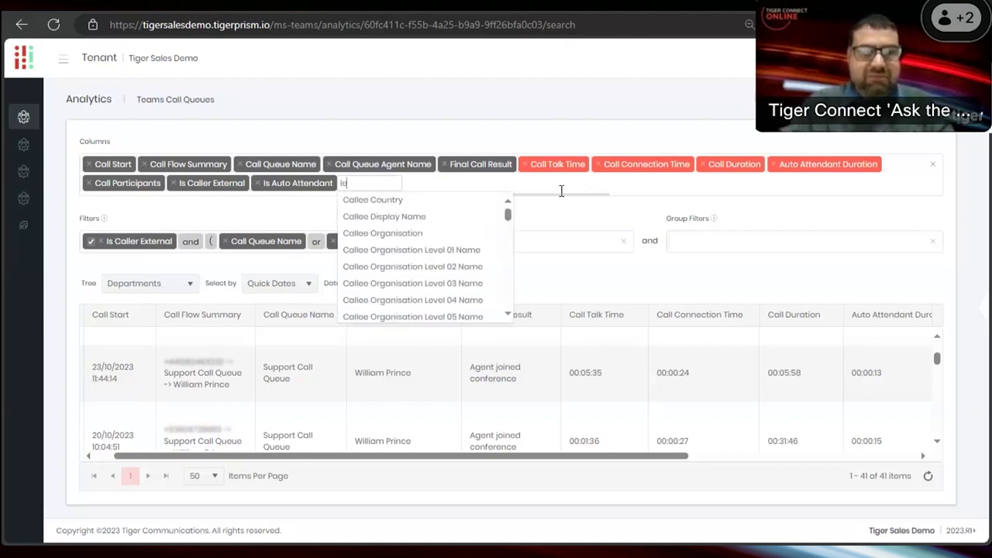
scroll(454, 237, down, 1)
scroll(455, 237, up, 1)
scroll(454, 238, down, 3)
scroll(453, 239, down, 6)
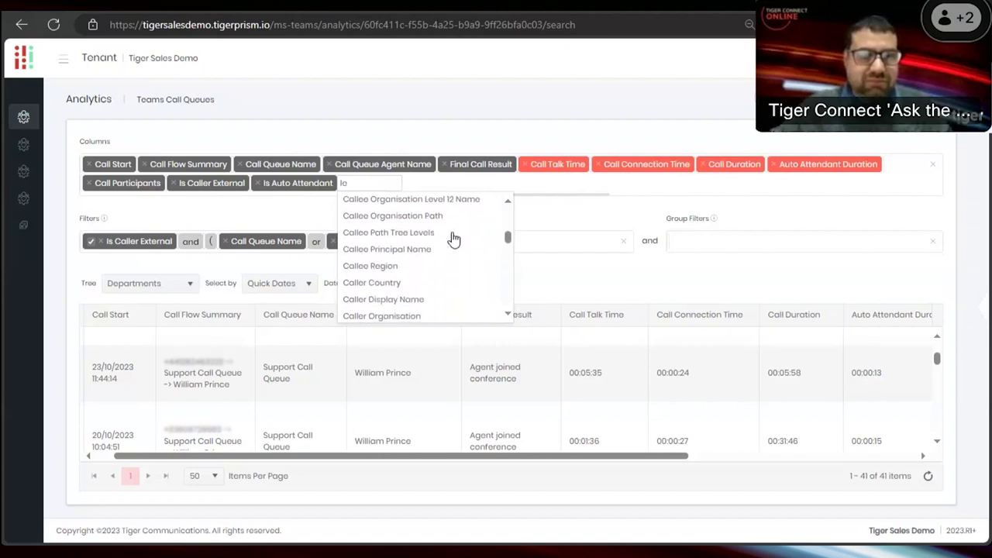
scroll(451, 238, down, 4)
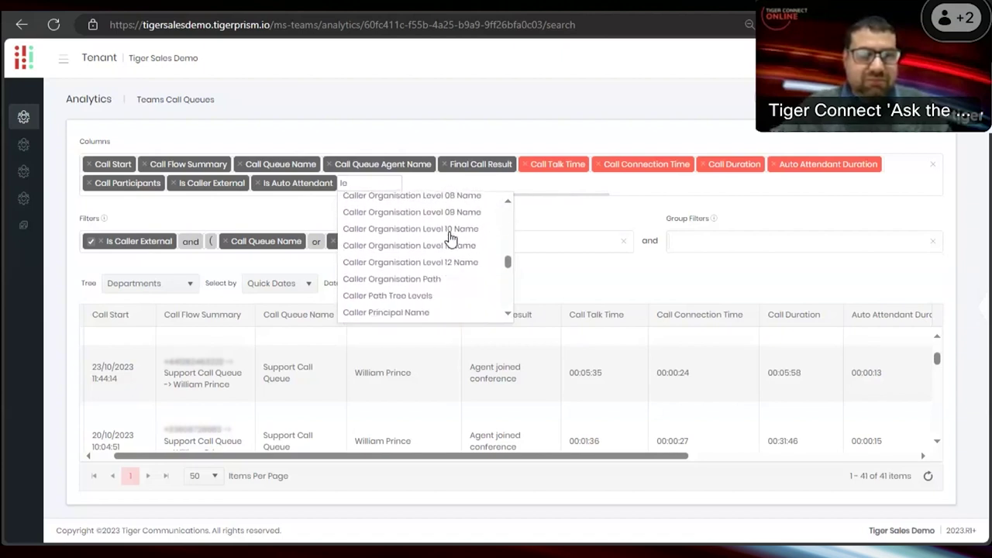
scroll(451, 239, down, 5)
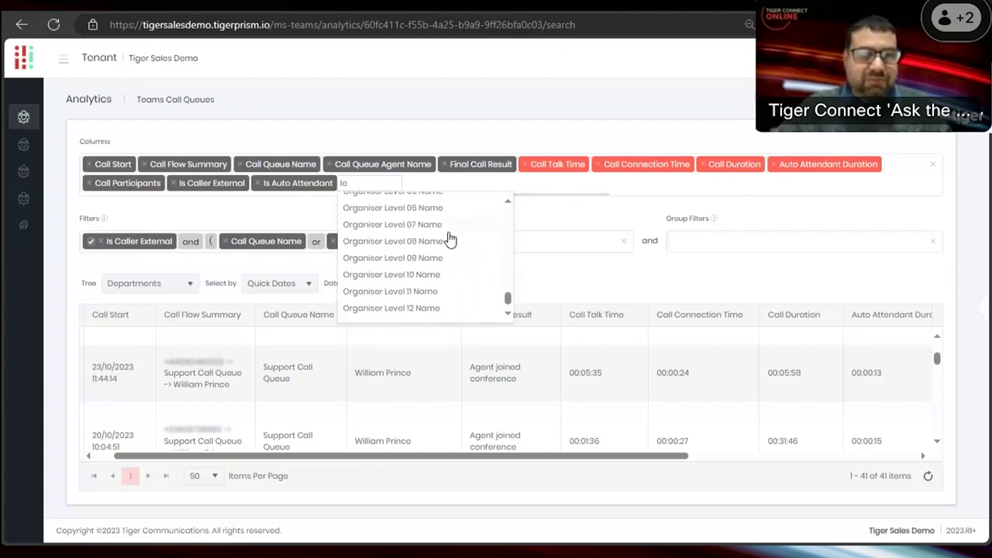
scroll(451, 239, down, 1)
scroll(450, 239, up, 10)
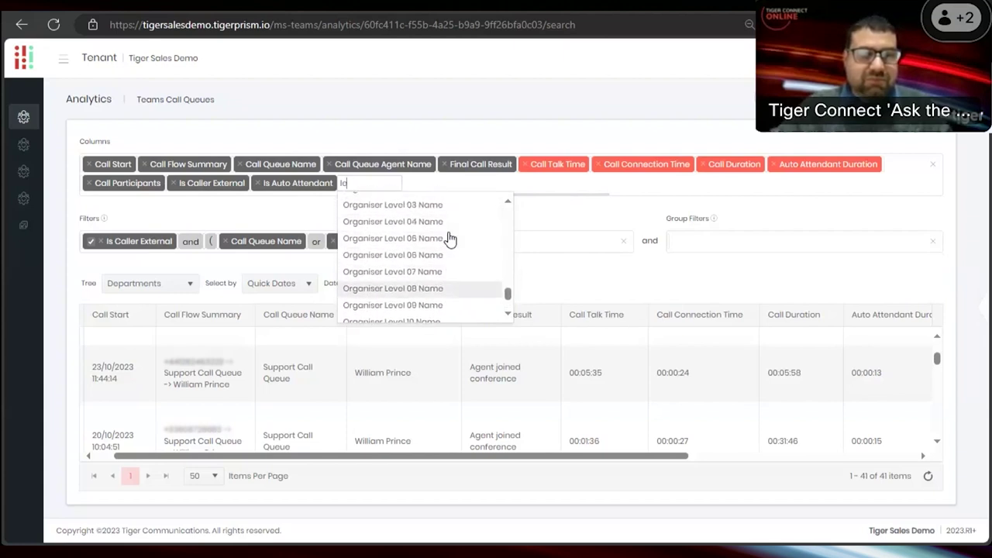
scroll(450, 239, up, 5)
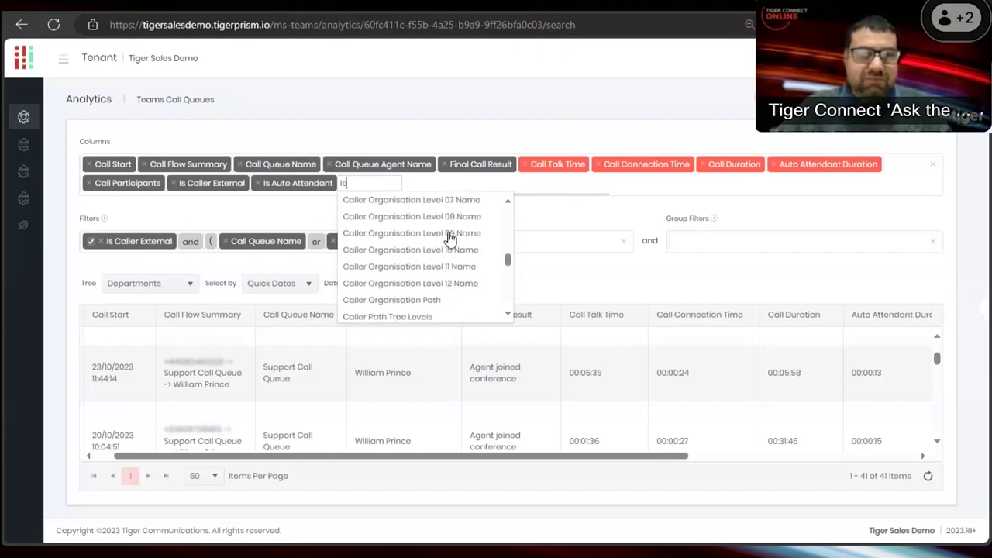
scroll(450, 239, up, 3)
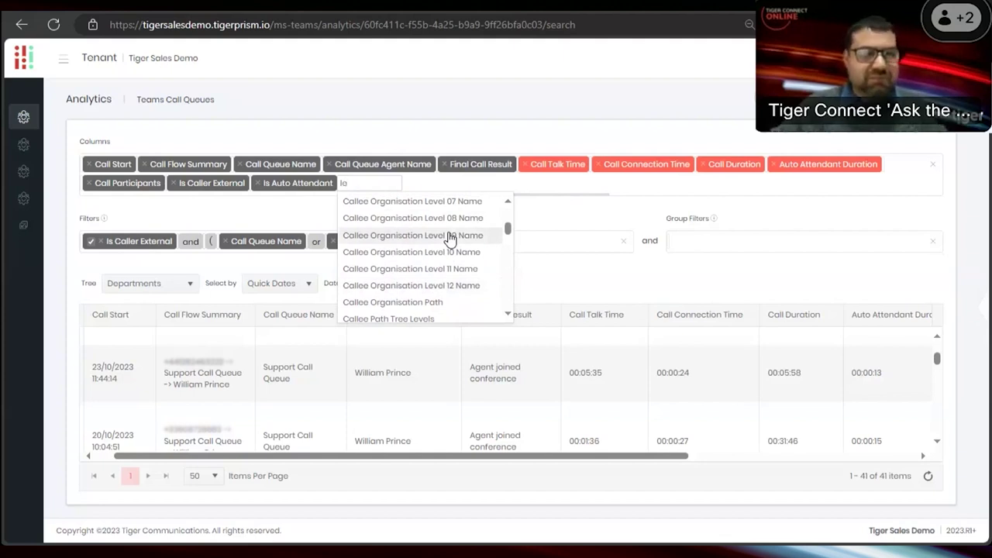
click(629, 225)
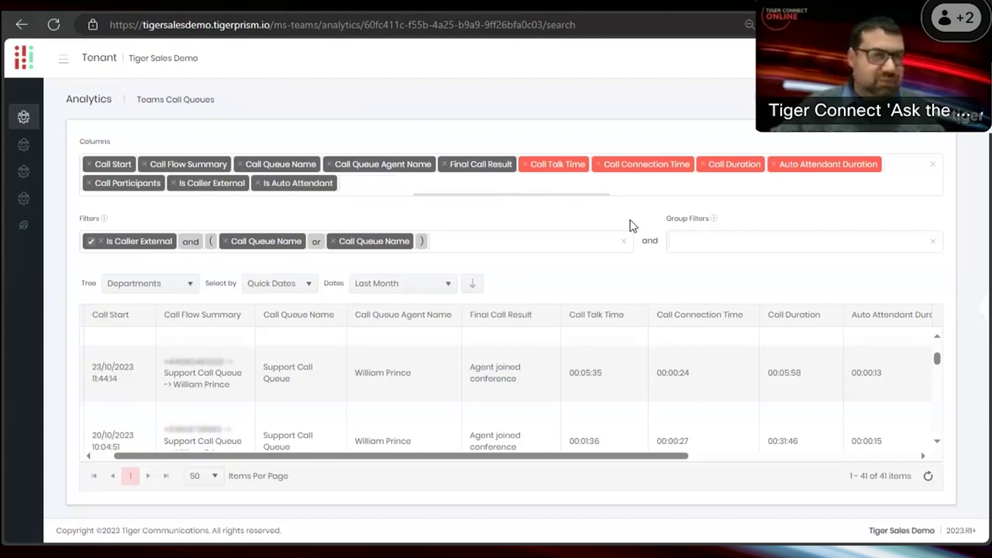
Open the Teams Media analytics view and go to its column selection.
mouse_move(33, 122)
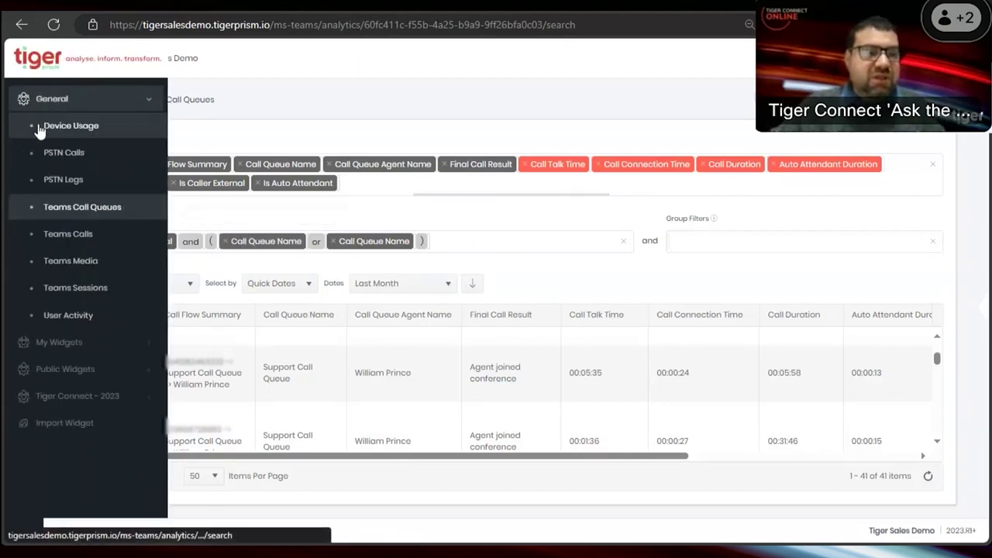
click(80, 265)
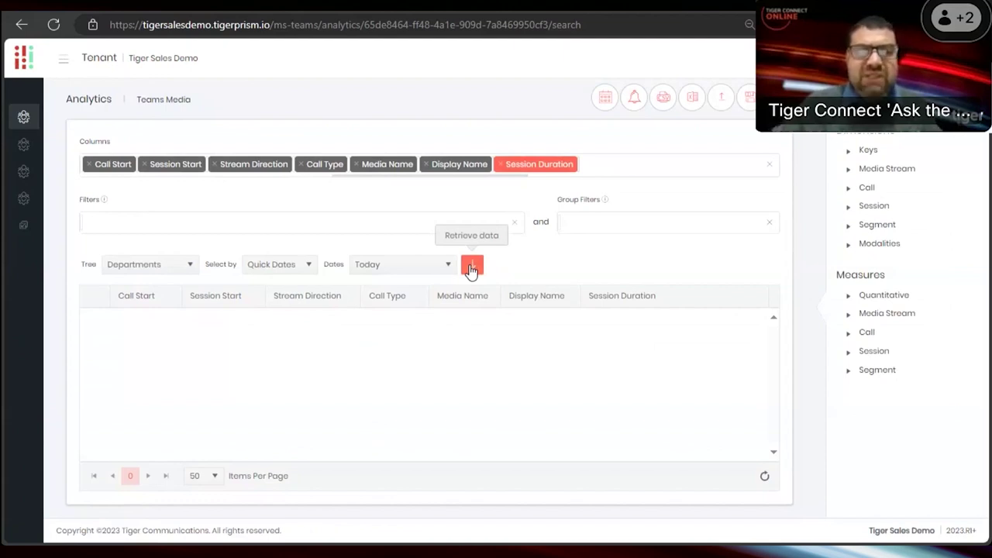
click(636, 169)
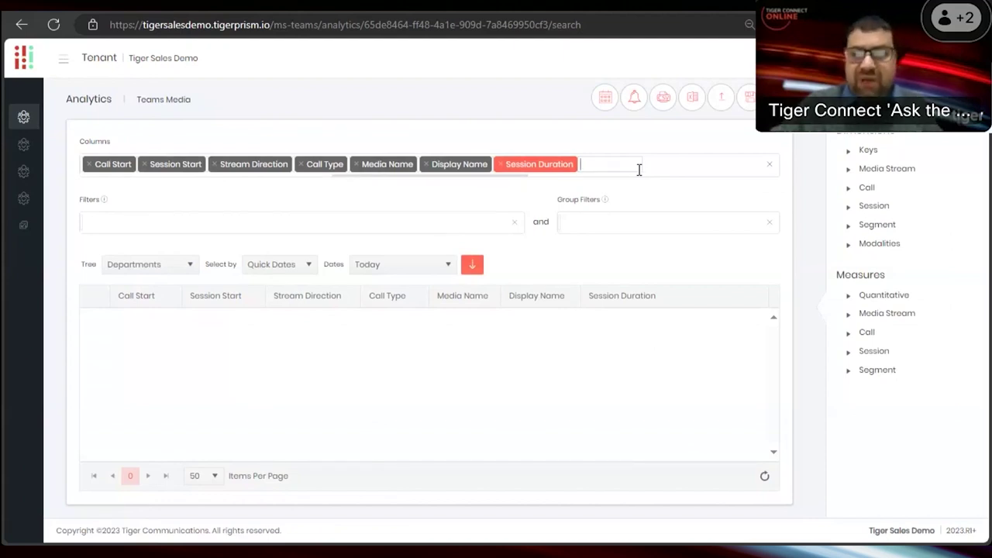
Expand the Media Stream measures and look through the audio quality and device measures.
click(851, 316)
scroll(857, 332, down, 1)
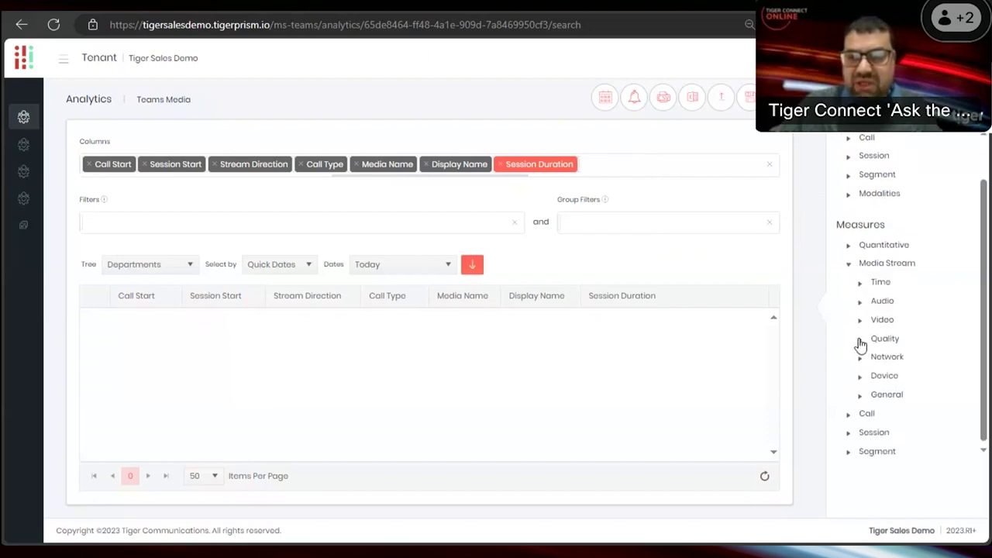
click(859, 340)
click(872, 358)
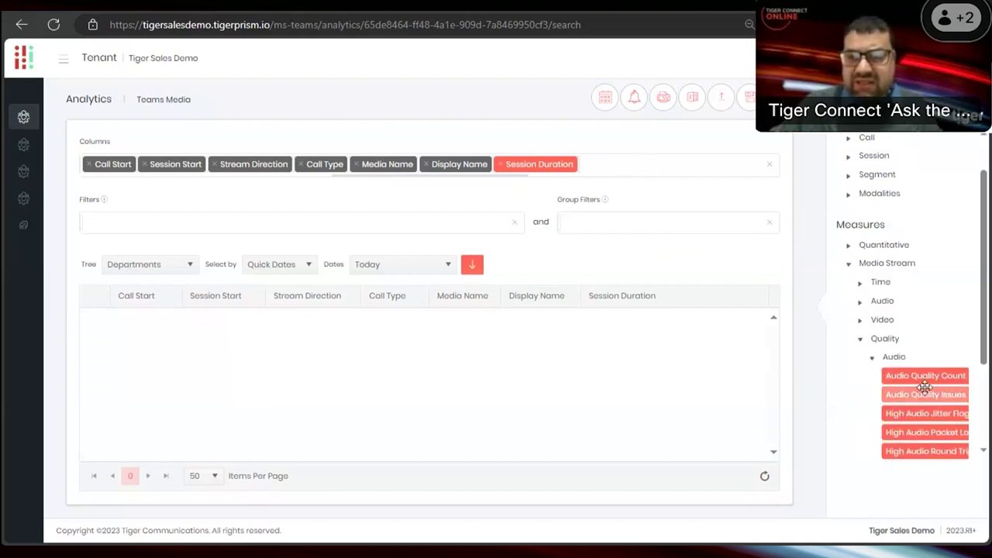
scroll(924, 399, down, 2)
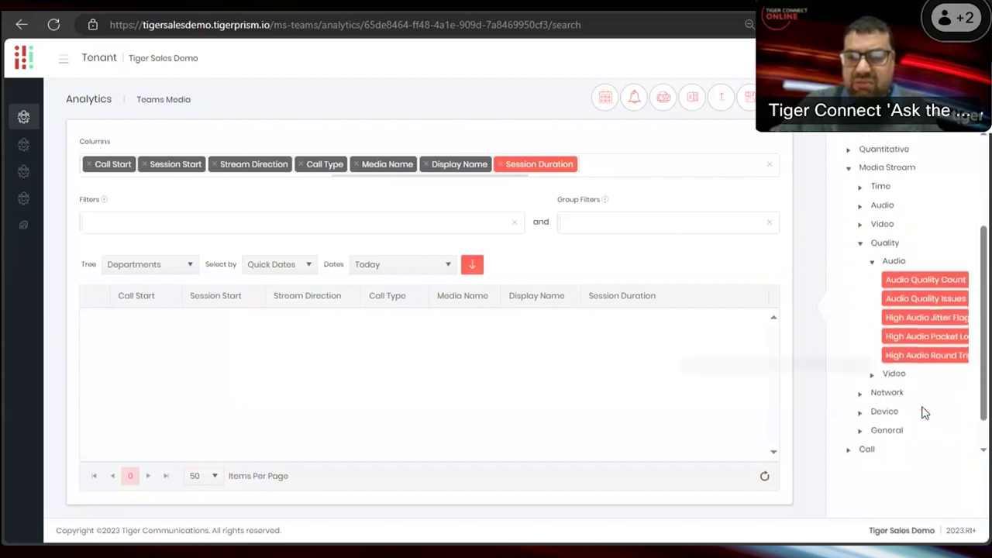
click(860, 409)
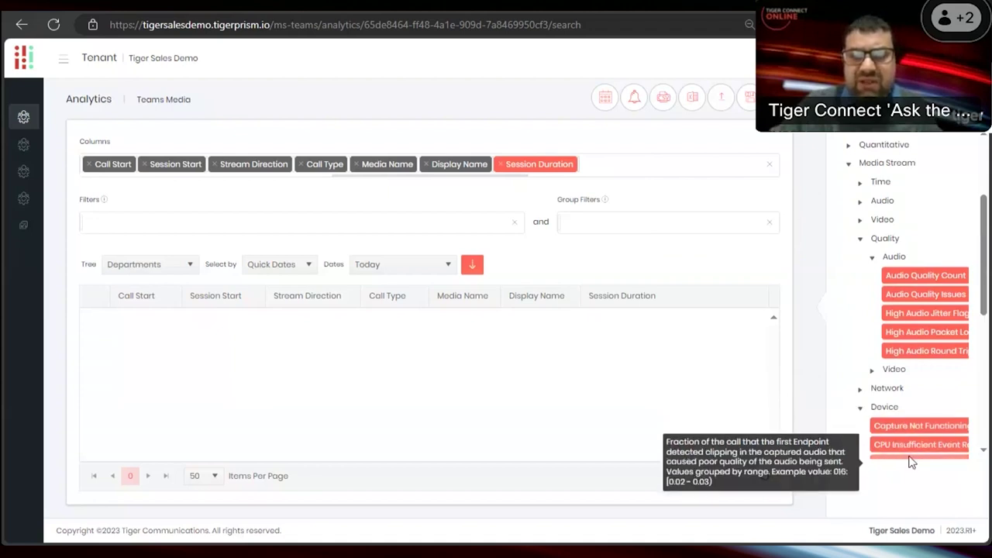
scroll(913, 445, down, 1)
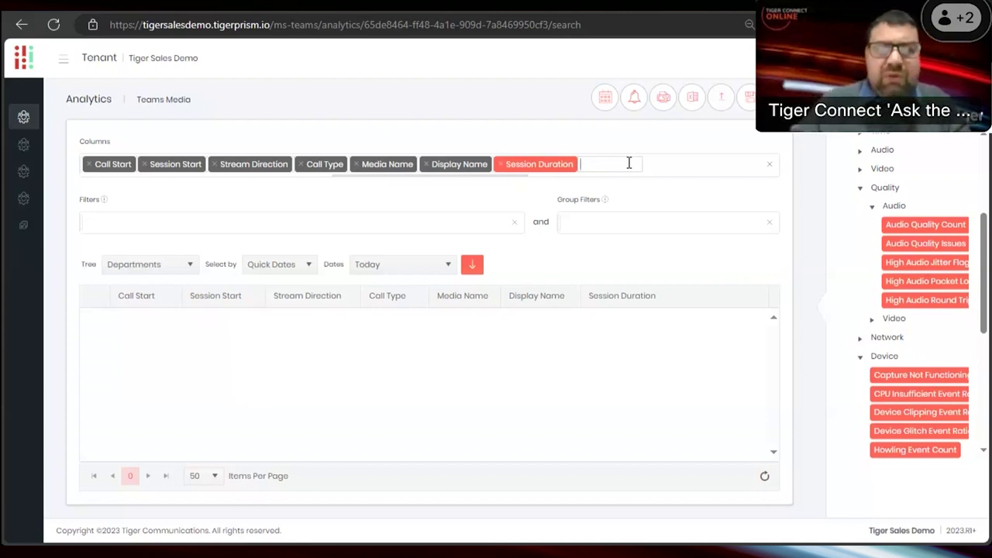
Add the columns Average Audio Degradation, Average Audio Network Jitter, Average Jitter Milliseconds and Max Audio Network Jitter to the Teams Media report.
text(aver)
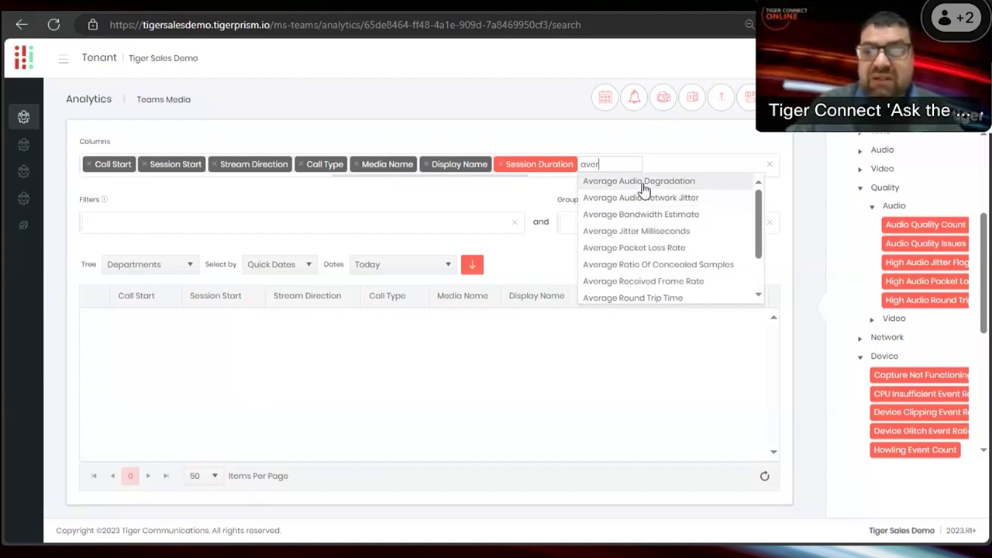
click(642, 183)
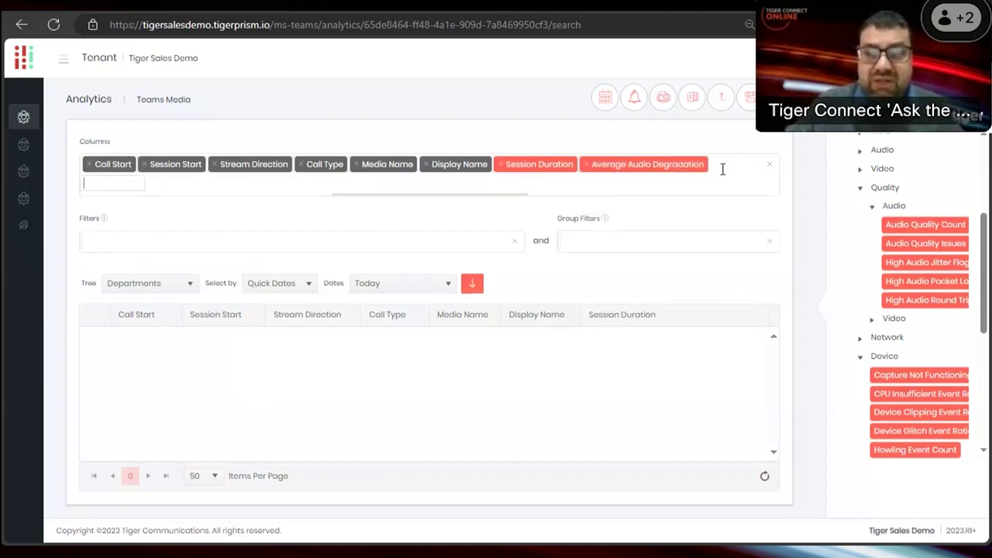
text(jit)
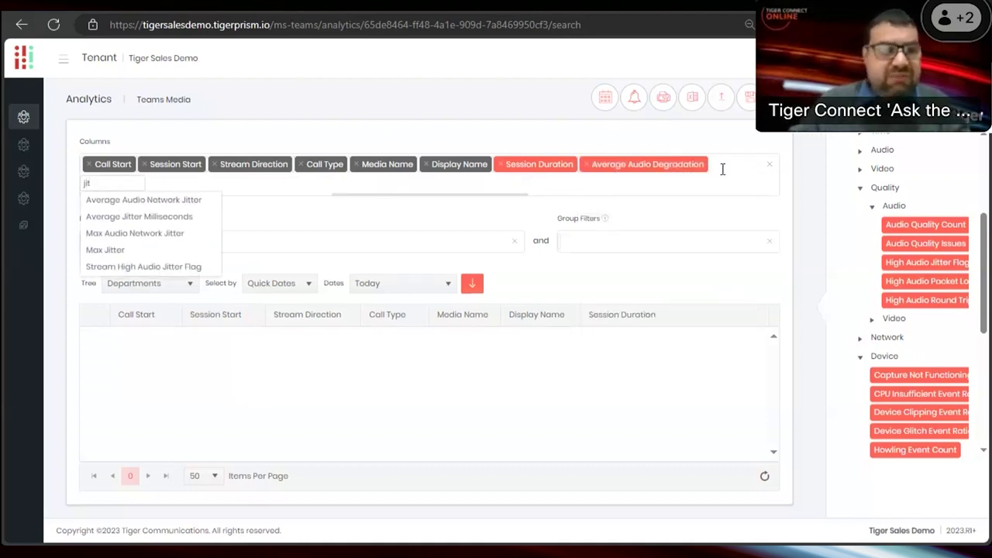
click(148, 200)
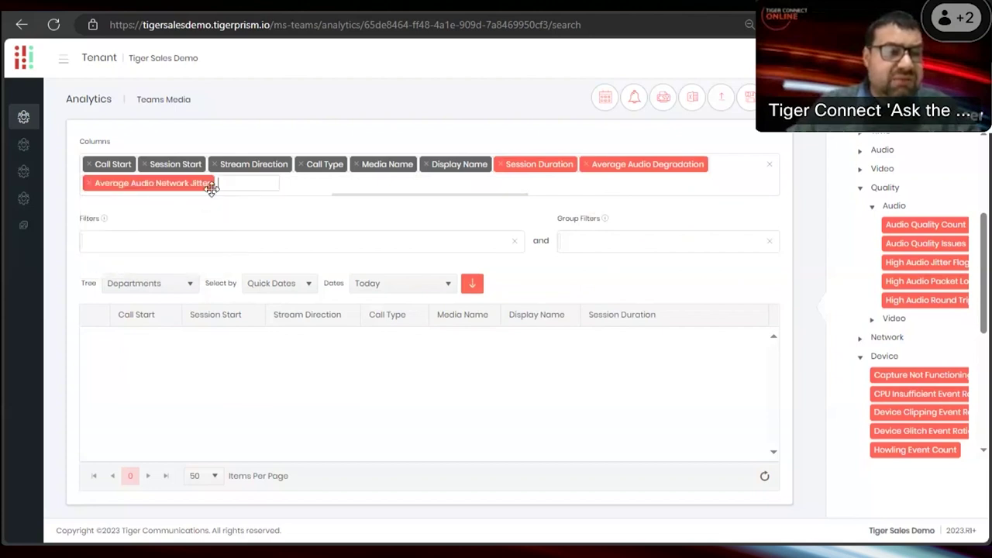
text(ji)
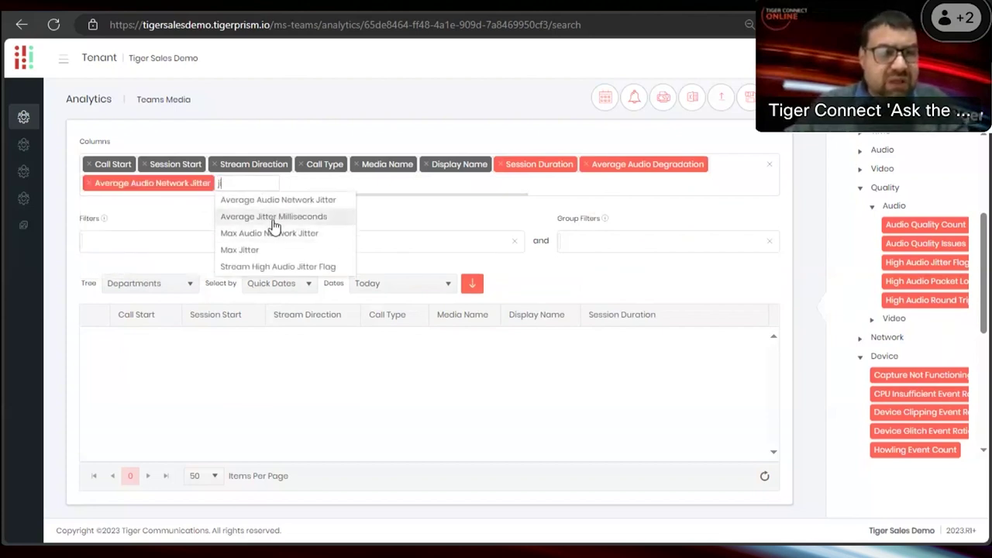
click(273, 220)
text(j)
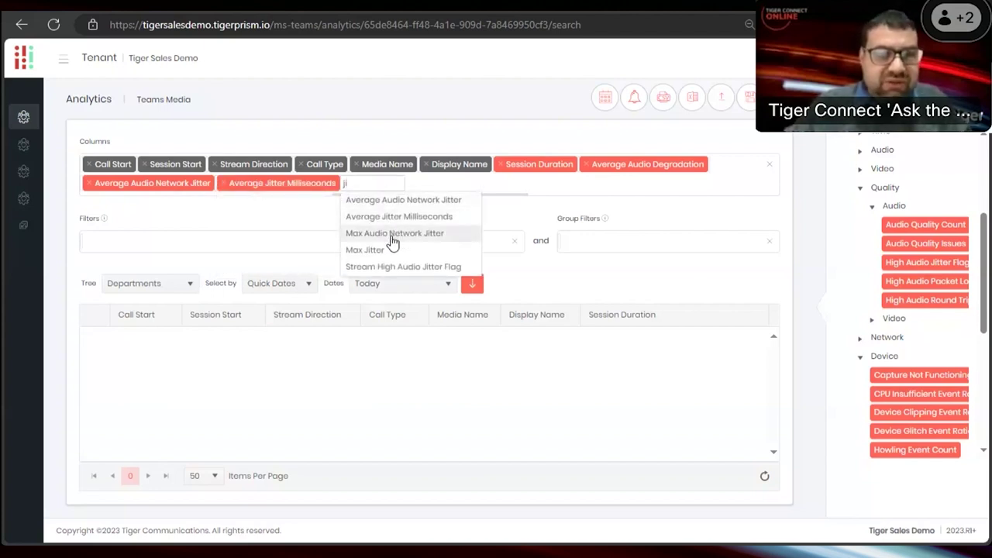
click(393, 235)
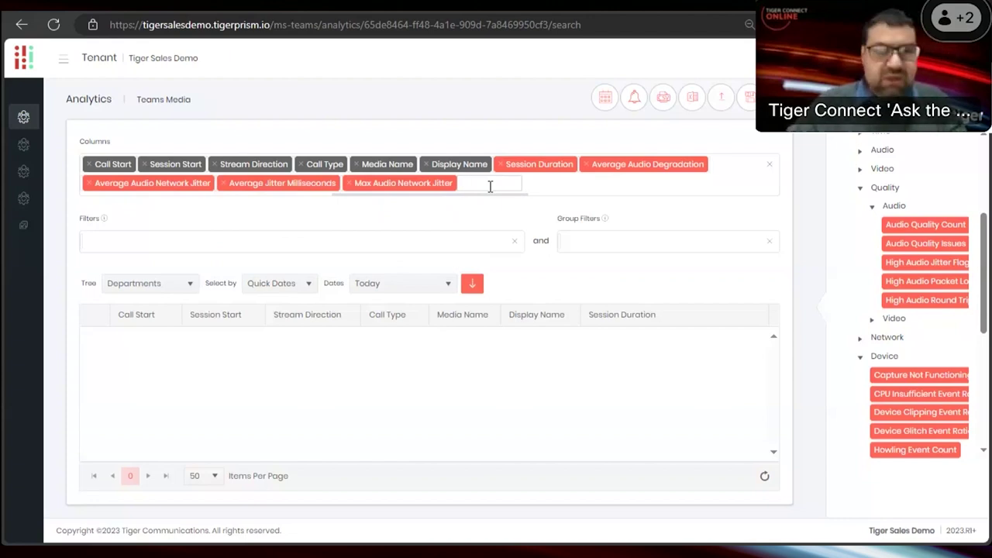
Add the Media Device Driver and Media Device Name columns to the report.
text(dev)
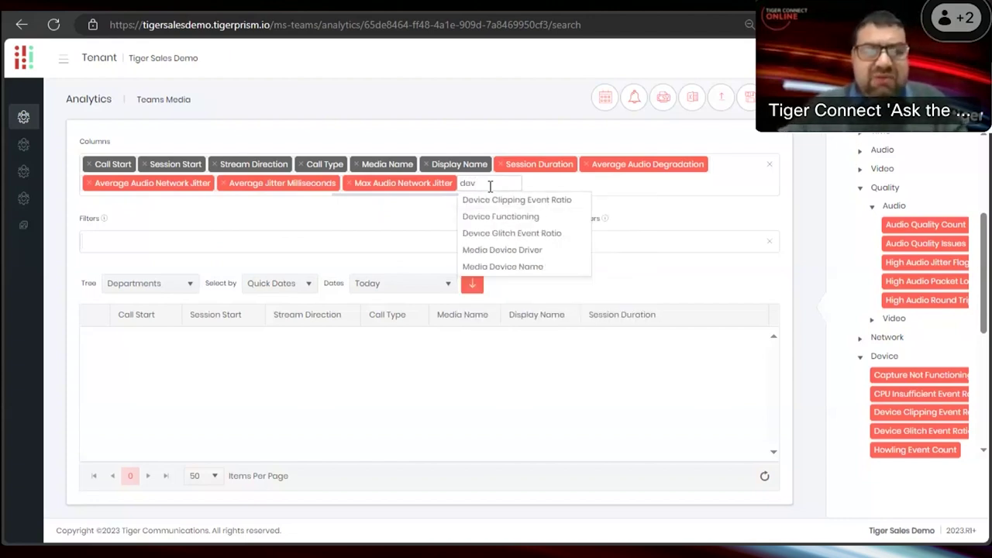
click(514, 252)
text(m)
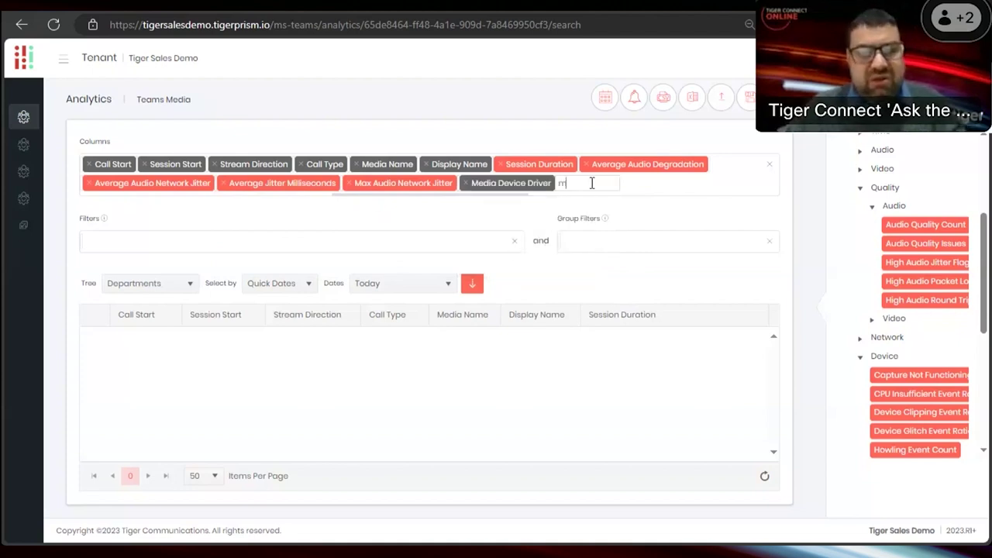
text(ed)
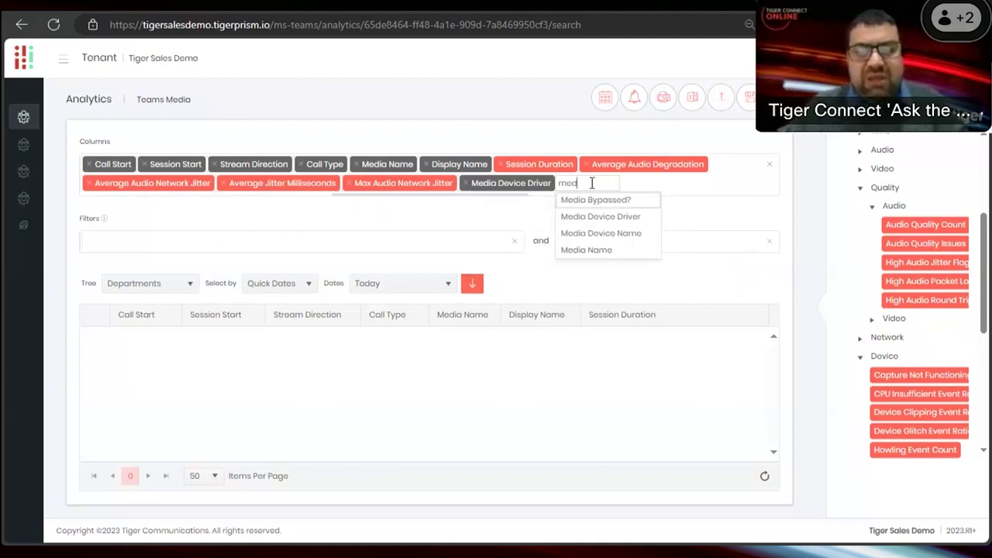
click(610, 235)
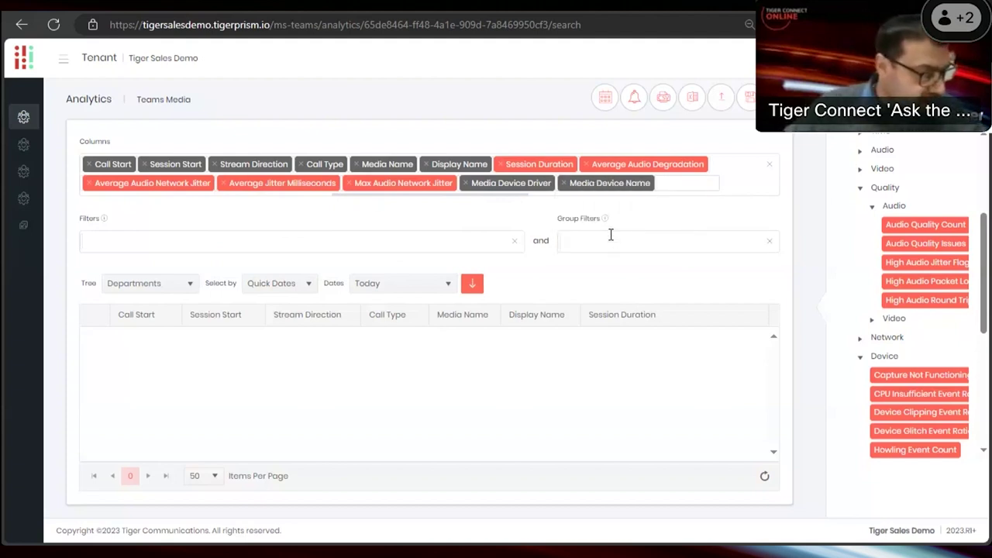
Add the Howling Event Count and Max Ratio Of Concealed Samples columns to the report.
text(how)
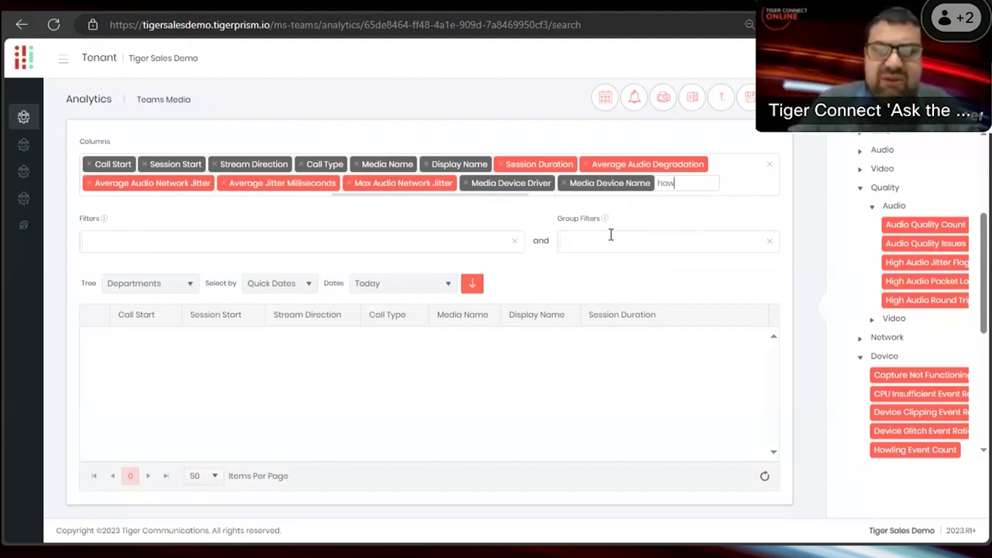
click(718, 203)
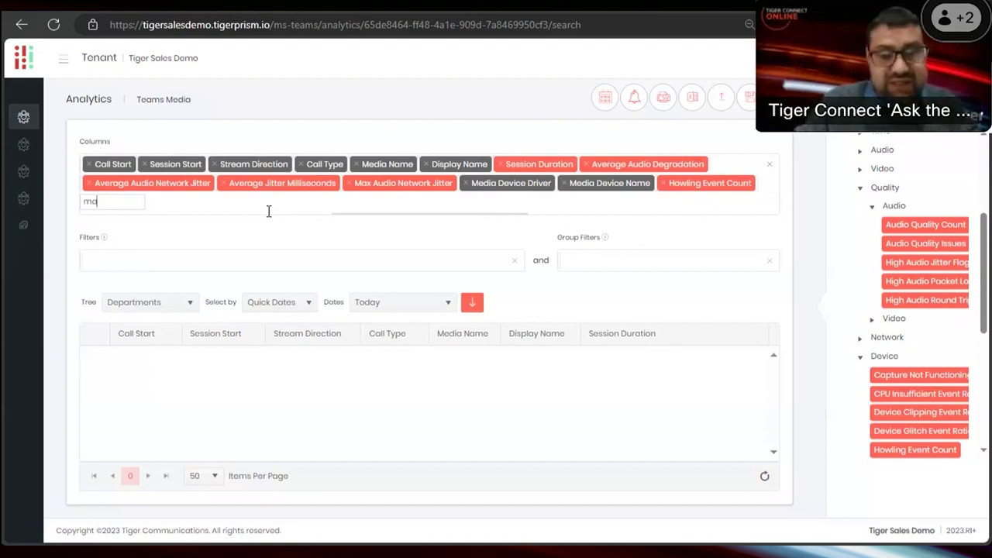
text(x)
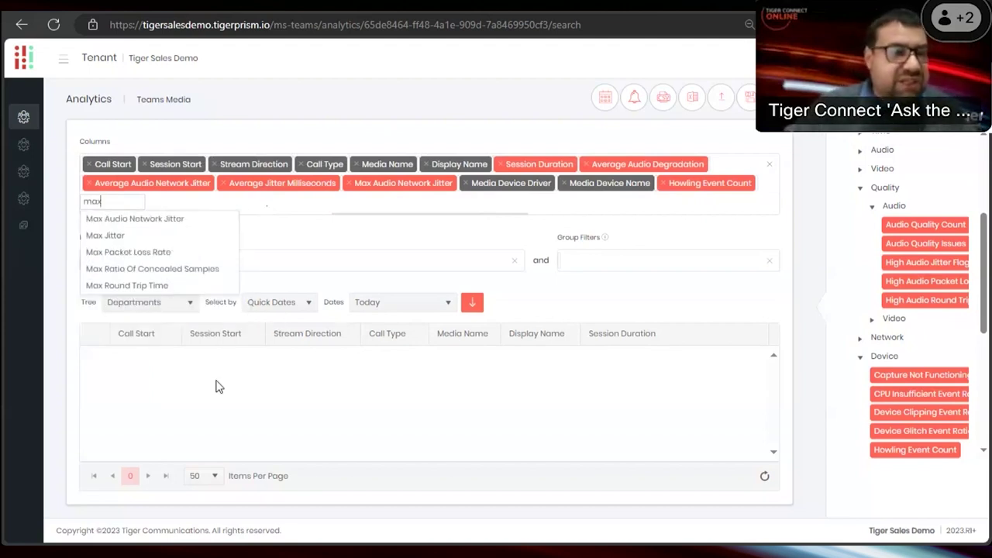
click(187, 271)
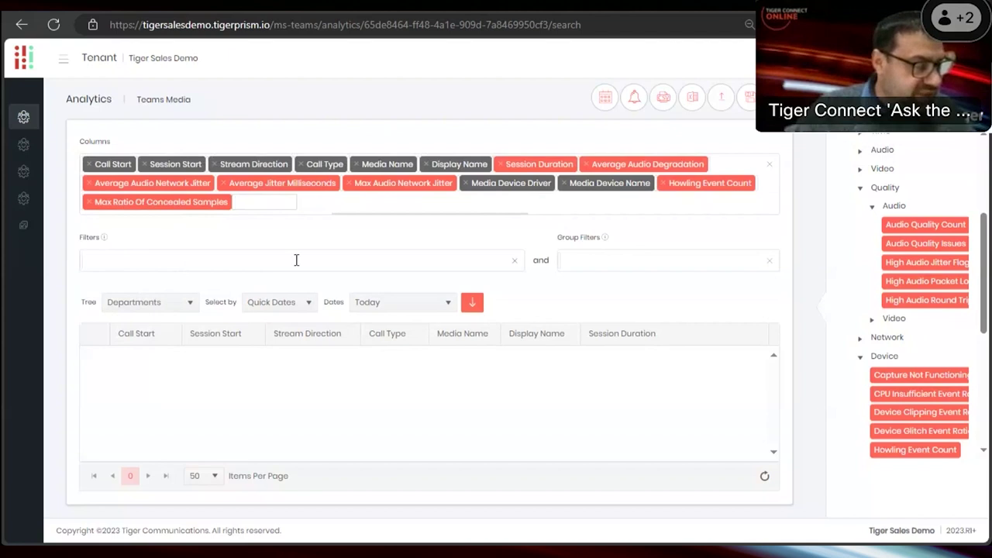
Add the Device Clipping Event Ratio column to the Teams Media report and run it for today.
text(devi)
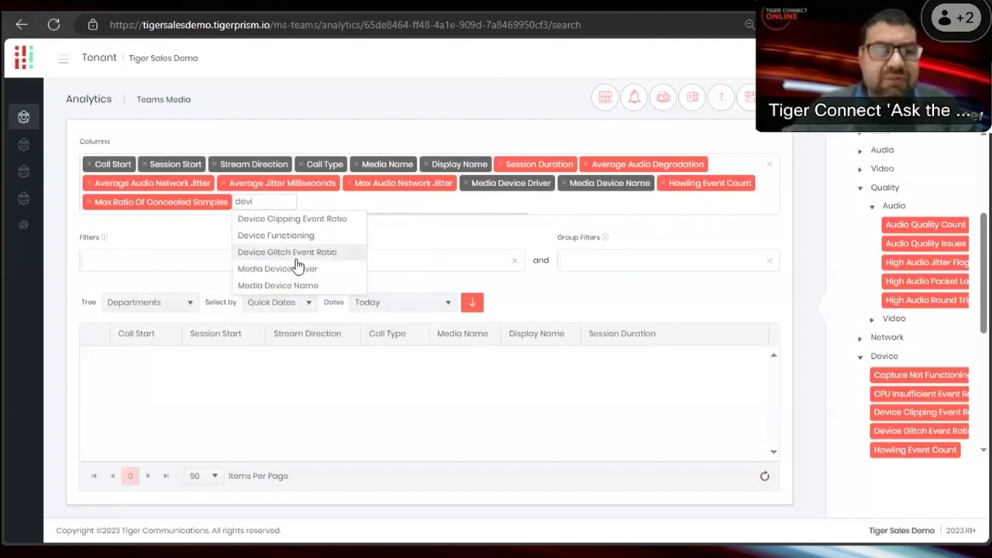
click(332, 225)
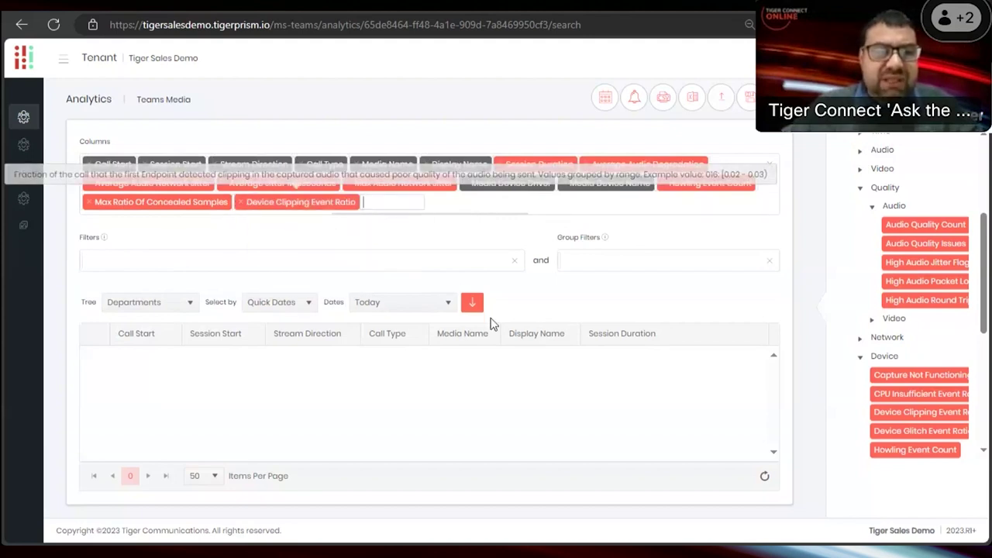
click(474, 302)
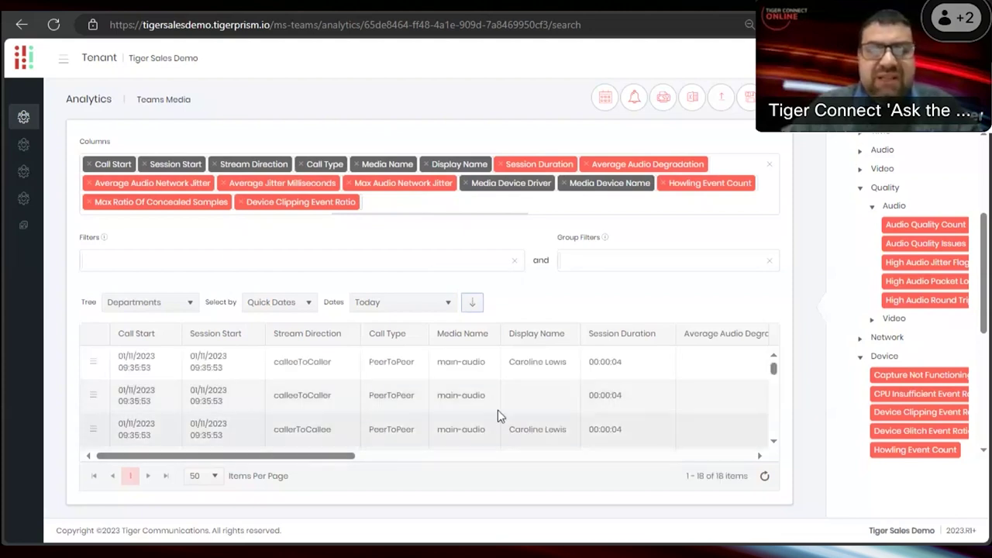
Set the report's date range to Yesterday and rerun it.
click(416, 307)
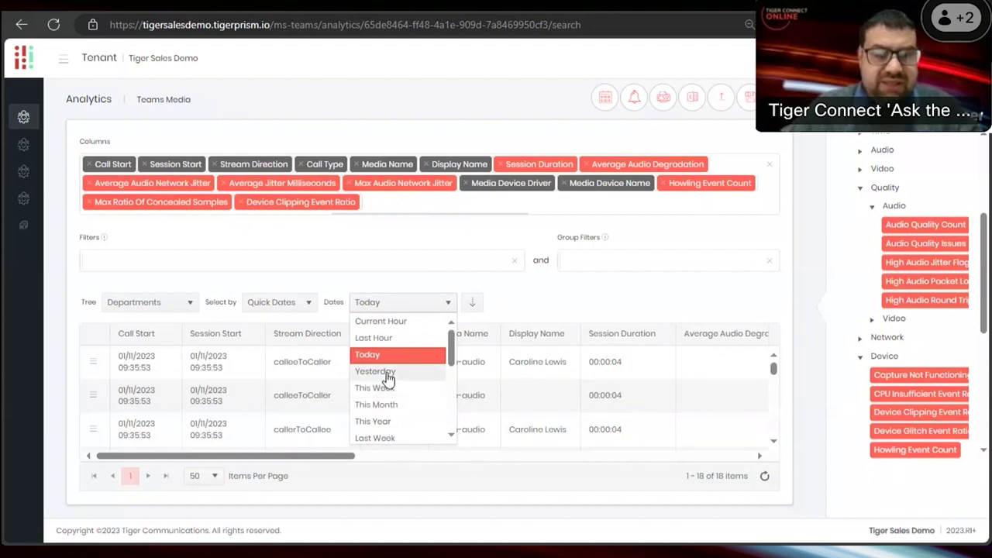
click(388, 379)
click(475, 304)
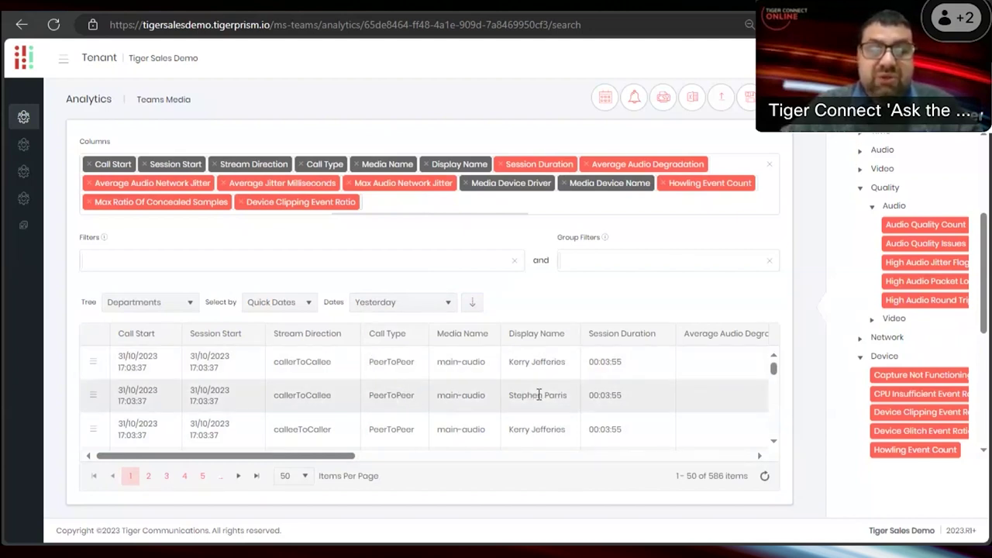
Look through yesterday's media results across the jitter, device, howling, concealed samples and clipping columns.
scroll(521, 412, down, 1)
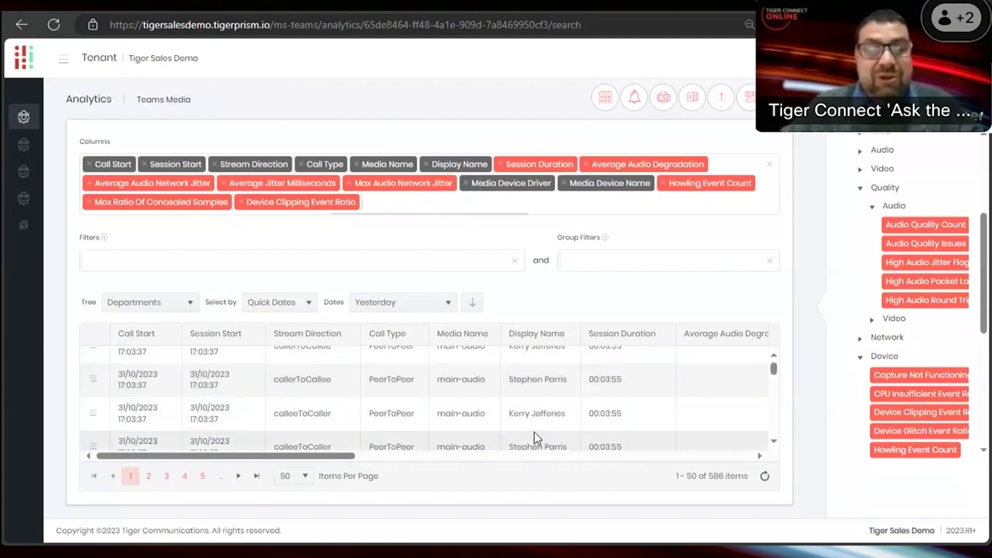
scroll(536, 411, up, 1)
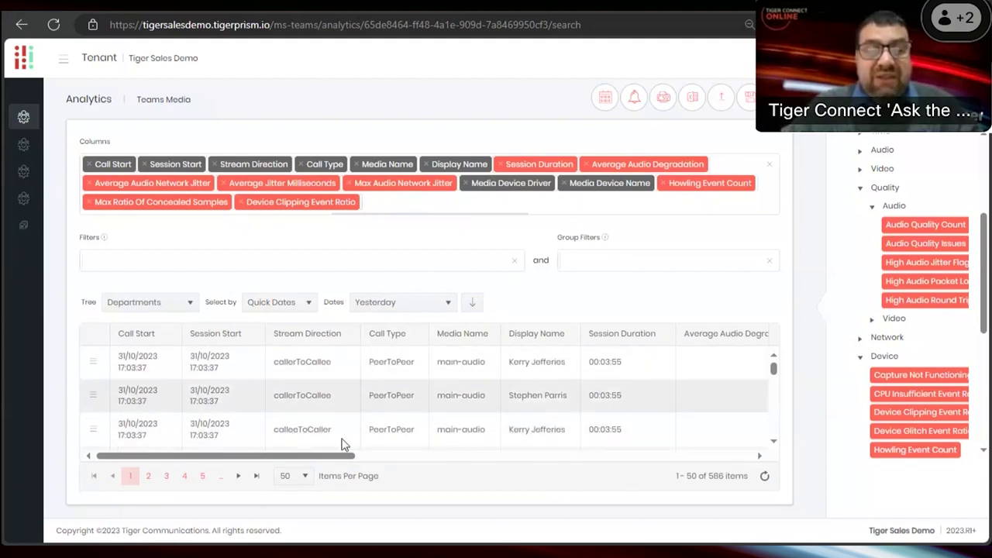
drag(332, 456, 468, 450)
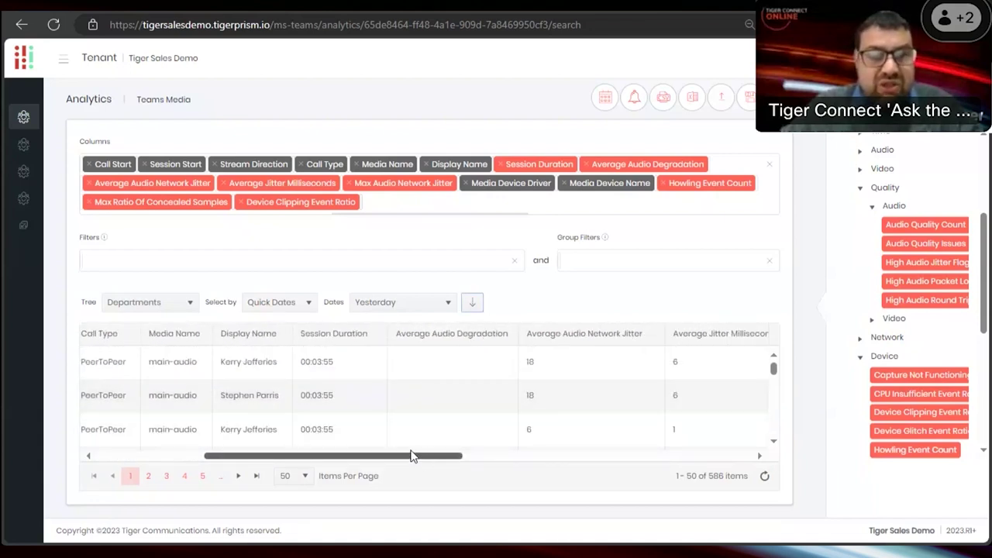
drag(405, 457, 520, 452)
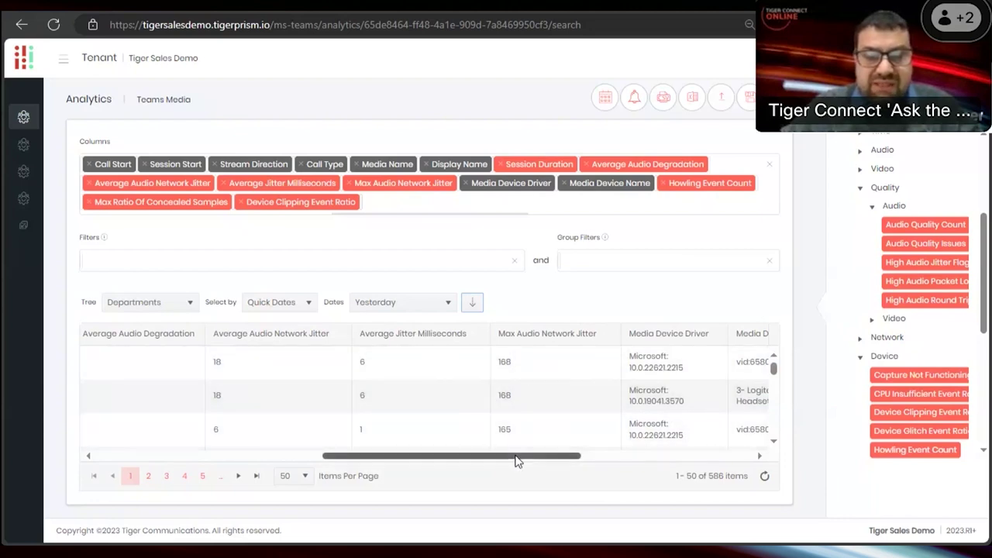
drag(527, 457, 698, 443)
scroll(543, 393, down, 1)
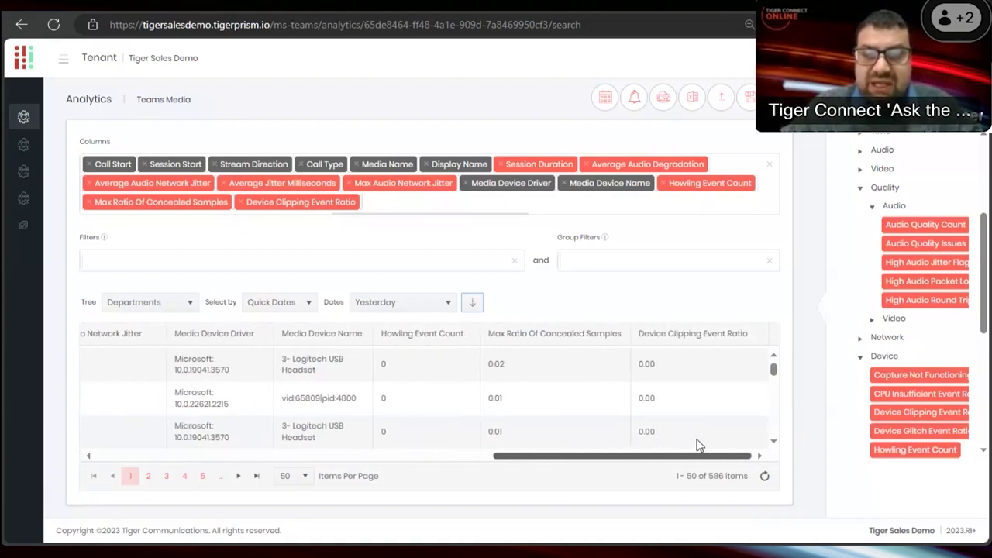
scroll(694, 378, down, 1)
scroll(693, 383, down, 1)
scroll(671, 395, up, 2)
drag(567, 458, 431, 457)
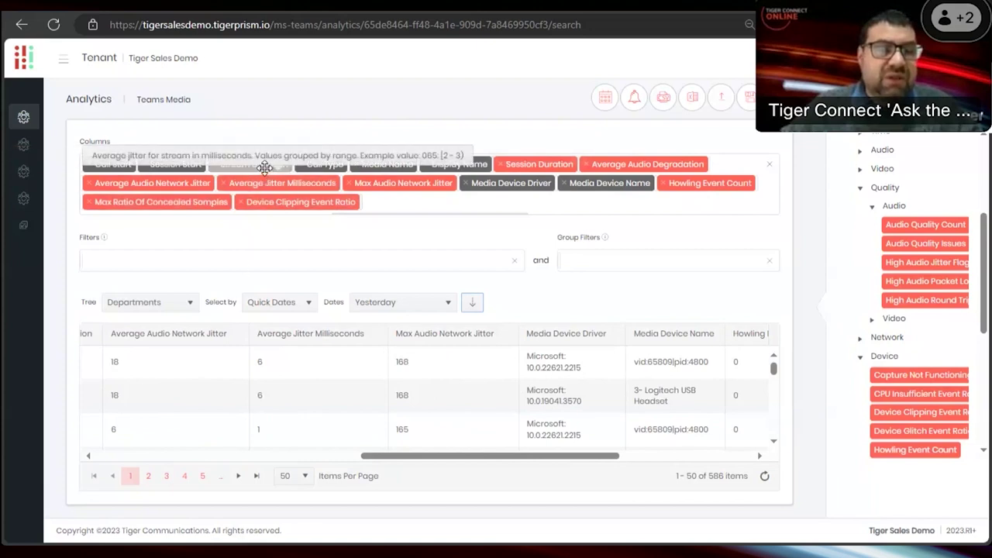
Filter the report by Media Name so only main-audio is included, and rerun it.
drag(252, 164, 253, 164)
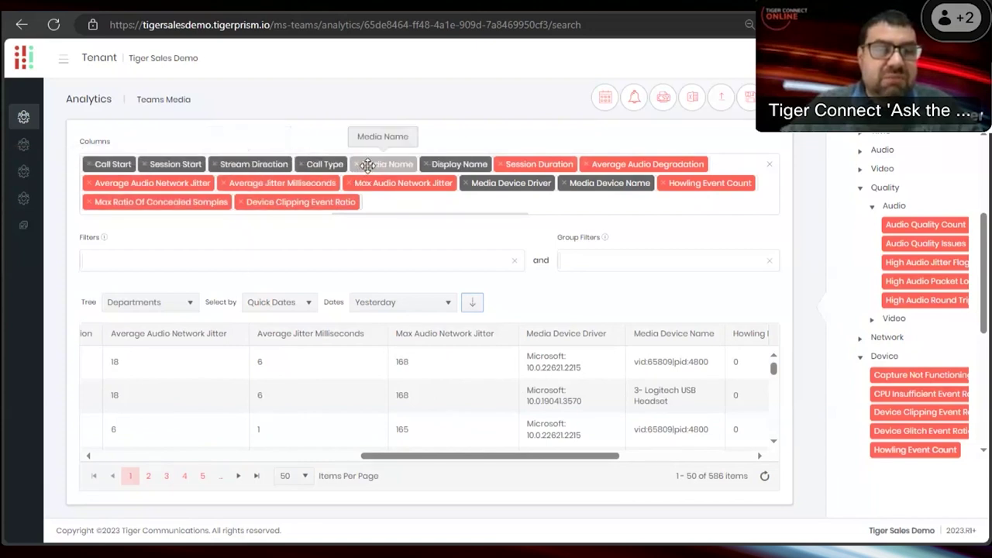
drag(369, 166, 118, 258)
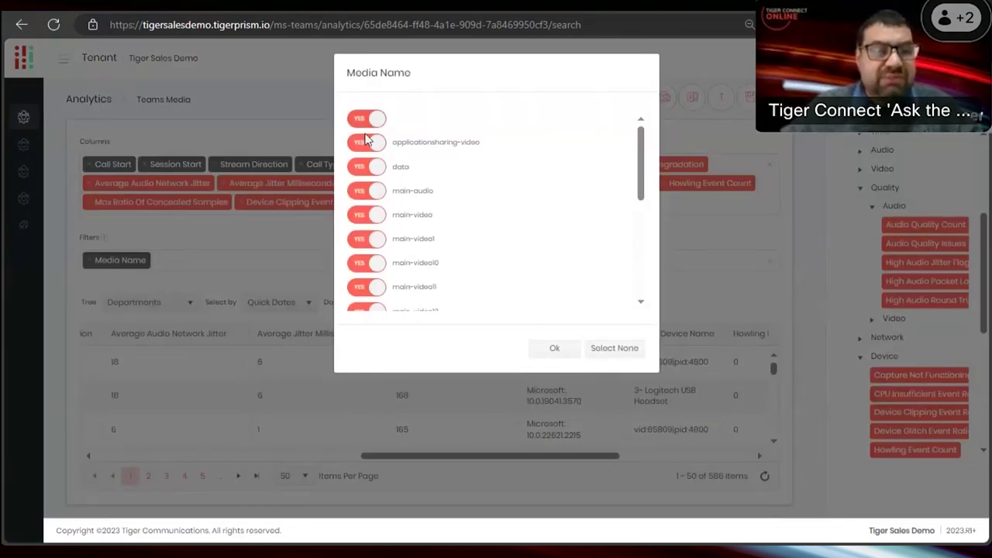
scroll(378, 260, down, 2)
scroll(380, 267, up, 2)
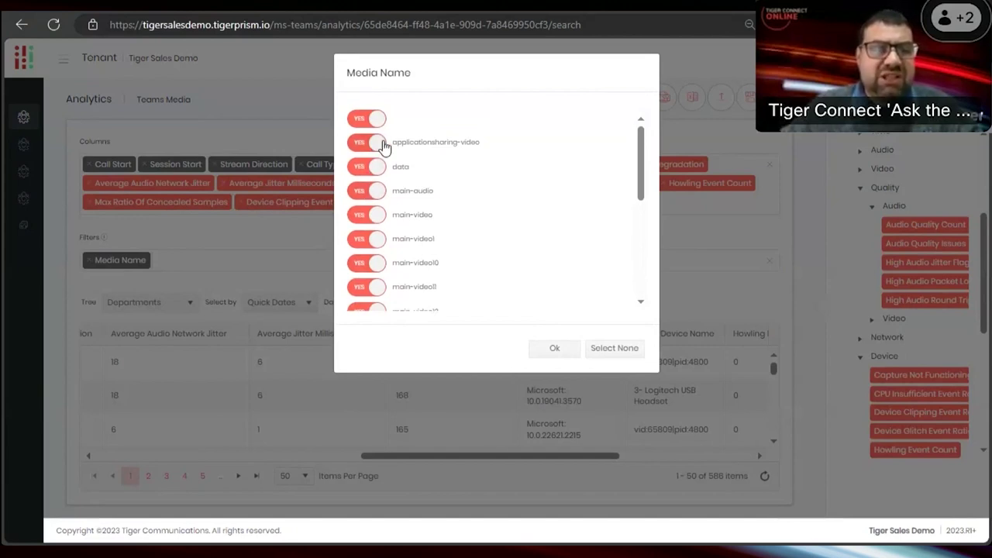
click(608, 348)
click(371, 191)
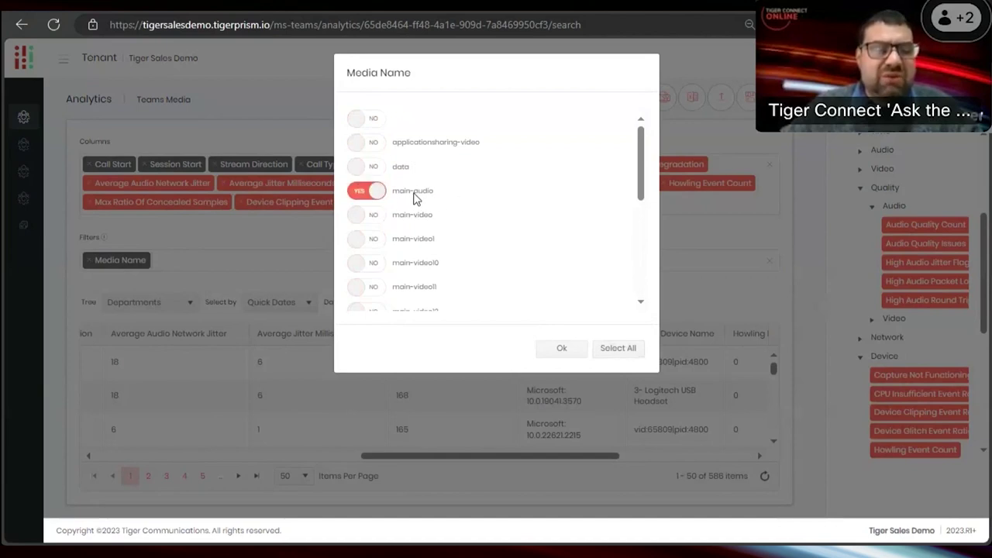
click(562, 348)
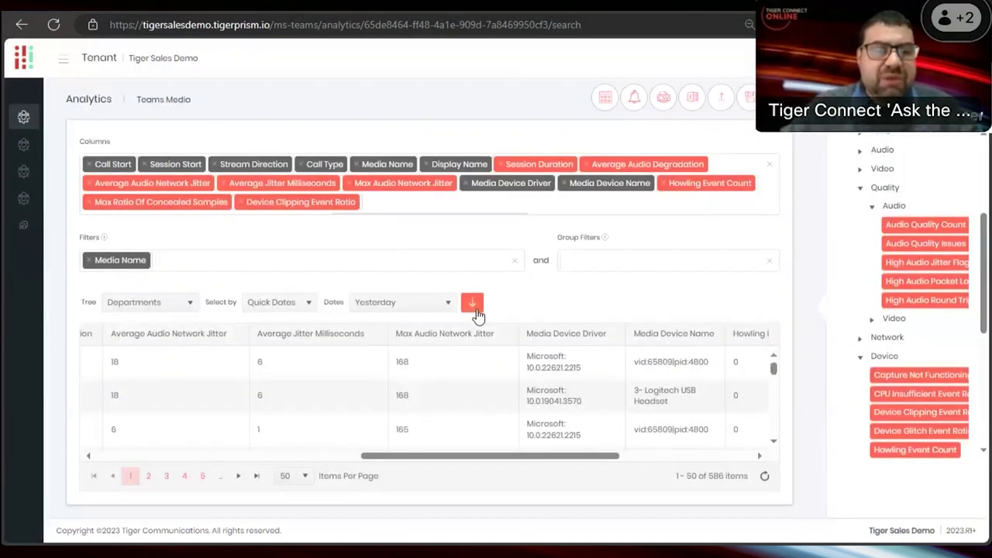
click(474, 306)
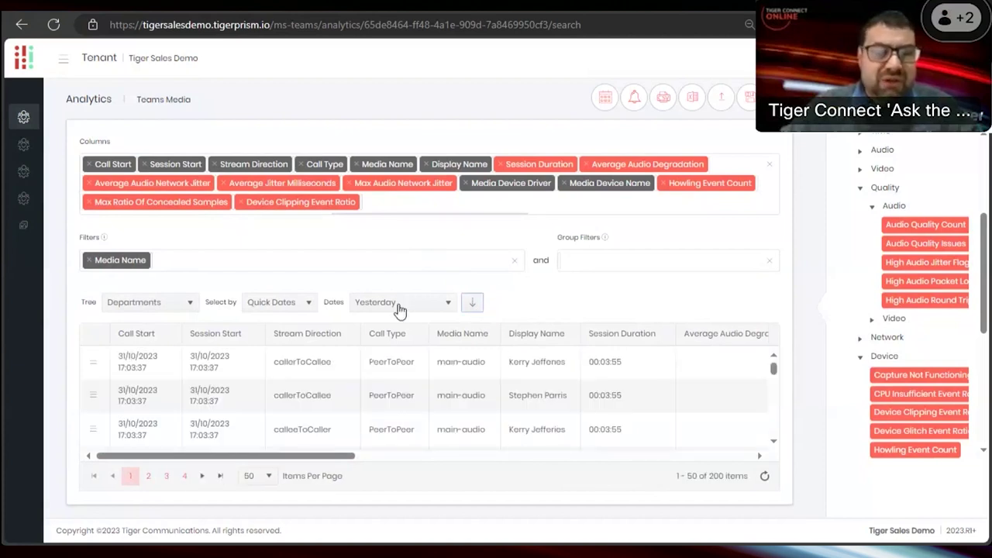
Add a Display Name filter containing the person's first name, rerun the report and view its last columns.
drag(460, 164, 221, 260)
click(221, 261)
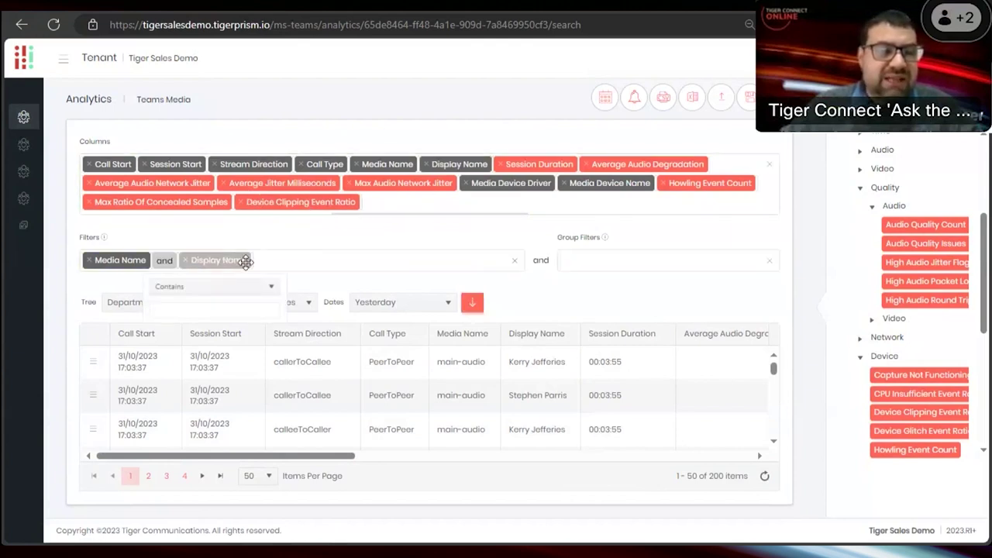
text(H)
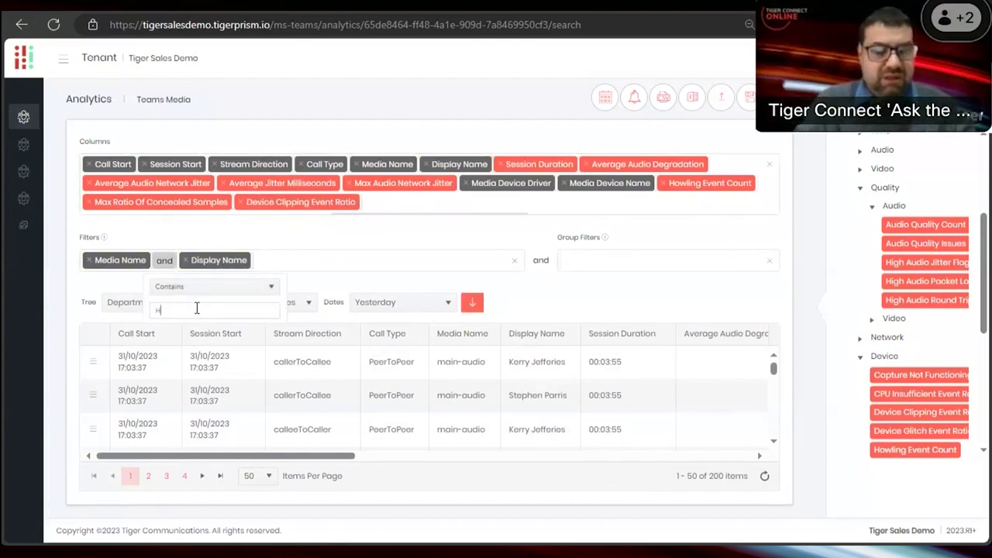
text(annah)
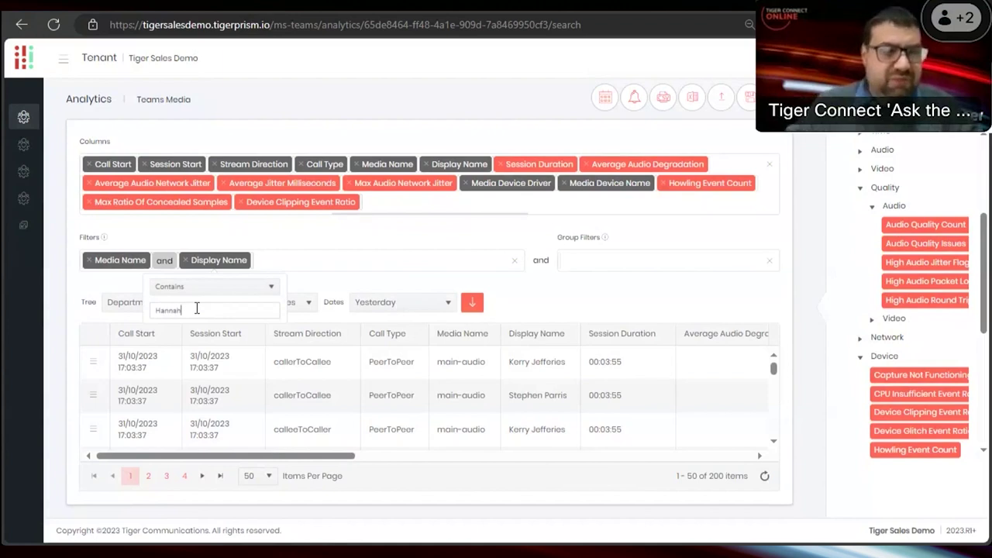
click(473, 303)
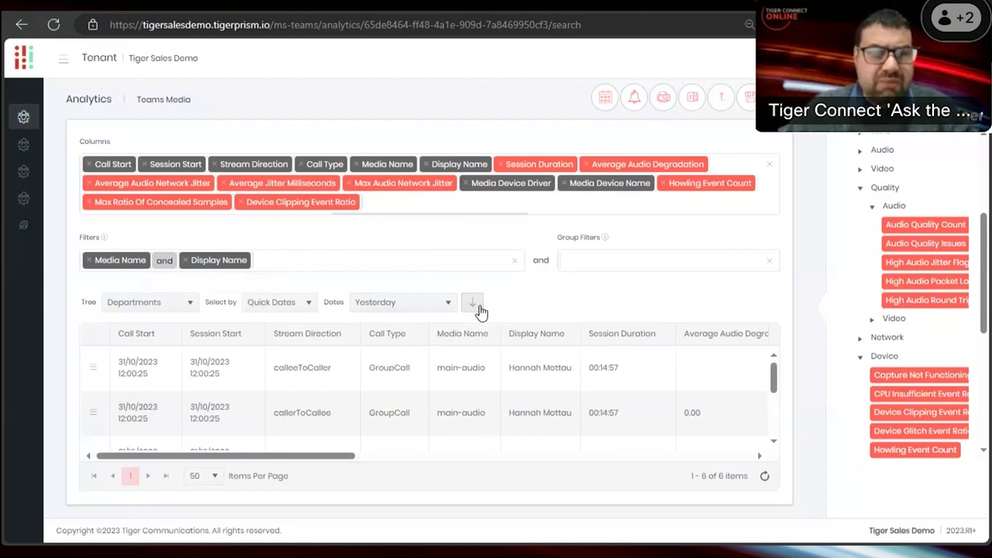
drag(325, 458, 738, 454)
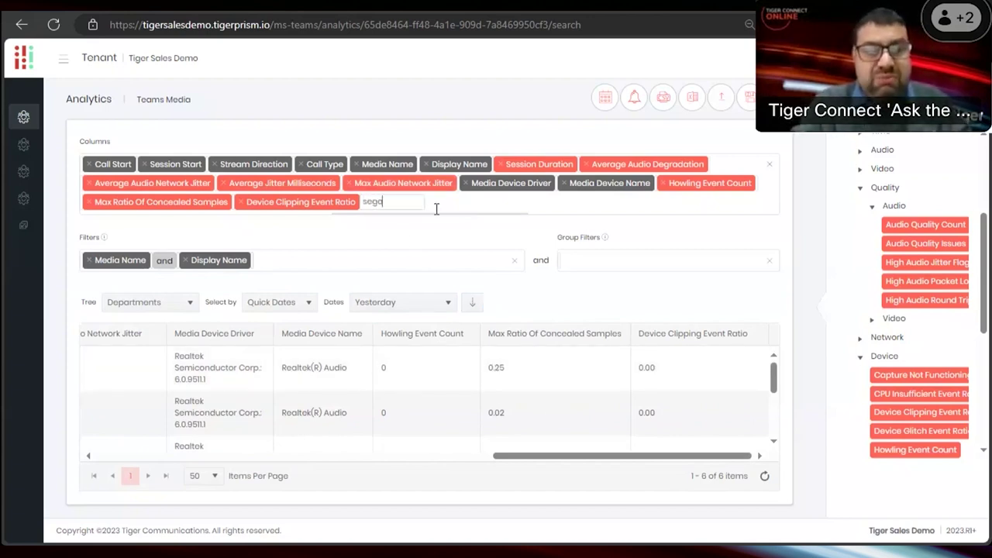
Add the Segment Failed column to the report and rerun it.
key(BackSpace)
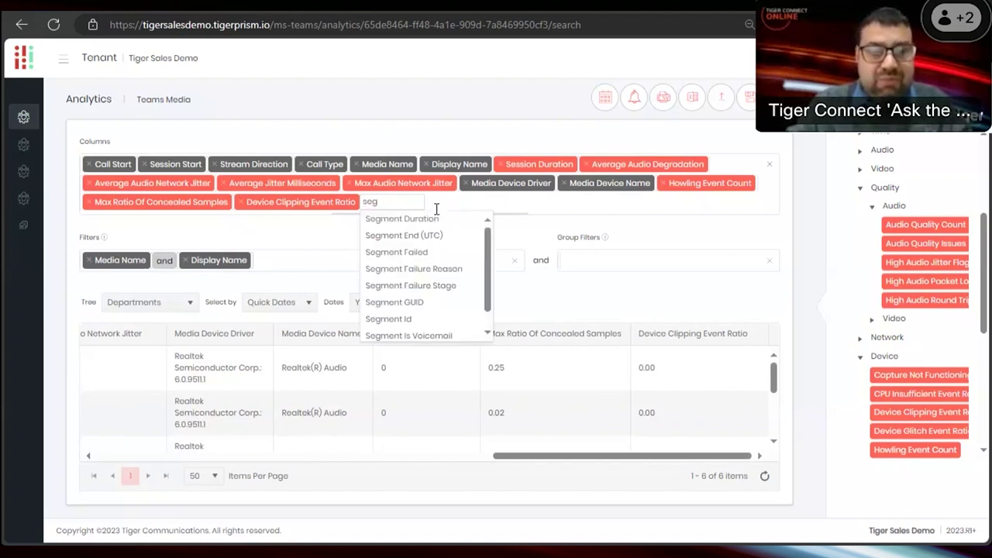
click(409, 256)
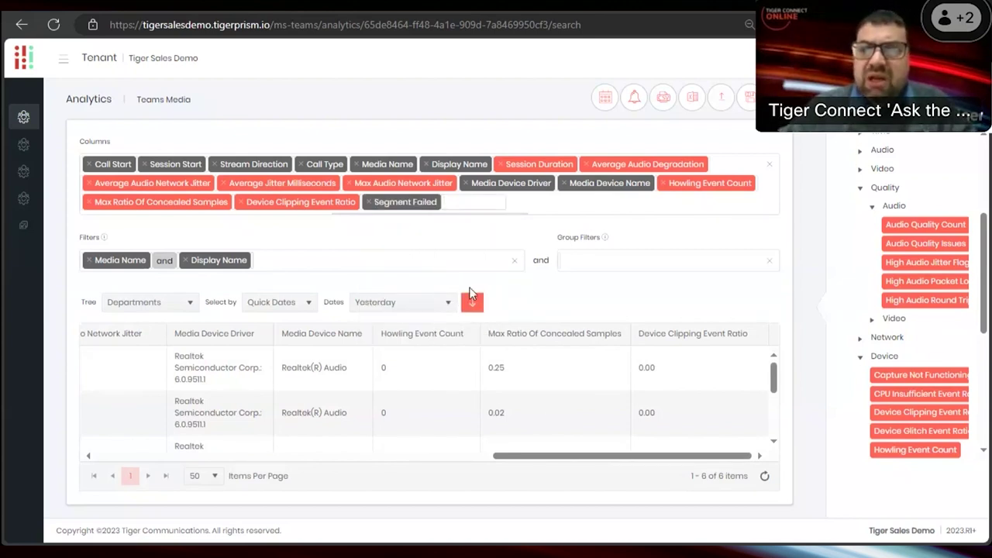
click(472, 299)
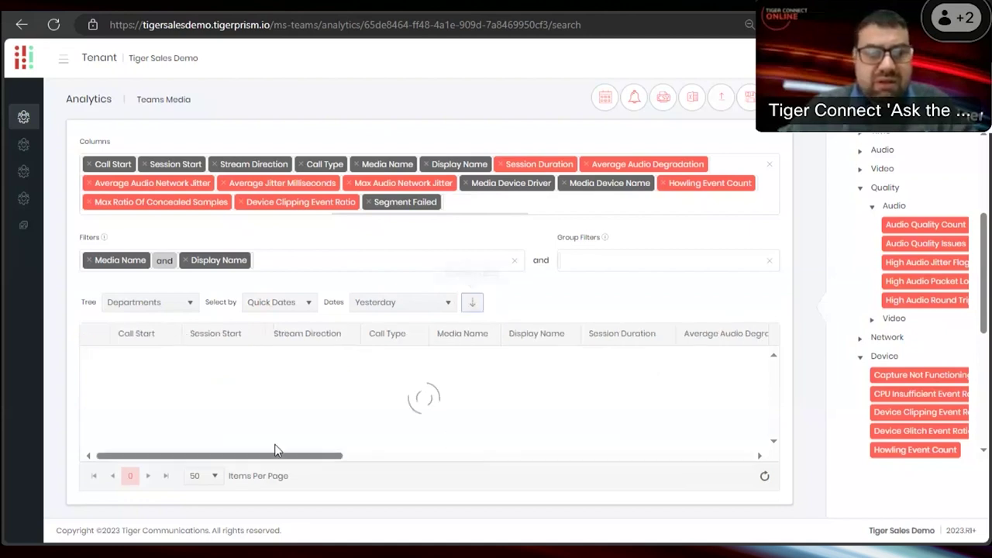
Examine the filtered person's jitter, media device driver, device name, concealed samples and segment failure values.
drag(276, 459, 457, 478)
drag(371, 363, 390, 370)
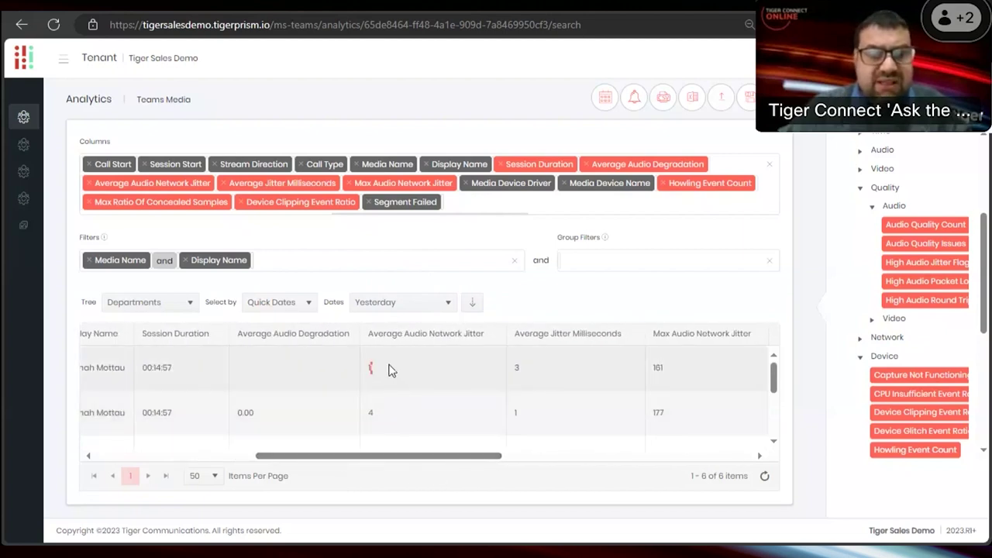
drag(411, 456, 476, 454)
drag(488, 369, 475, 368)
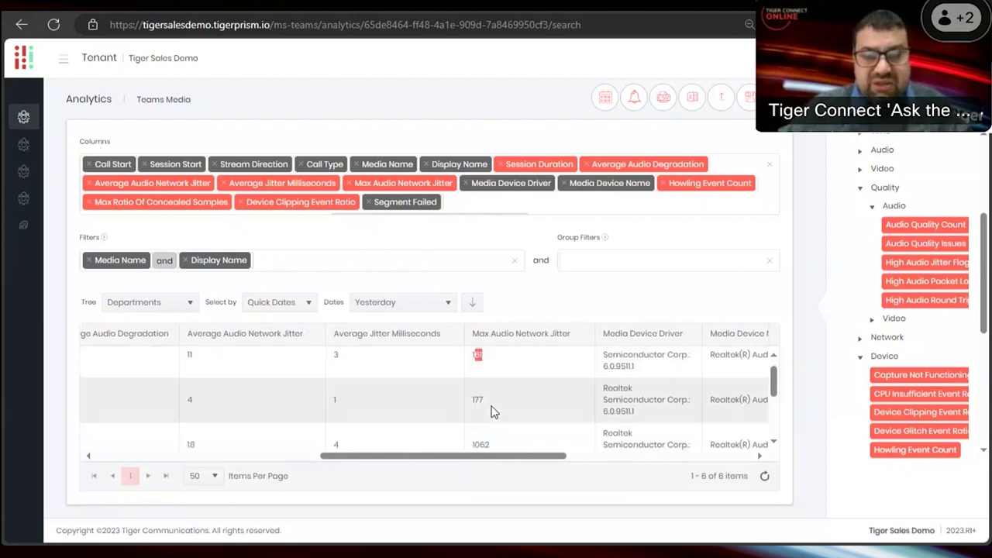
scroll(513, 449, right, 3)
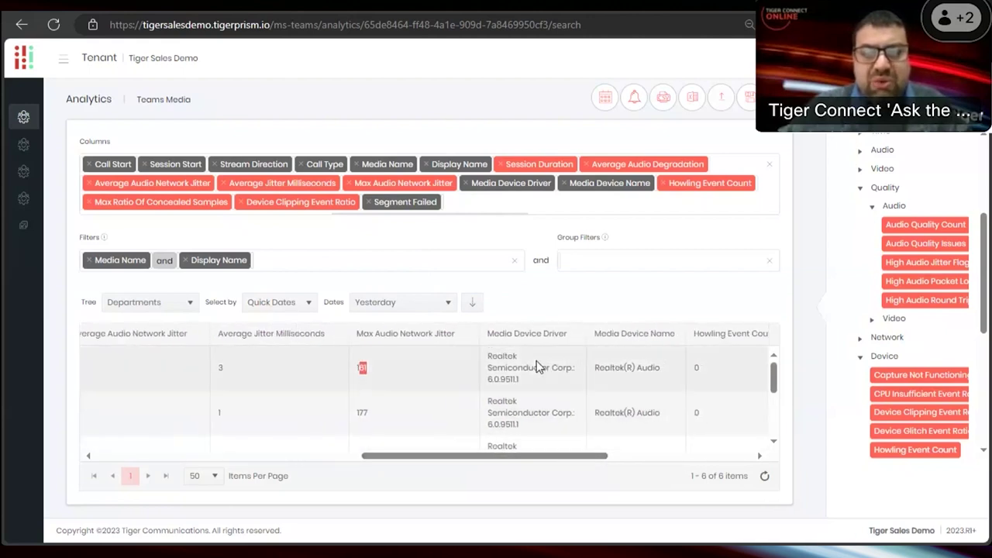
drag(493, 355, 656, 383)
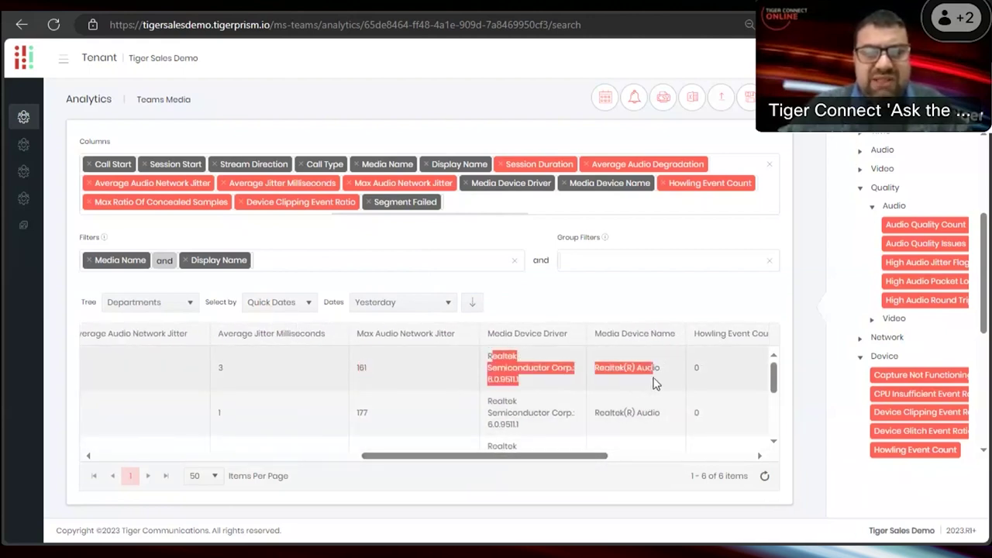
click(538, 387)
drag(539, 391, 488, 355)
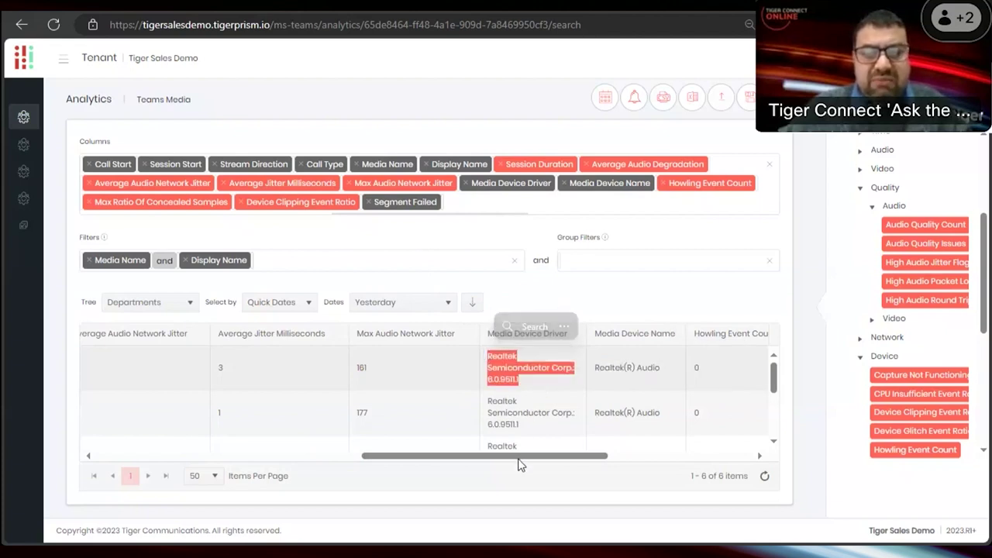
scroll(518, 460, right, 3)
drag(577, 455, 653, 453)
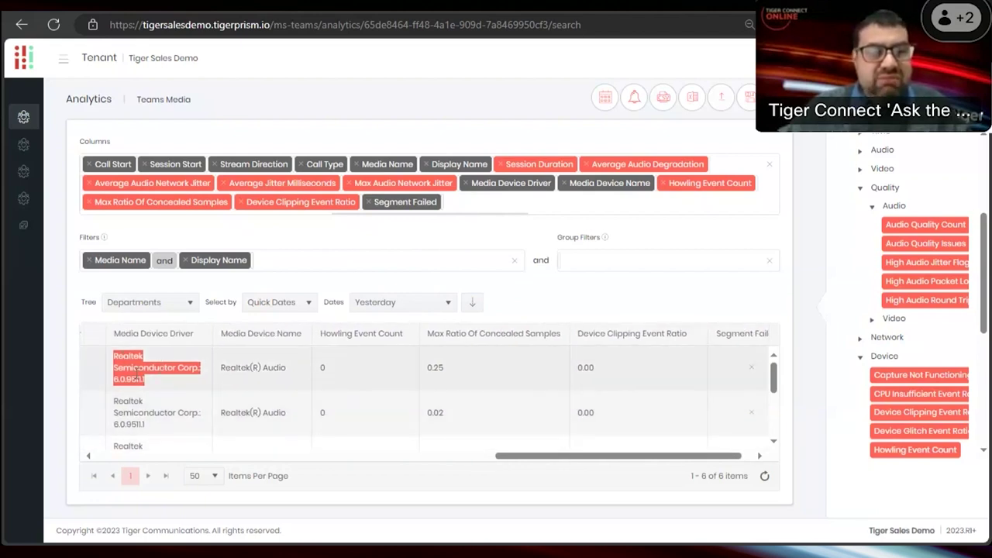
click(173, 394)
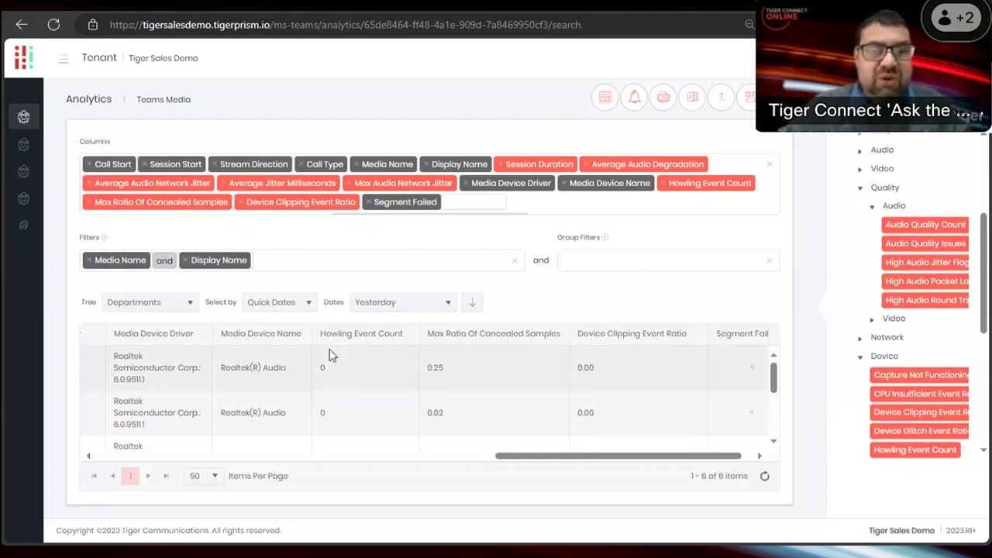
Add the Network IP Port and Wifi Signal Strength columns to the report.
drag(496, 190, 496, 191)
text(no)
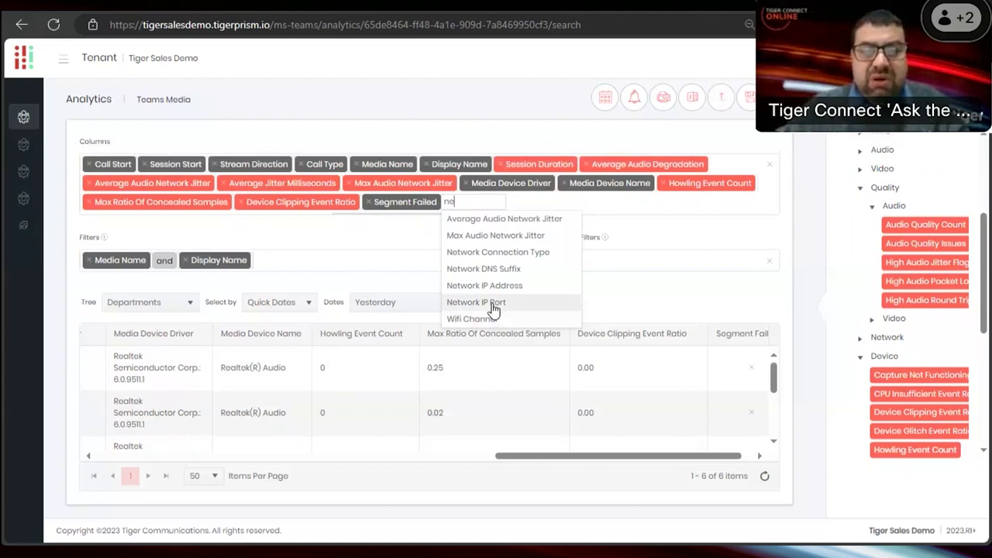
click(494, 303)
text(wifi)
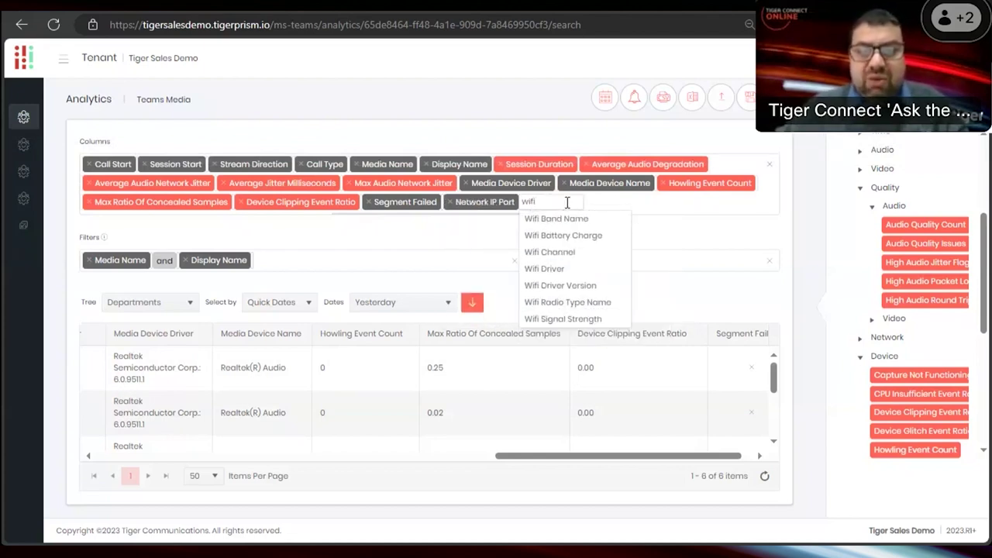
click(570, 320)
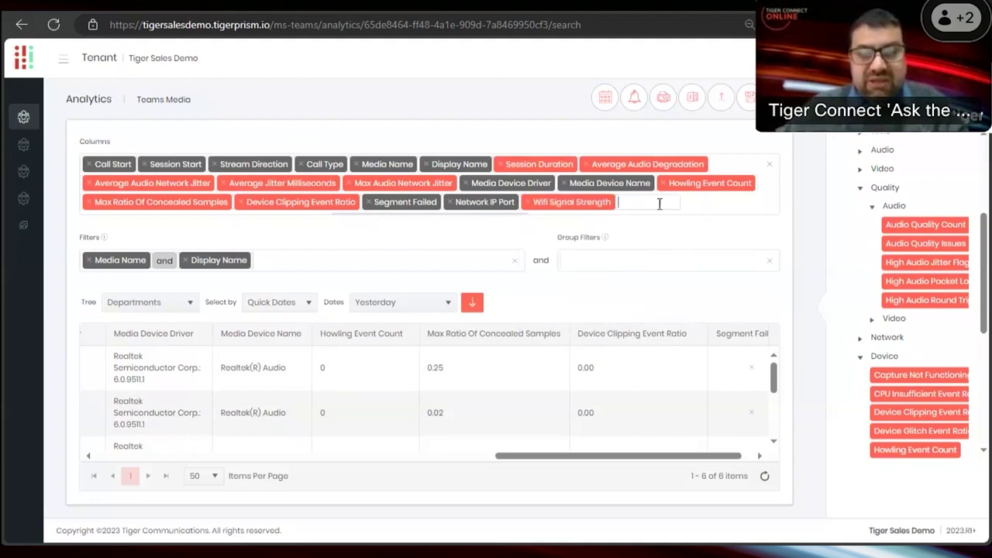
Rerun the report and check the Network IP Port and Wifi Signal Strength values of the first stream.
click(480, 302)
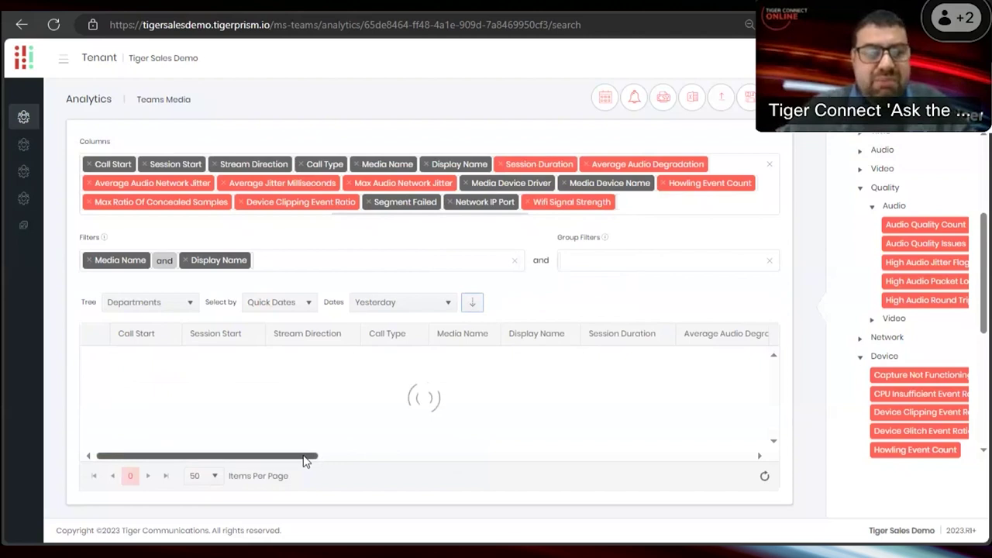
drag(305, 460, 737, 461)
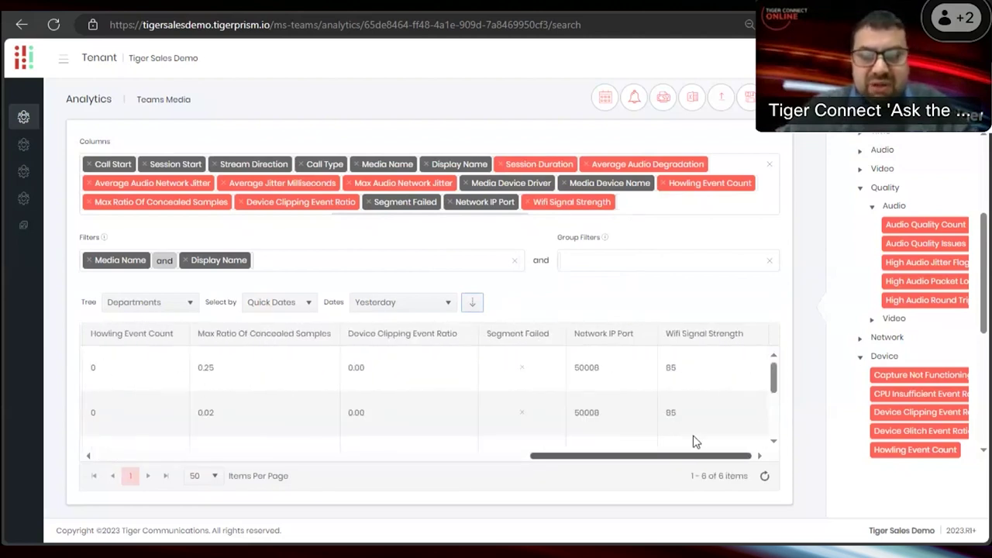
double_click(592, 365)
double_click(671, 368)
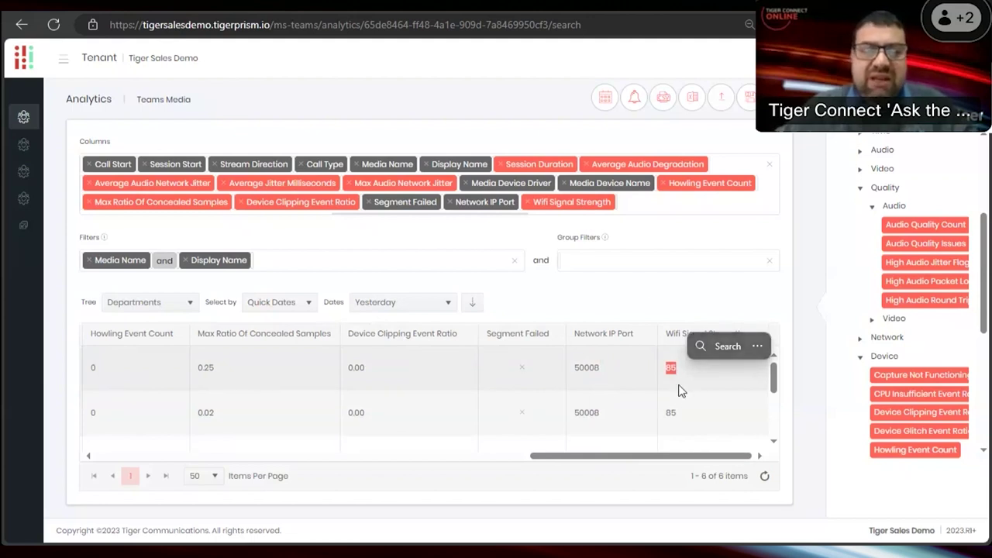
click(672, 209)
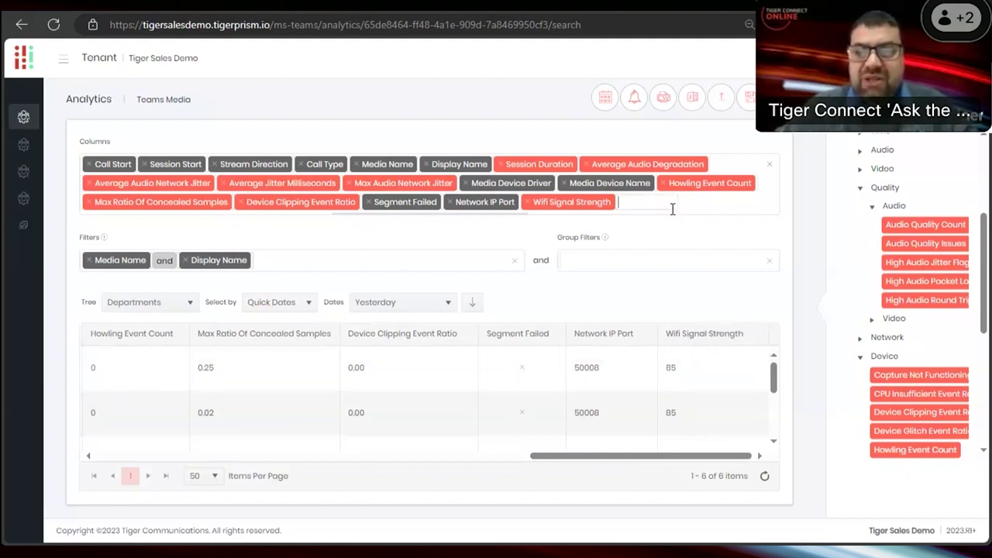
Review the first stream's media device name, media device driver and audio jitter values, returning to the call start columns.
drag(582, 457, 434, 470)
drag(447, 367, 509, 367)
drag(393, 382, 346, 355)
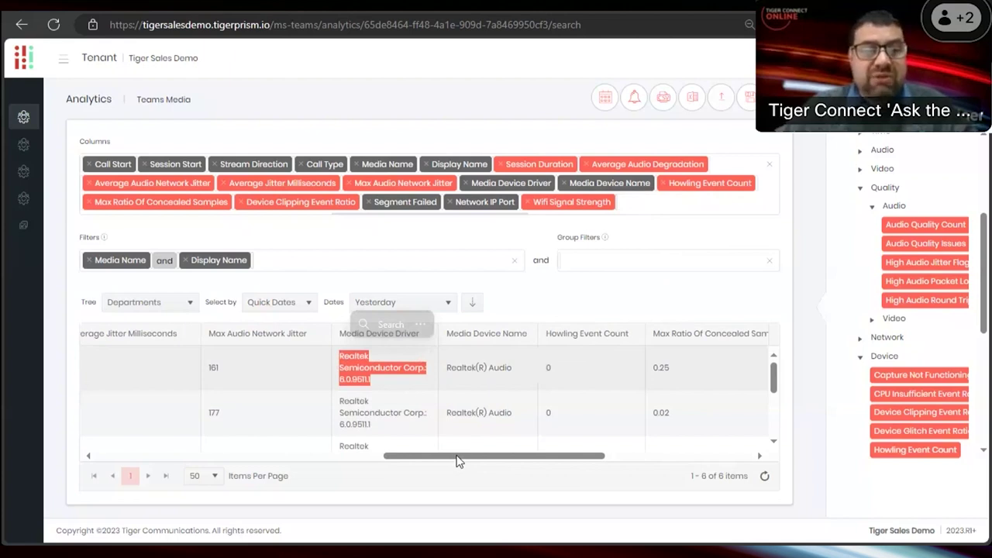
click(224, 371)
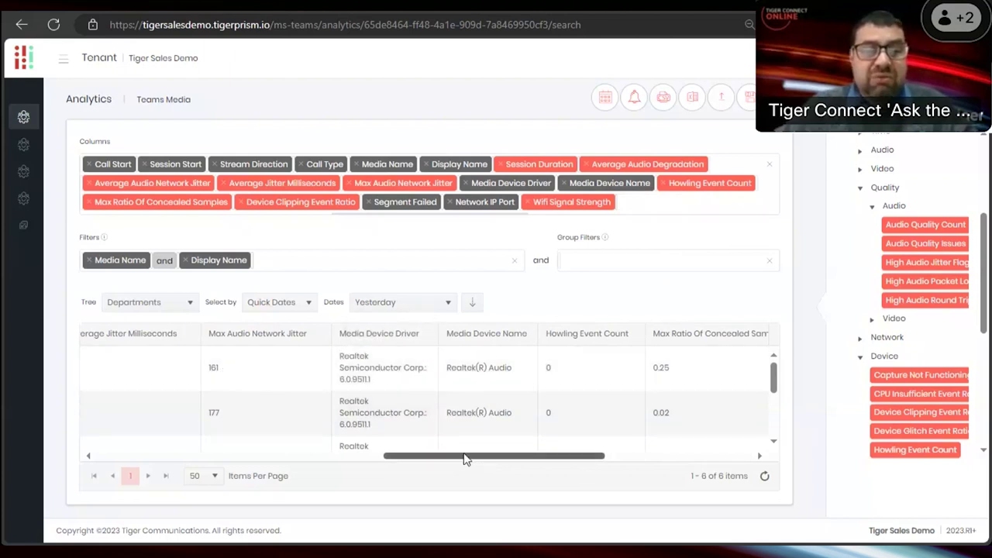
drag(474, 459, 181, 443)
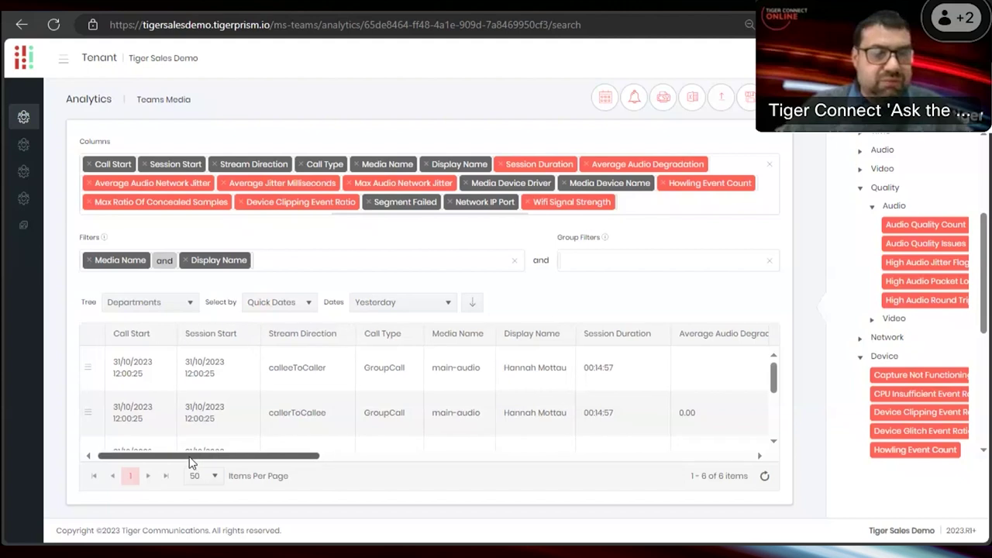
drag(195, 461, 141, 458)
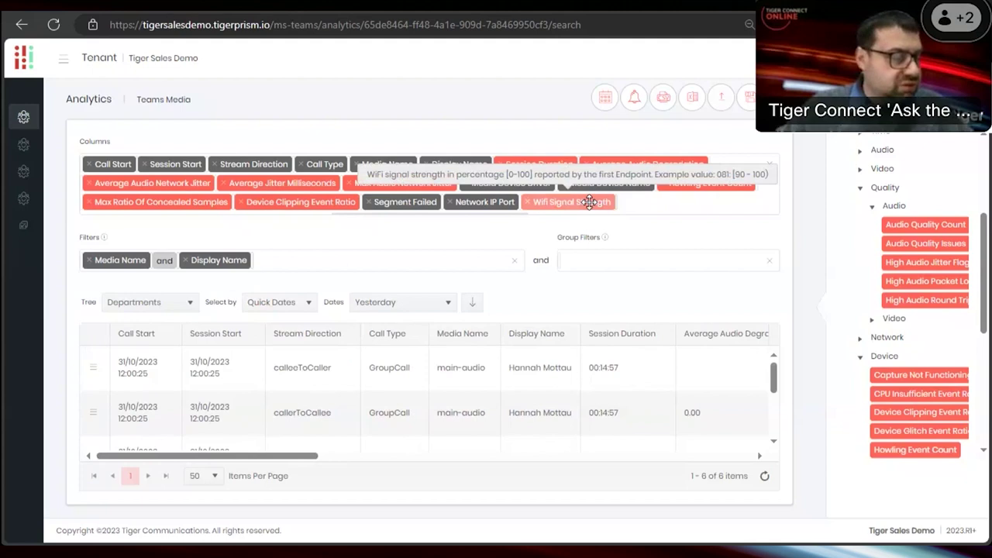
Add the Audio Classification Name column to the report, rerun it and check how the streams are classified.
drag(589, 202, 711, 184)
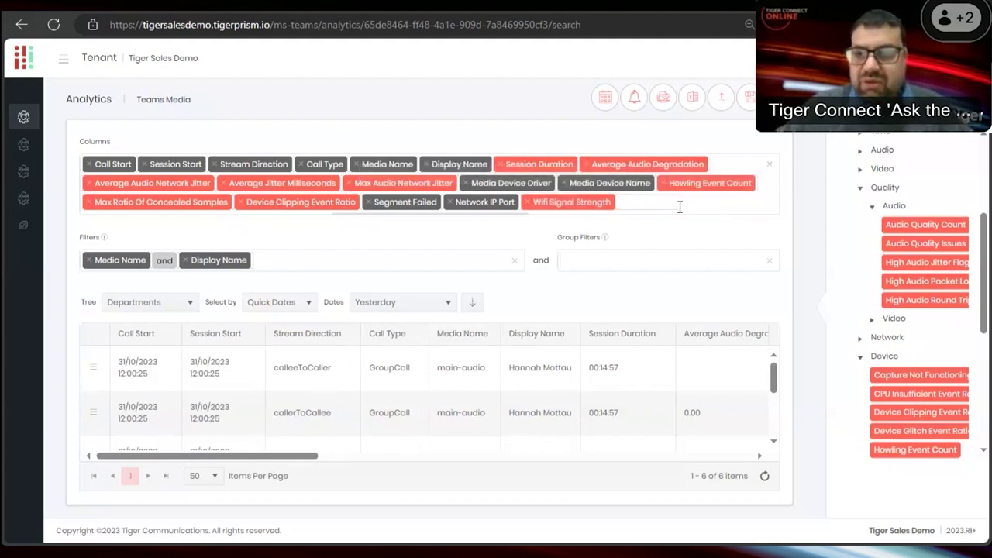
click(650, 204)
text(qu)
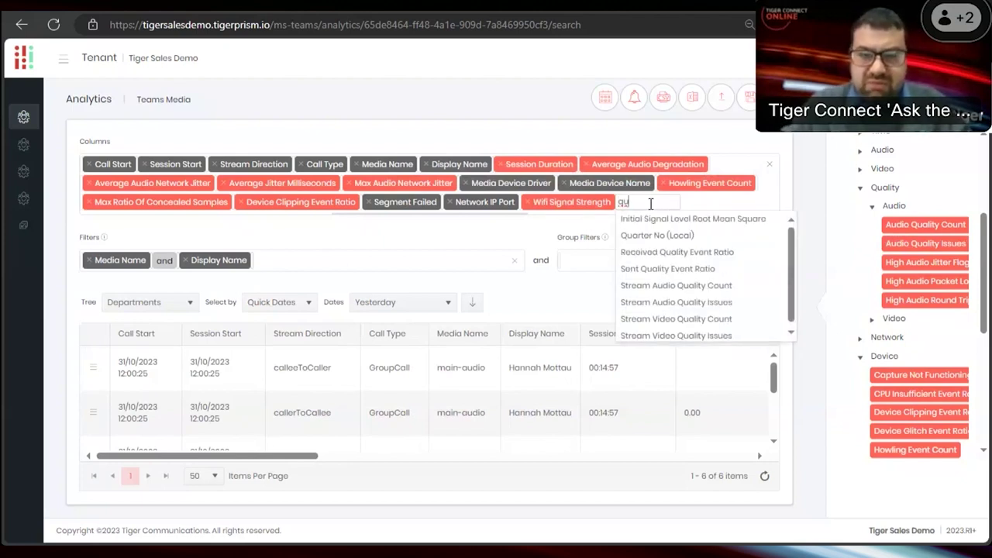
text(au)
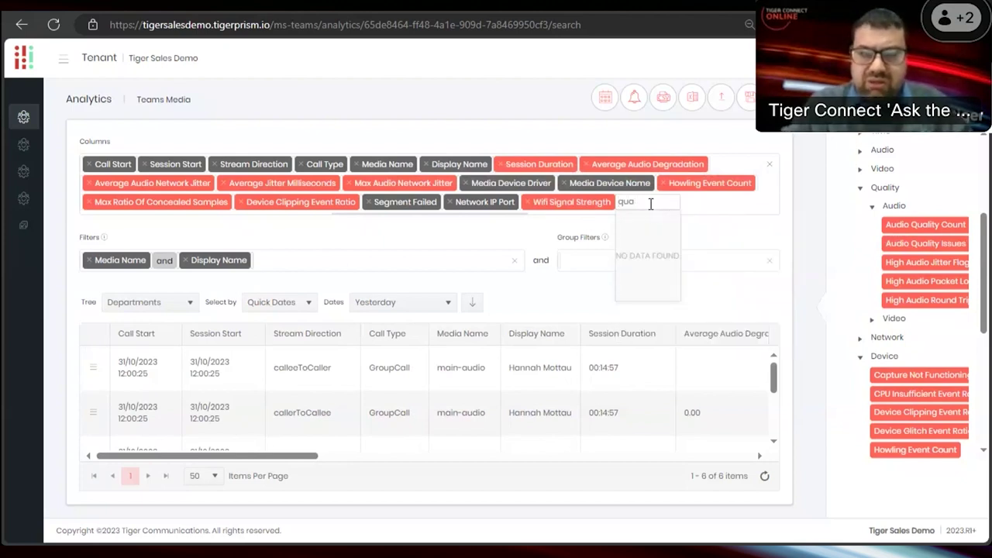
text(au)
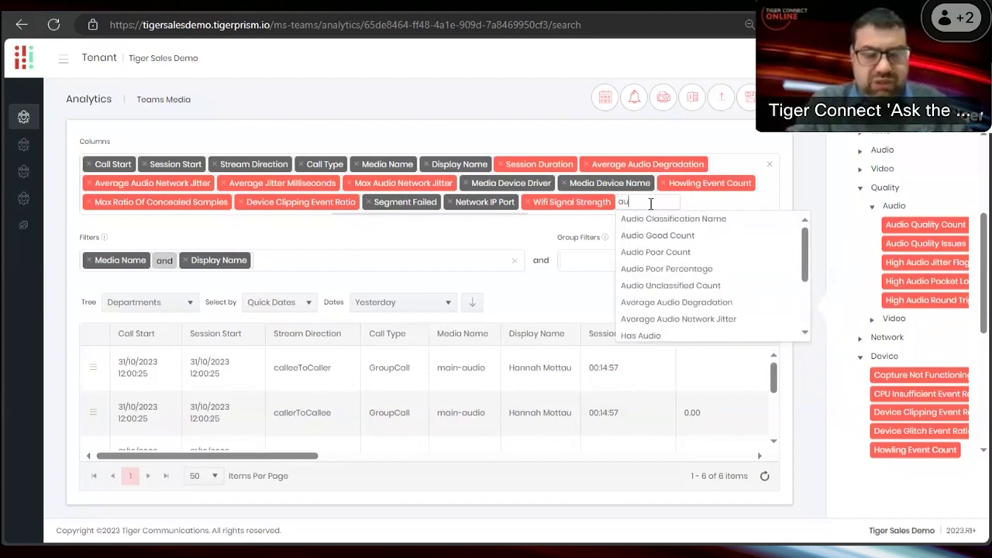
click(696, 219)
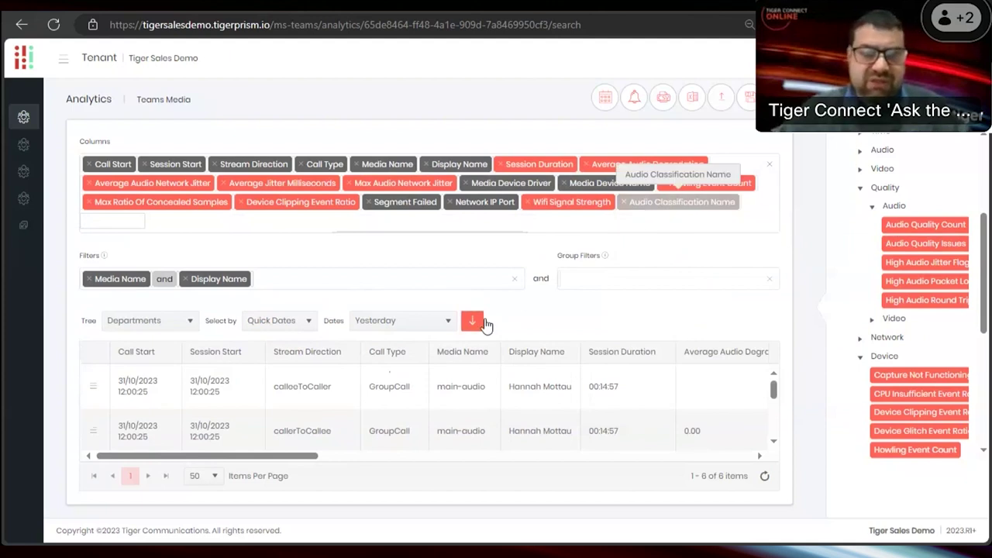
click(472, 320)
drag(233, 457, 729, 458)
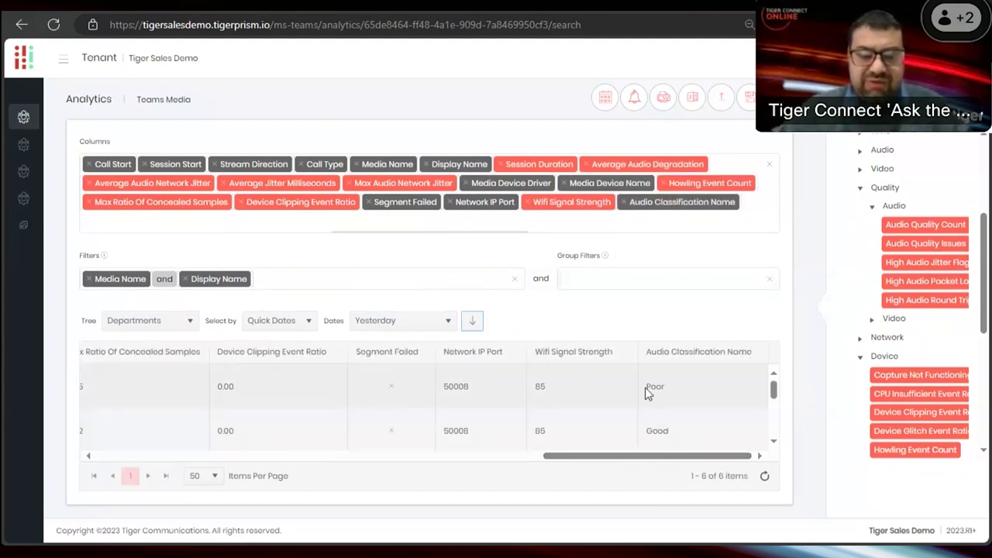
double_click(670, 432)
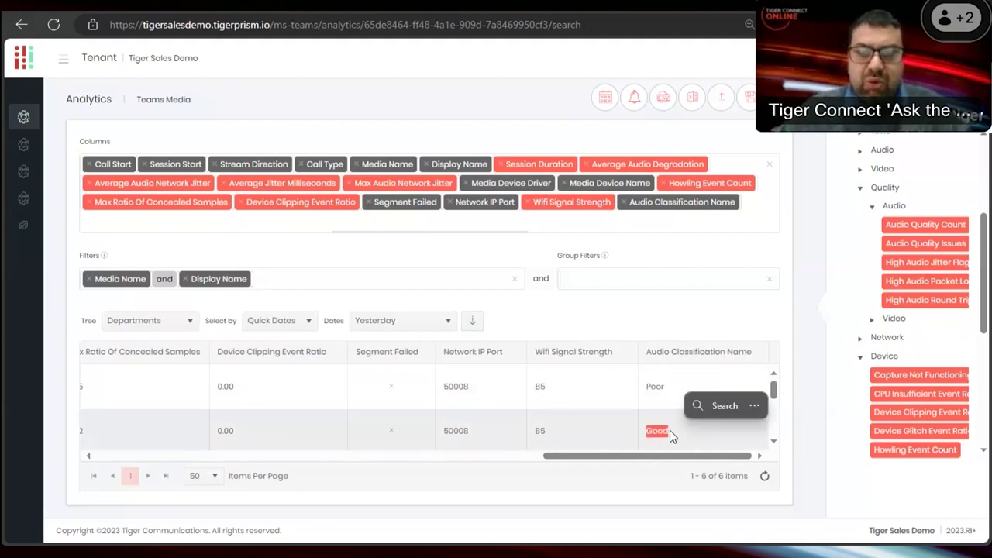
Add the Video Classification Name column to the report.
drag(721, 203, 605, 225)
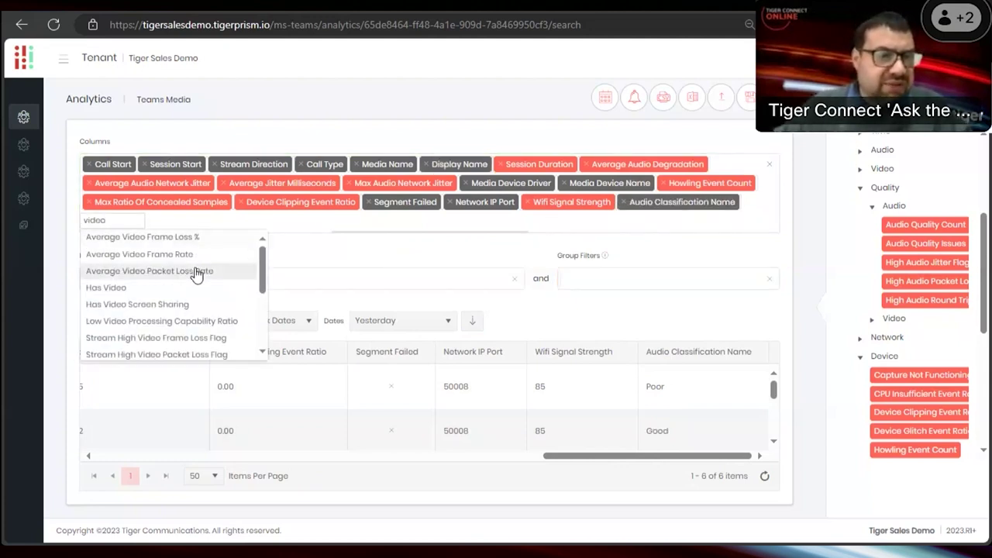
text(c)
click(155, 237)
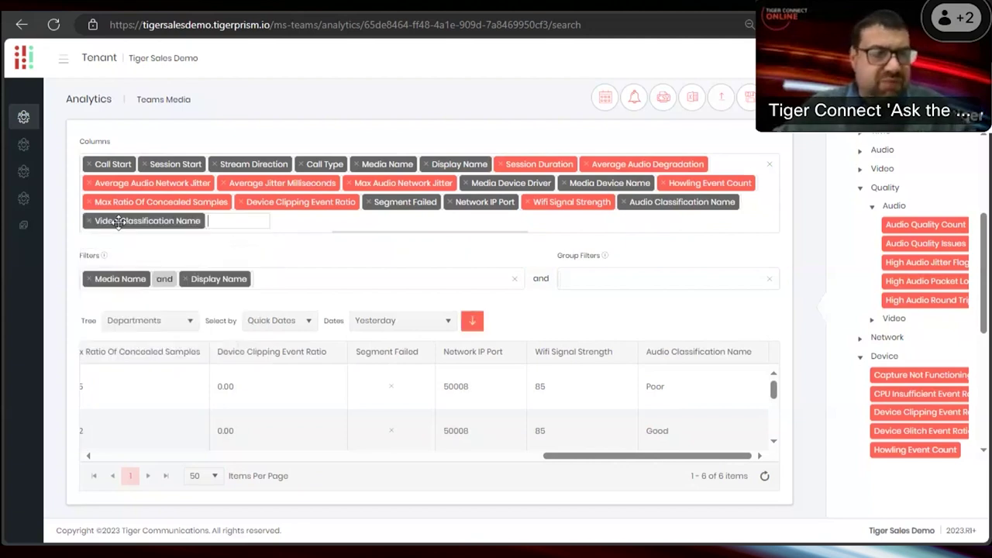
drag(127, 222, 782, 197)
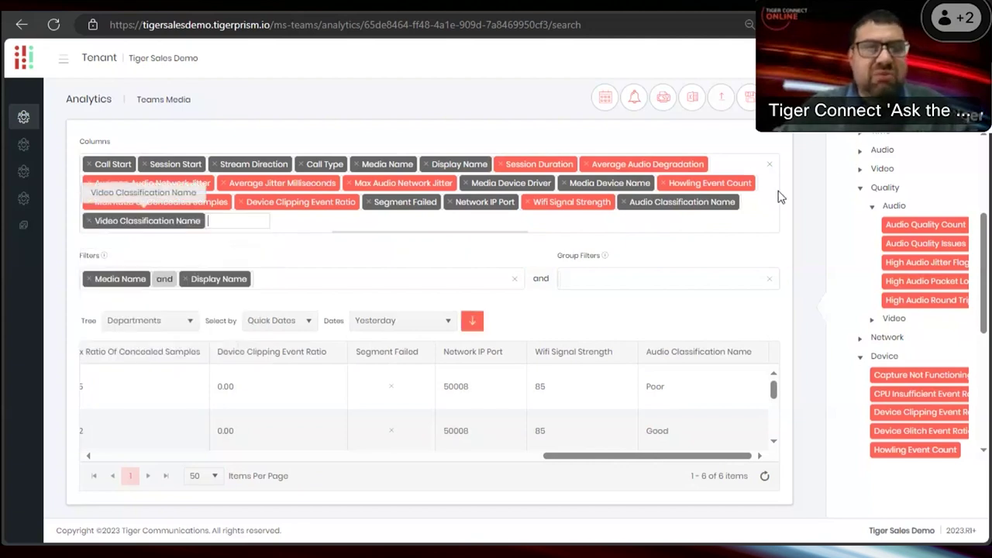
Add an Audio Classification Name filter that contains "Poor" and rerun the report.
drag(704, 202, 333, 279)
click(300, 325)
text(Poor)
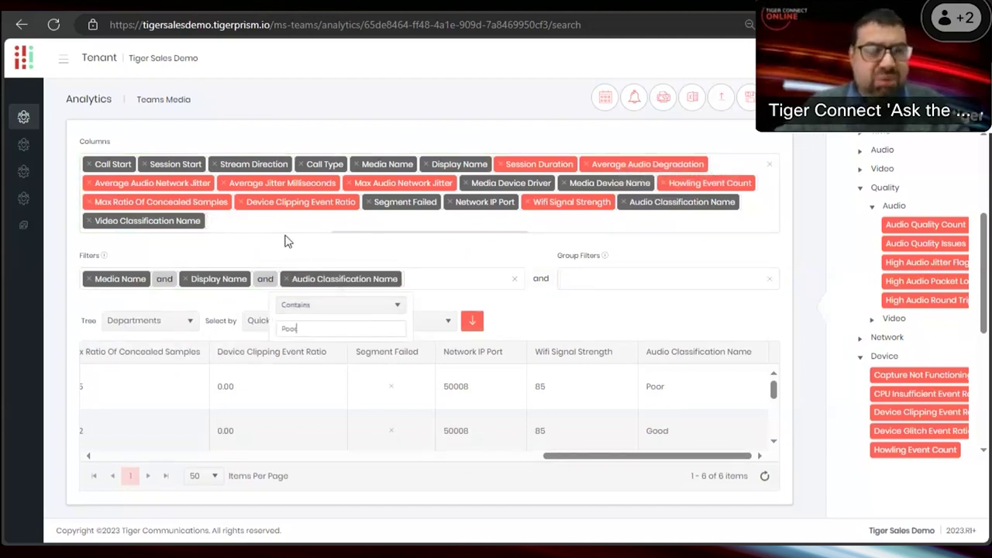
click(498, 334)
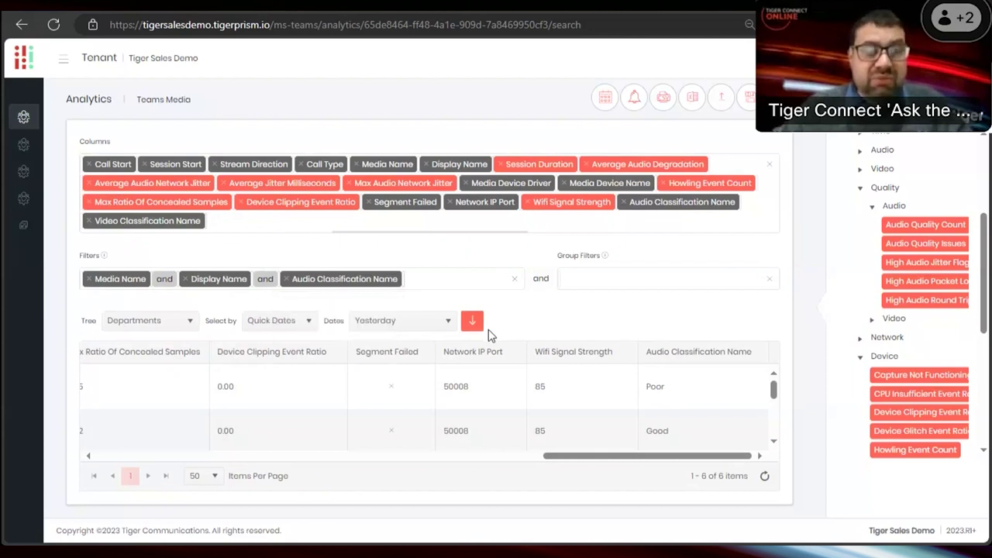
click(472, 321)
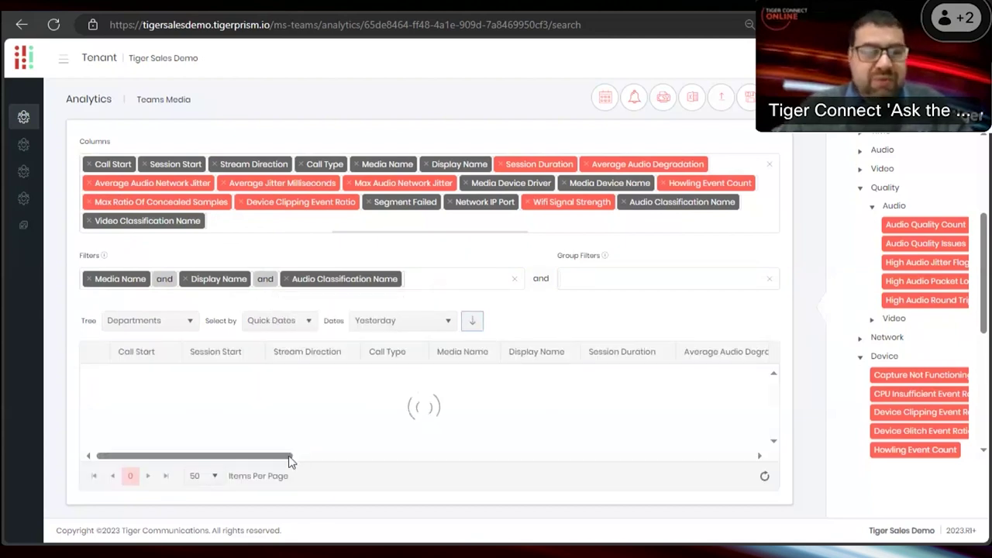
Examine the filtered streams' audio and video classifications, Wi-Fi signal strength, call types and session details.
drag(275, 460, 737, 465)
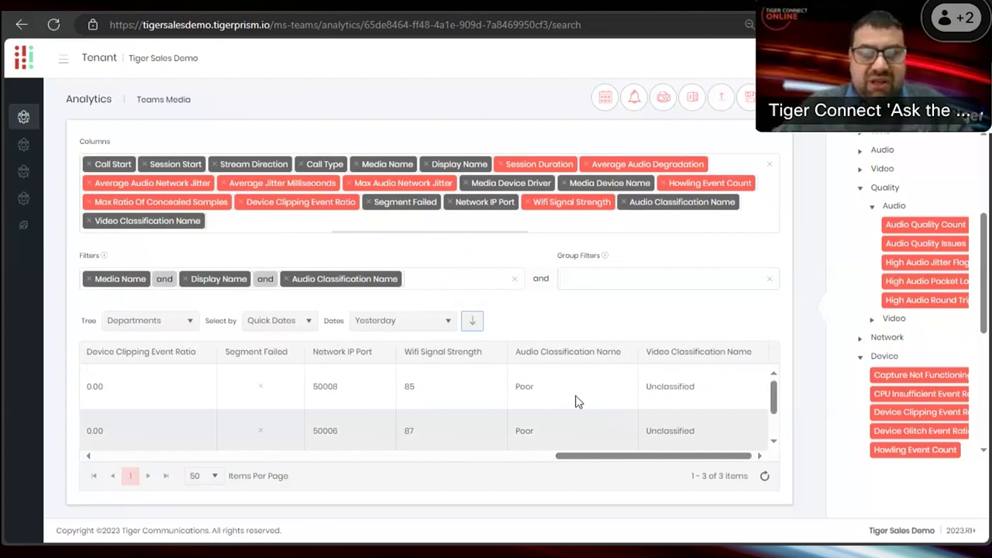
scroll(530, 415, down, 1)
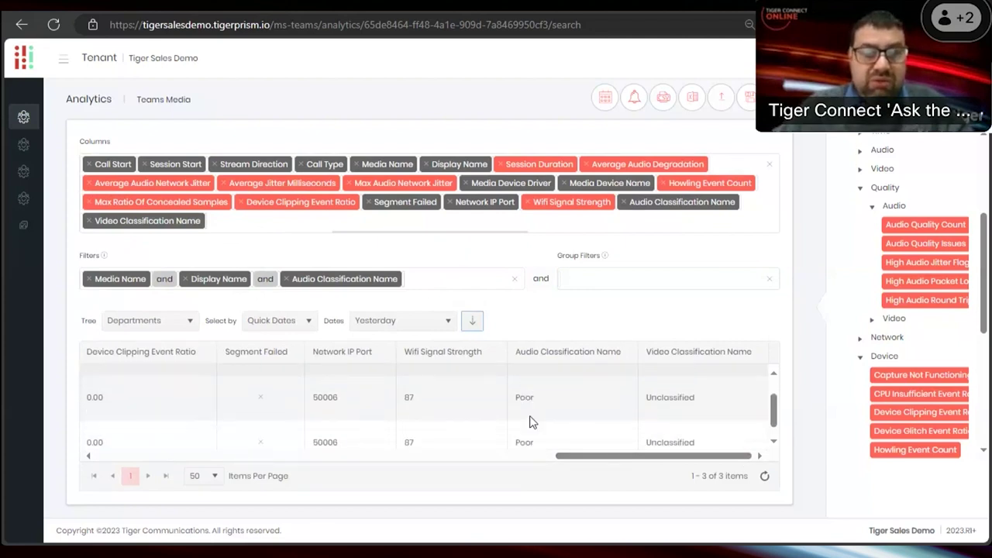
scroll(535, 431, up, 1)
scroll(542, 432, down, 1)
scroll(539, 430, up, 2)
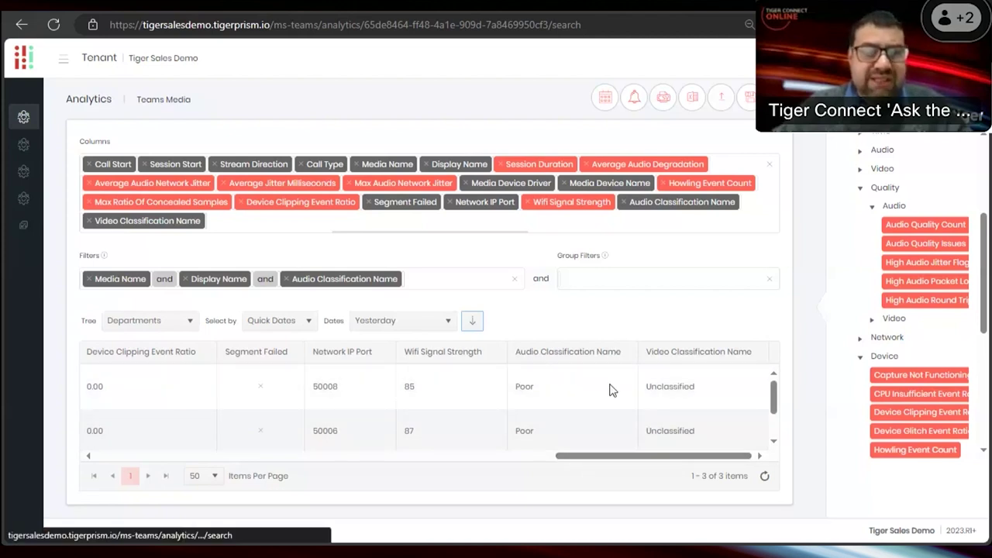
drag(611, 458, 175, 436)
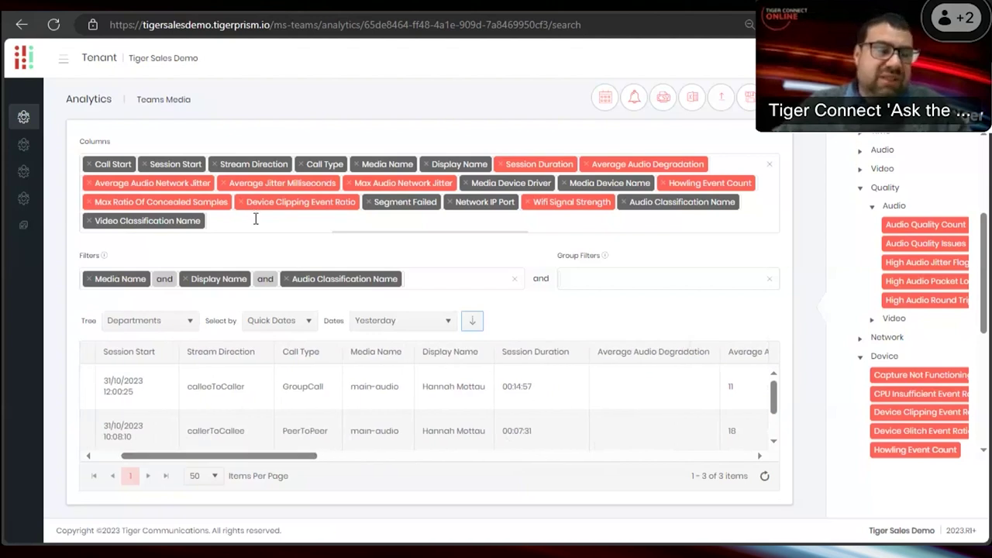
drag(209, 458, 143, 437)
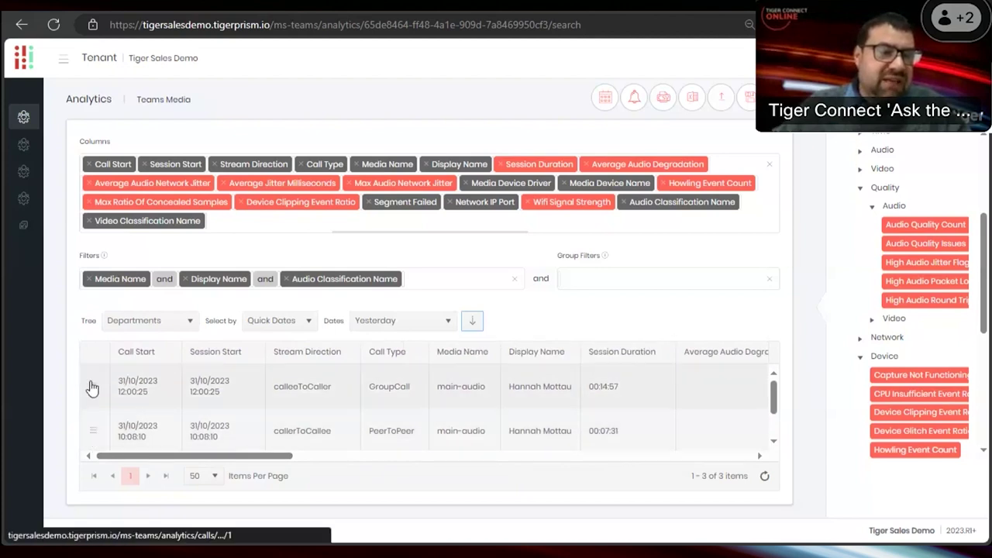
Open the call details of the PeerToPeer call from 31/10/2023 10:08:10 and expand its session and segment in the timeline.
click(93, 436)
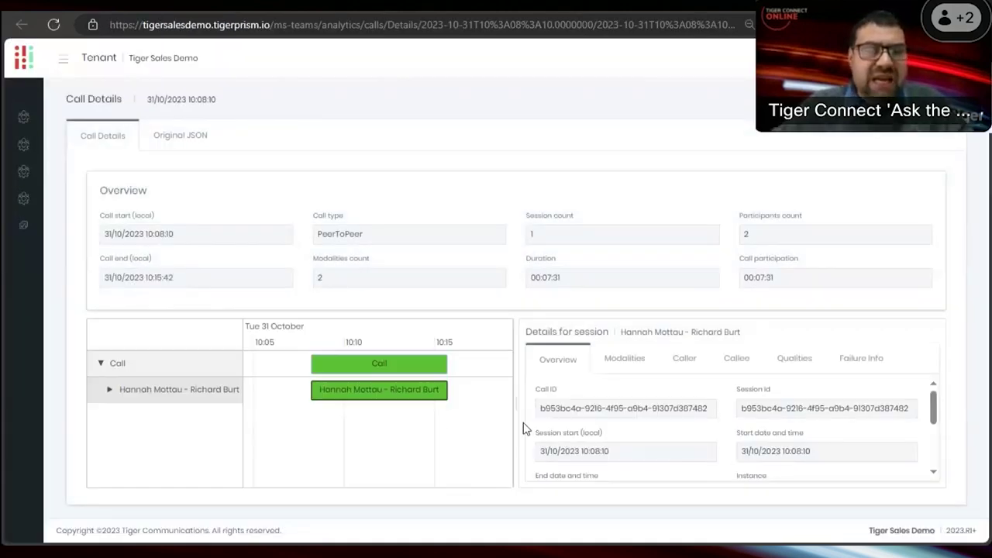
scroll(854, 419, down, 1)
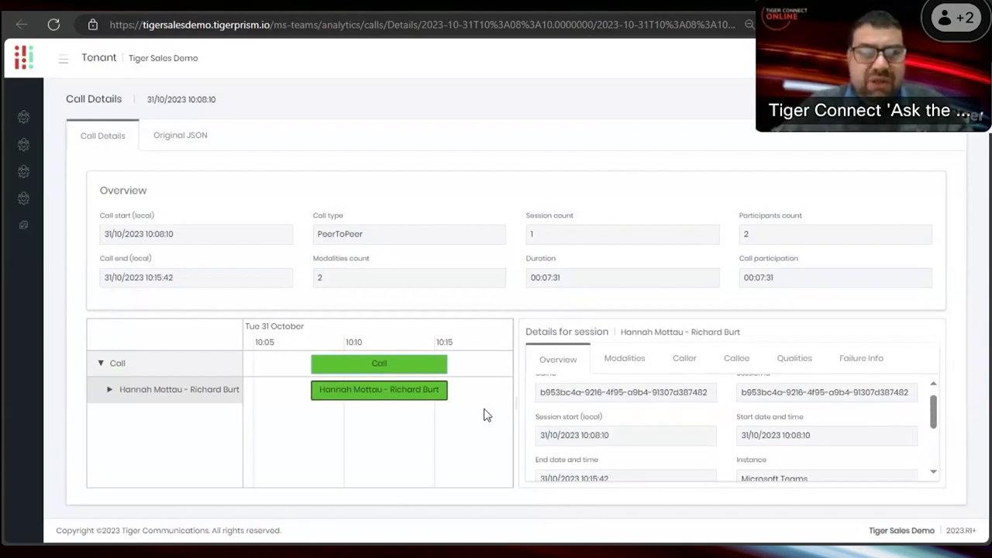
click(110, 390)
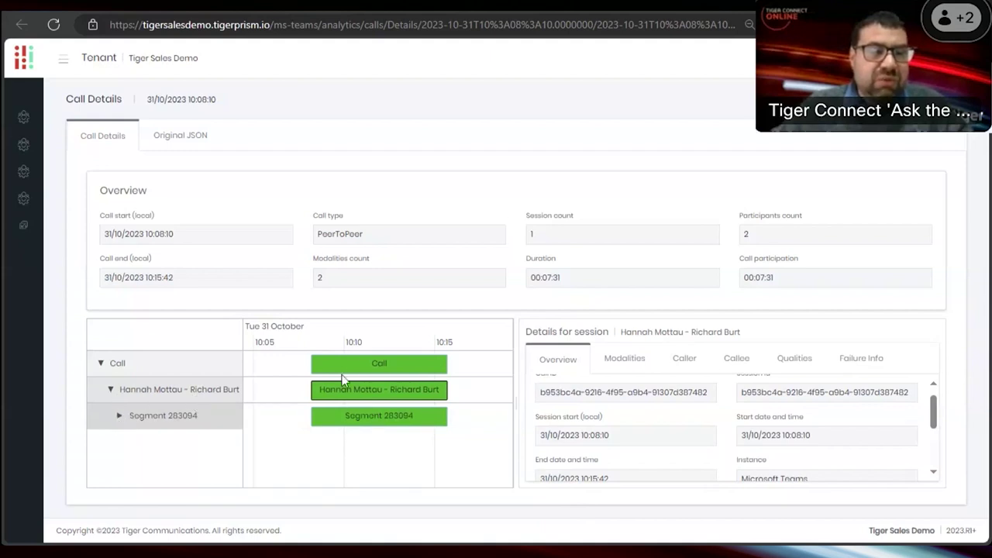
click(120, 415)
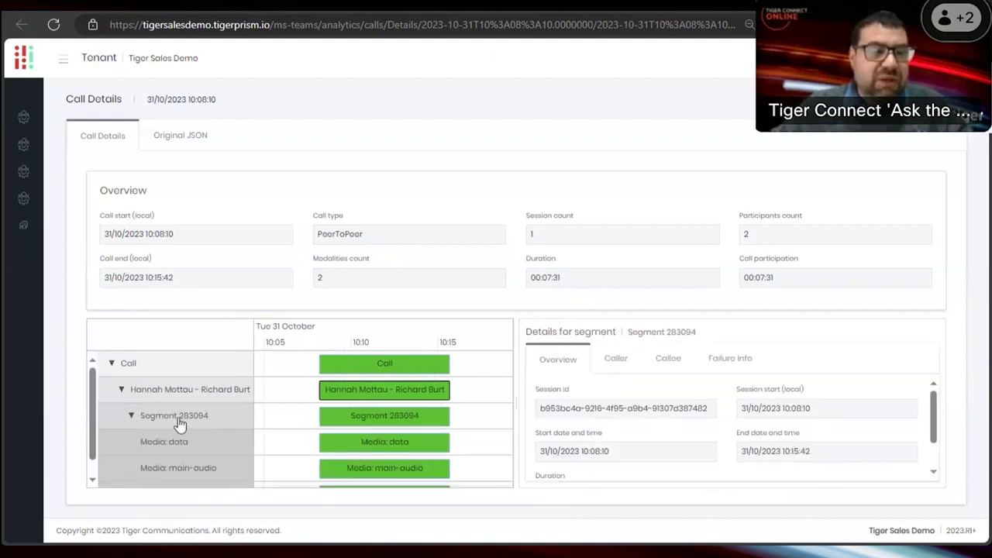
Review the segment's caller, callee and failure information.
click(176, 417)
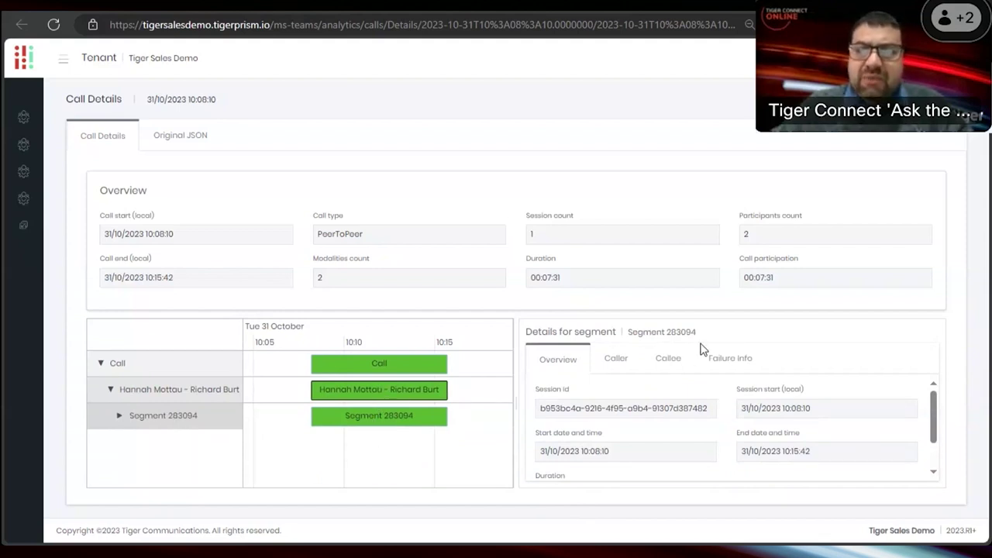
click(613, 362)
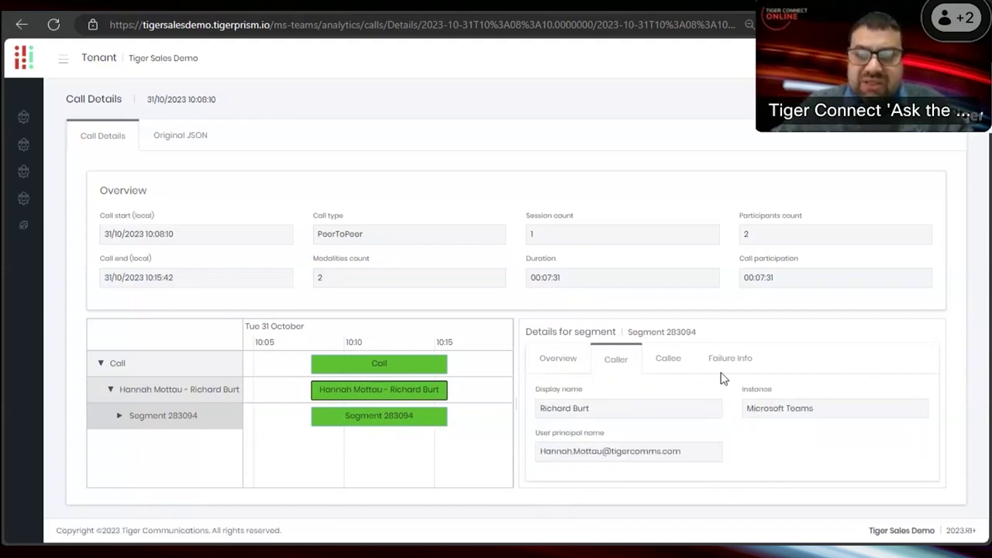
click(674, 361)
click(730, 363)
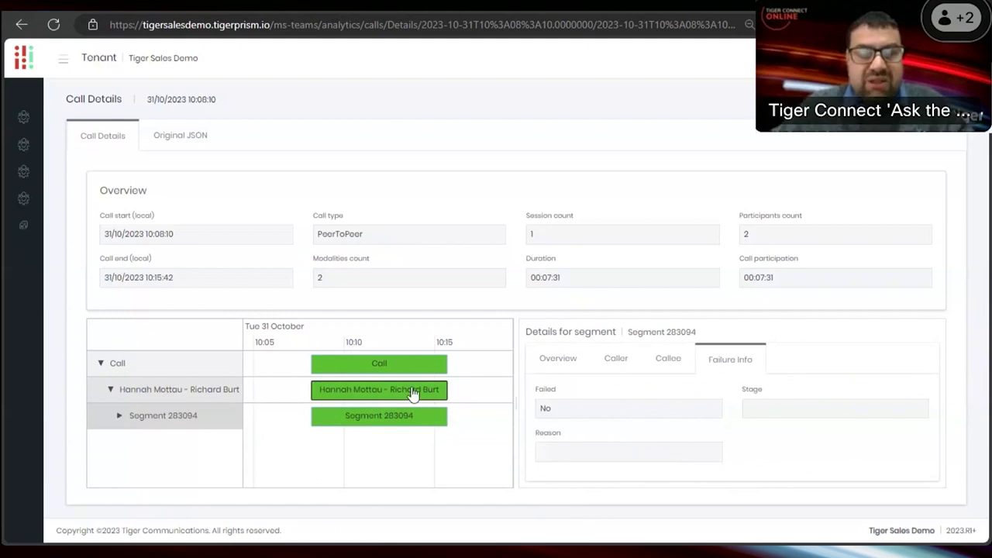
Expand the segment in the call timeline and open the main-audio media details.
click(121, 417)
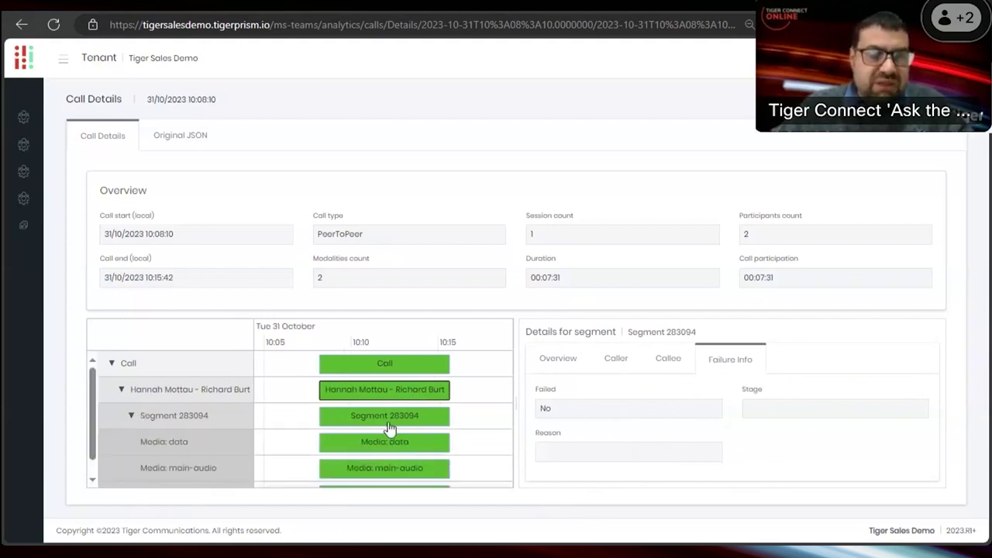
click(392, 448)
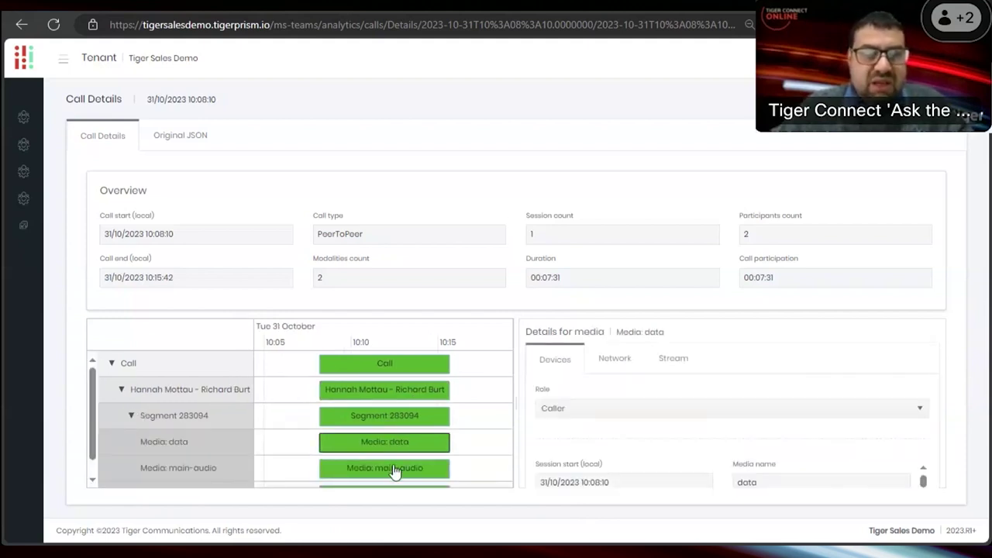
click(394, 469)
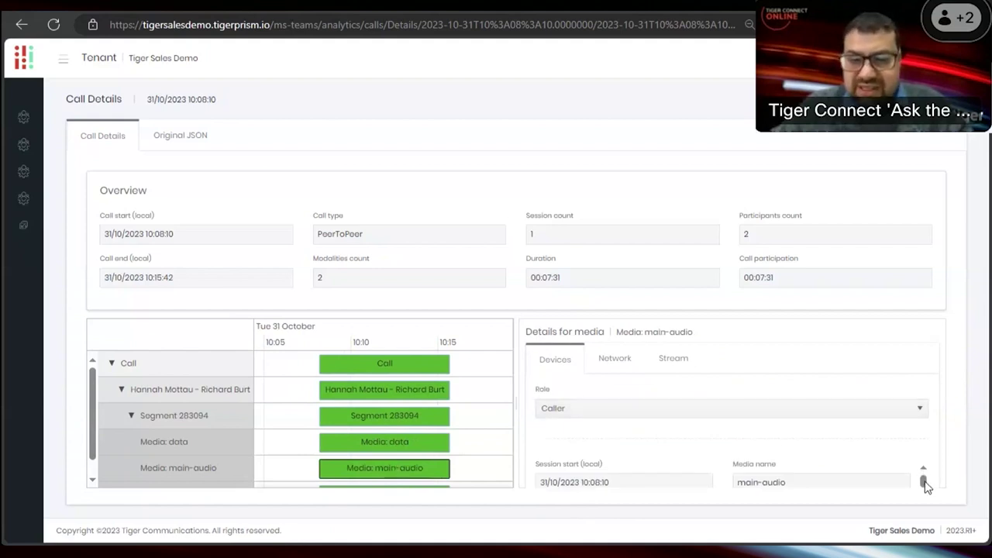
key(ctrl+minus)
key(ctrl+minus)
key(ctrl+minus)
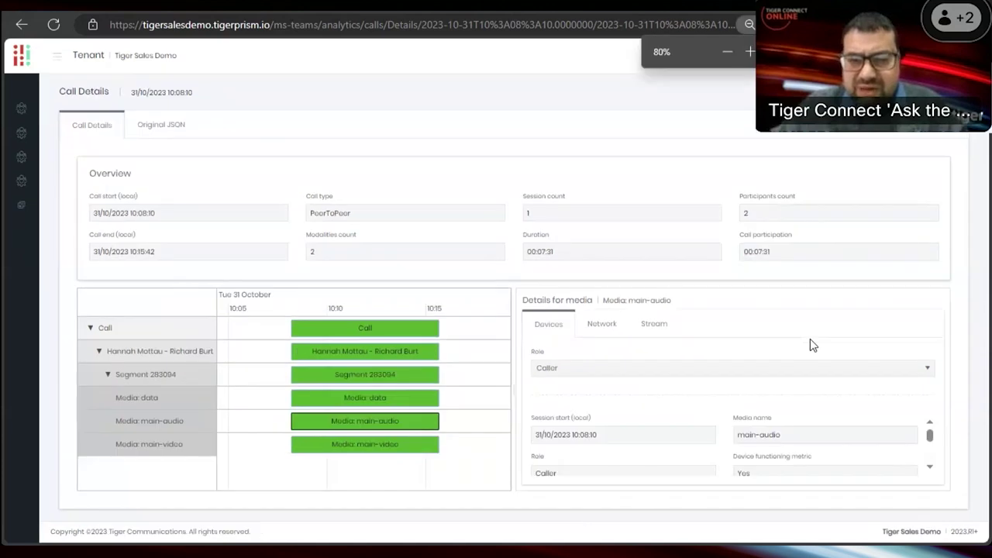
Examine the caller's main-audio device details, including the device driver, event ratios, howling count and sent noise level.
click(564, 356)
click(566, 366)
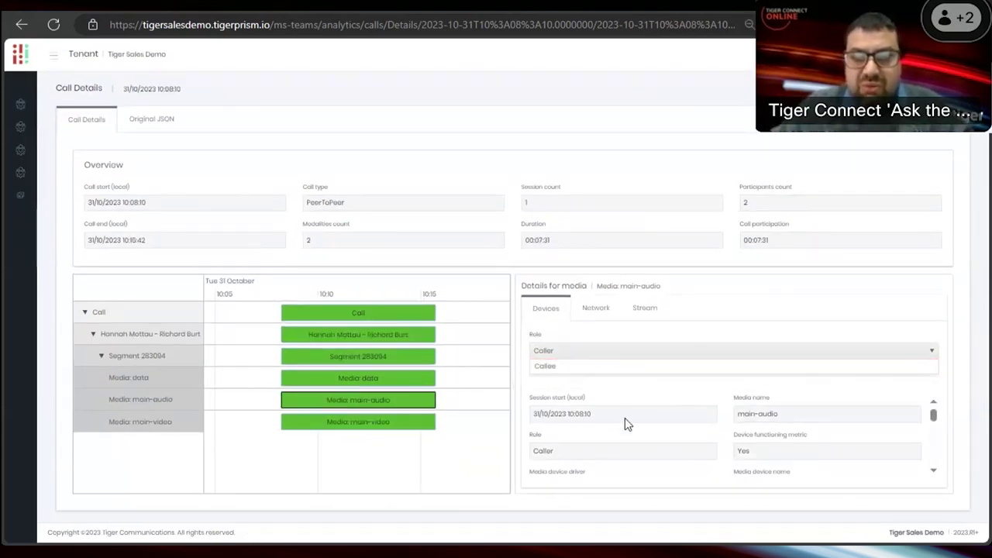
scroll(625, 419, down, 1)
scroll(636, 431, down, 4)
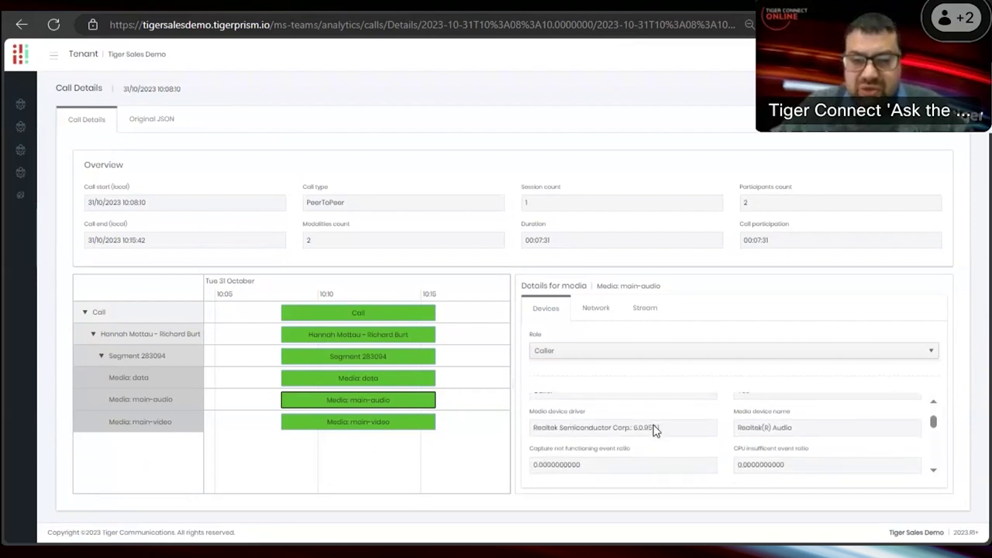
scroll(573, 415, down, 4)
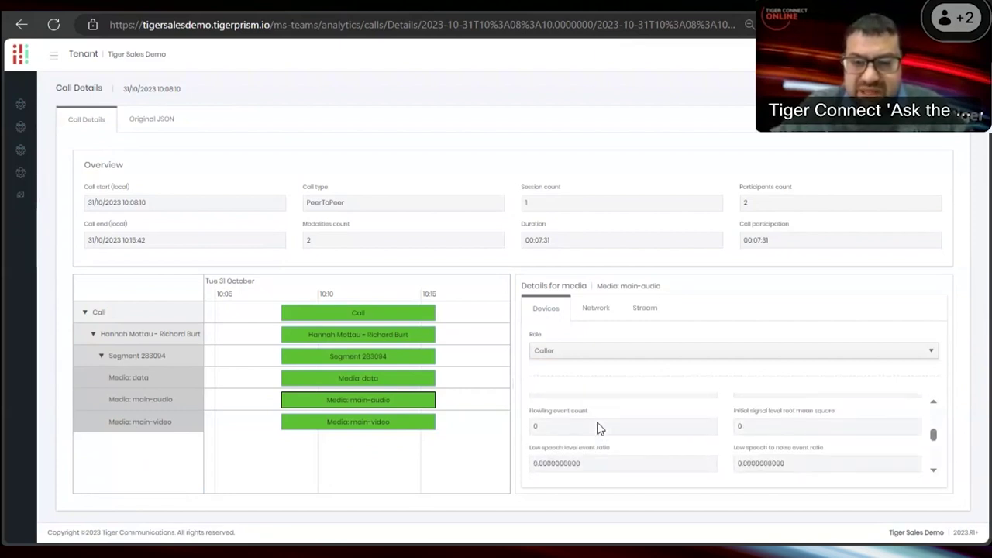
scroll(738, 417, down, 3)
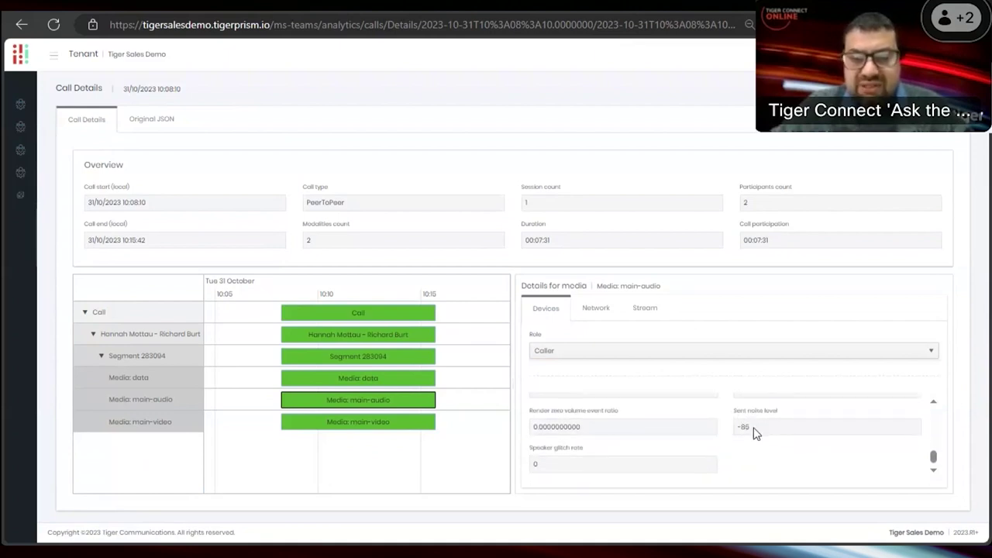
Switch the main-audio device details to the Callee role.
click(638, 354)
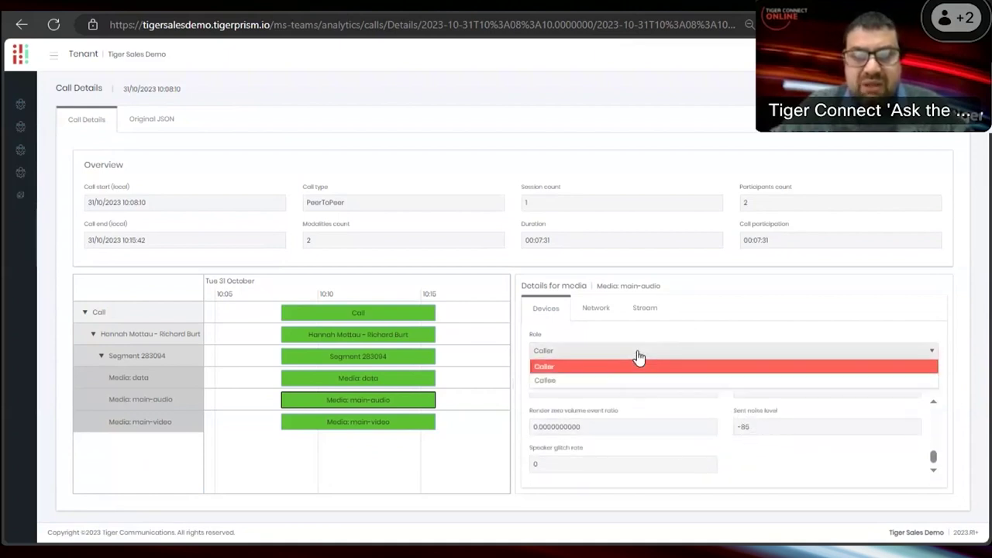
click(607, 383)
click(599, 353)
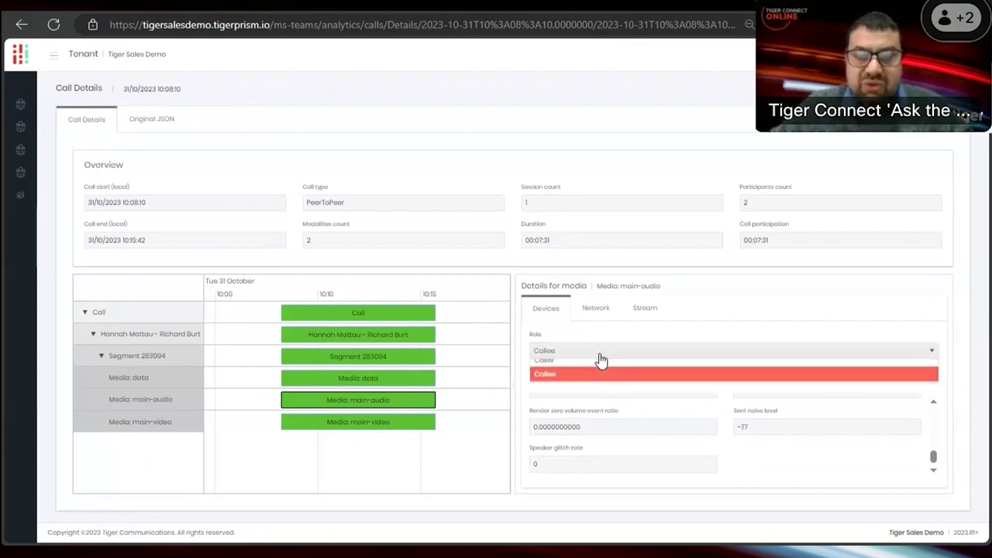
click(600, 375)
Examine the caller's main-audio network details, including Wi-Fi battery charge, signal strength, addresses, link speed, Wi-Fi channel and driver version.
click(591, 318)
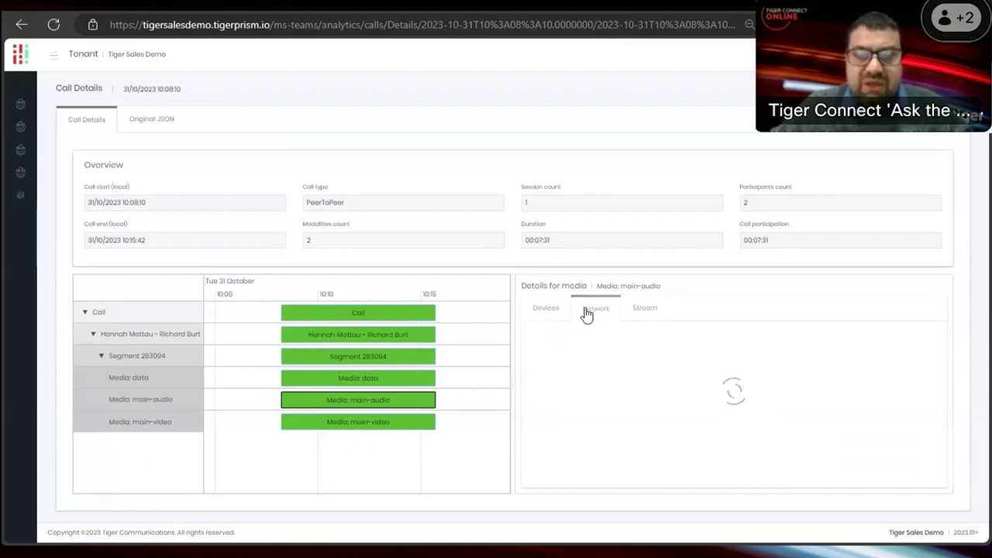
scroll(667, 405, down, 2)
scroll(666, 411, down, 2)
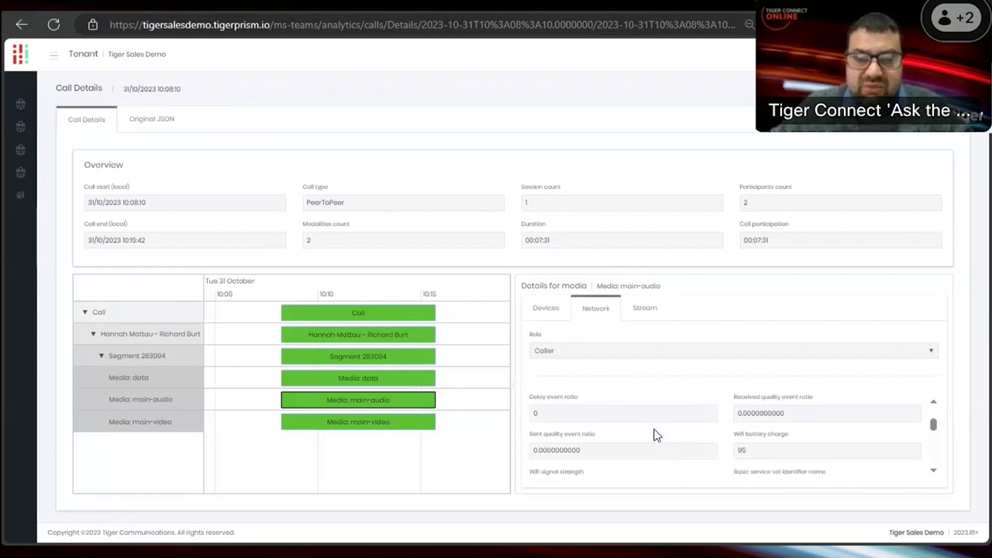
scroll(736, 419, down, 2)
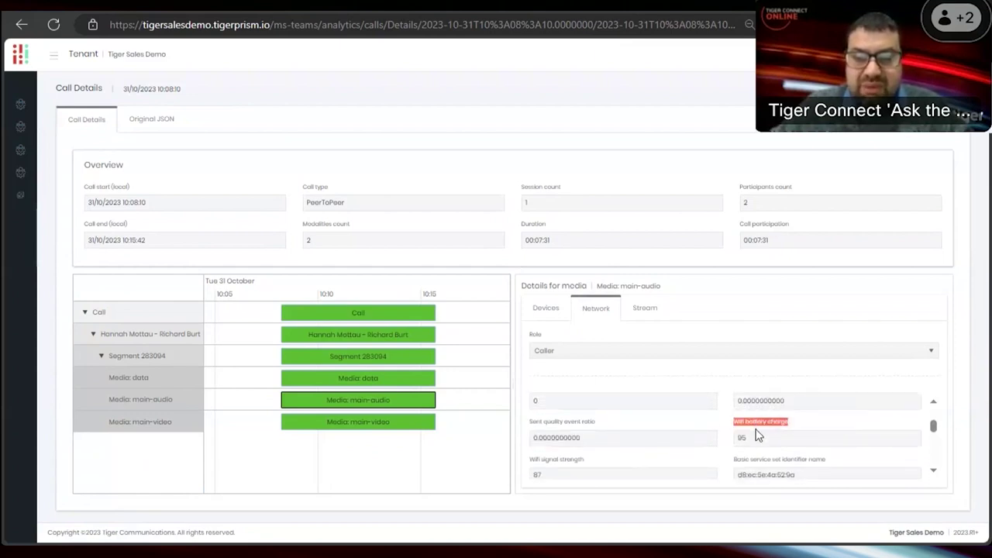
scroll(742, 433, down, 4)
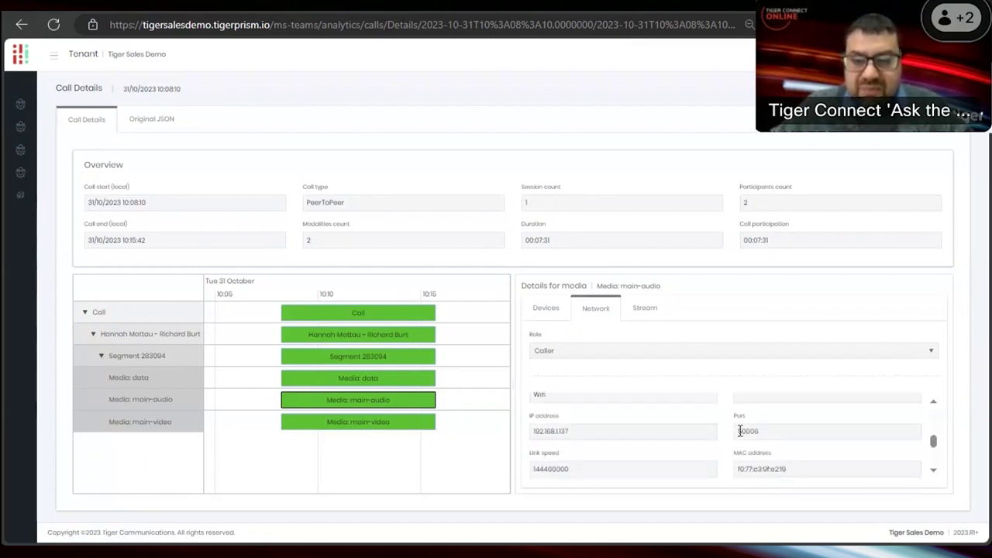
drag(589, 414, 597, 446)
scroll(575, 445, up, 1)
scroll(597, 446, down, 4)
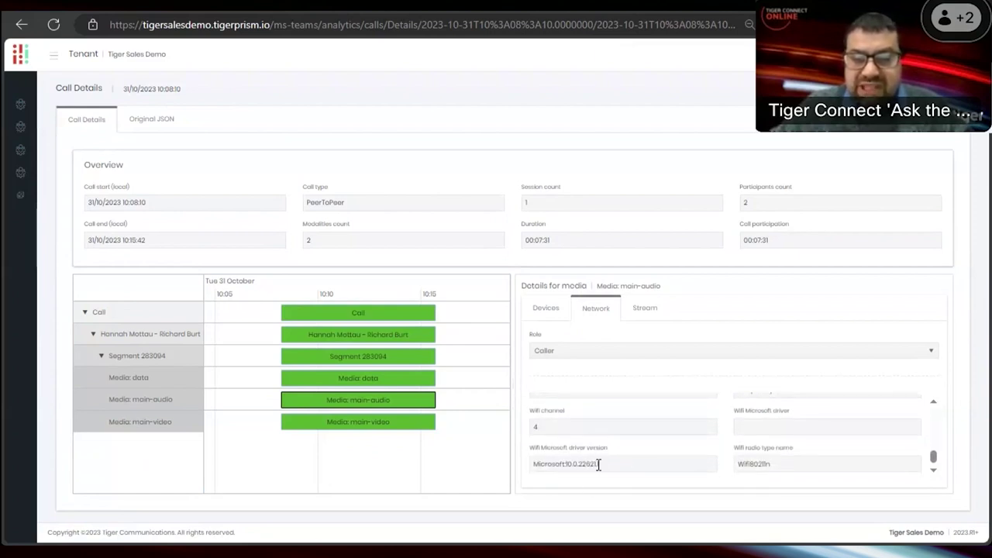
Open the main-audio stream details and review the stream direction, times and media bypass information.
click(644, 308)
scroll(685, 402, down, 5)
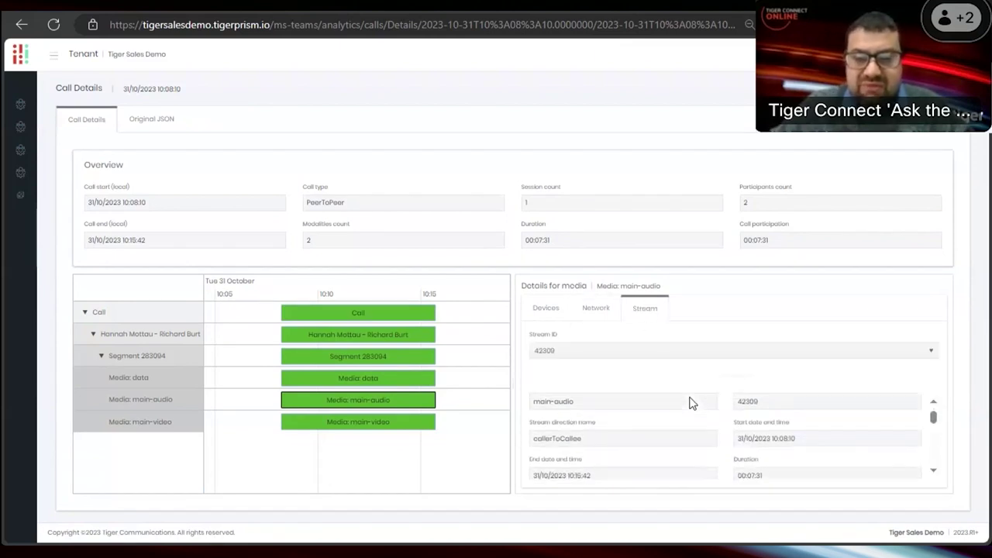
scroll(732, 438, down, 1)
scroll(641, 434, up, 1)
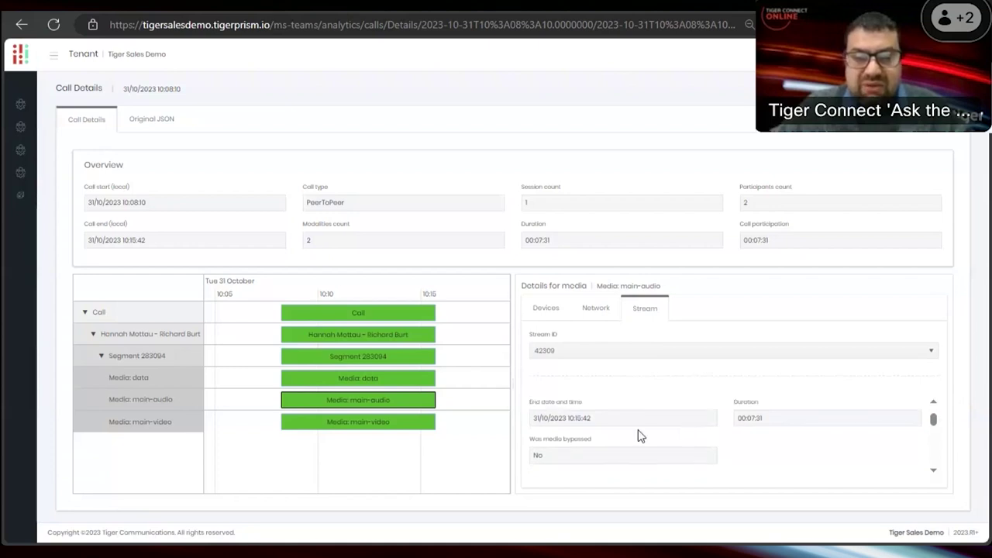
Open the main-video stream details and review its overview and network metrics, including bandwidth, jitter, packet loss and round trip time.
click(366, 428)
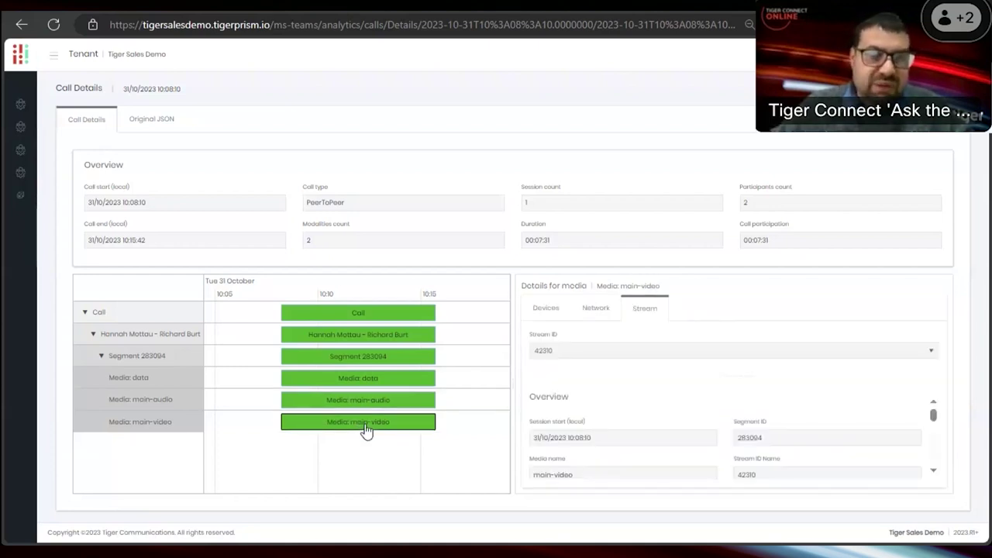
scroll(663, 403, down, 4)
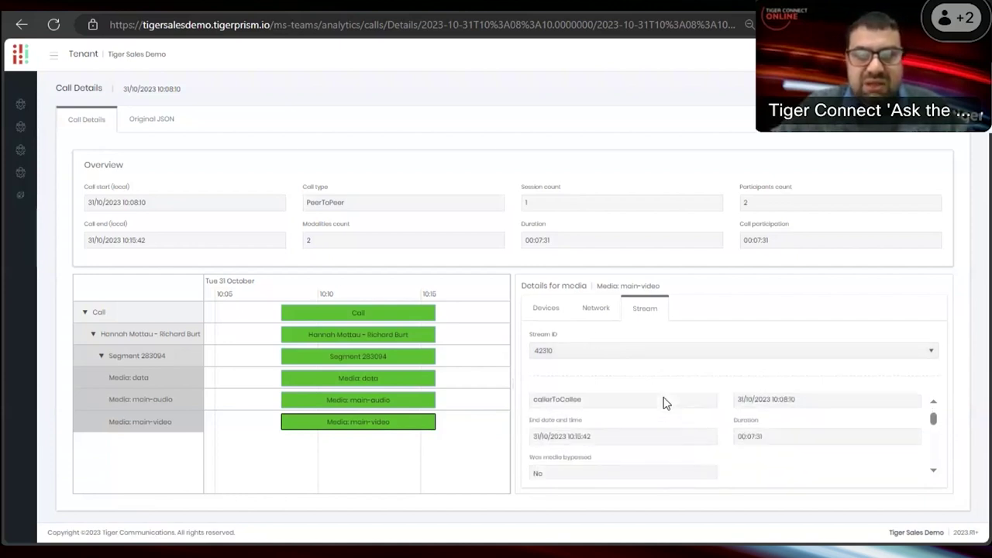
scroll(665, 403, down, 5)
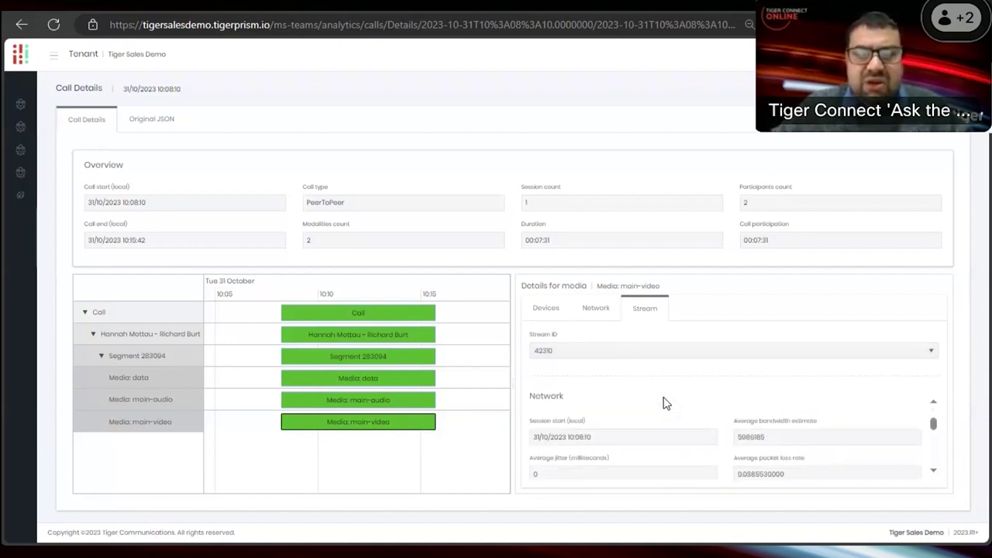
scroll(671, 403, down, 3)
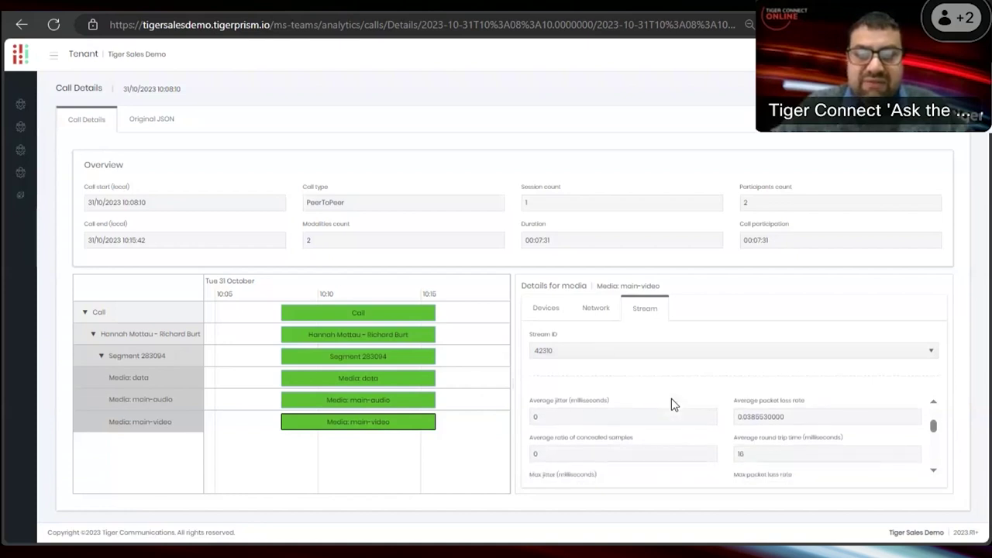
scroll(672, 403, down, 1)
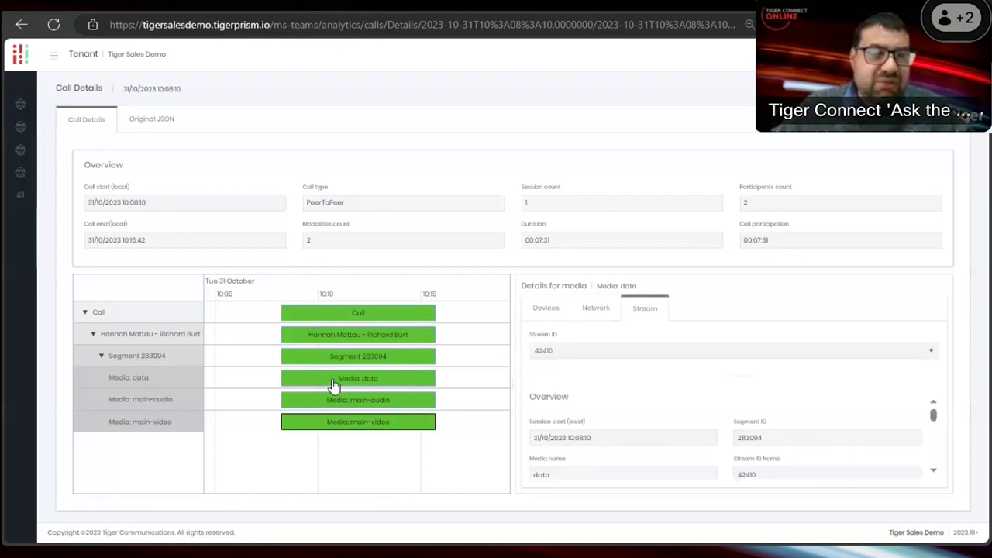
Collapse the timeline's segment and session, expand them again and open the data media's stream details.
click(344, 406)
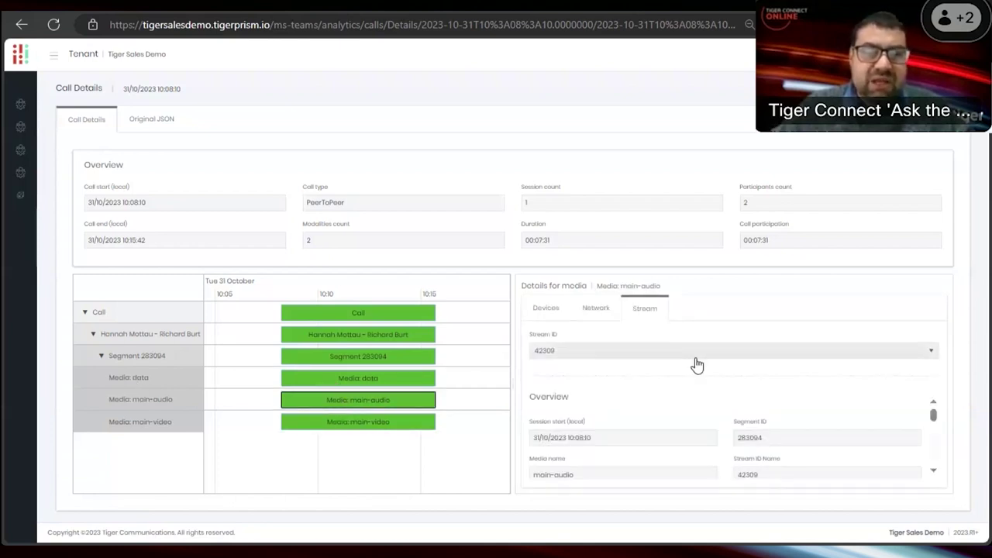
click(100, 357)
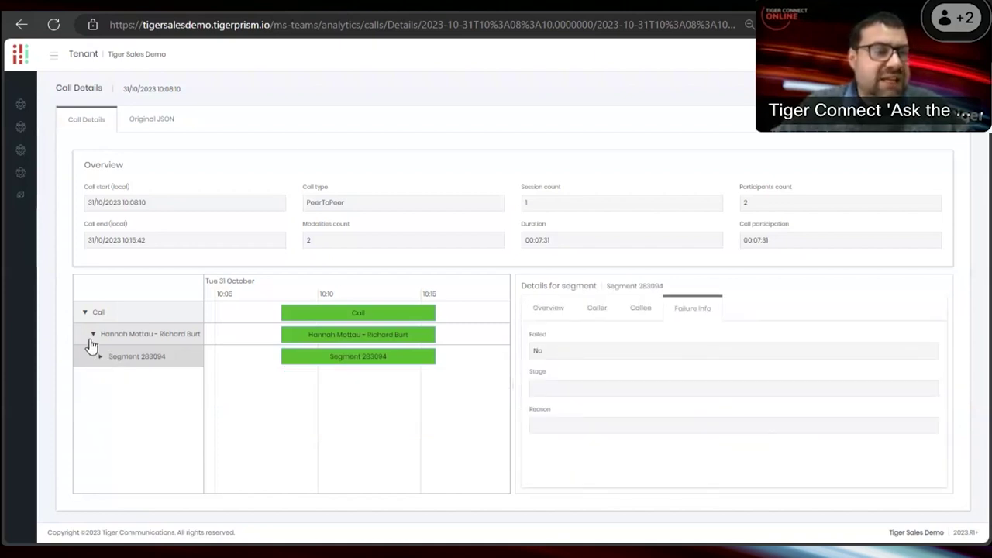
click(90, 341)
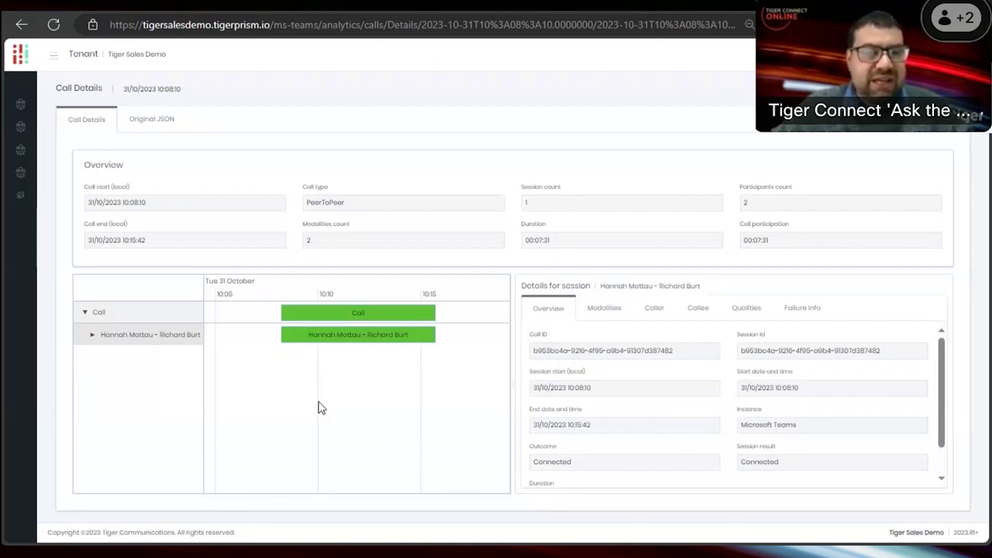
click(93, 336)
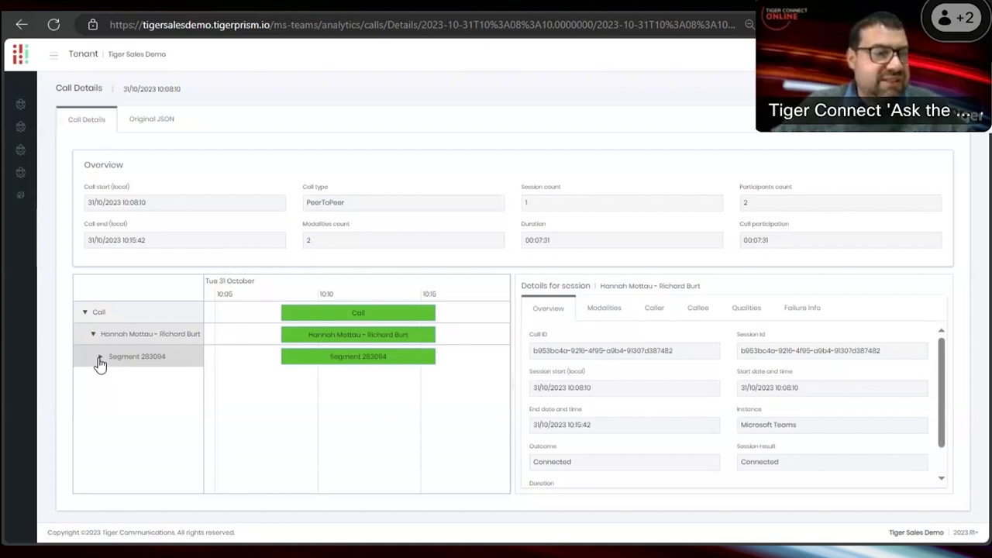
click(99, 360)
click(413, 381)
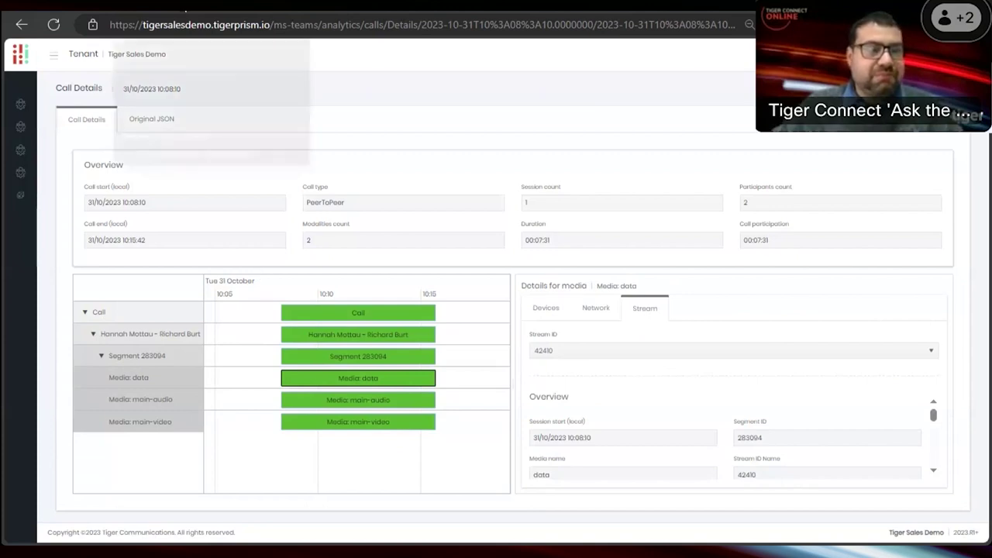
Return to the Teams Media report and remove the Media Name, Display Name and Audio Classification Name filters.
click(184, 8)
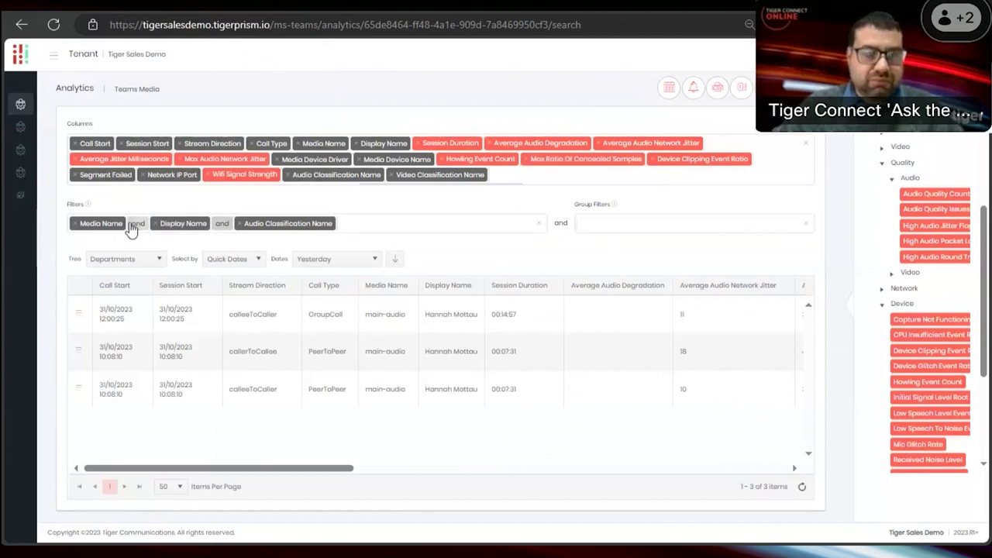
mouse_move(74, 231)
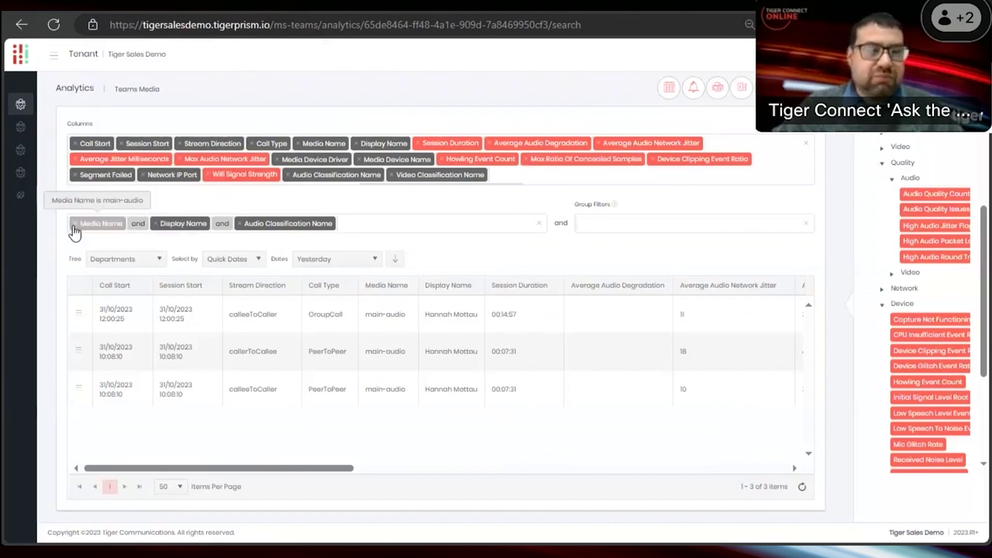
click(74, 224)
click(74, 224)
click(74, 224)
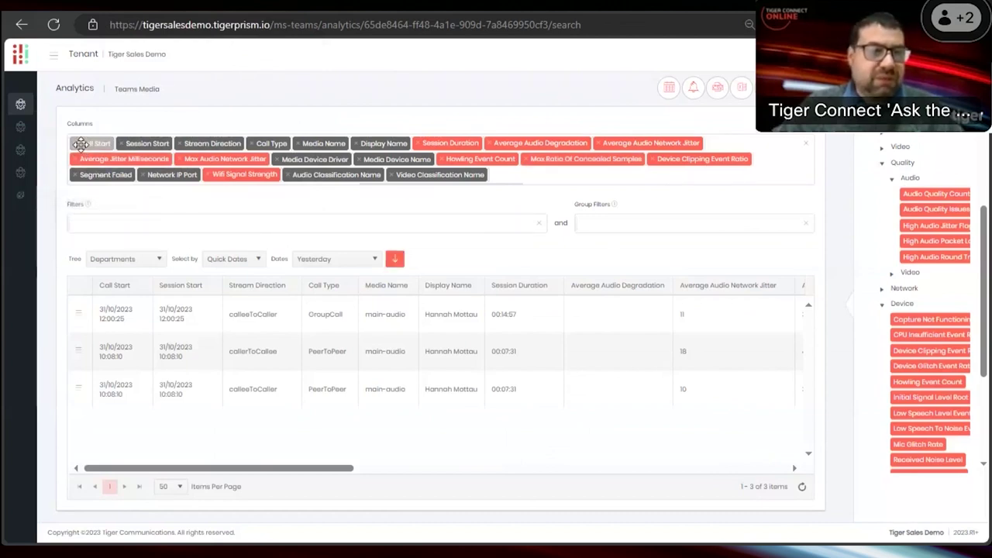
Remove the Call Start, Session Start, Stream Direction, Call Type, Media Name and Display Name columns from the report.
click(74, 144)
click(74, 144)
click(74, 144)
click(74, 144)
click(75, 144)
click(75, 144)
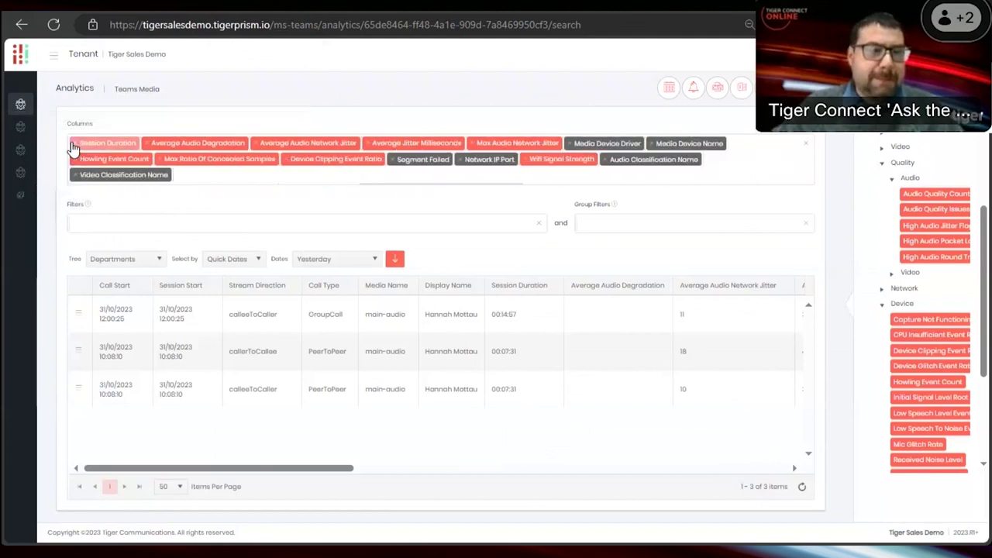
Remove the Session Duration, Average Audio Degradation, Average Audio Network Jitter, Average Jitter Milliseconds and Max Audio Network Jitter columns.
click(75, 144)
click(75, 145)
click(74, 144)
click(74, 145)
click(74, 144)
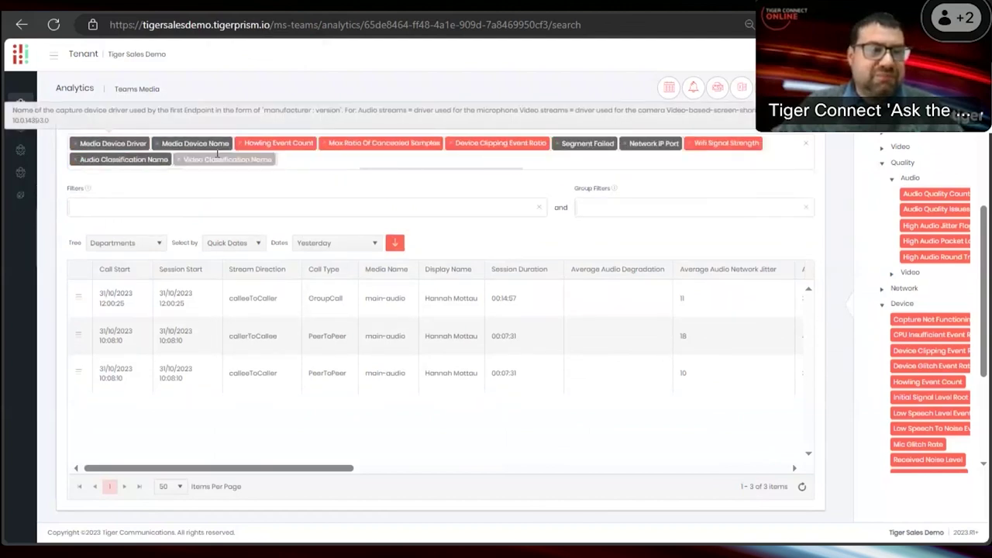
Remove the Howling Event Count, Max Ratio Of Concealed Samples, Device Clipping Event Ratio, Segment Failed, Network IP Port, Wifi Signal Strength and both classification name columns.
click(239, 144)
click(240, 145)
click(239, 145)
click(240, 144)
click(239, 144)
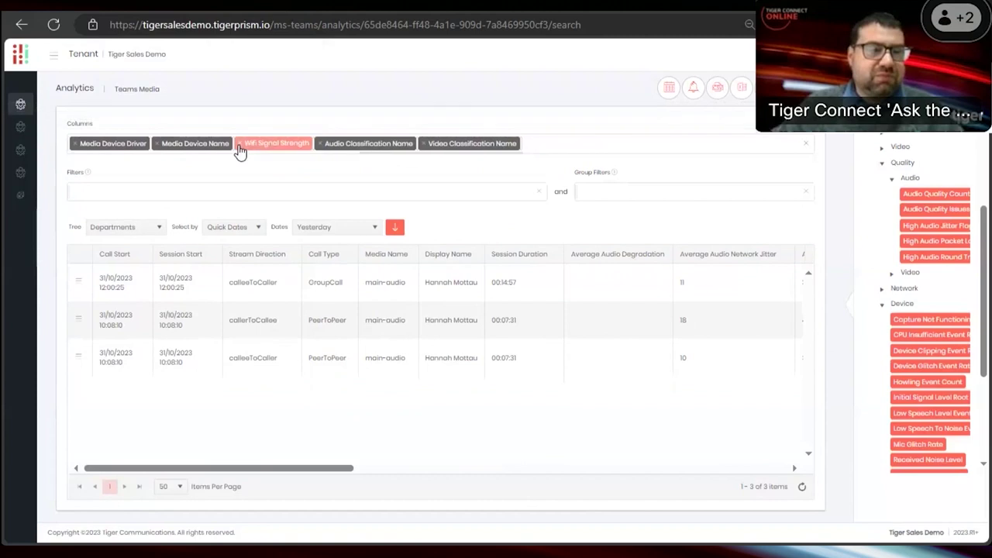
click(240, 144)
click(240, 144)
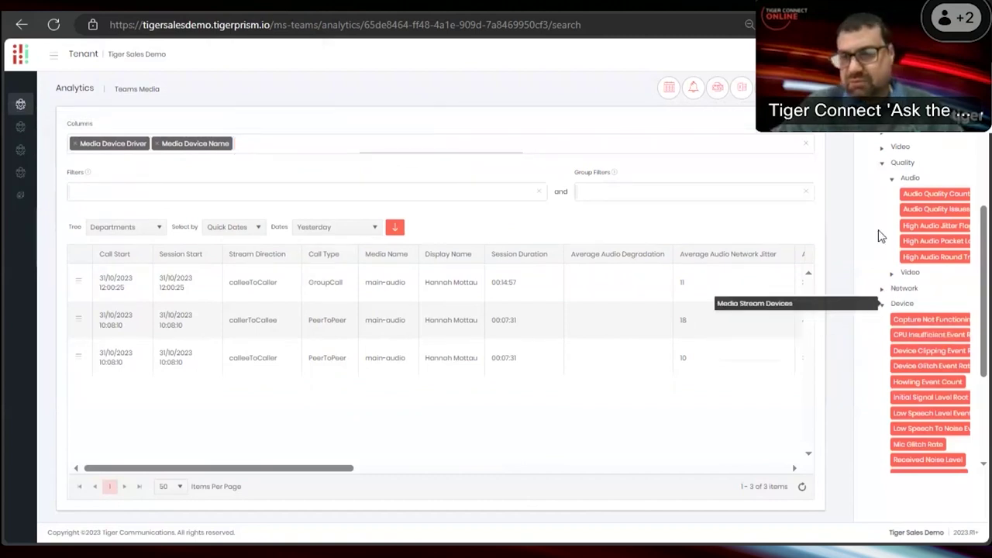
scroll(879, 255, up, 3)
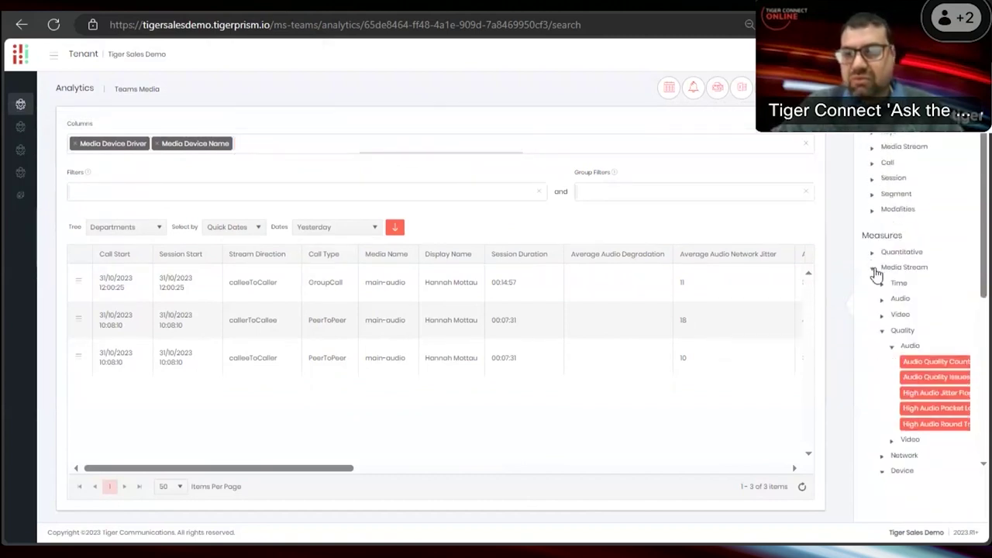
Add the Call Session Count measure to the report columns after Media Device Driver and Media Device Name.
click(873, 268)
click(872, 252)
drag(927, 269, 305, 143)
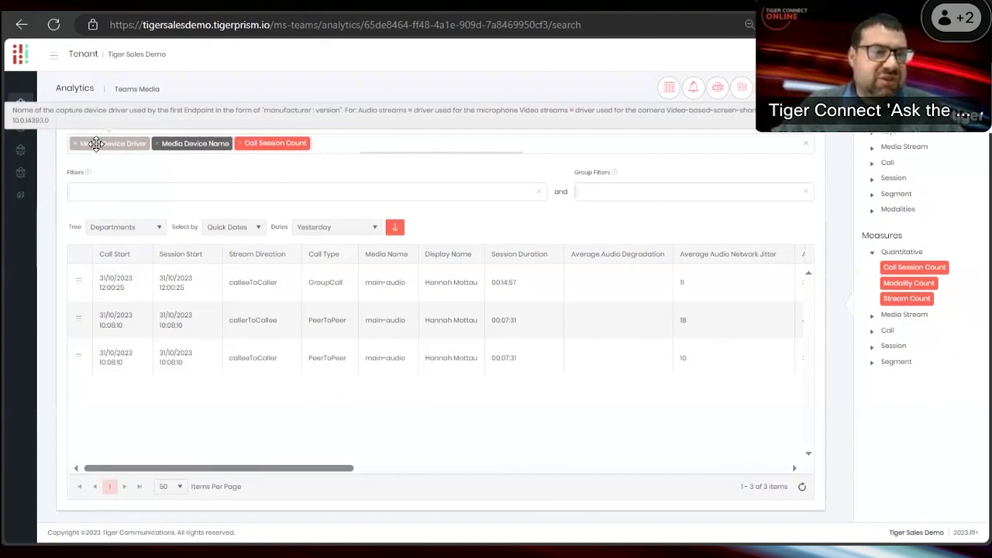
mouse_move(199, 143)
mouse_down()
mouse_move(144, 147)
mouse_move(222, 143)
mouse_move(128, 147)
mouse_move(188, 142)
mouse_up()
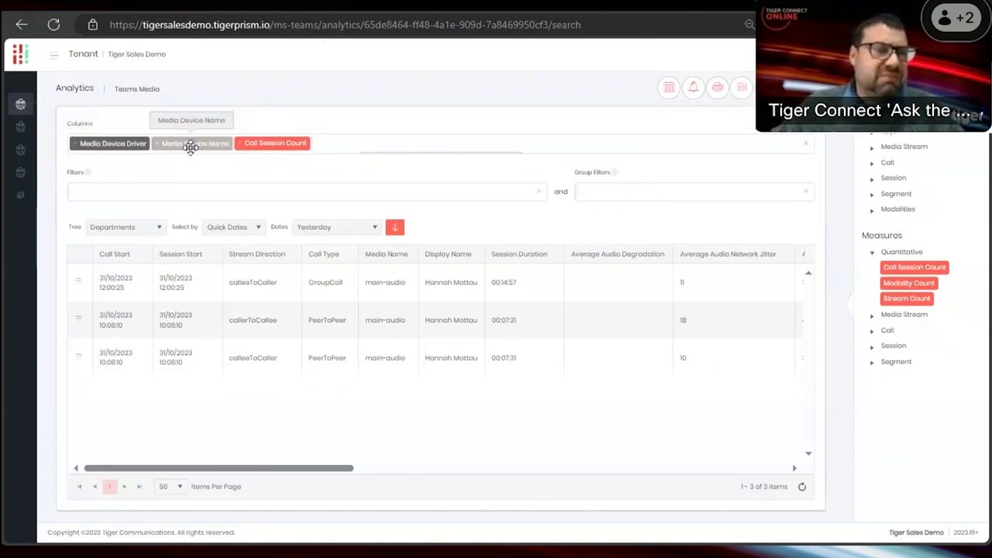
click(279, 144)
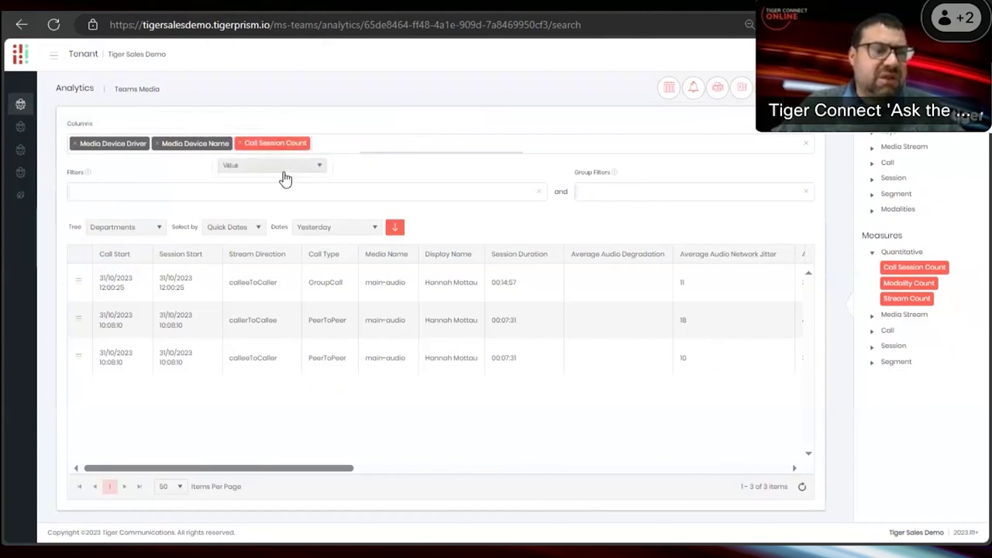
drag(858, 237, 914, 239)
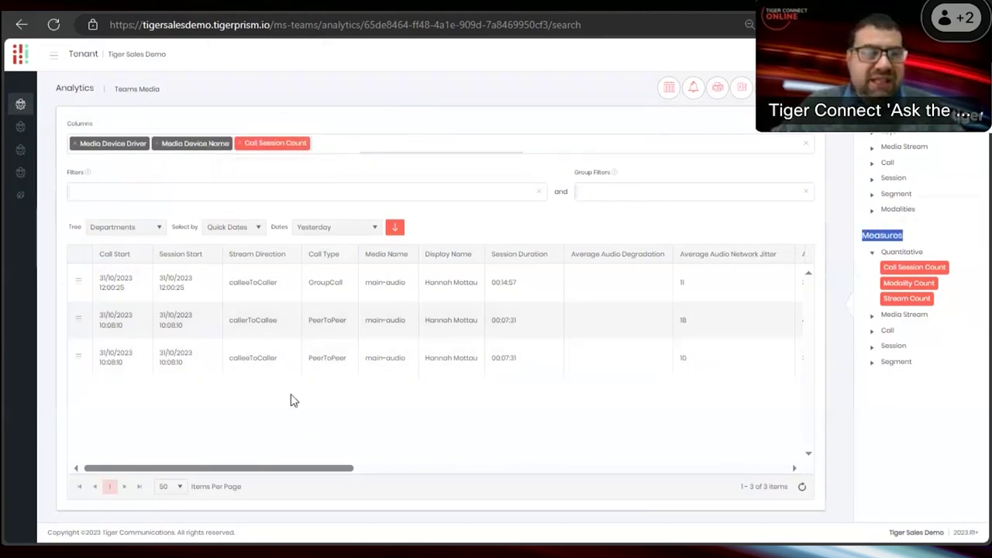
Set the Call Session Count column's aggregation to Count and run the report for yesterday.
click(270, 144)
click(273, 168)
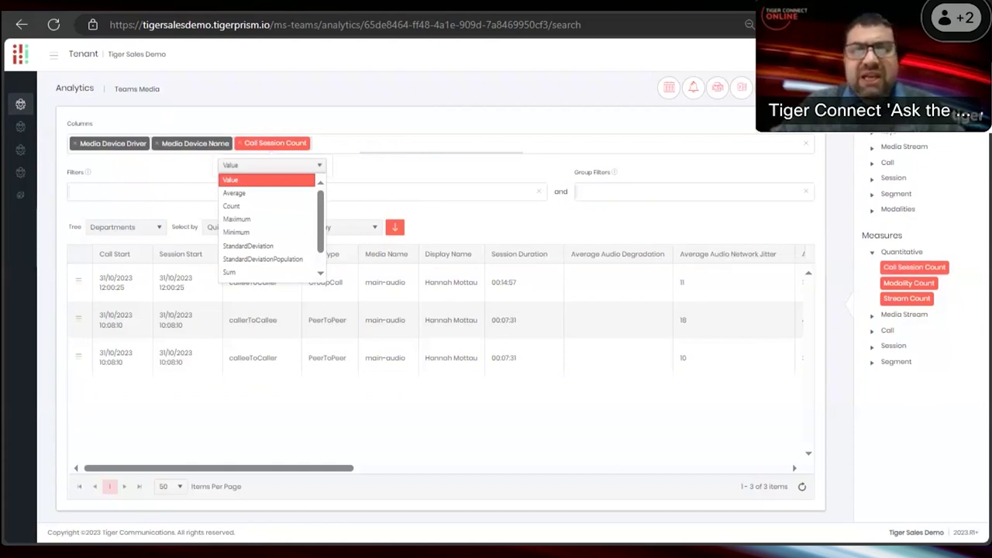
click(190, 139)
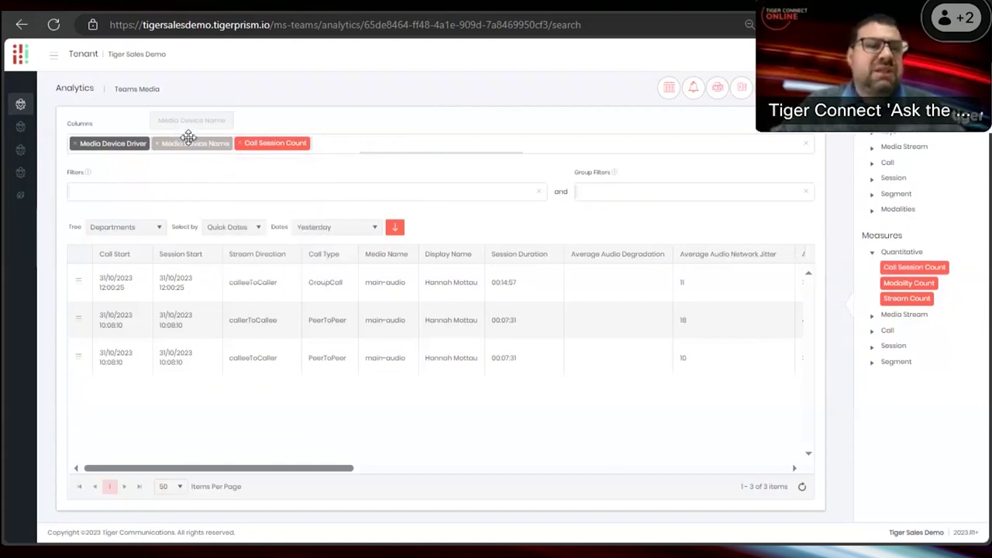
click(278, 143)
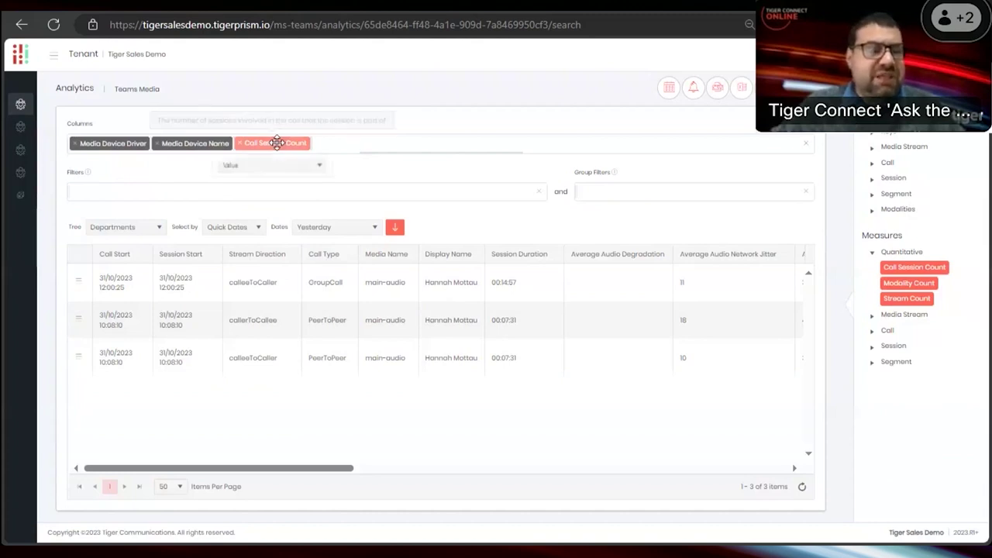
click(262, 167)
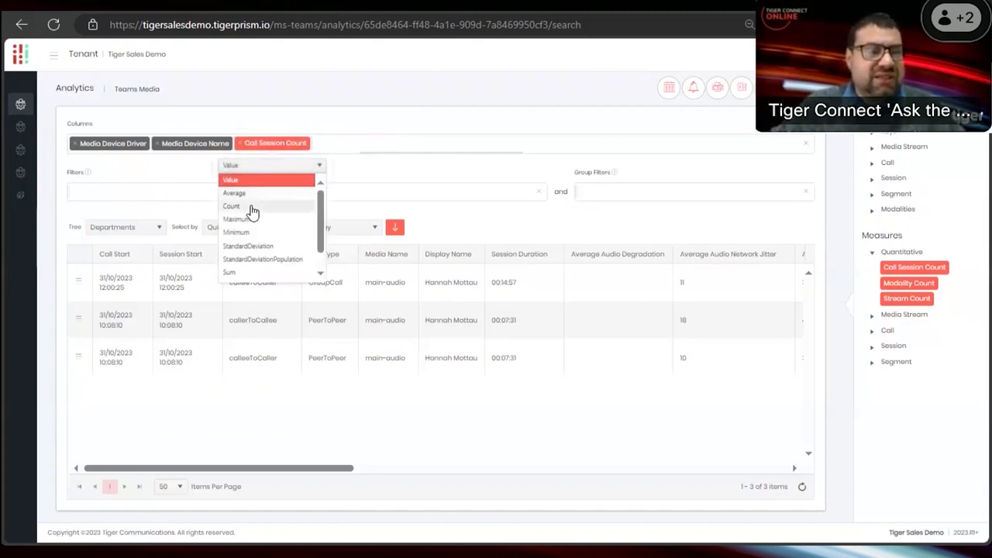
click(250, 207)
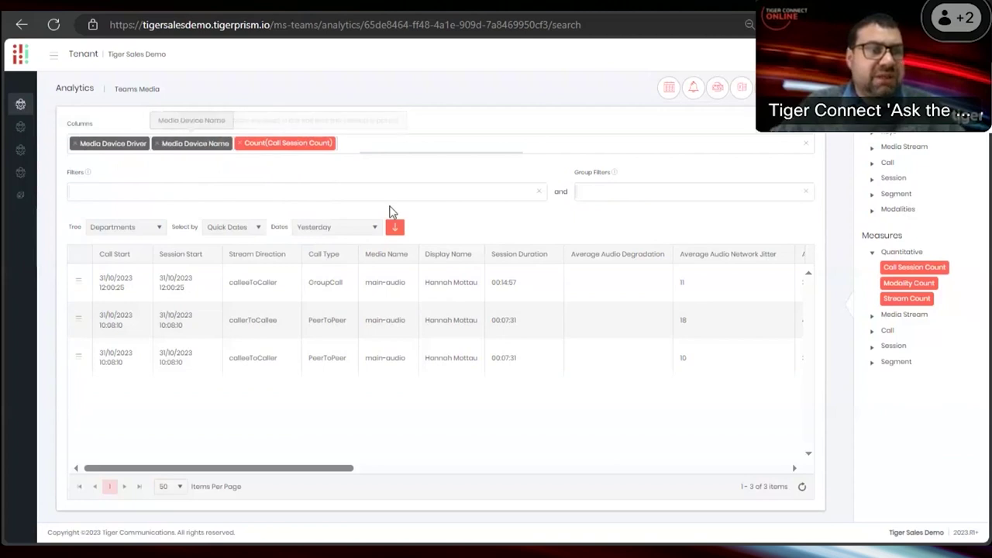
click(397, 228)
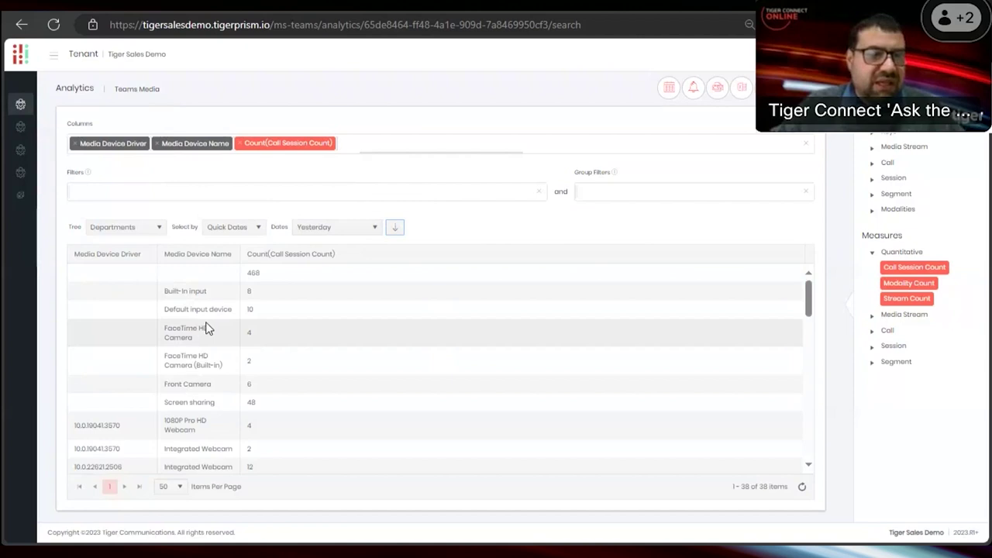
Examine the driver versions and session counts listed for the Integrated Webcam devices.
scroll(194, 411, down, 1)
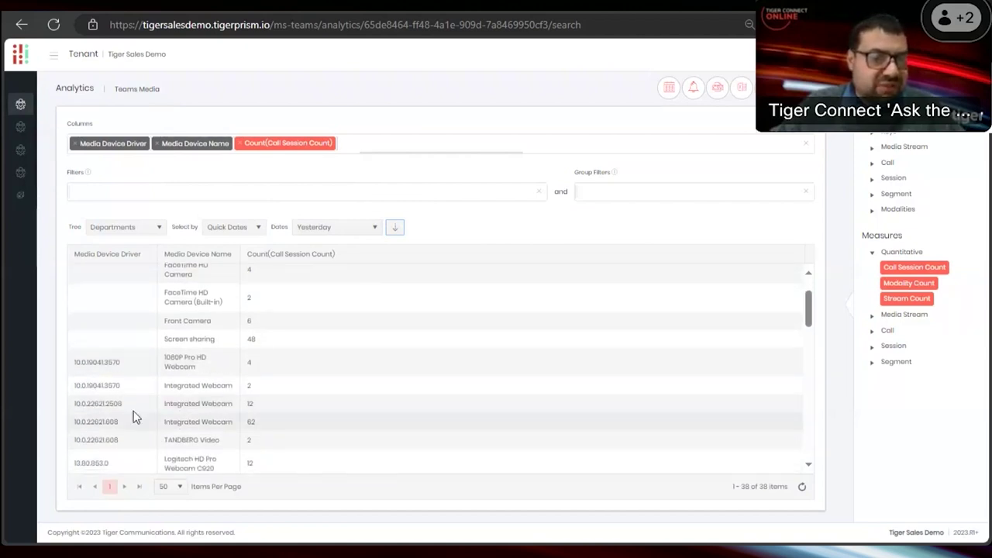
drag(192, 380, 255, 421)
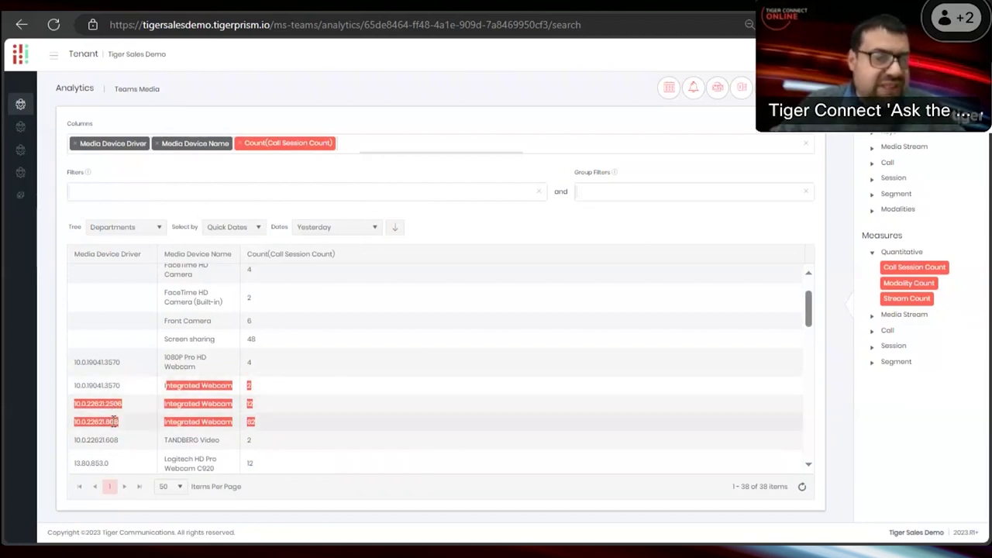
click(105, 385)
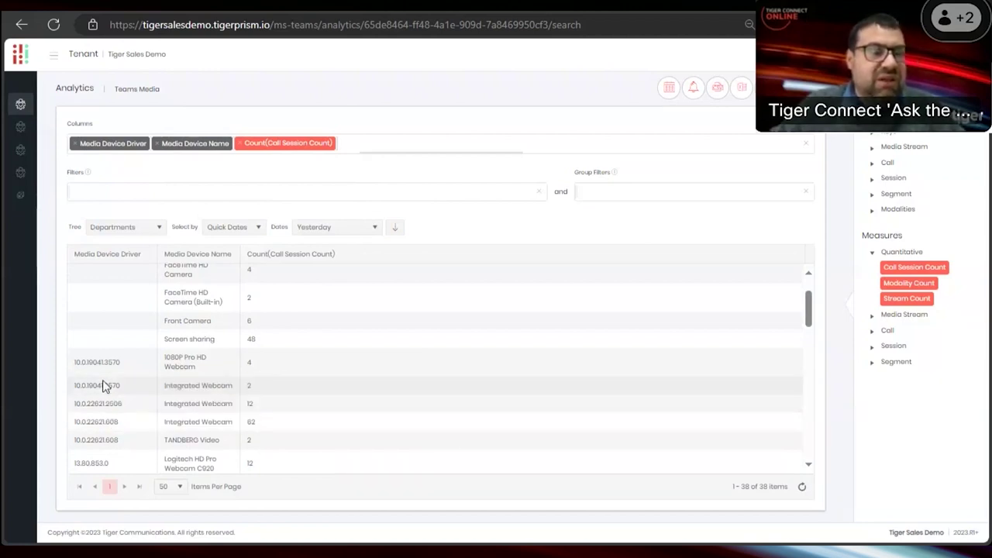
drag(75, 385, 127, 388)
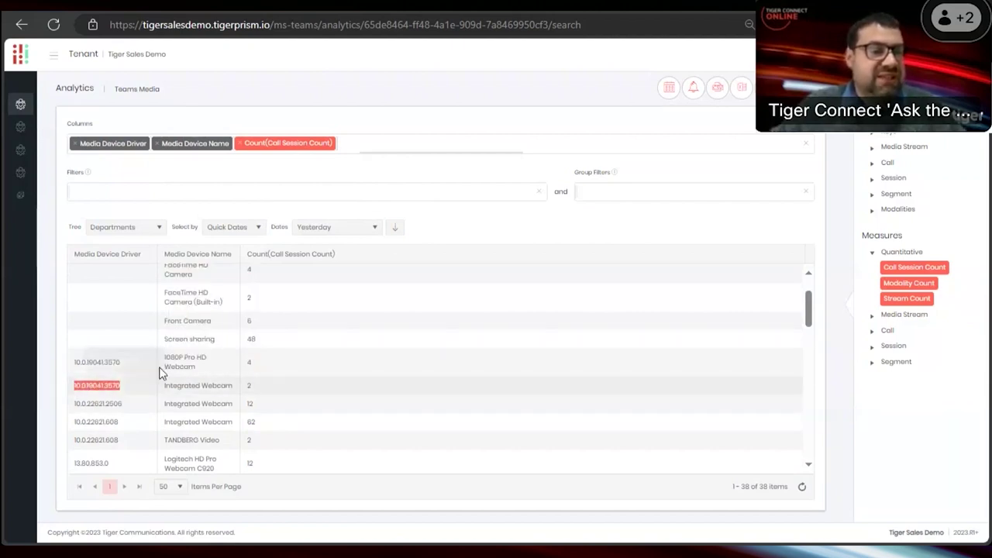
scroll(225, 352, up, 1)
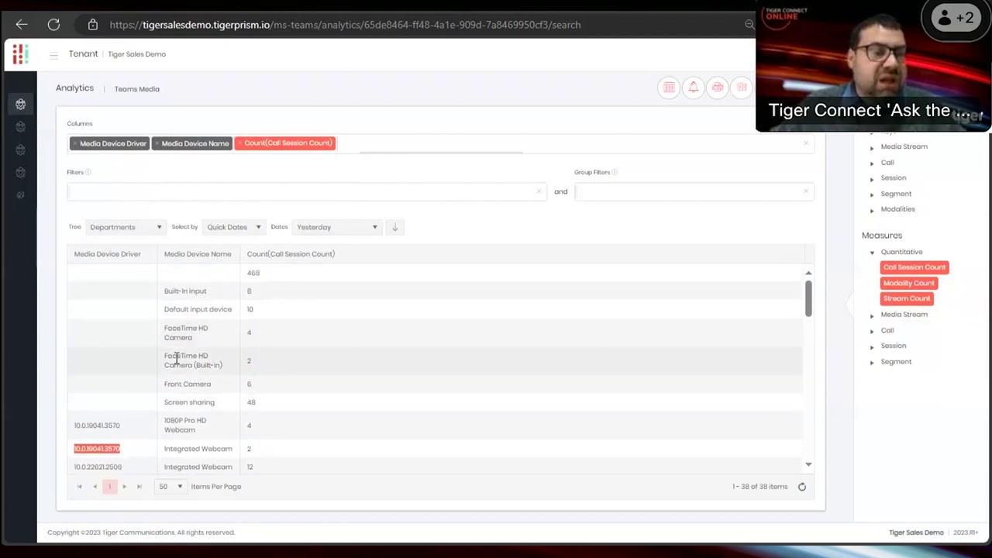
Examine the remaining media devices in the results, comparing the driver versions in use for the Jabra EVOLVE 20 headset.
scroll(180, 345, down, 5)
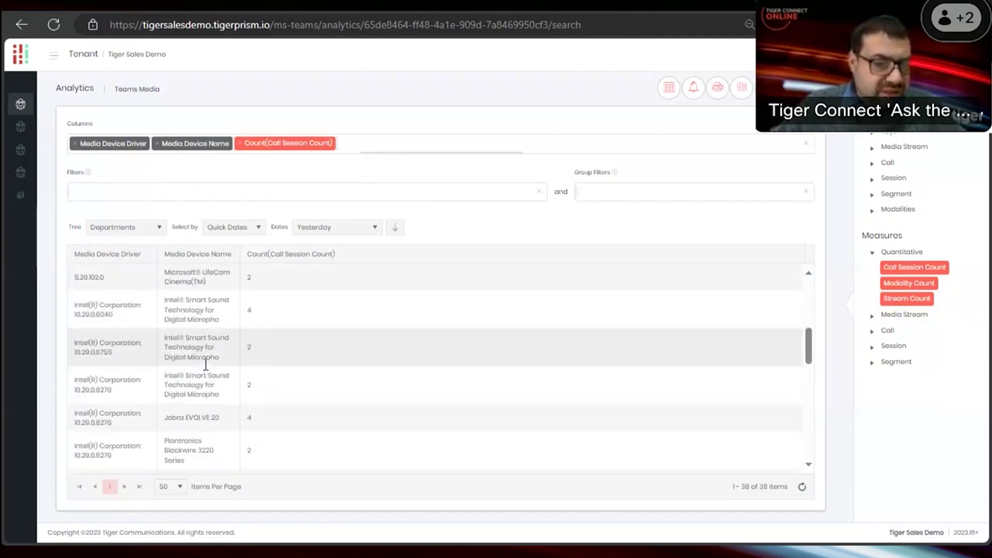
scroll(205, 364, down, 1)
drag(166, 380, 70, 380)
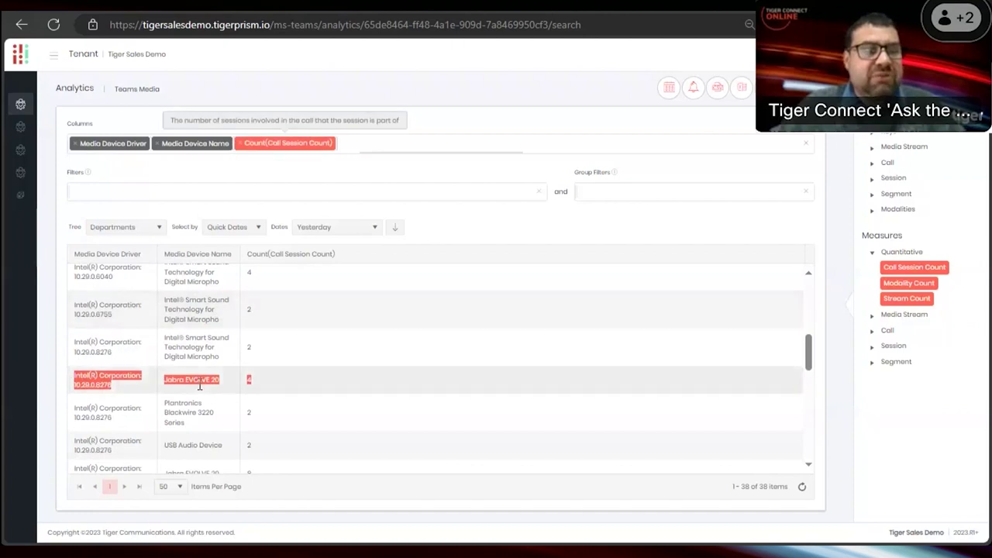
scroll(199, 385, down, 1)
drag(179, 373, 230, 383)
scroll(211, 410, down, 2)
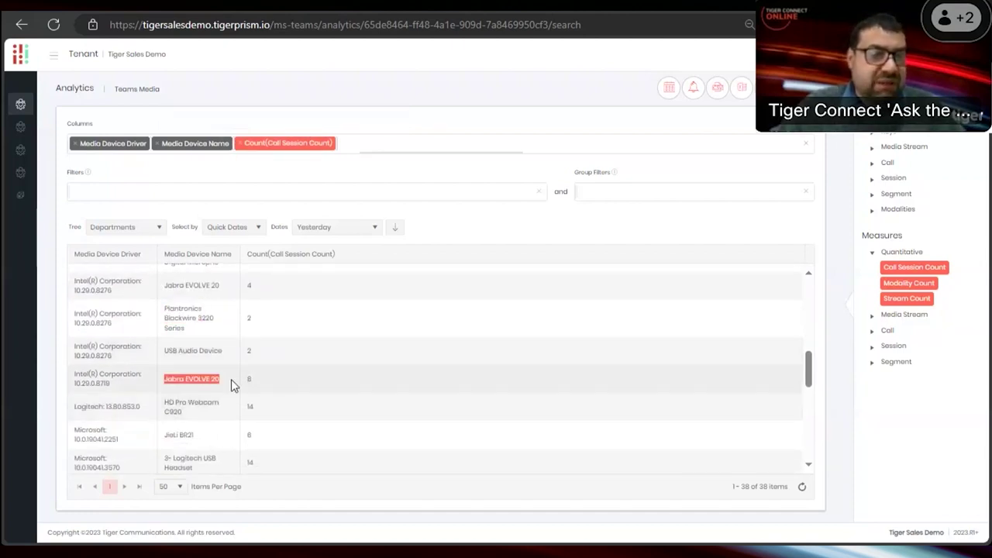
scroll(224, 387, down, 3)
scroll(223, 411, down, 1)
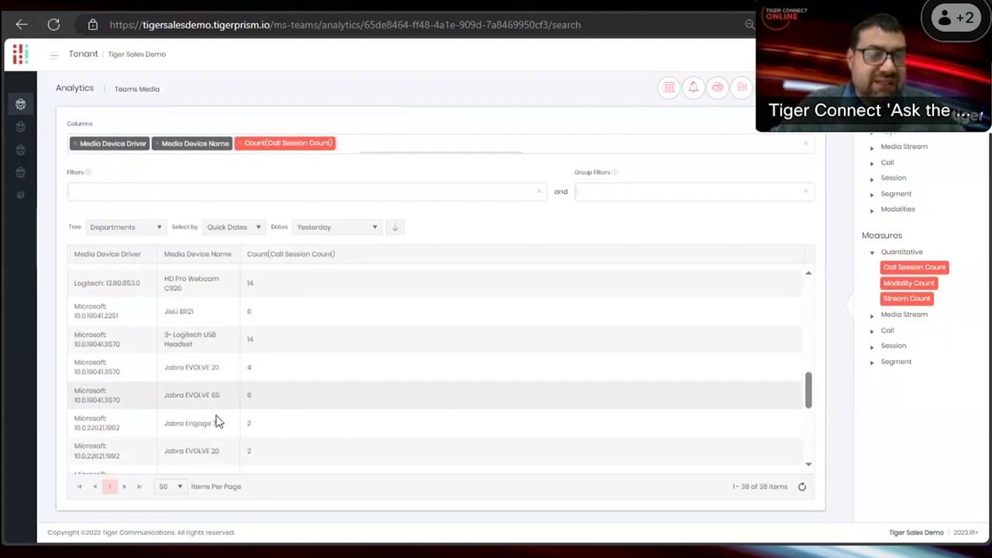
mouse_move(118, 369)
mouse_down()
mouse_move(93, 276)
mouse_move(101, 365)
mouse_move(121, 379)
mouse_up()
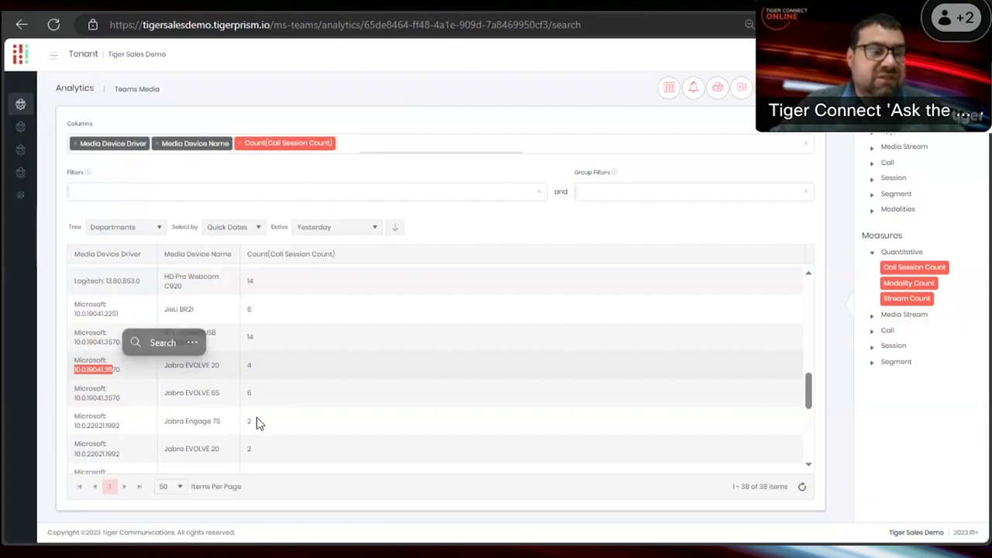
scroll(257, 419, down, 2)
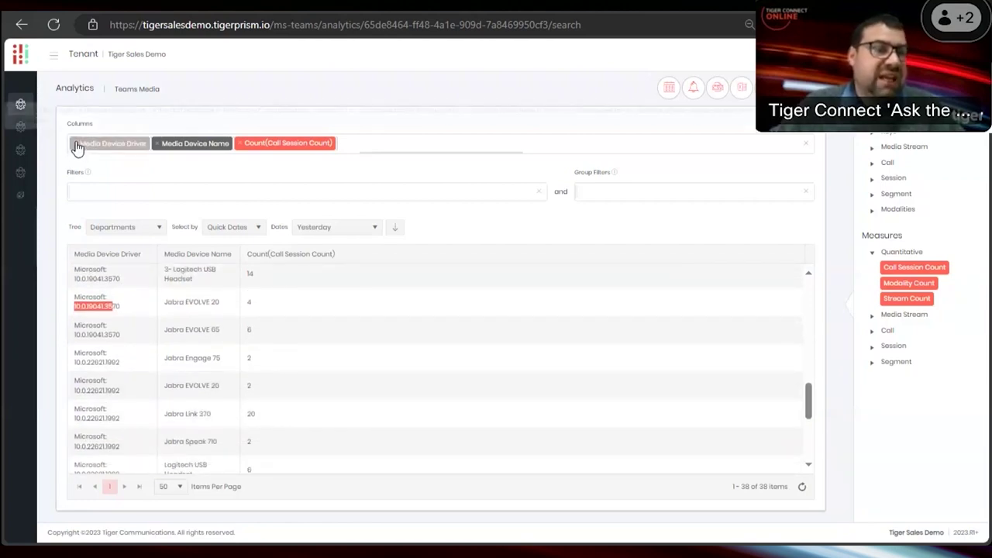
Remove the Media Device Driver column and rerun the report to review session counts by media device name.
mouse_move(77, 149)
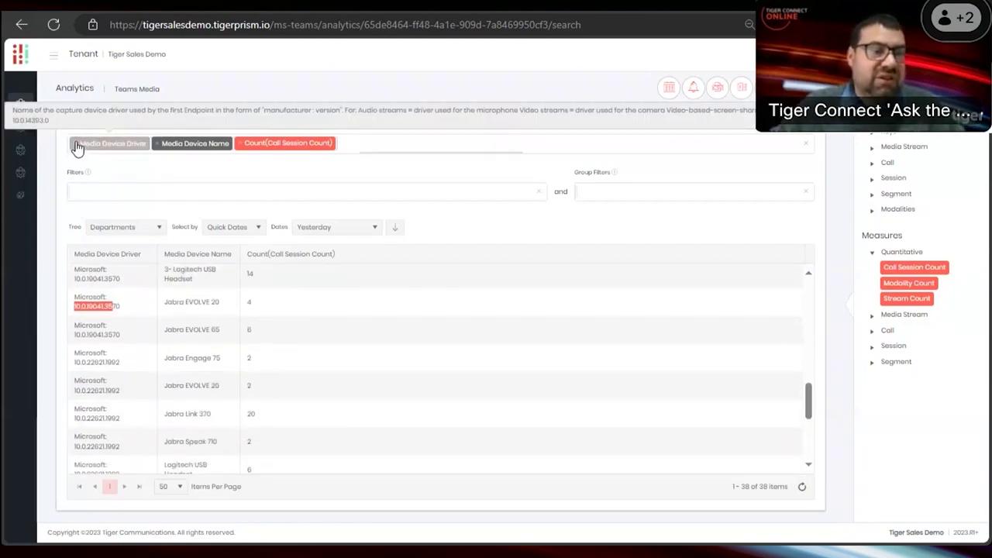
click(75, 144)
click(397, 230)
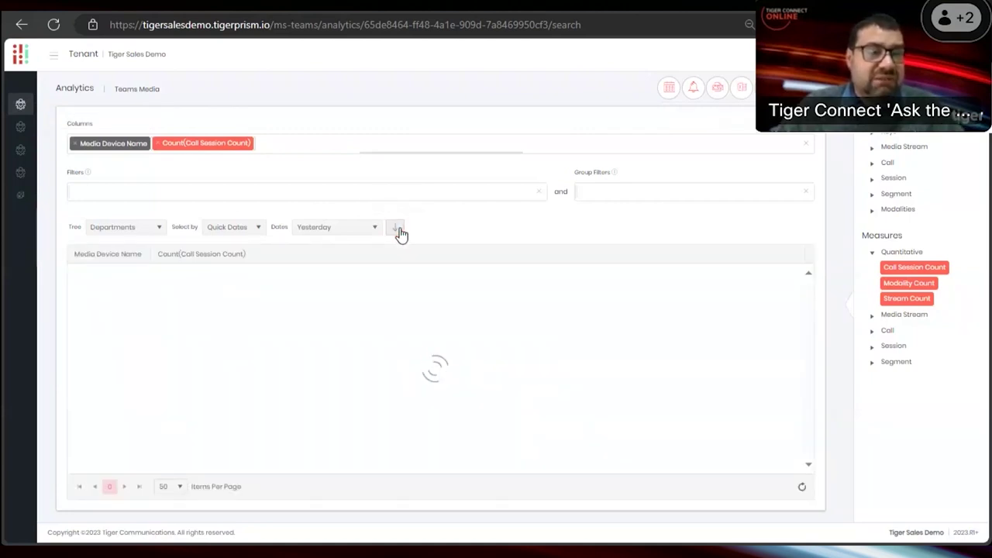
click(279, 142)
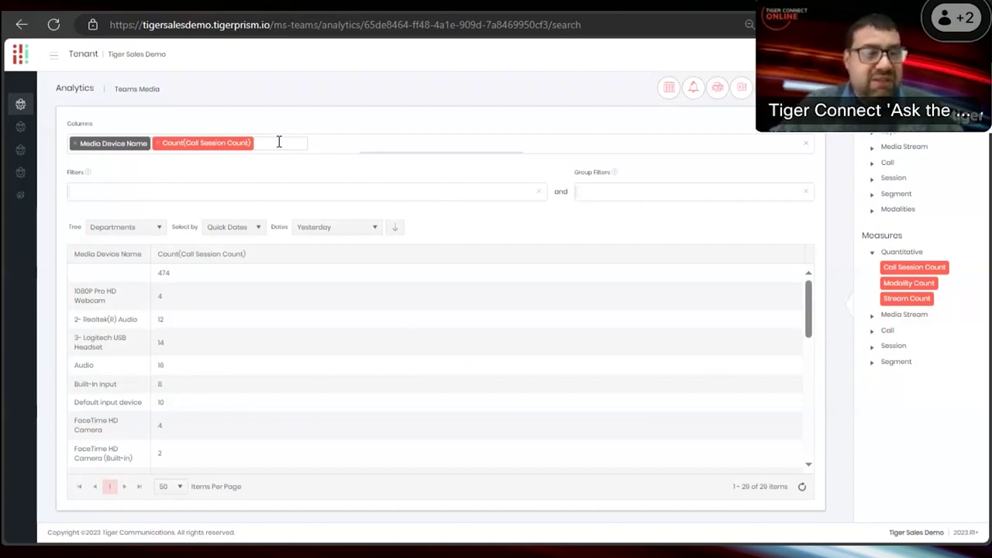
scroll(248, 388, down, 2)
scroll(248, 388, down, 5)
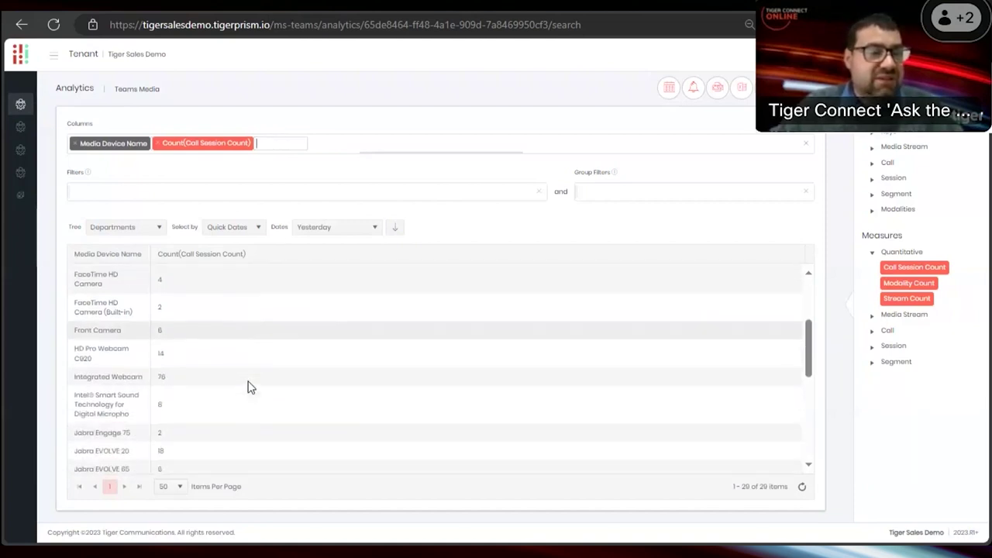
scroll(248, 388, down, 4)
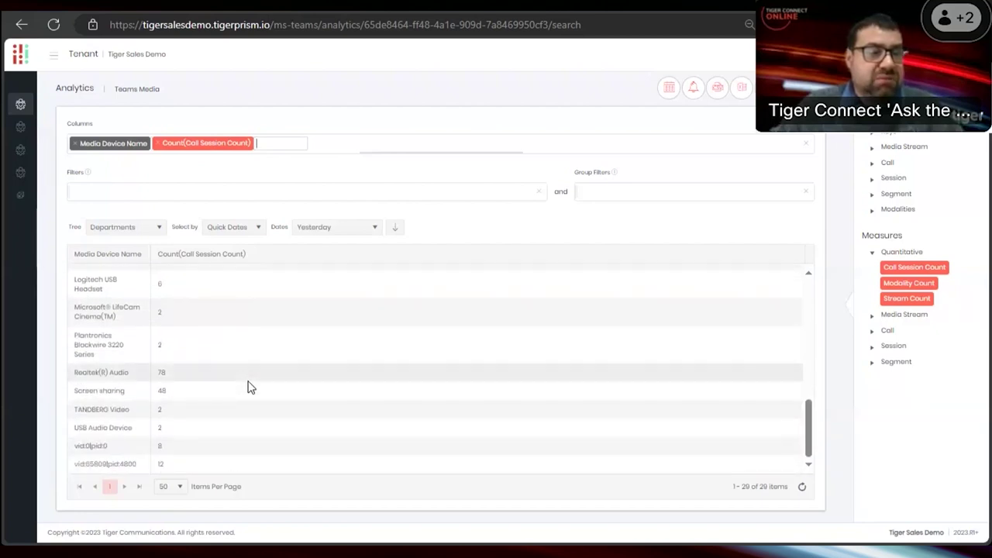
scroll(248, 388, up, 2)
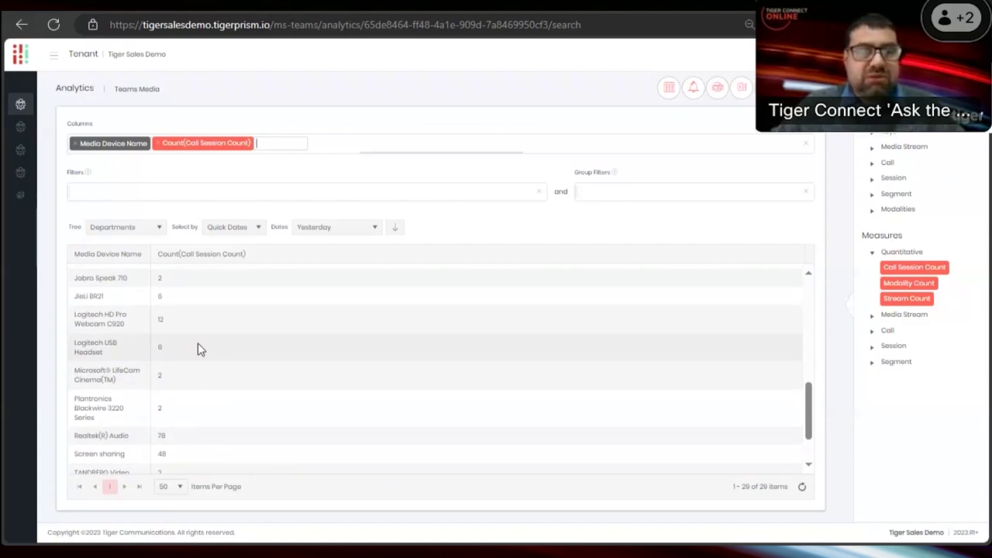
Open Telephony analytics from the home page, view its General report options and return to the home page.
mouse_move(27, 129)
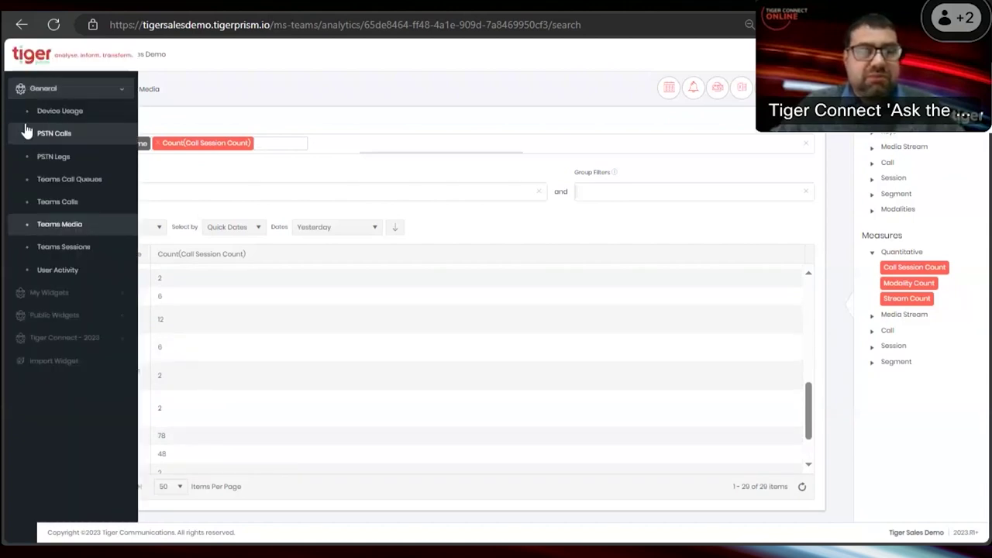
click(82, 90)
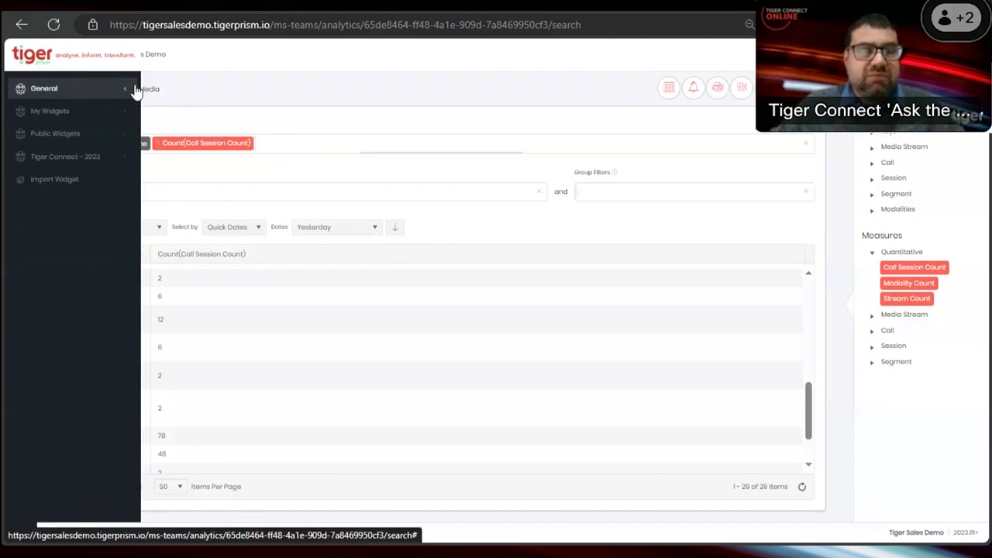
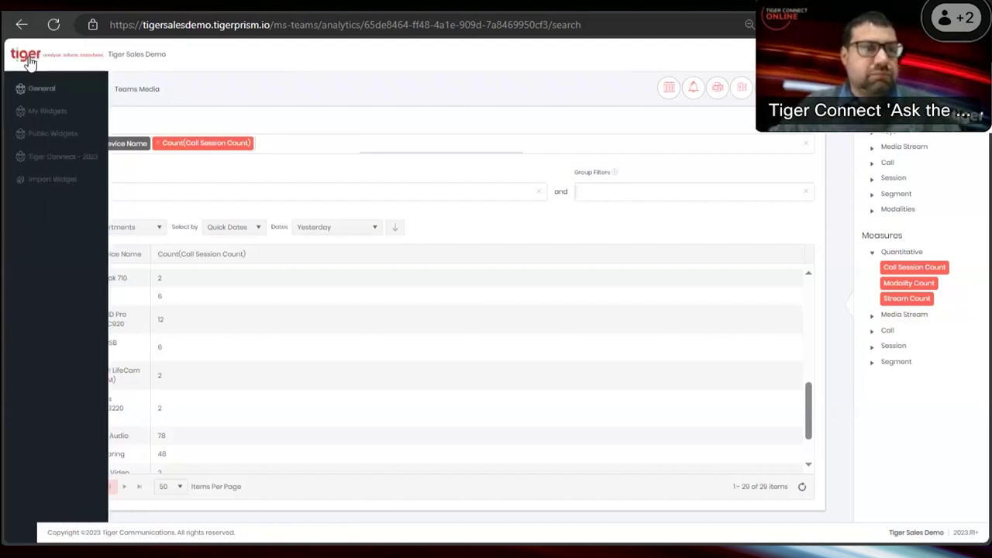
click(29, 62)
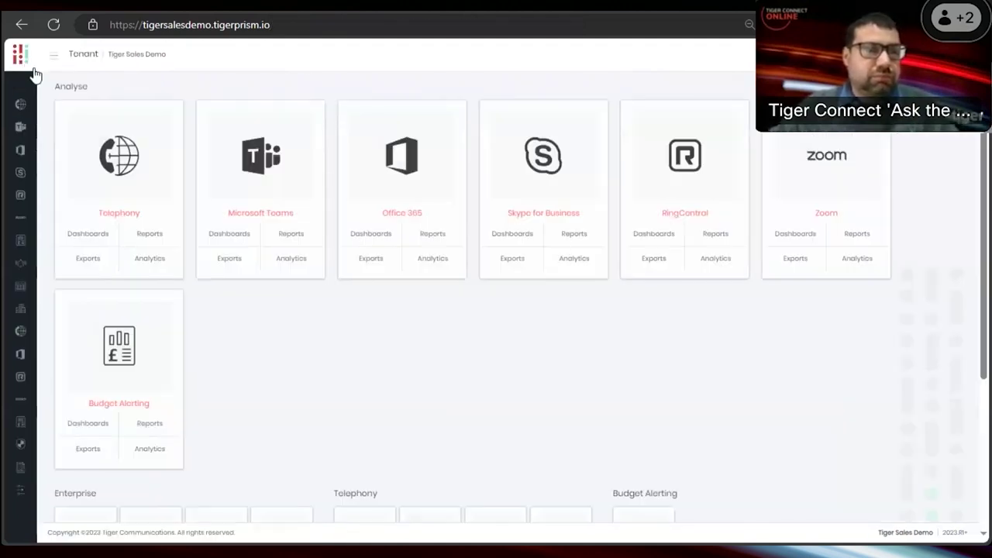
mouse_move(89, 142)
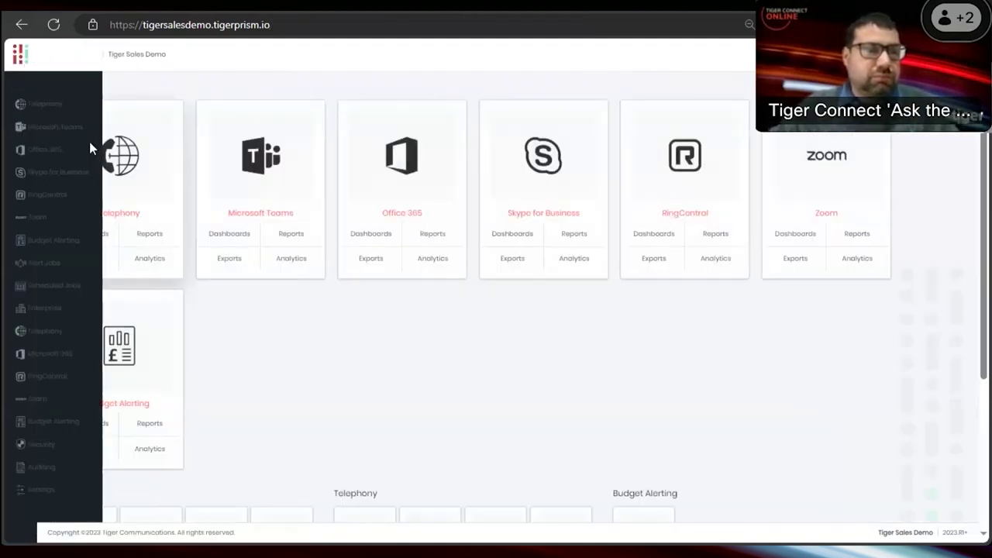
click(151, 261)
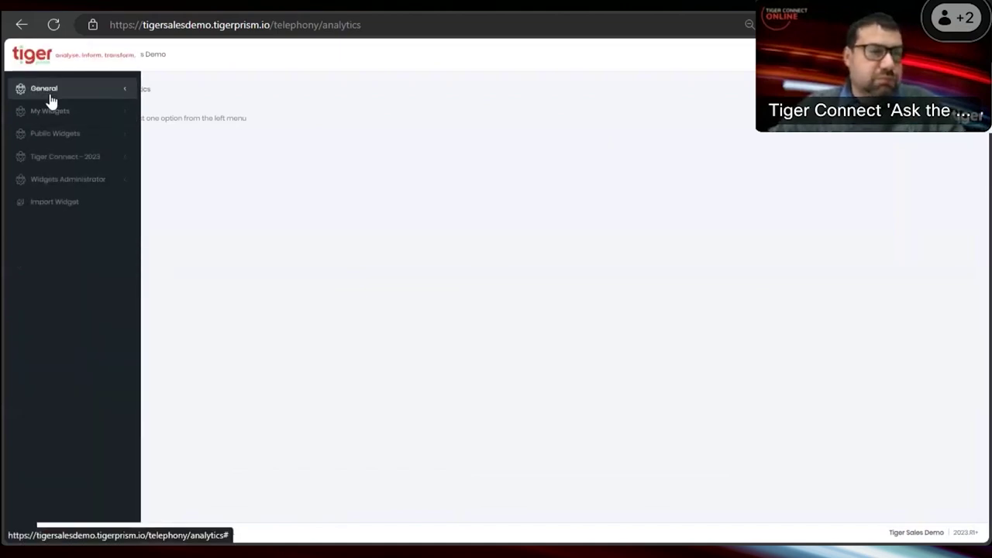
click(50, 100)
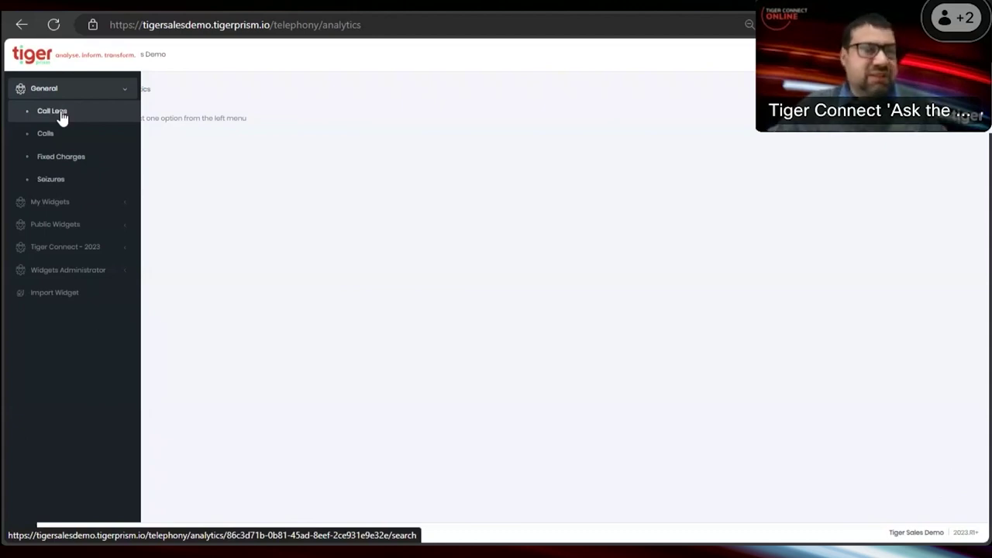
click(106, 62)
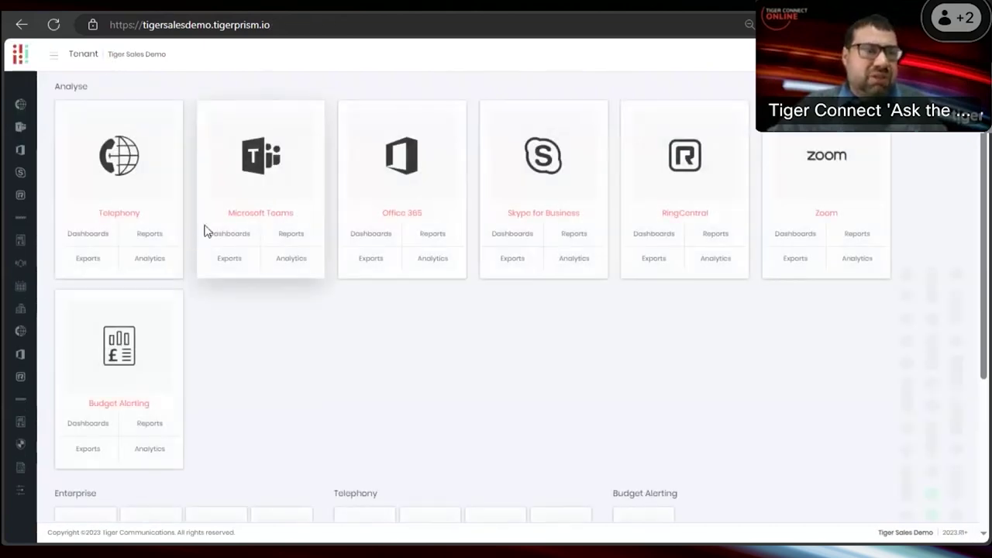
Open the Calls report in Telephony analytics and retrieve its data for Last Month.
click(149, 258)
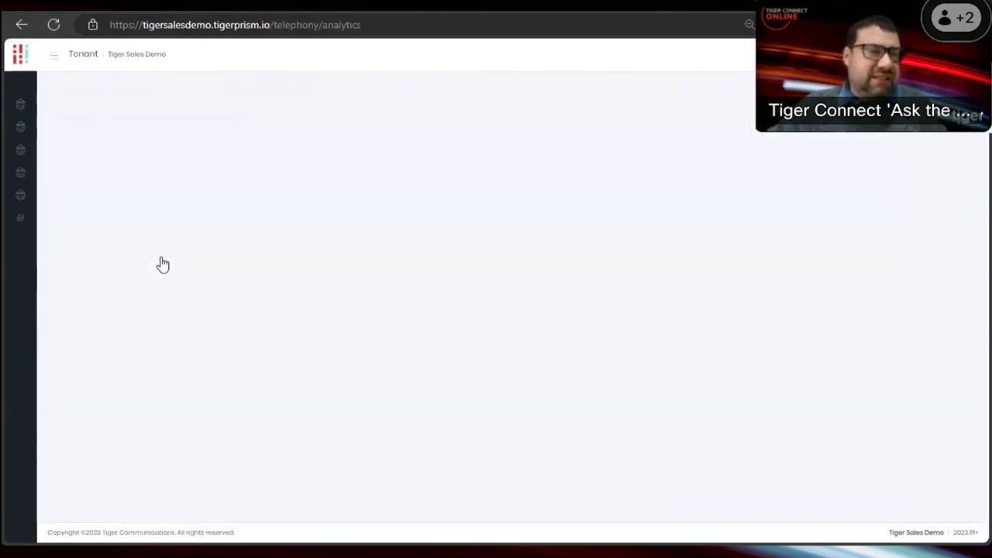
click(44, 90)
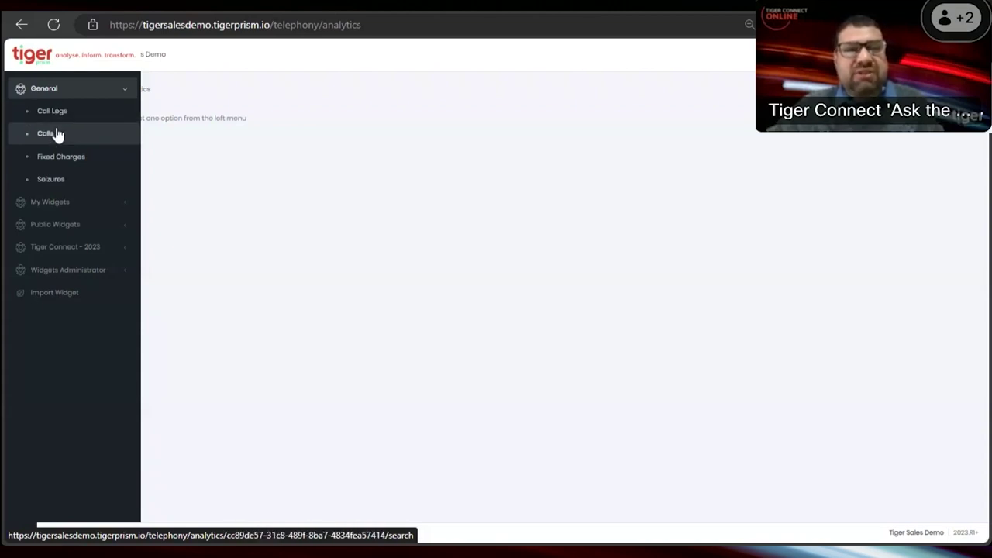
click(58, 135)
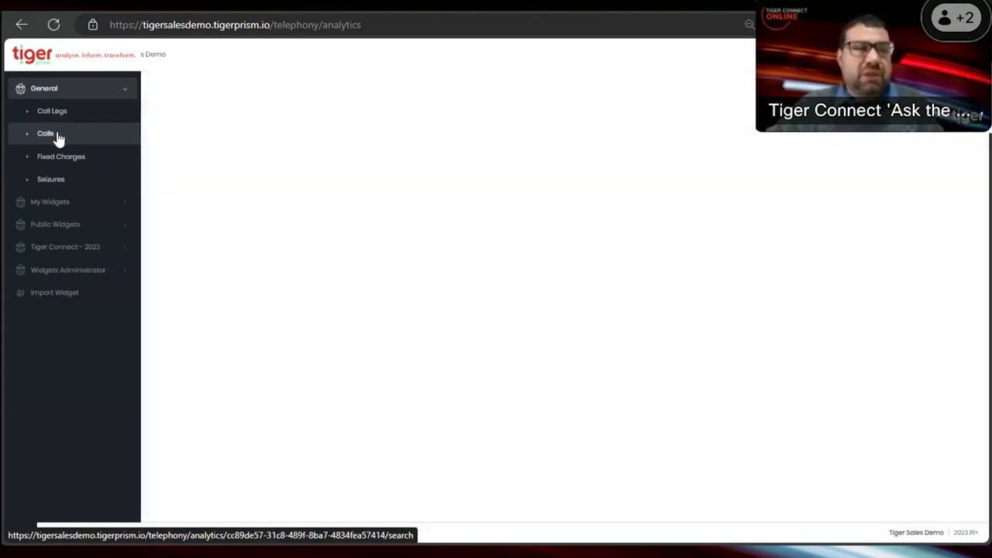
click(327, 227)
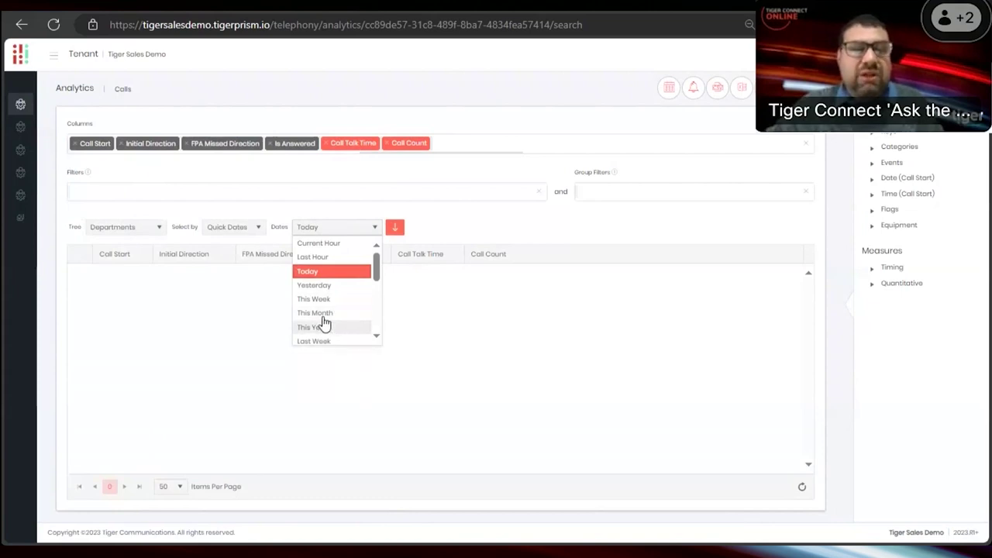
scroll(345, 324, down, 1)
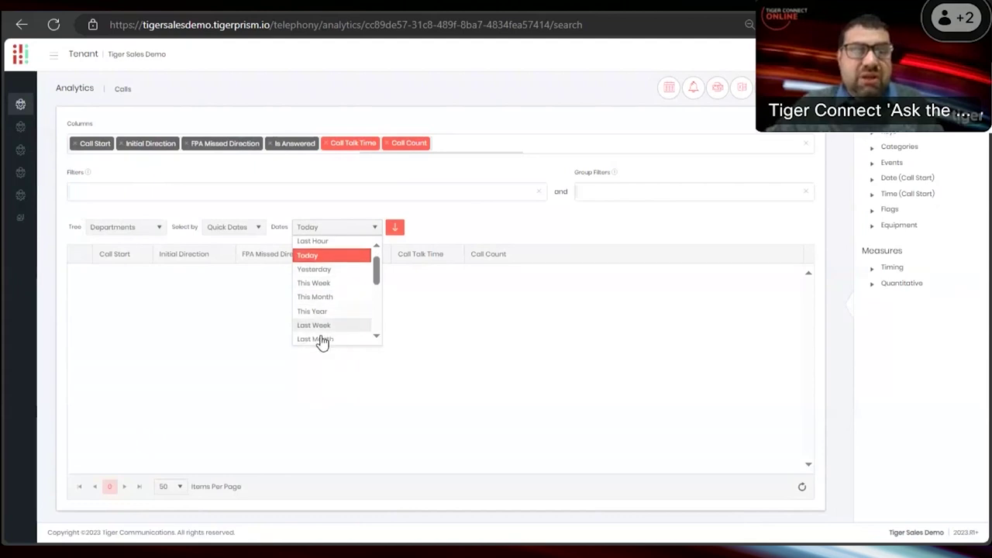
click(319, 340)
click(394, 227)
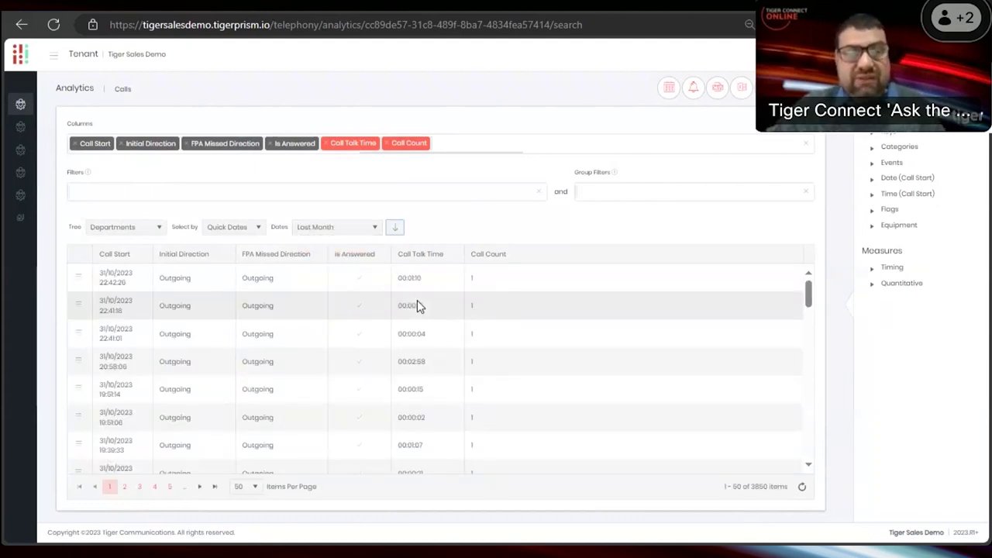
Remove every column except Call Count from the Calls report and add a Date column in front of it.
mouse_move(35, 102)
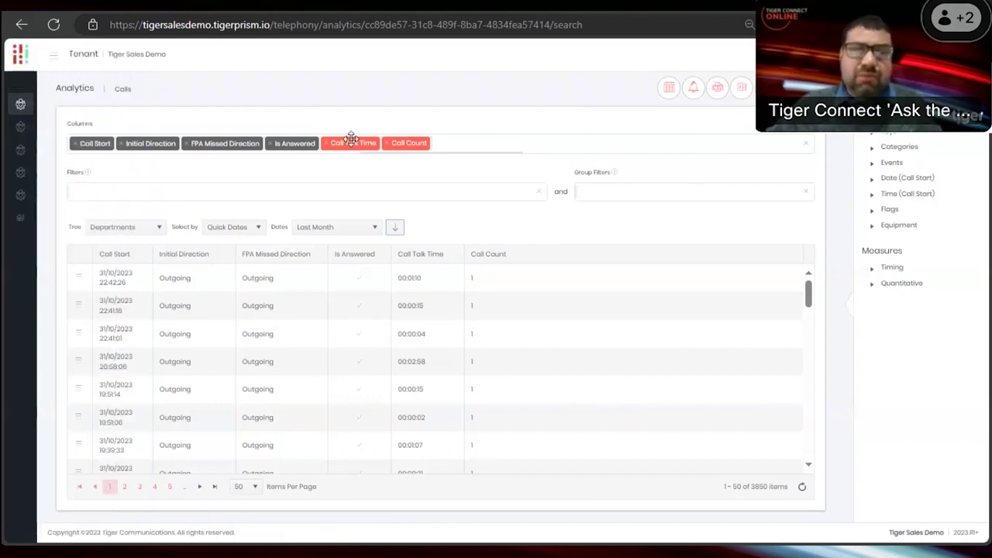
click(72, 144)
click(73, 145)
click(73, 144)
click(73, 144)
click(73, 144)
click(225, 142)
text(cate)
click(148, 160)
drag(101, 143, 179, 142)
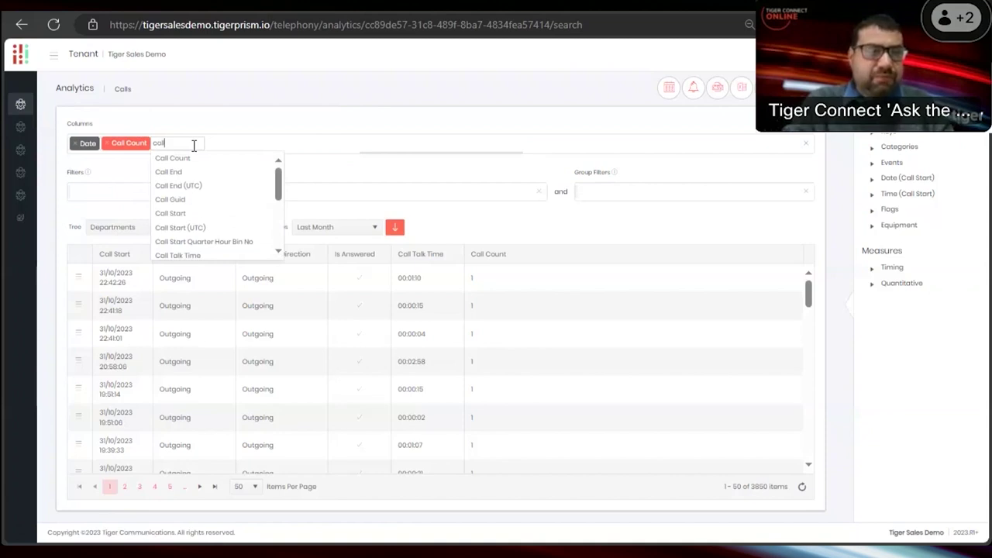
Add the Cdr Source column and place it between Date and Call Count.
key(BackSpace)
key(BackSpace)
key(BackSpace)
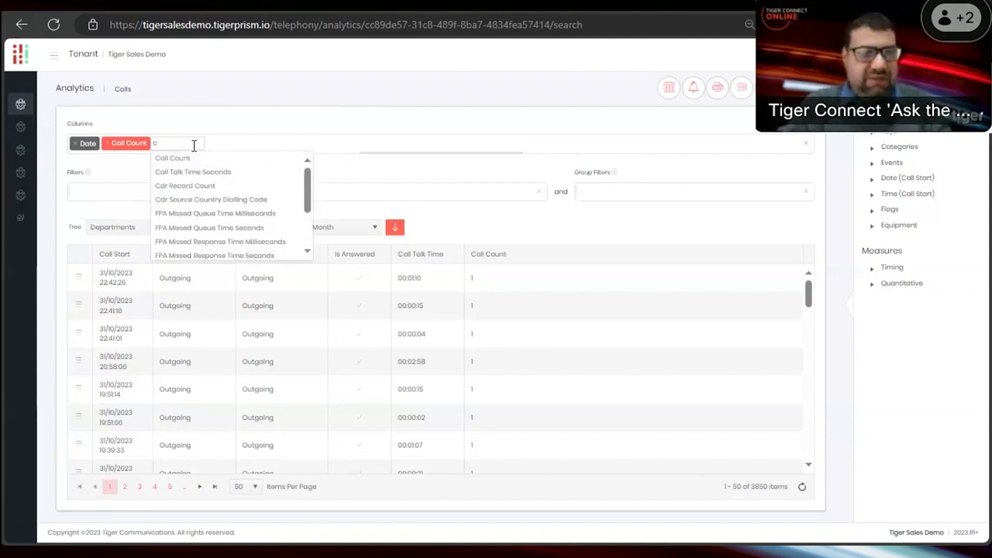
text(d)
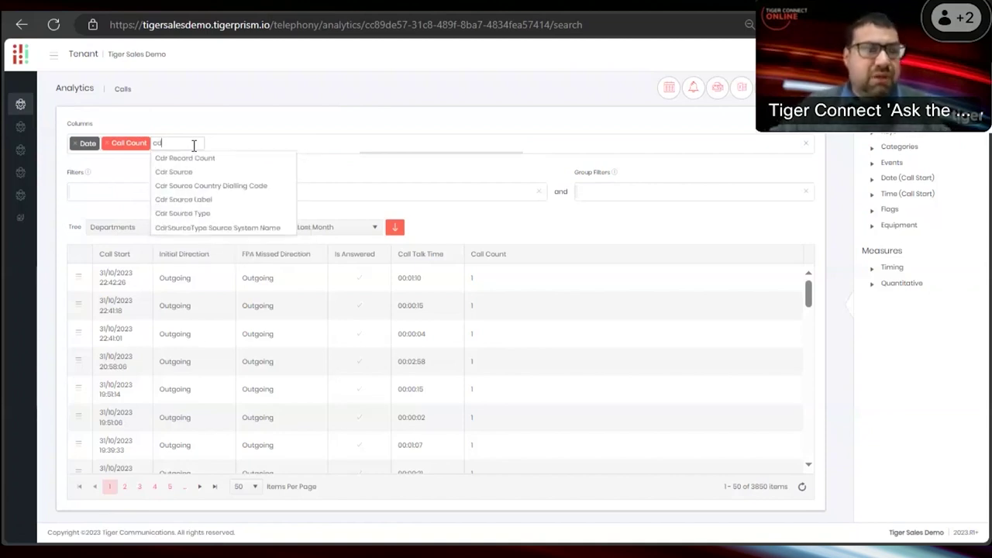
click(177, 172)
drag(148, 144, 117, 150)
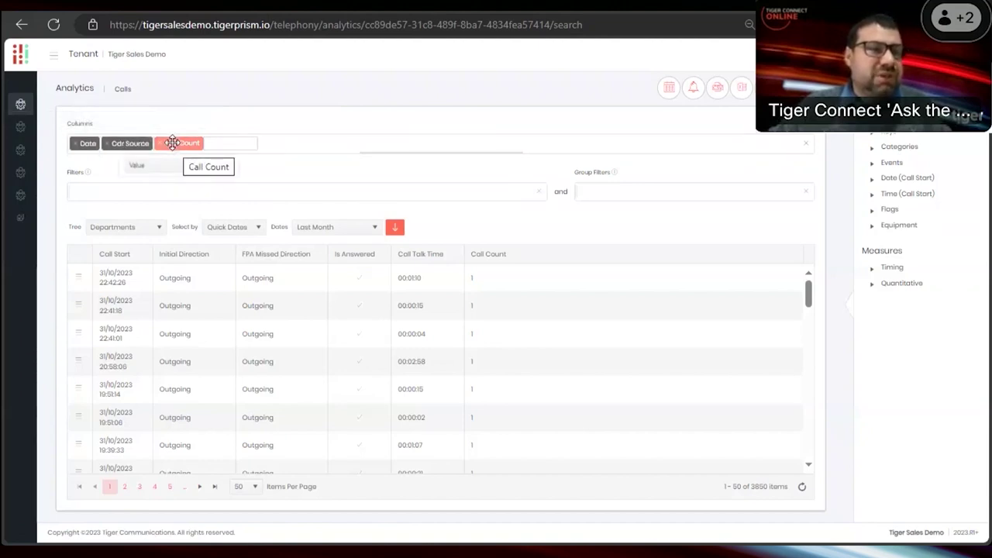
Aggregate the Call Count column with Count and retrieve the report data.
click(184, 170)
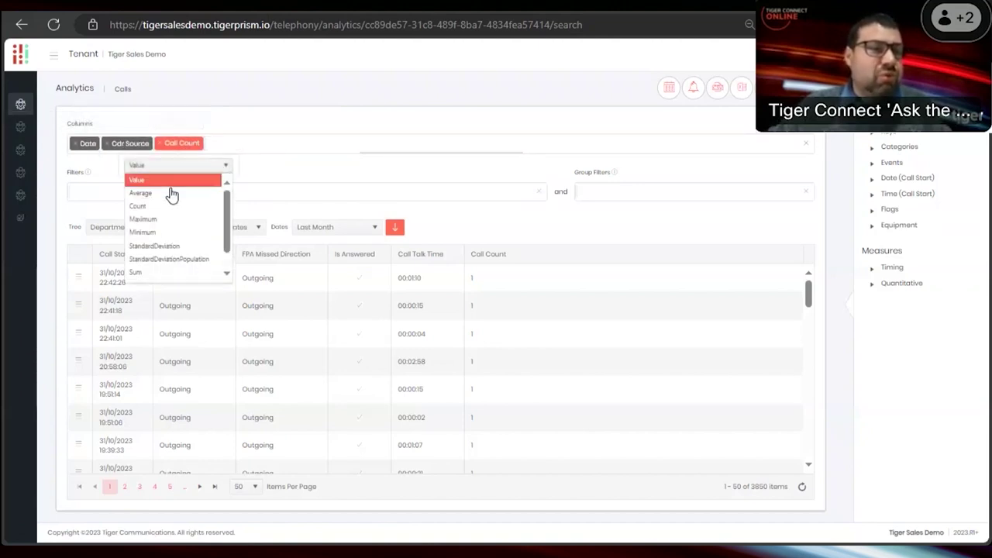
click(159, 206)
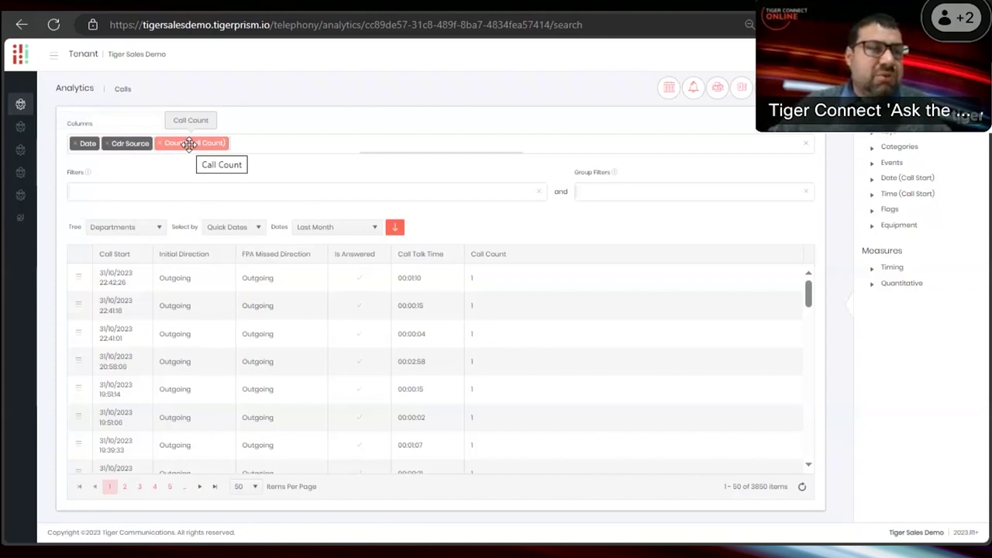
click(399, 228)
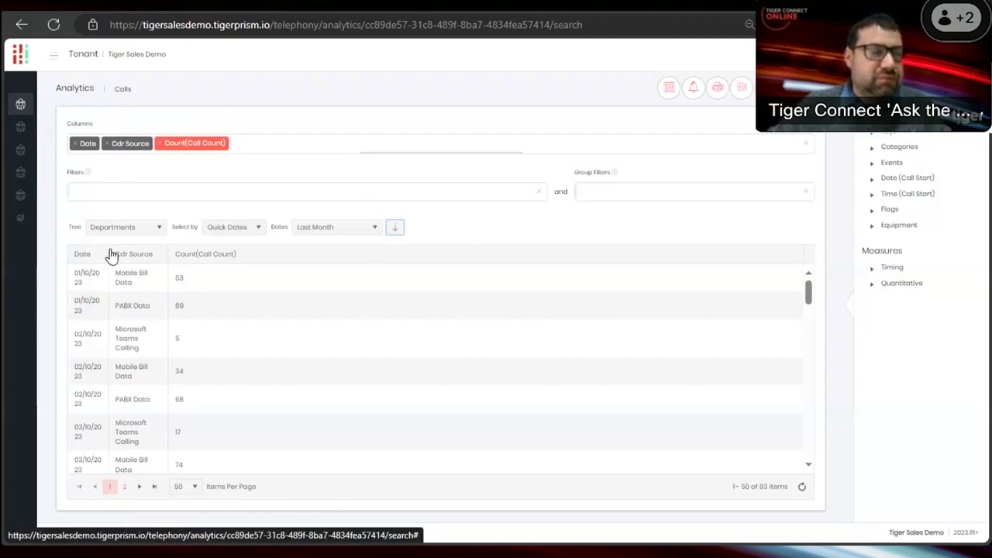
click(280, 143)
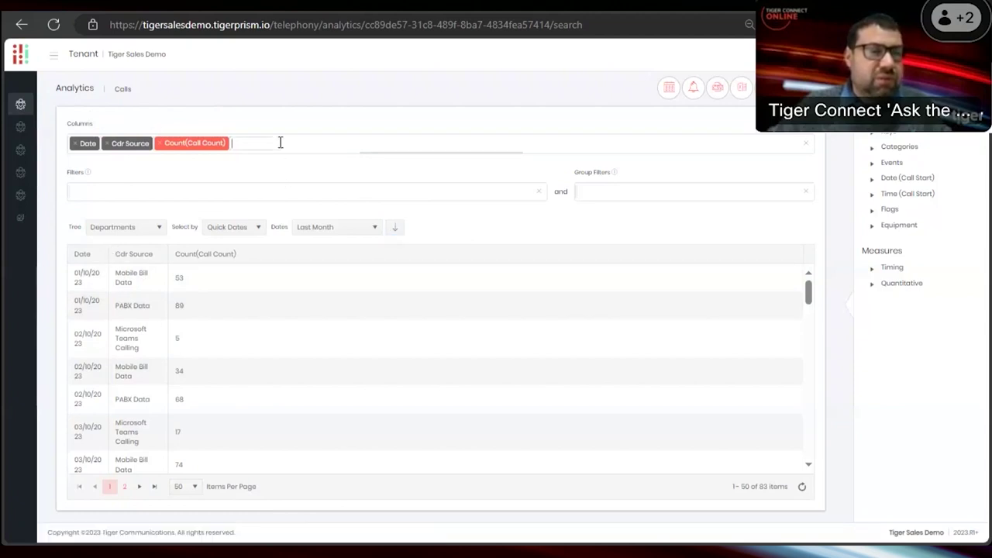
text(cu)
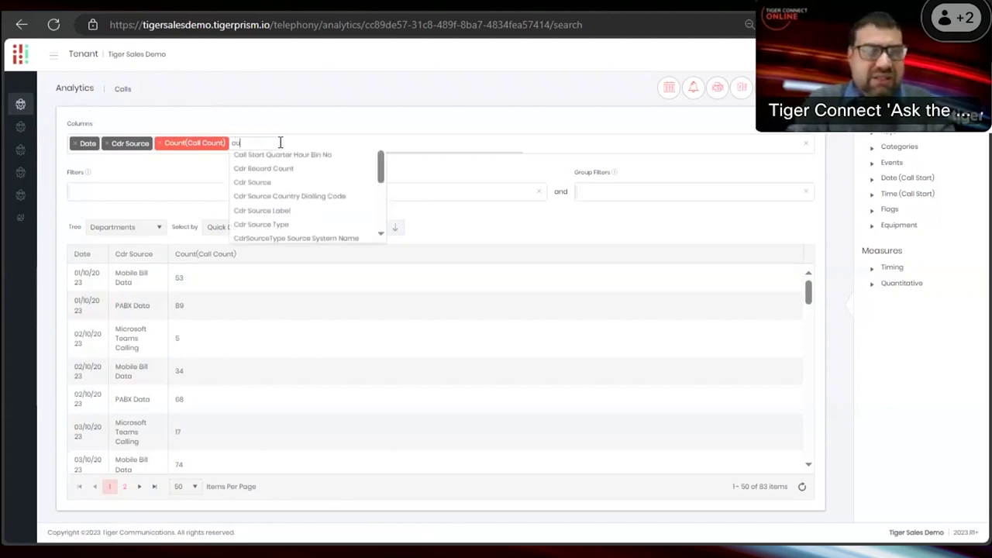
key(BackSpace)
key(BackSpace)
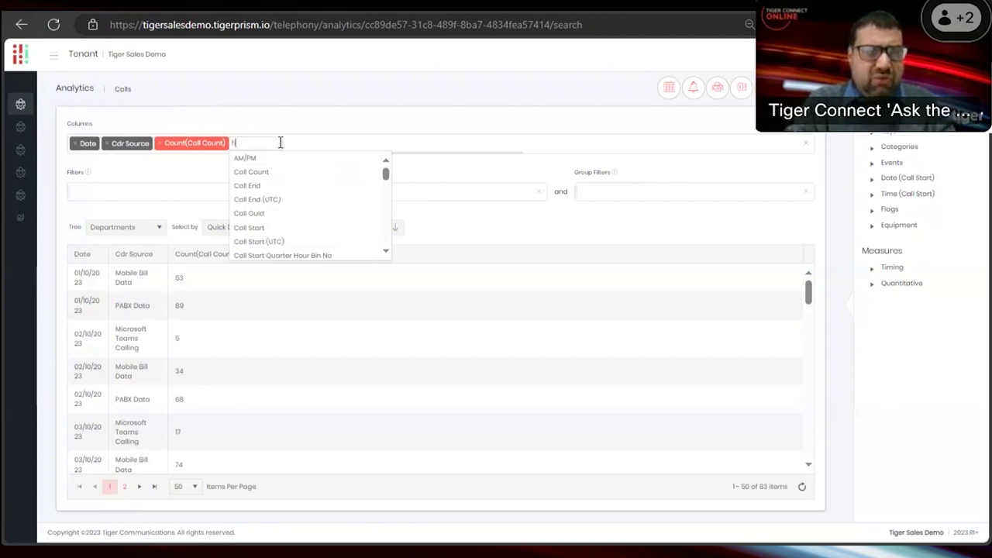
text(f)
key(BackSpace)
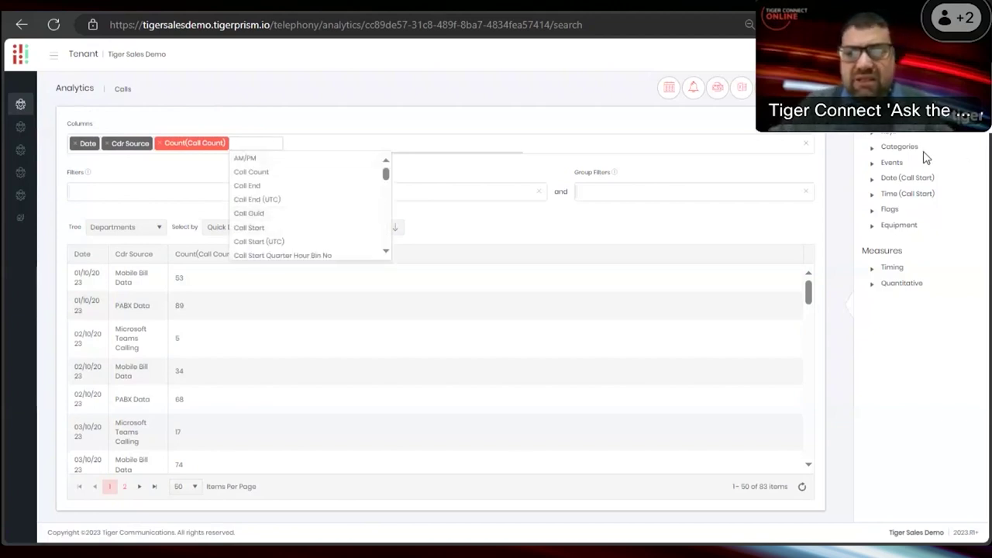
Add the Is Answered flag before the call count column, retrieve the data and highlight the first two result rows.
click(878, 211)
drag(902, 225, 174, 147)
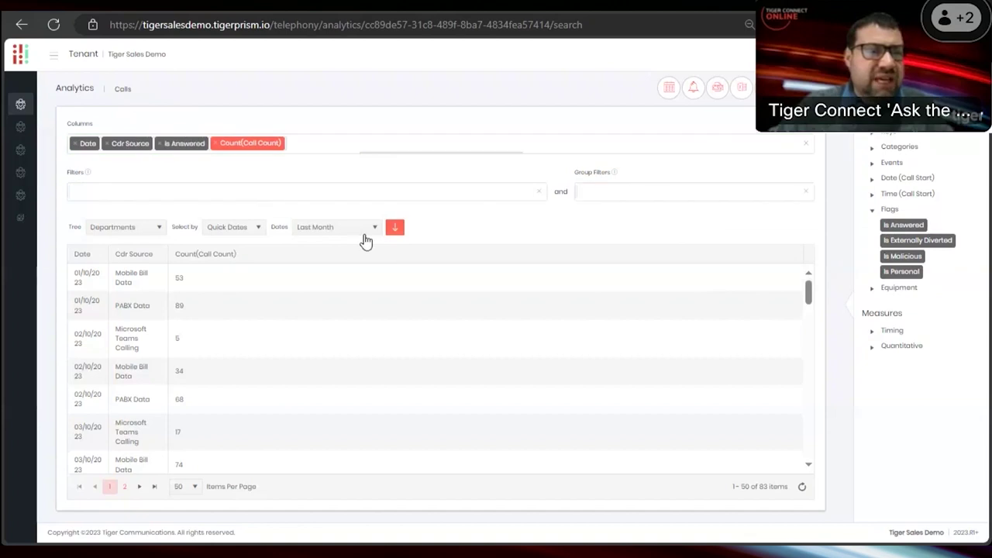
click(399, 229)
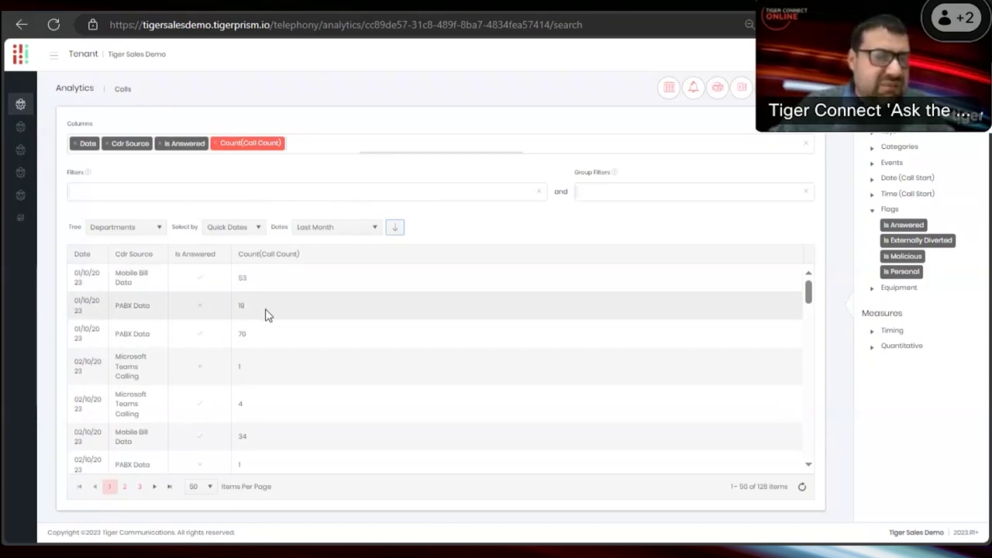
drag(265, 316, 71, 276)
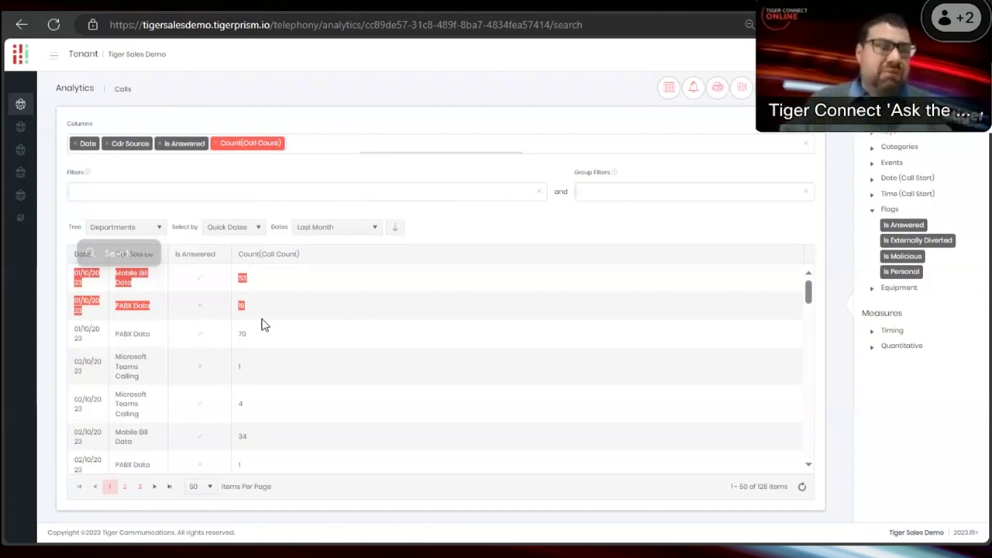
Open the Call Legs report in Telephony analytics and add the Leg Order column.
mouse_move(31, 106)
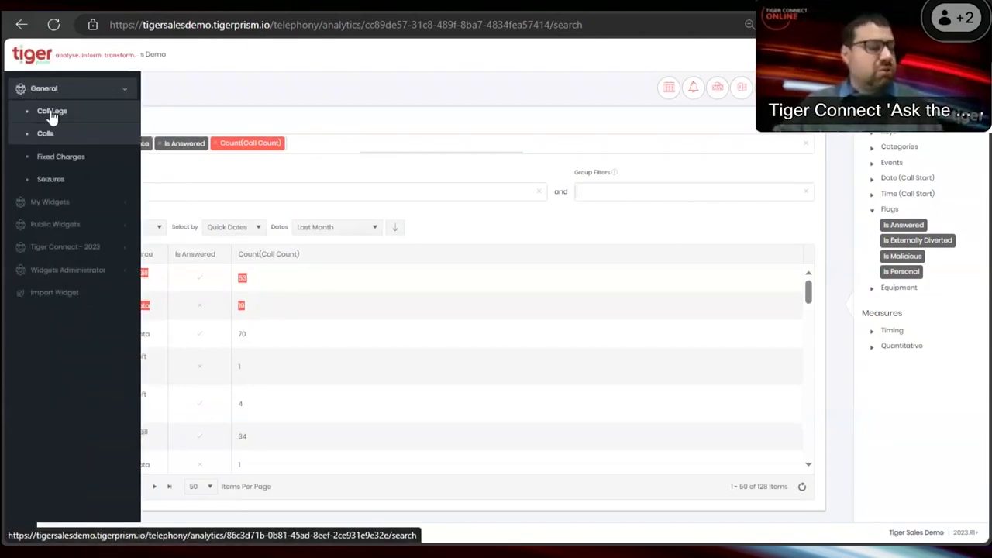
click(53, 114)
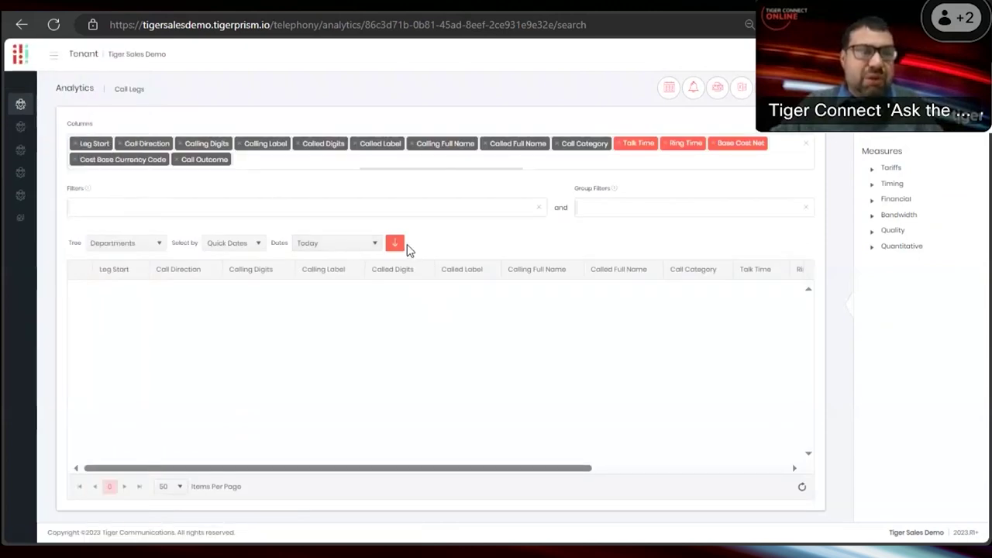
text(leg)
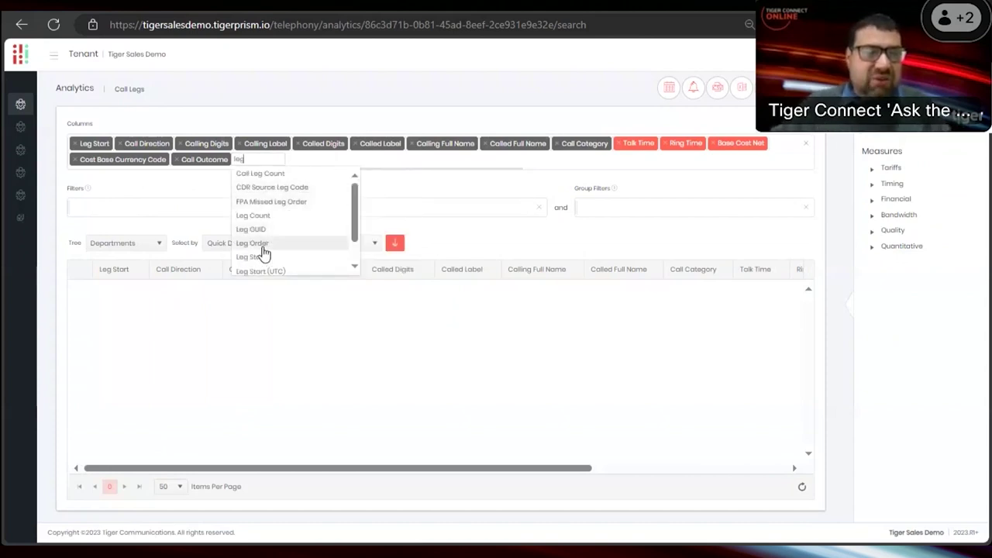
click(267, 246)
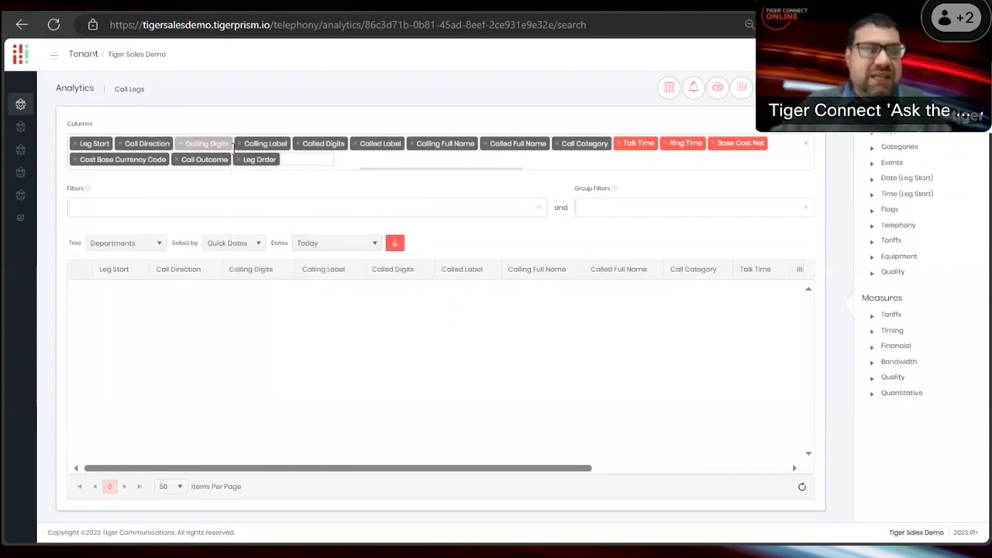
Set the Call Legs report's date range to Last Month and retrieve the data.
click(343, 244)
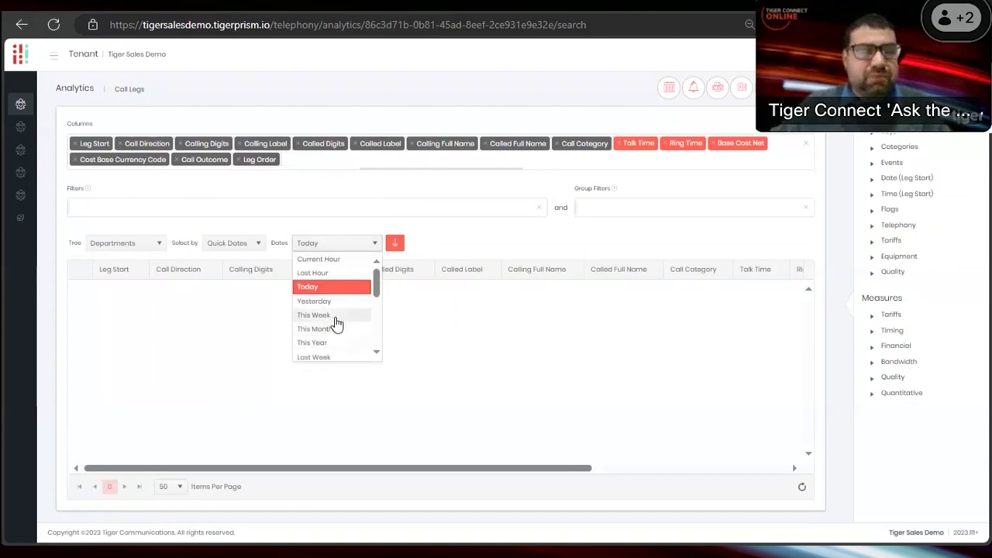
scroll(335, 318, down, 1)
scroll(334, 318, down, 3)
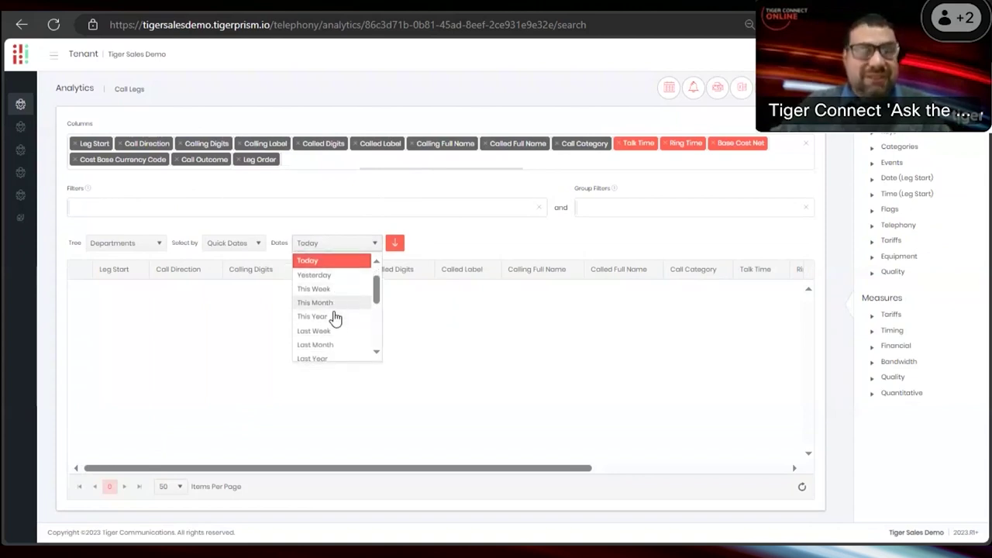
click(331, 322)
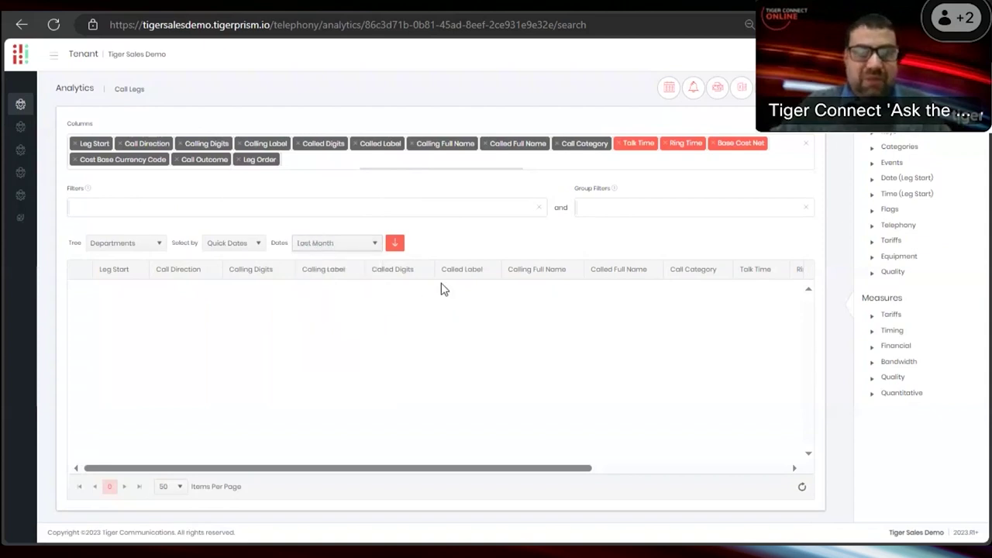
click(395, 245)
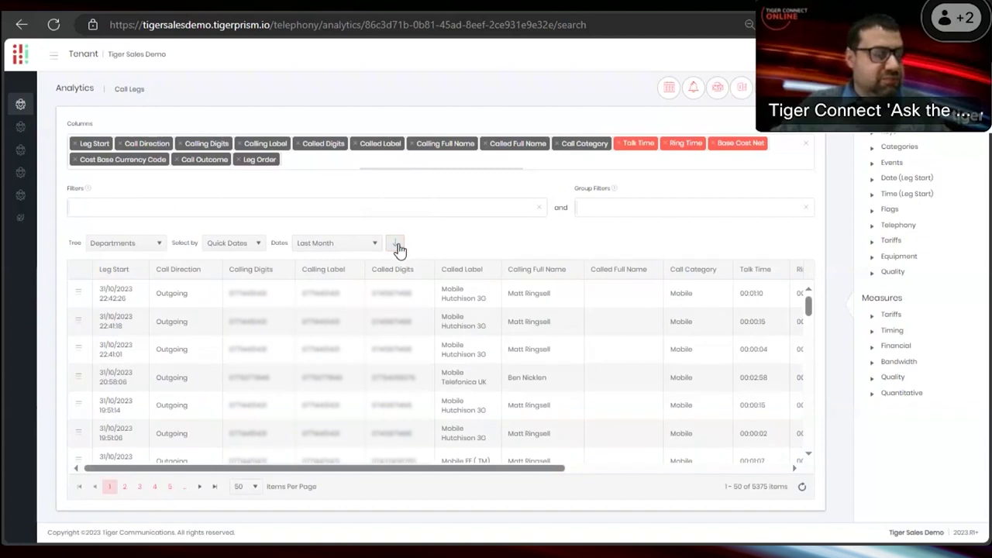
Filter the call legs by Leg Order with the Is greater than condition and retrieve the data.
drag(259, 159, 96, 206)
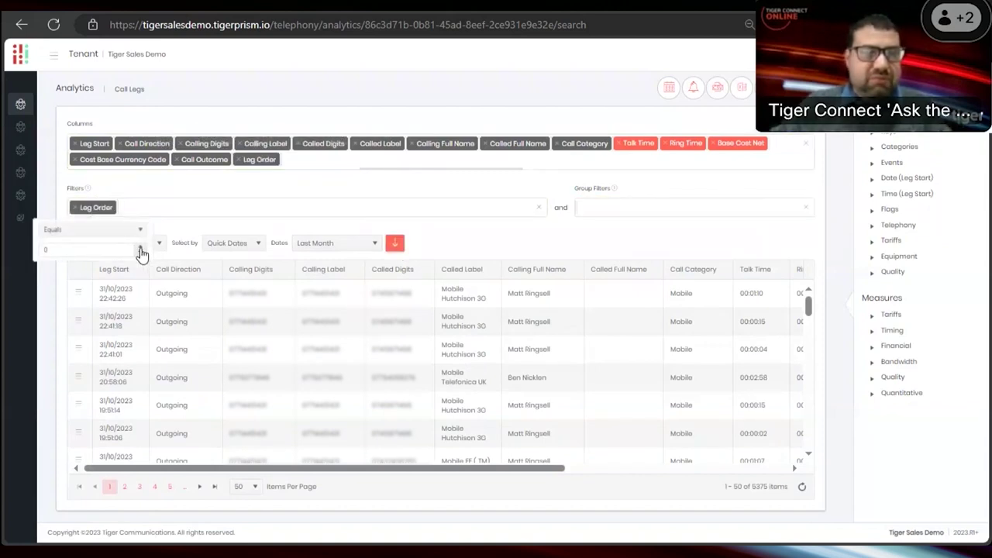
click(138, 230)
click(100, 270)
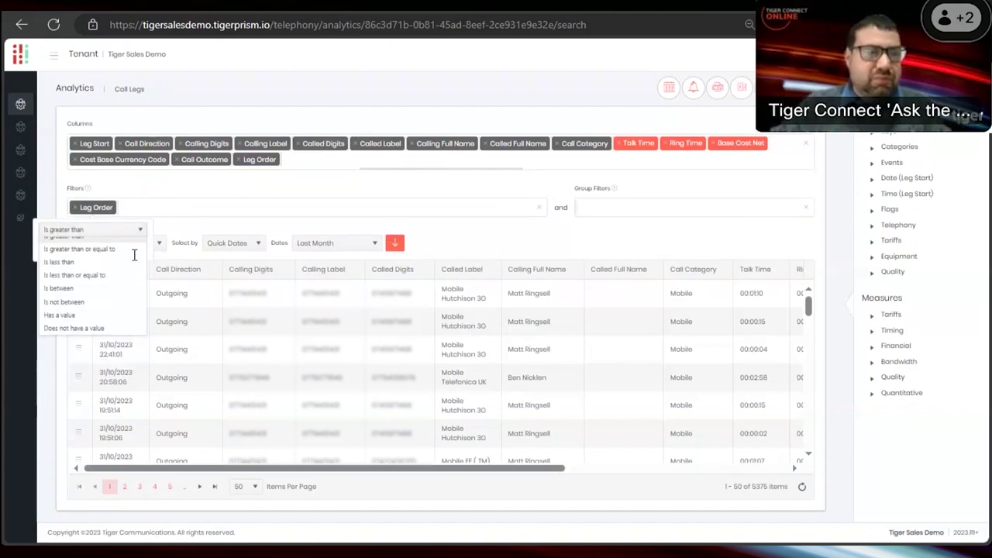
click(397, 245)
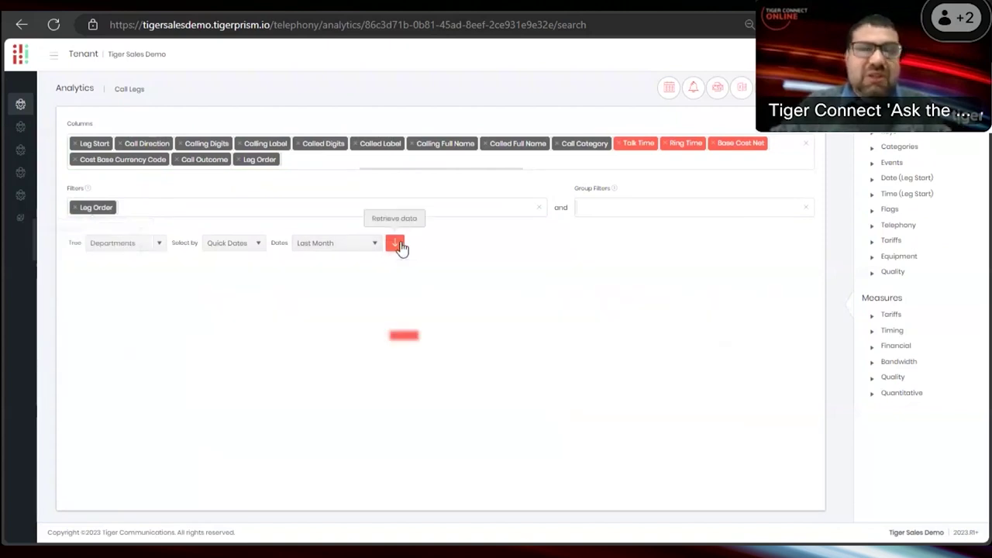
Examine the Call Outcome and Leg Order values of the filtered call legs, then return to the first columns.
drag(383, 474, 626, 468)
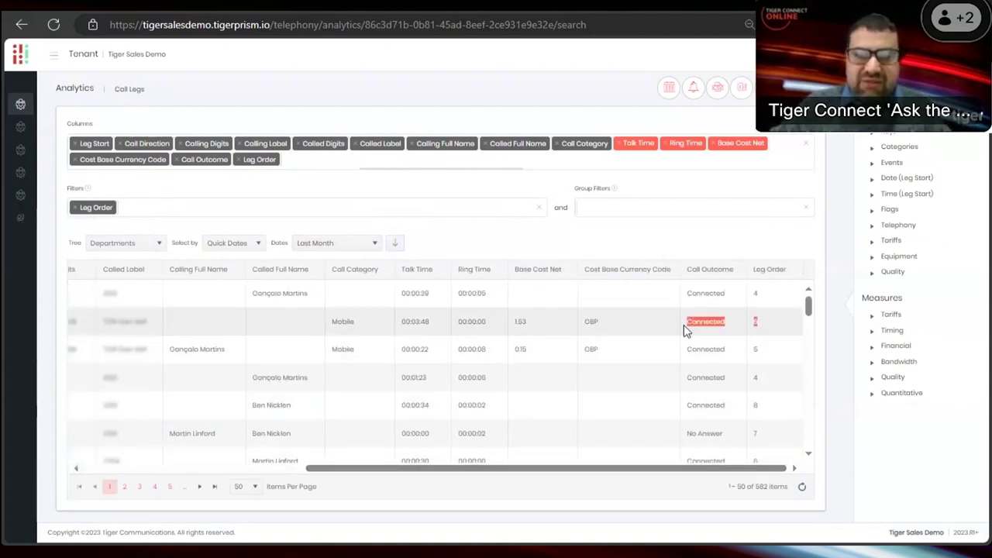
drag(690, 323, 782, 335)
click(764, 326)
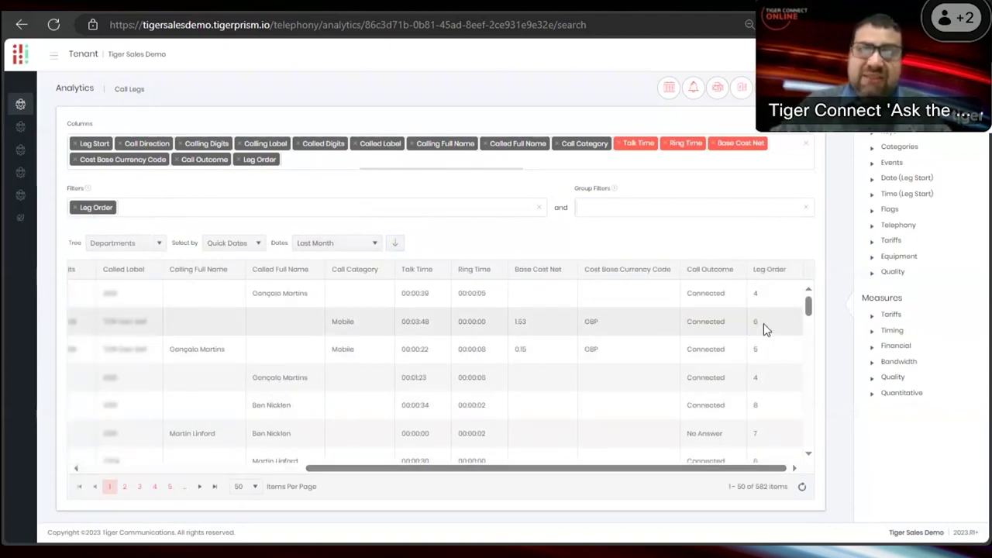
drag(552, 471, 303, 456)
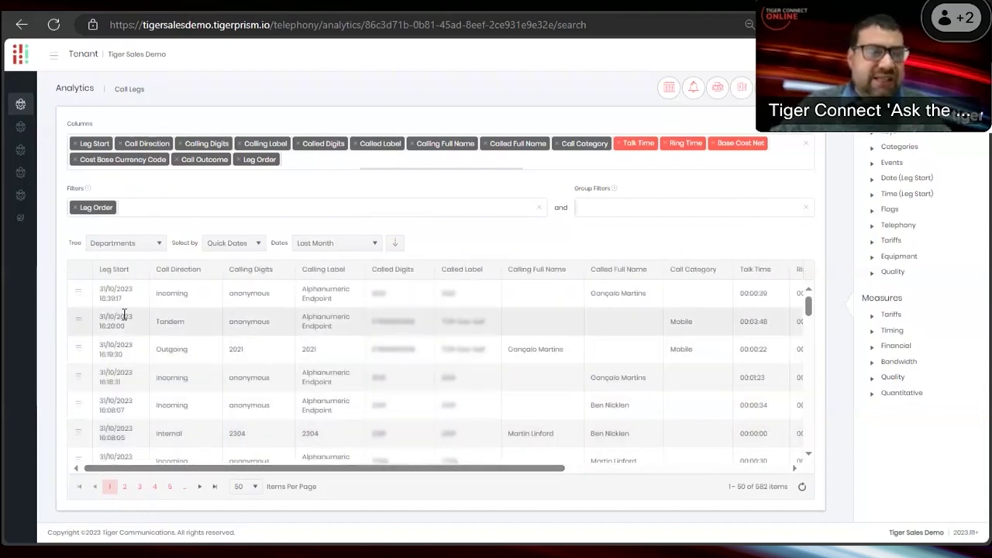
Open the call summary of the 31/10/2023 16:20:00 tandem call leg and compare the details of legs 01 and 06.
click(78, 324)
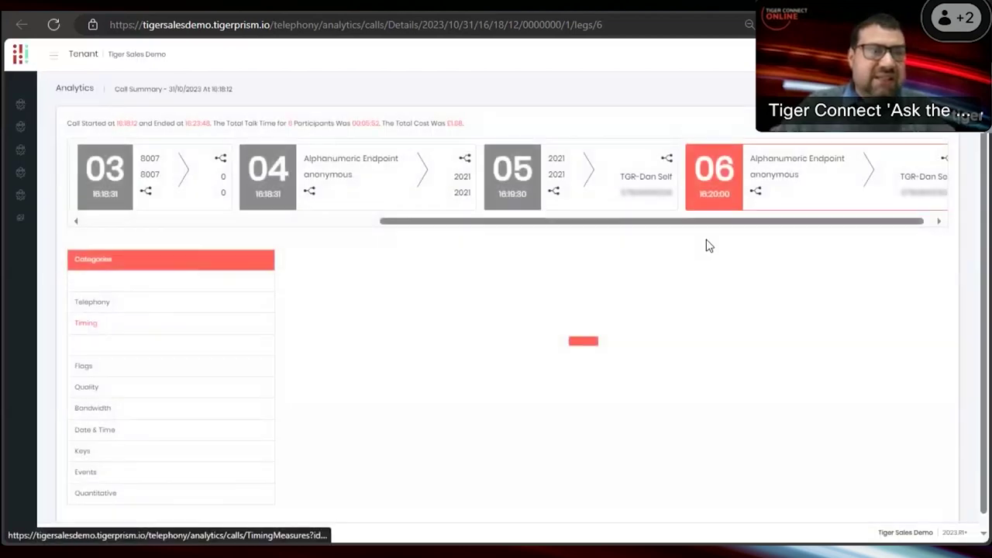
drag(798, 223, 319, 217)
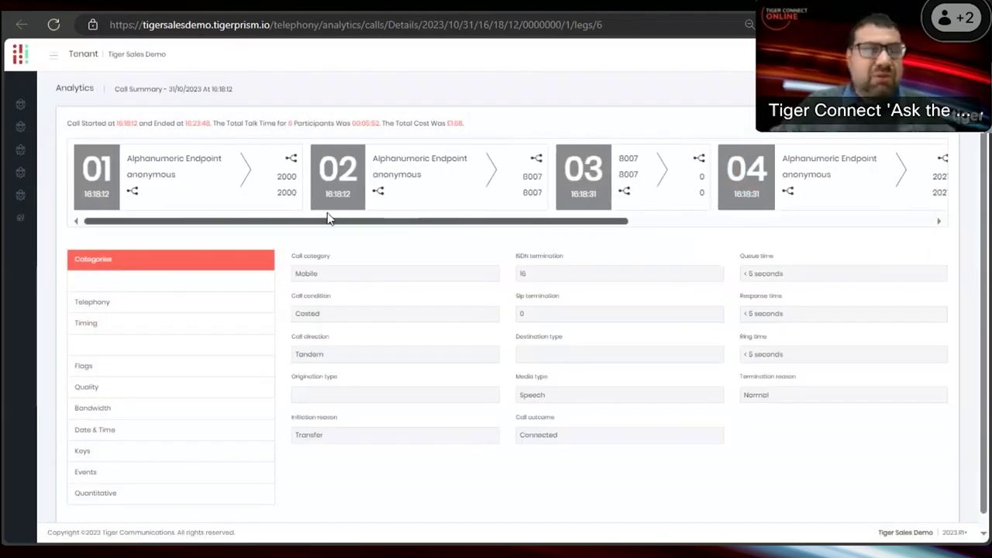
click(108, 171)
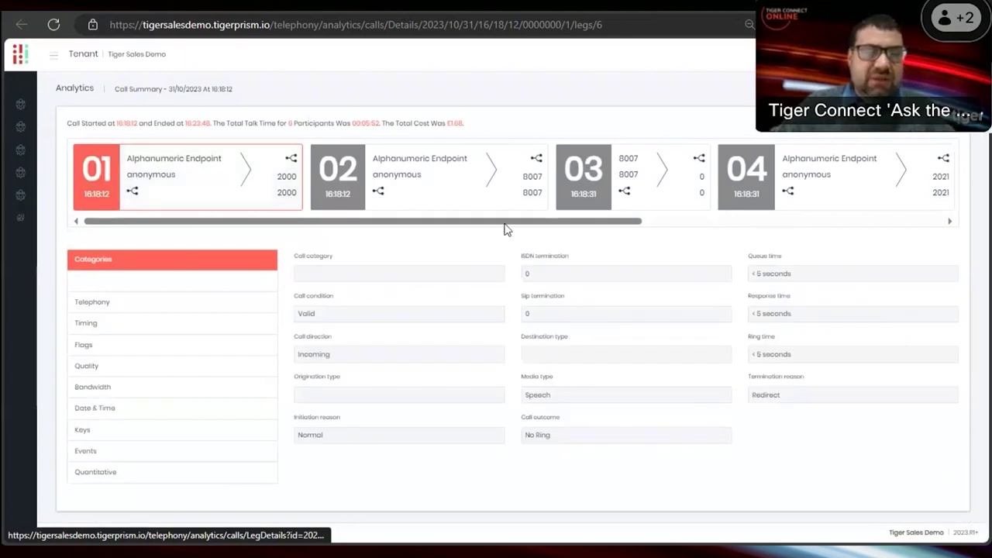
drag(503, 229, 805, 225)
click(857, 206)
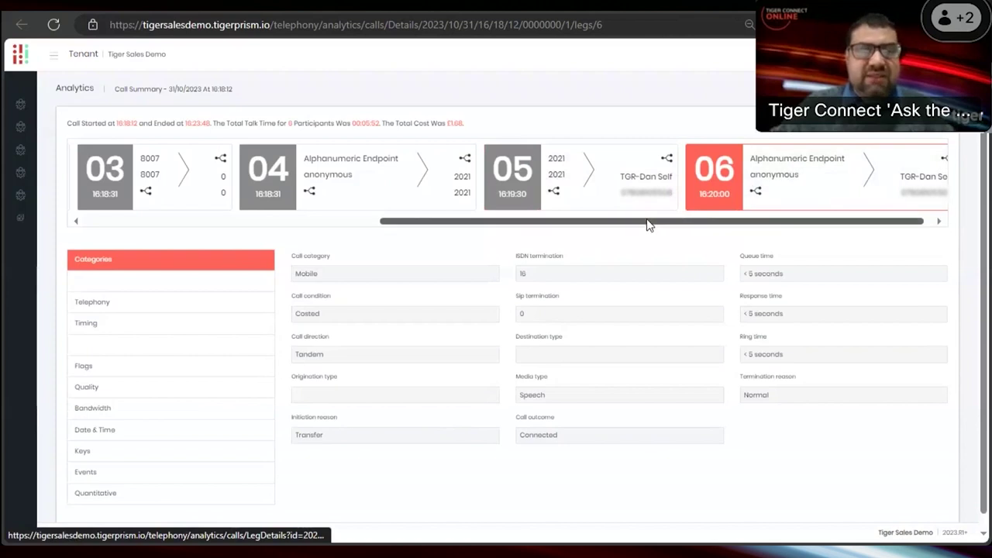
drag(620, 228, 206, 222)
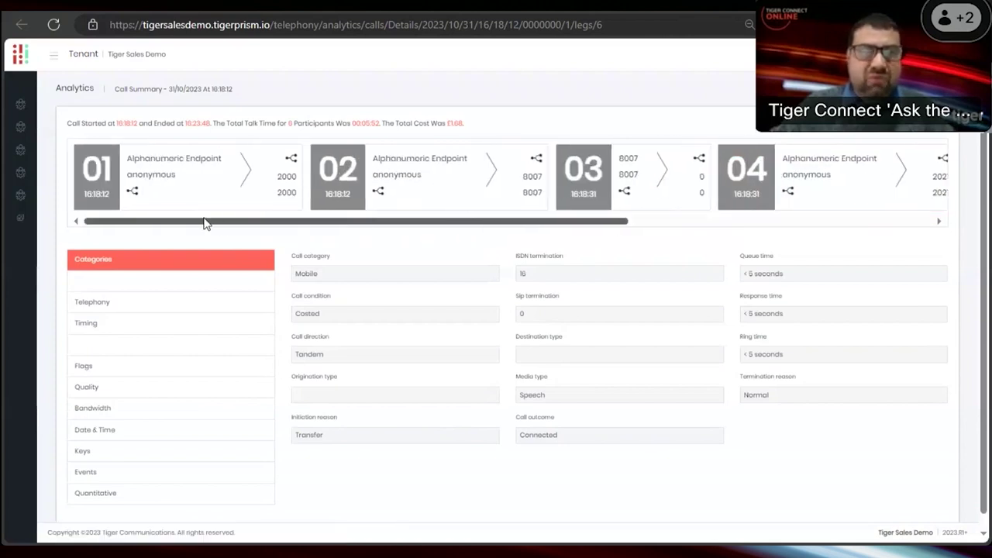
Display leg 01's category details and examine its Initiation reason, Call outcome and Termination reason.
click(192, 180)
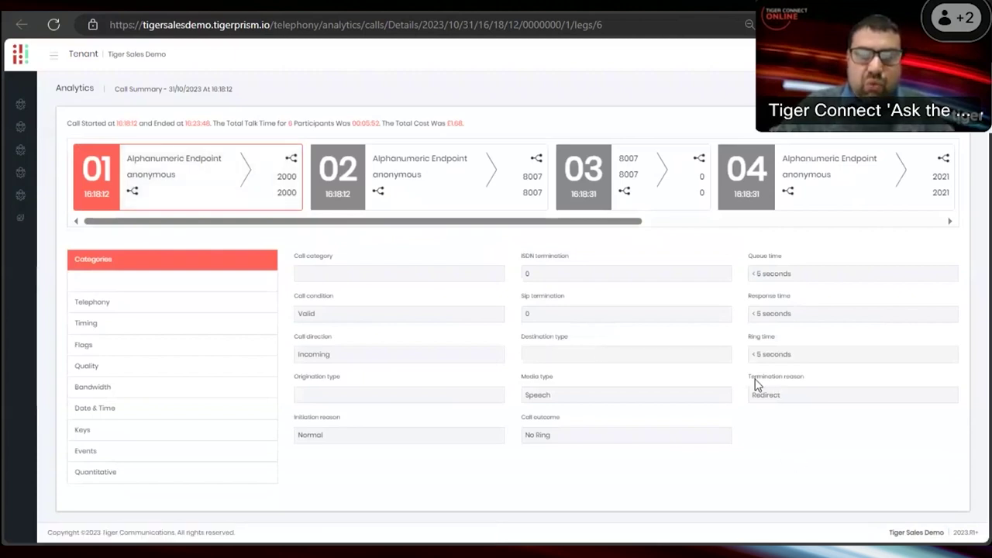
drag(348, 424, 293, 419)
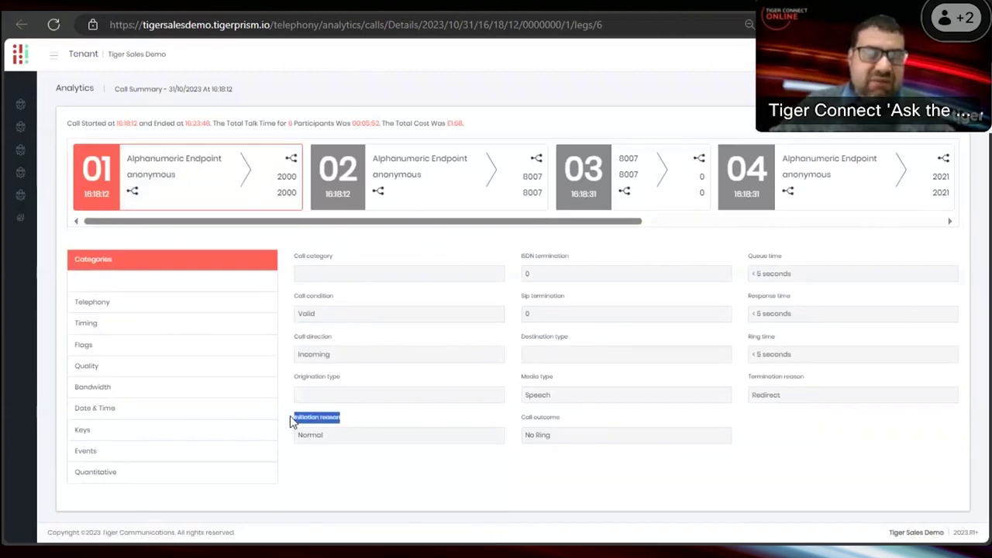
drag(802, 379, 745, 379)
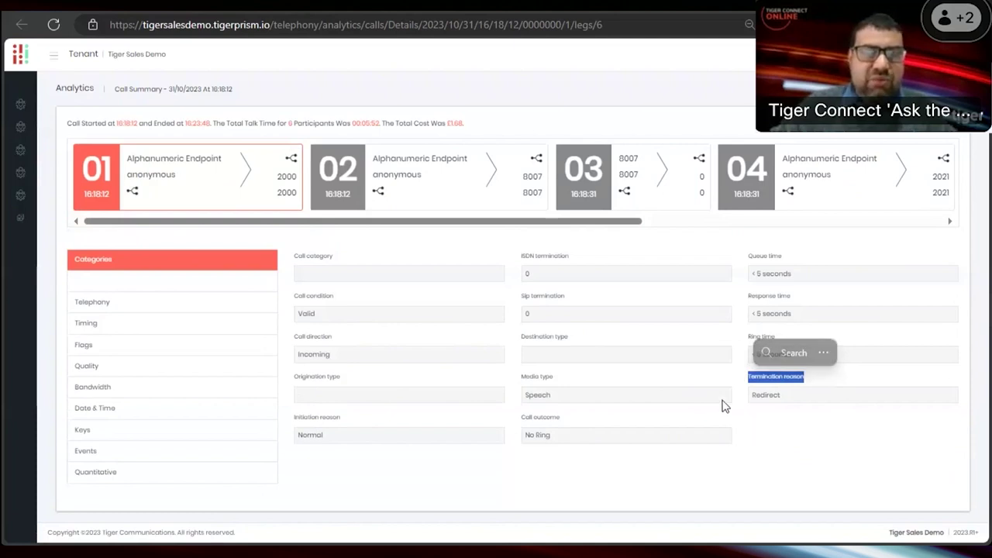
drag(341, 418, 297, 422)
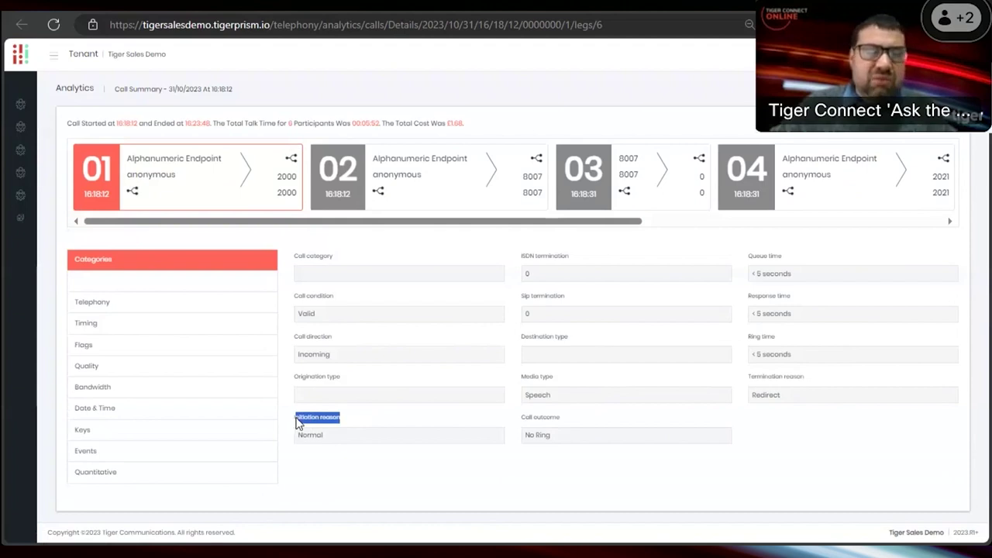
drag(804, 379, 755, 379)
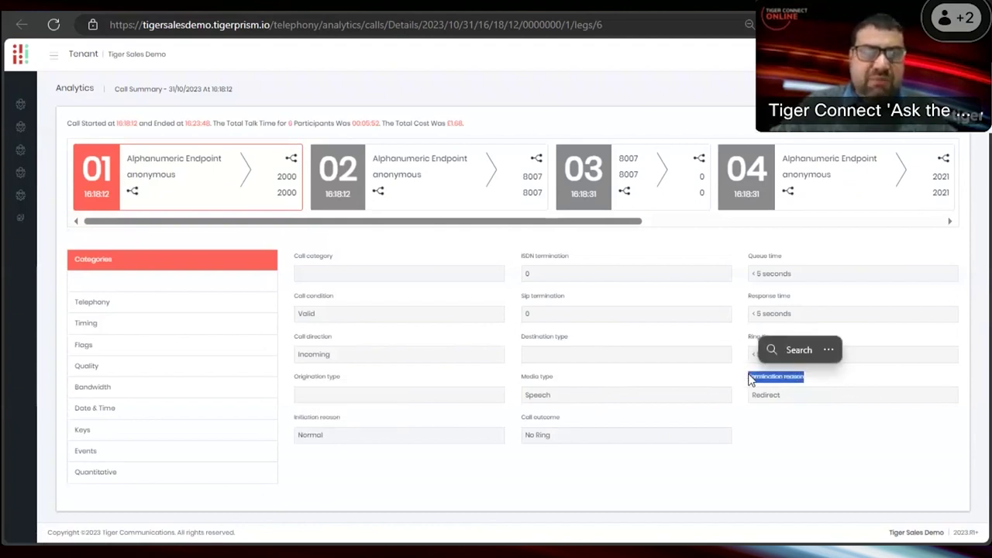
drag(316, 436, 287, 441)
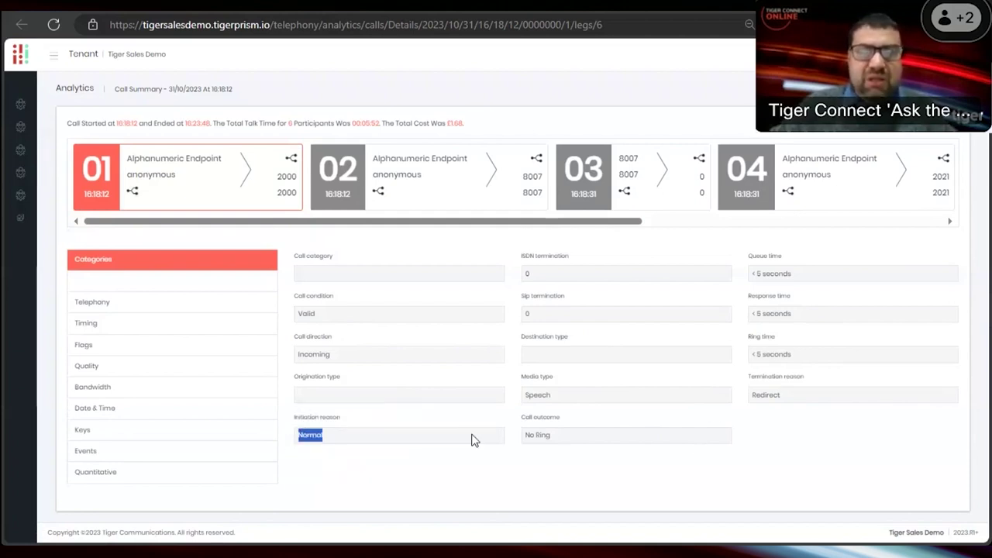
drag(527, 436, 554, 452)
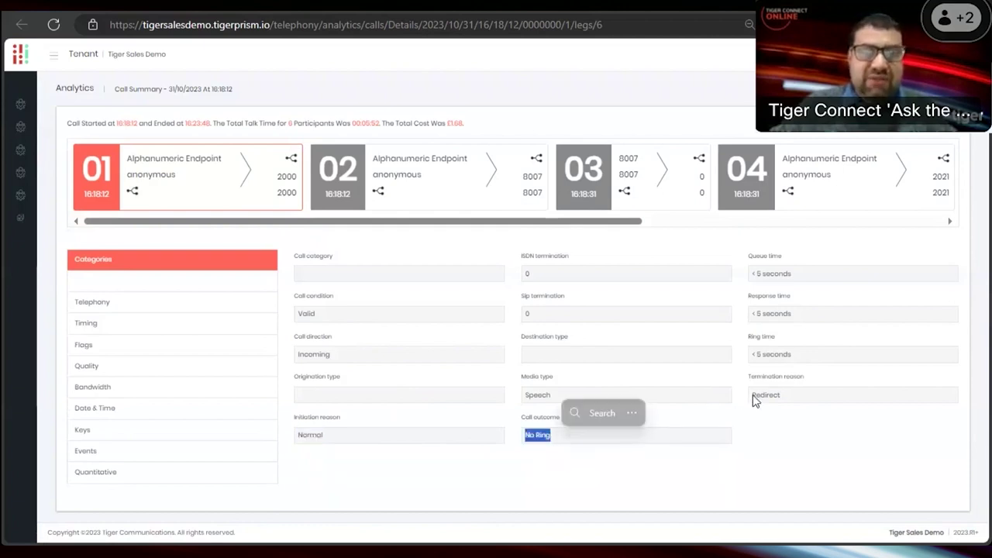
drag(752, 396, 781, 397)
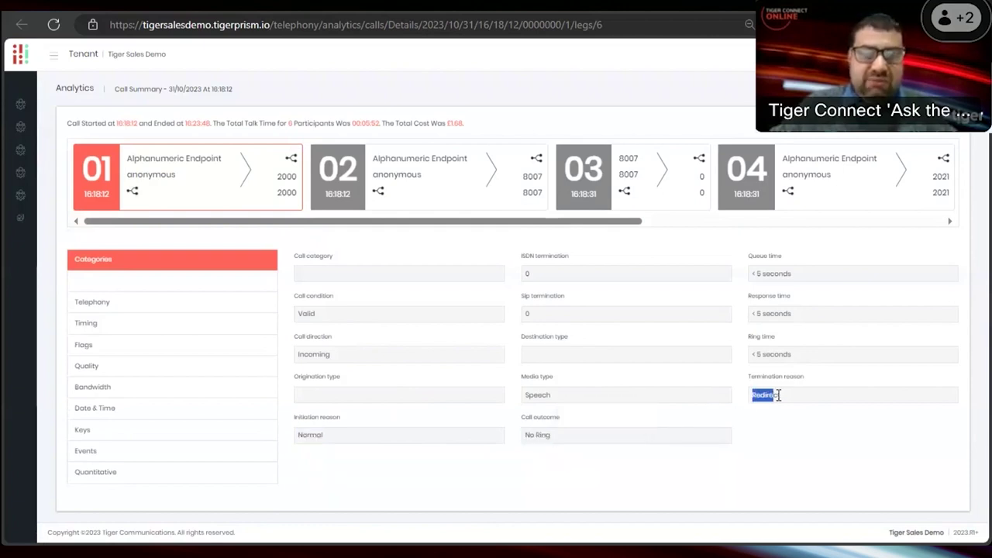
Display leg 02's details and examine how the leg was initiated, its outcome and why it terminated.
click(406, 170)
drag(291, 442, 339, 443)
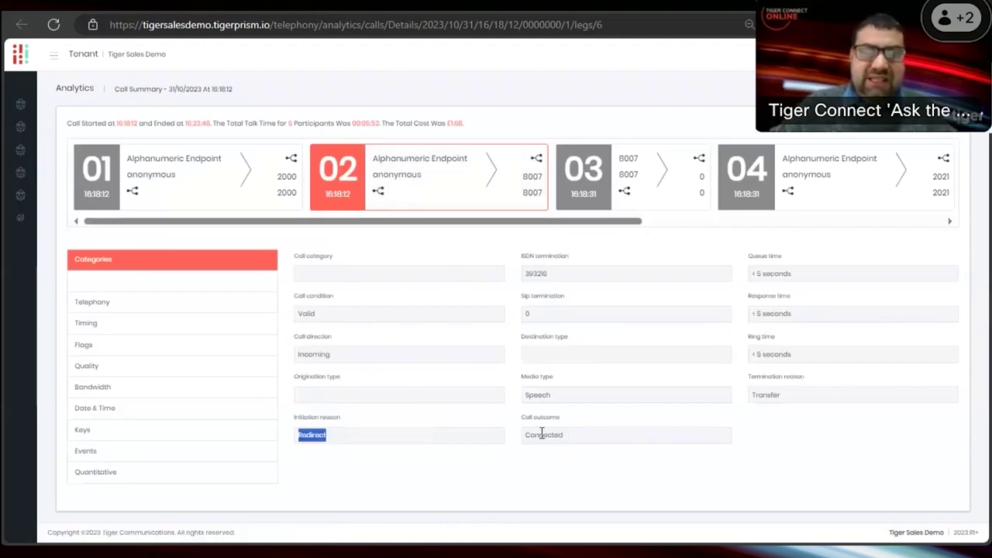
drag(526, 434, 552, 435)
drag(788, 396, 749, 395)
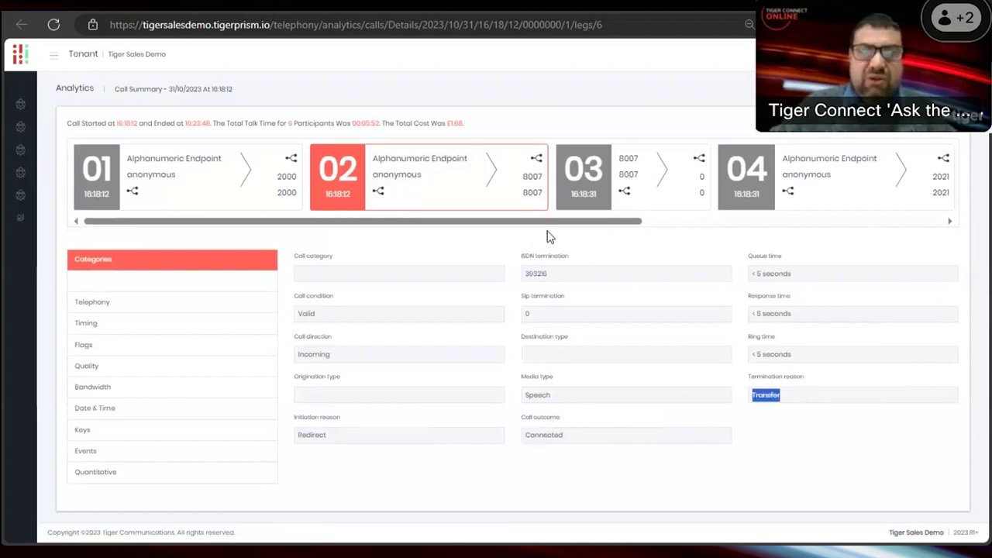
Display the details of legs 03 and 04 in turn and review their initiation, outcome and termination values.
click(623, 193)
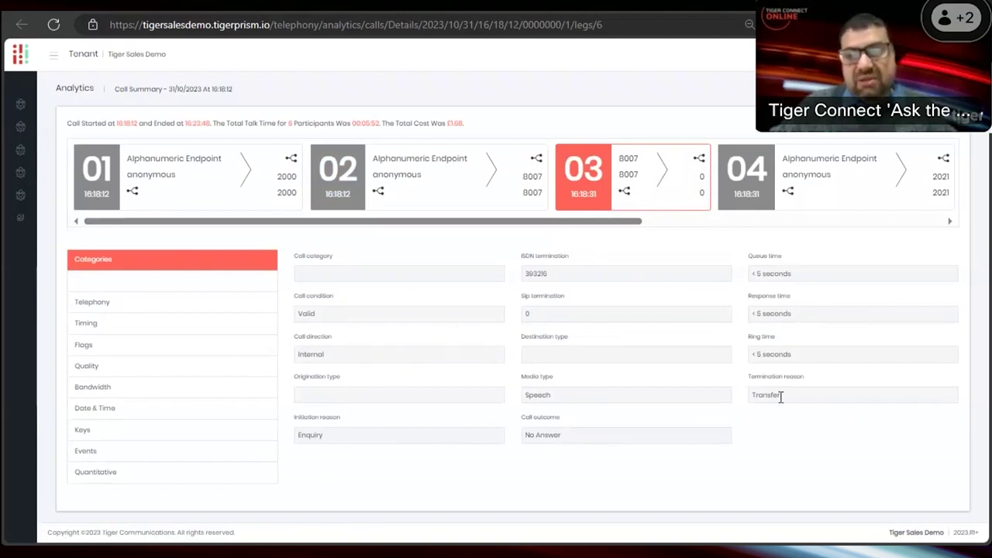
click(805, 168)
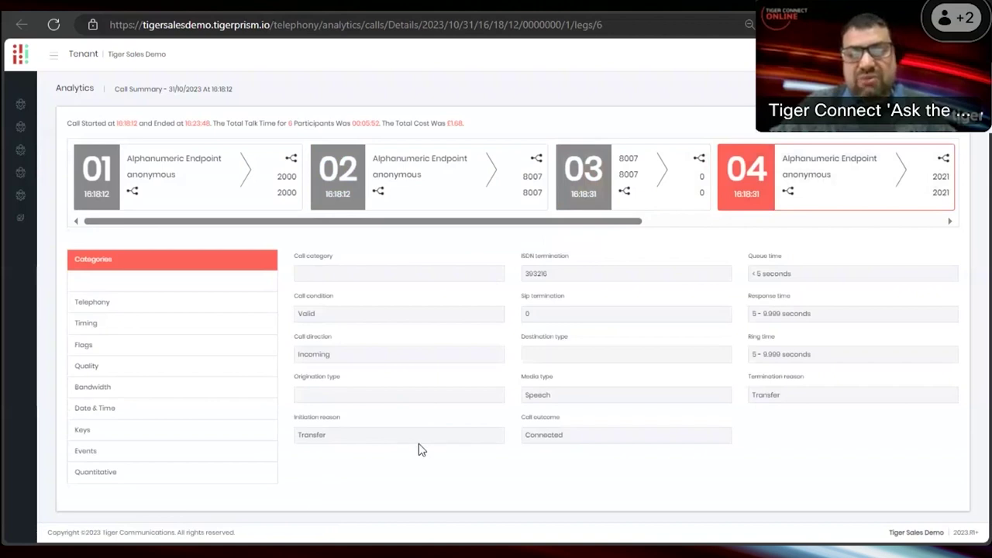
Add the Call Guid column to the call legs report, move it to the first position and run the report.
double_click(535, 434)
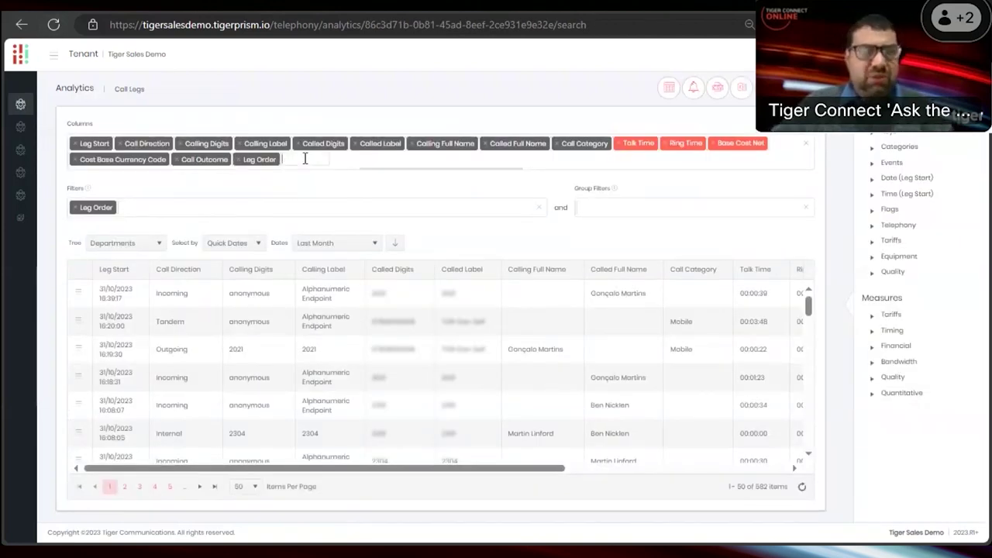
text(ll)
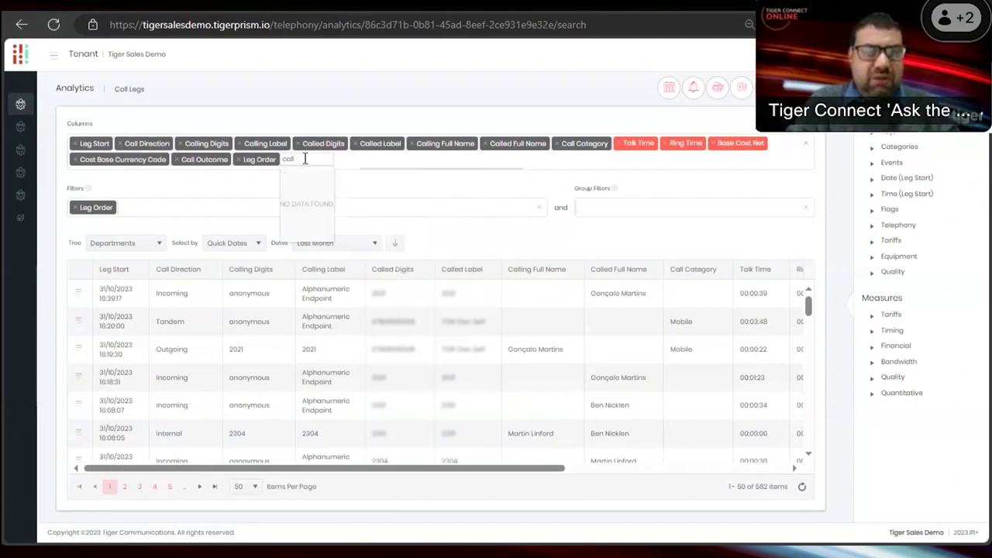
key(BackSpace)
key(BackSpace)
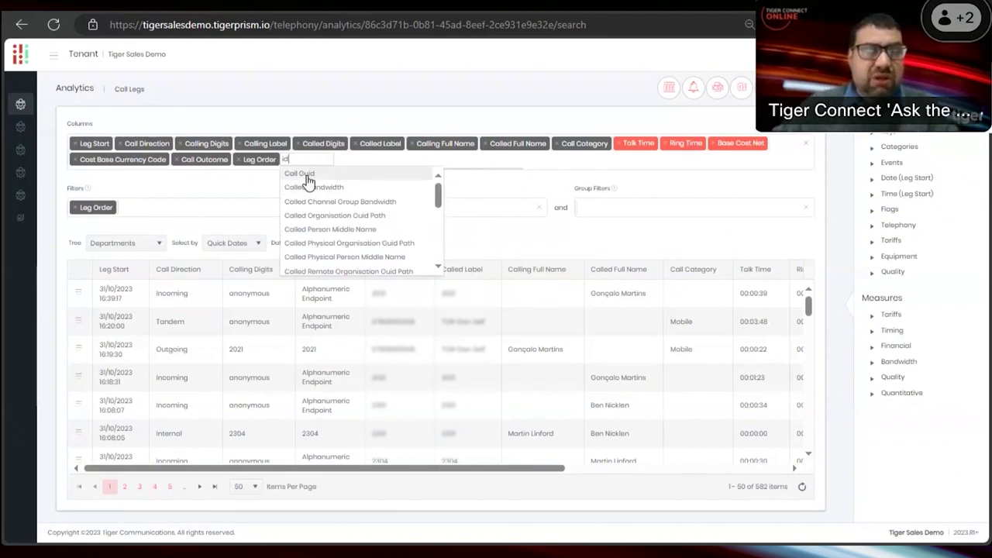
click(308, 180)
drag(312, 163, 91, 144)
click(394, 243)
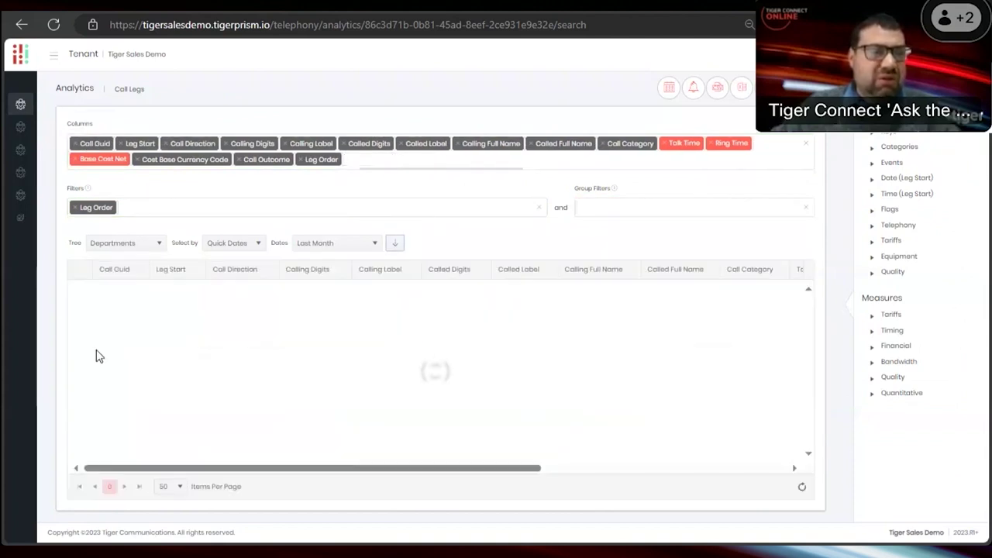
Filter the call legs on Call Guid containing the complete identifier copied from the first row, and run the report.
triple_click(103, 308)
key(ctrl+c)
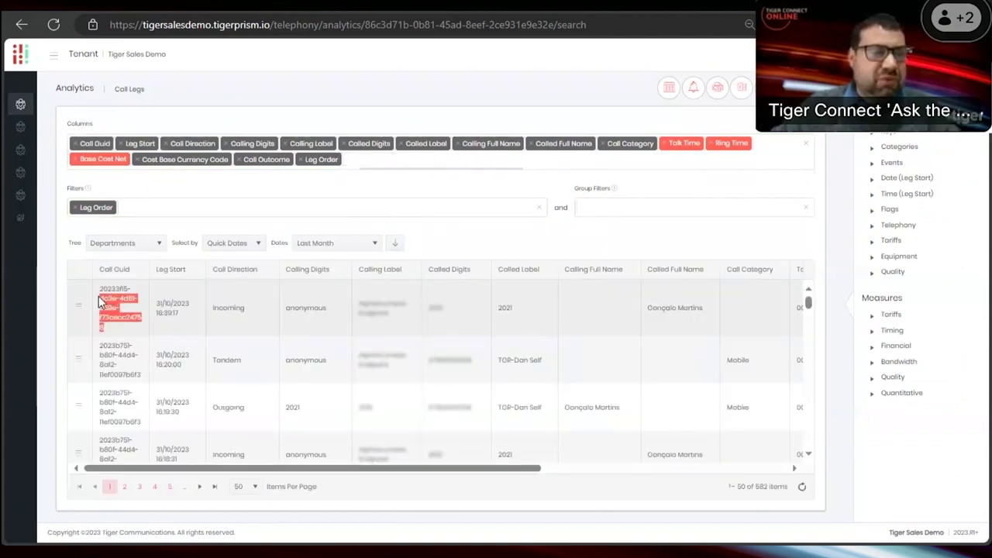
drag(95, 145, 155, 206)
click(152, 250)
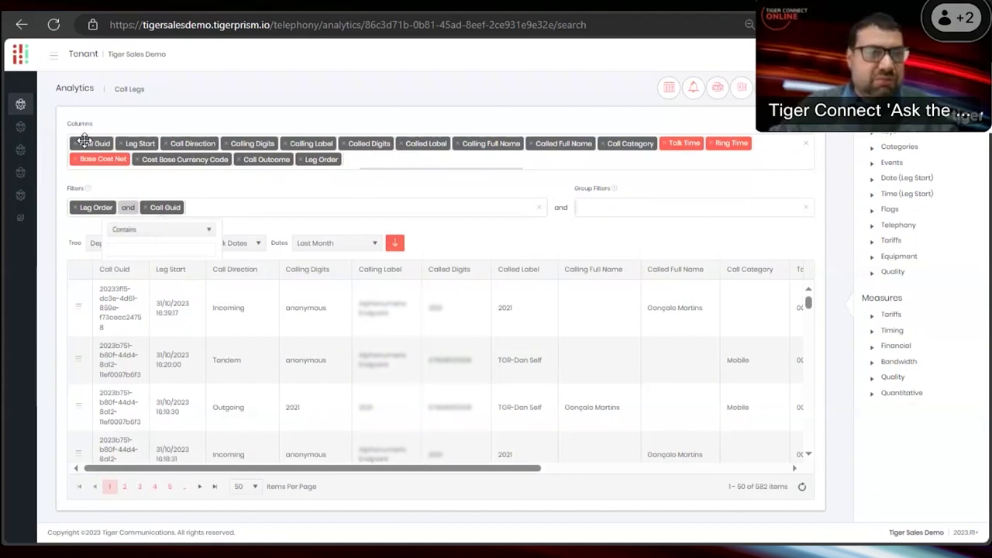
drag(108, 335, 97, 285)
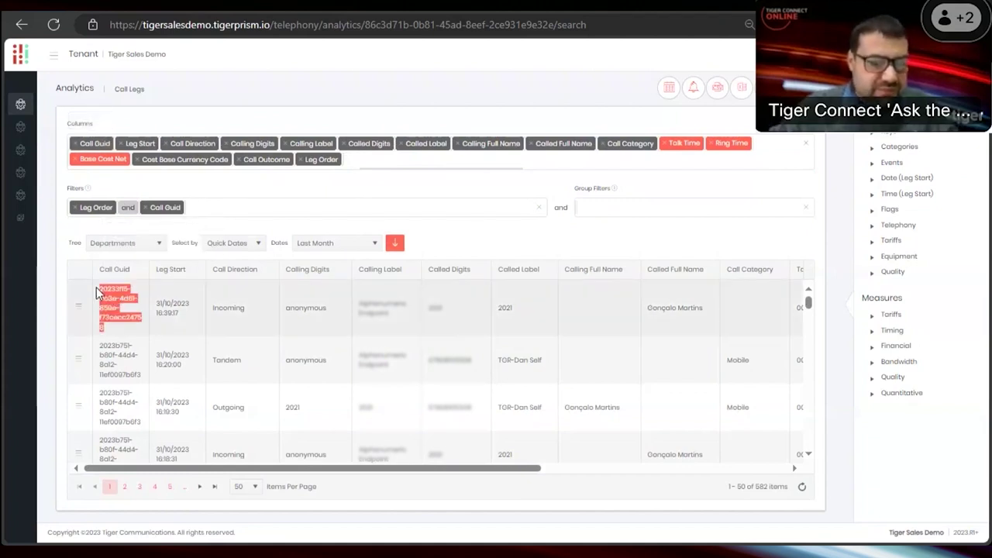
click(157, 208)
click(135, 249)
key(ctrl+v)
click(395, 244)
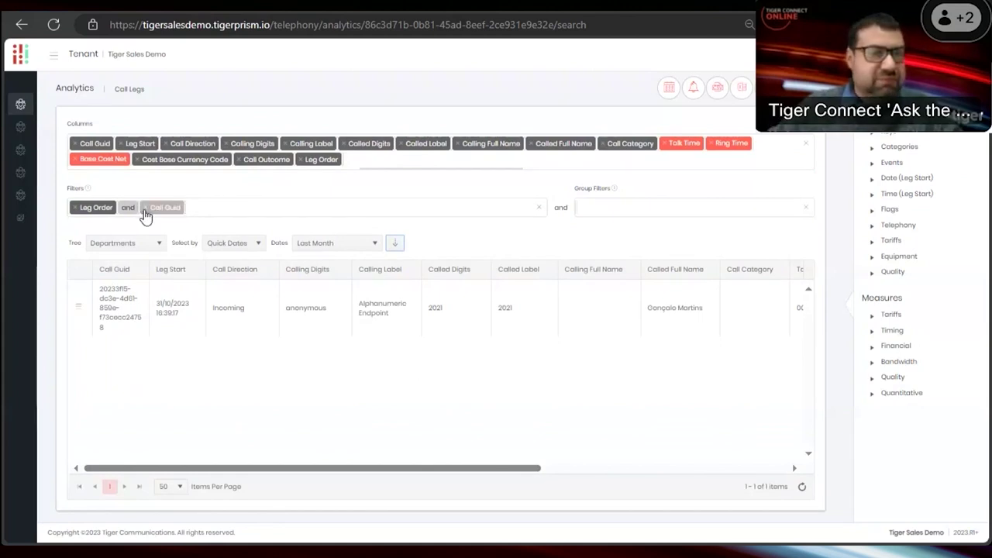
mouse_move(146, 214)
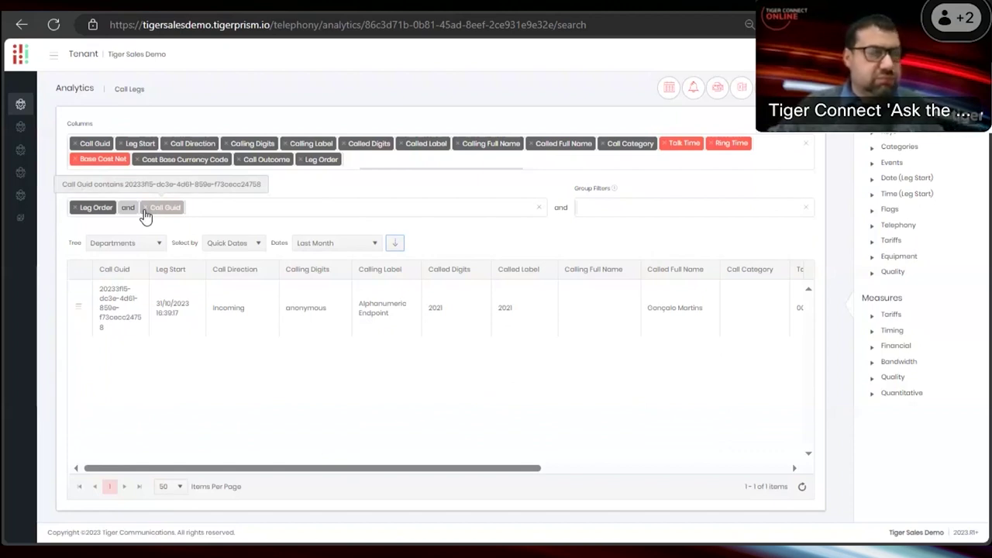
Open a fresh Call Legs report with the default columns and run it for Today.
mouse_move(53, 116)
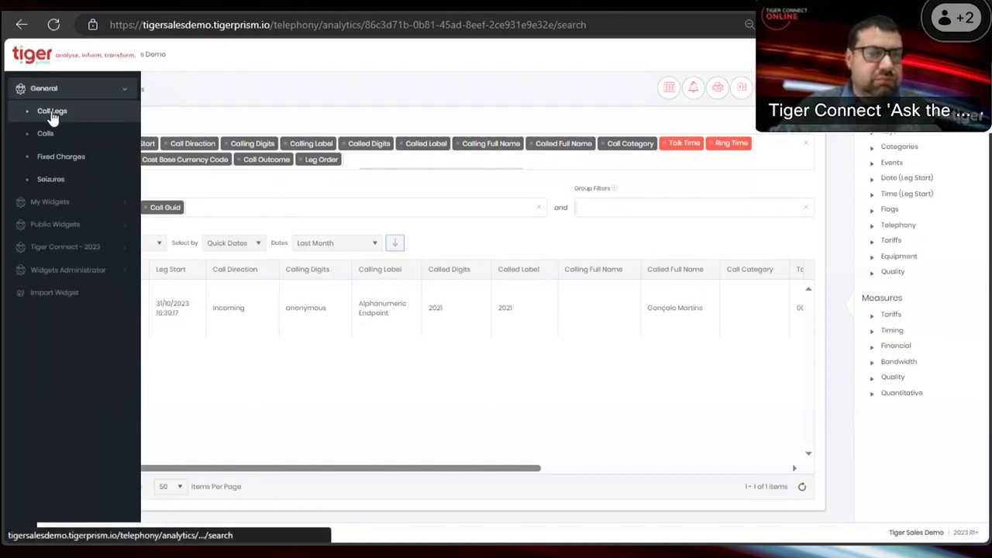
click(52, 115)
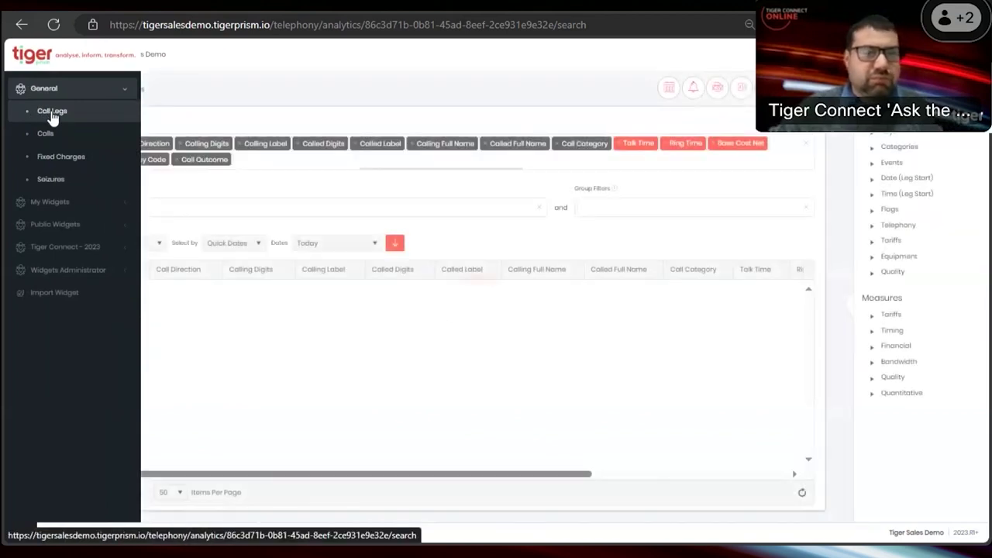
click(395, 245)
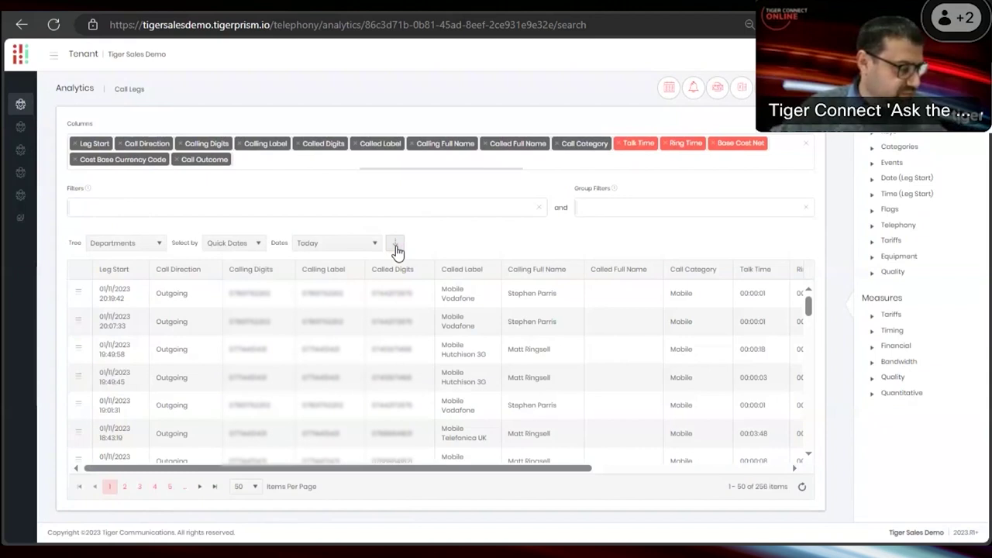
click(395, 246)
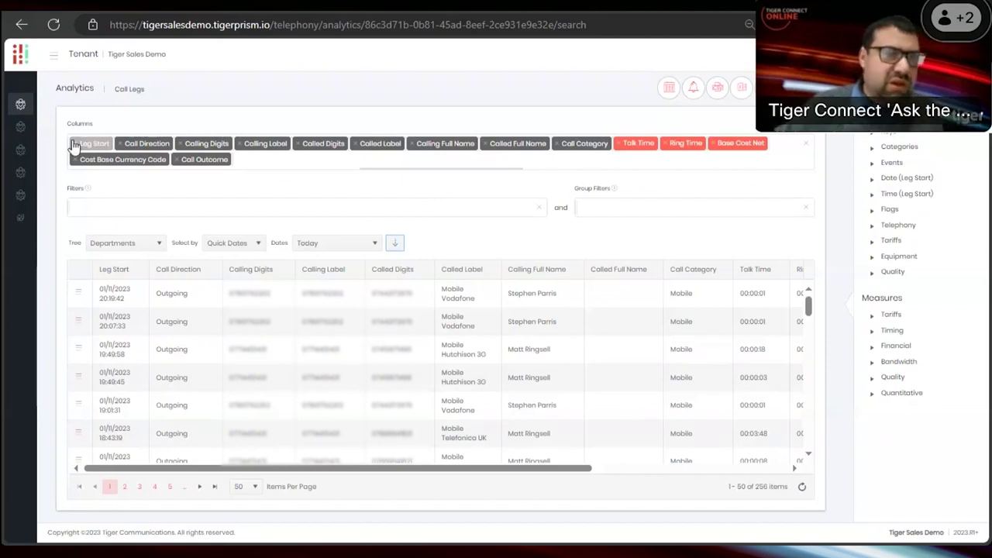
Replace all report columns with Collecting CDR Source, Sip Termination Cause and Call Termination Cause.
click(806, 146)
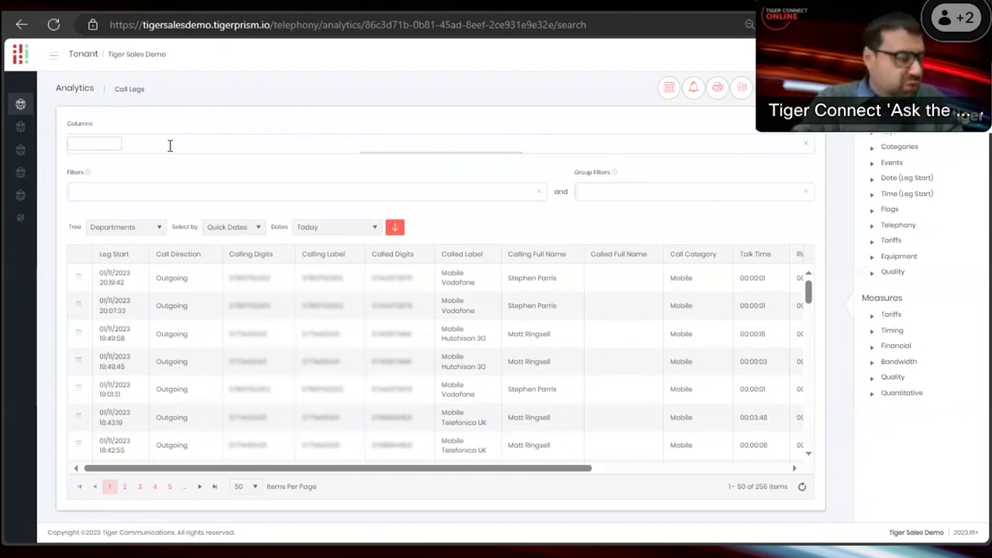
text(call)
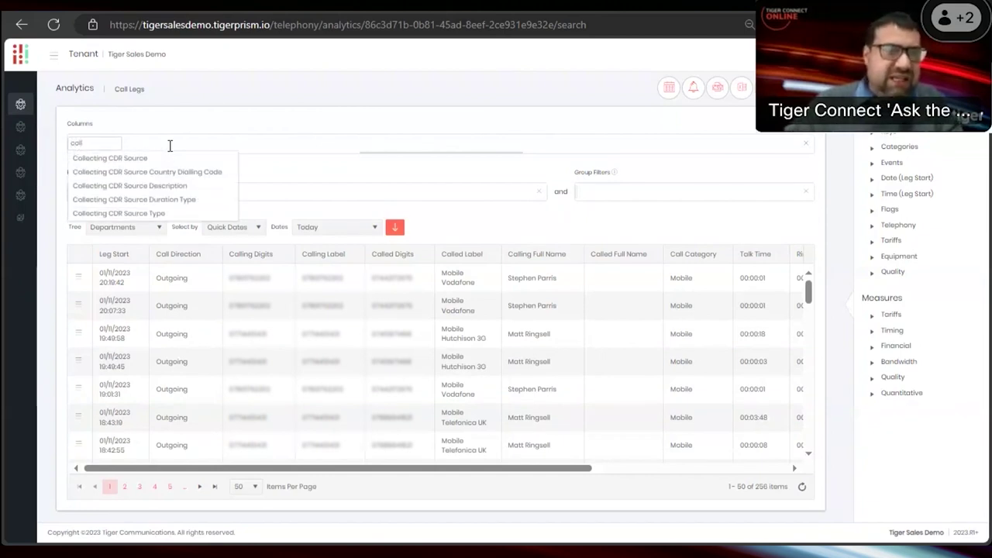
click(120, 161)
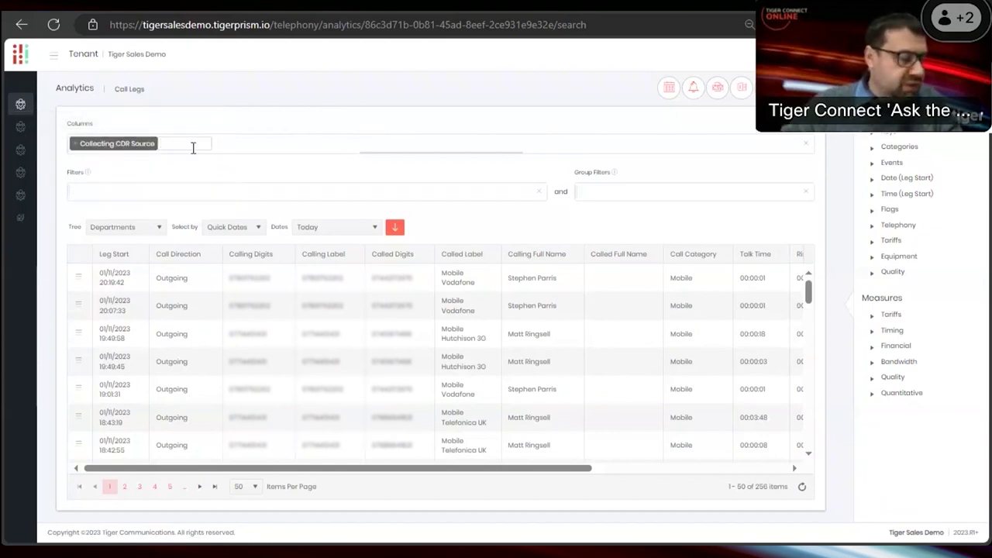
text(sip)
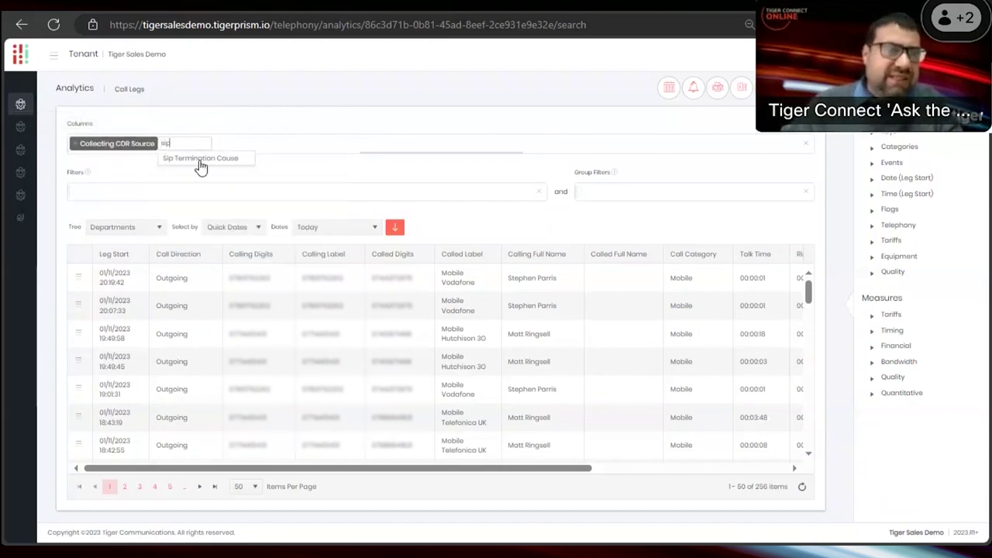
click(195, 162)
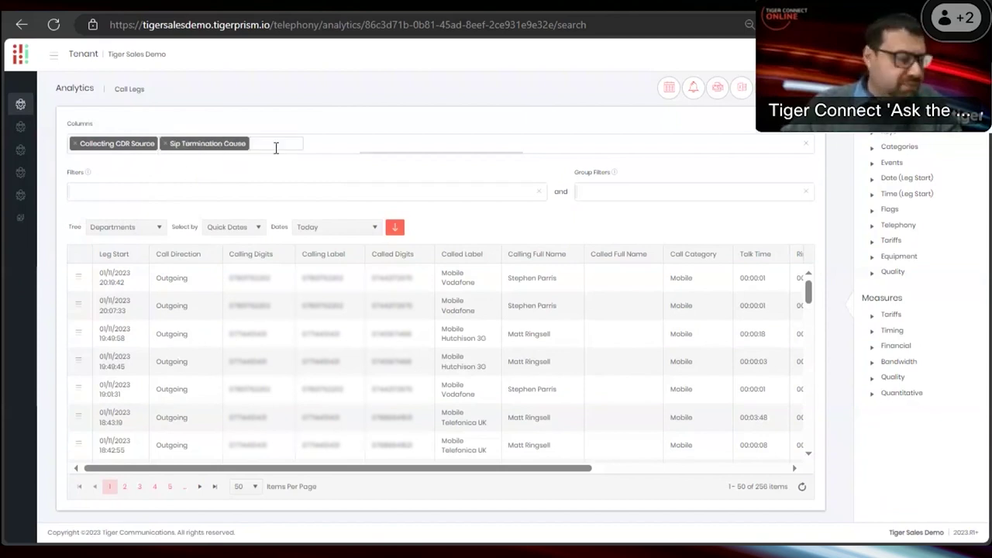
text(call)
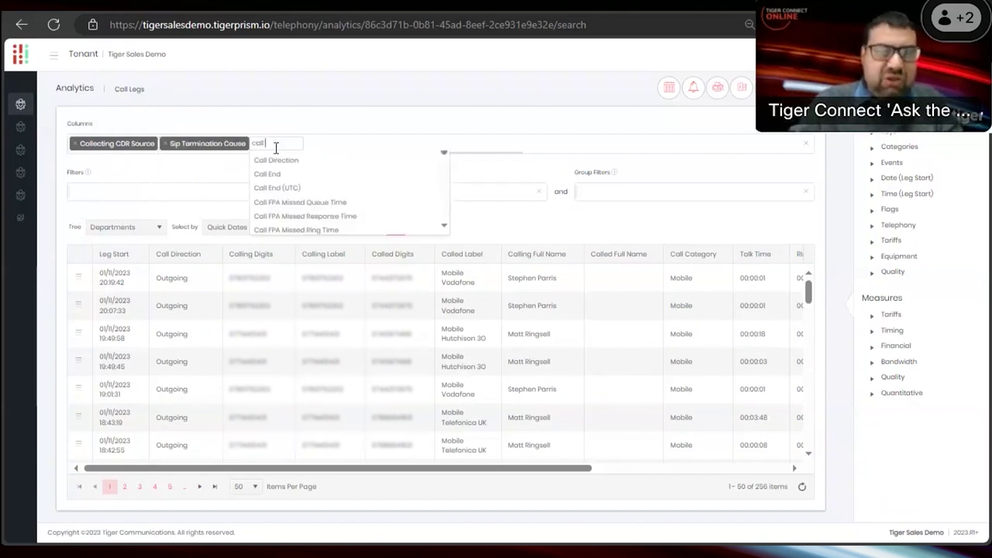
text( t)
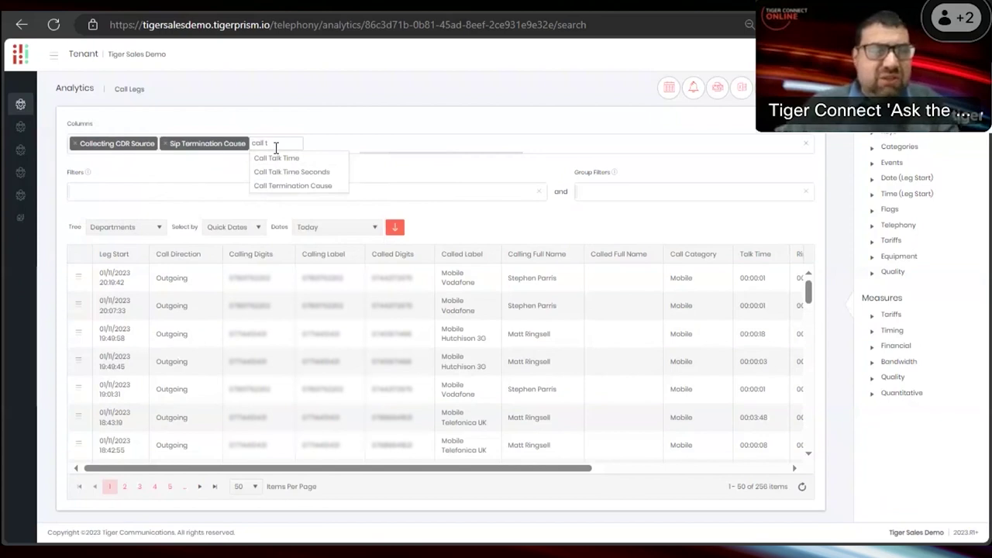
click(306, 185)
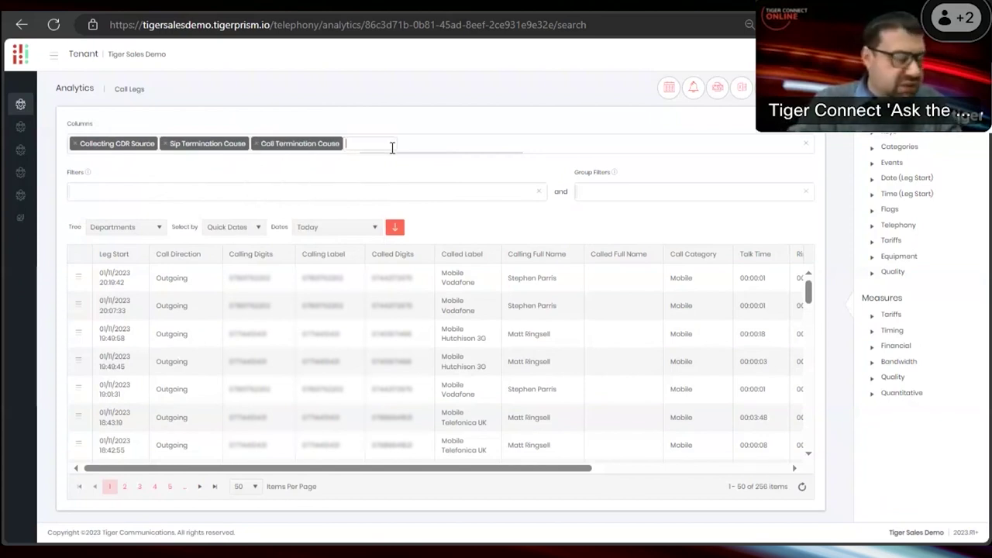
Add the Leg Count measure aggregated as Count and run the report.
text(leg)
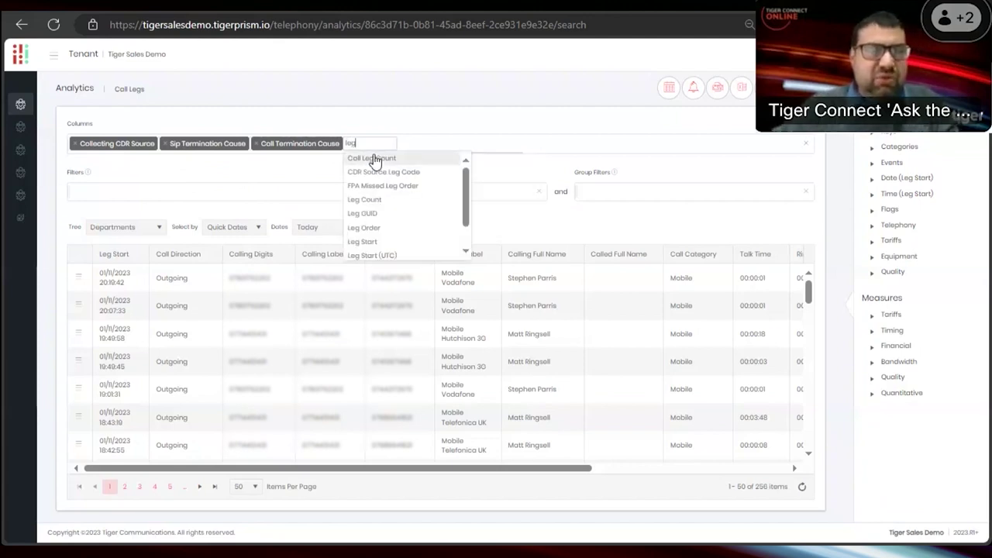
click(369, 199)
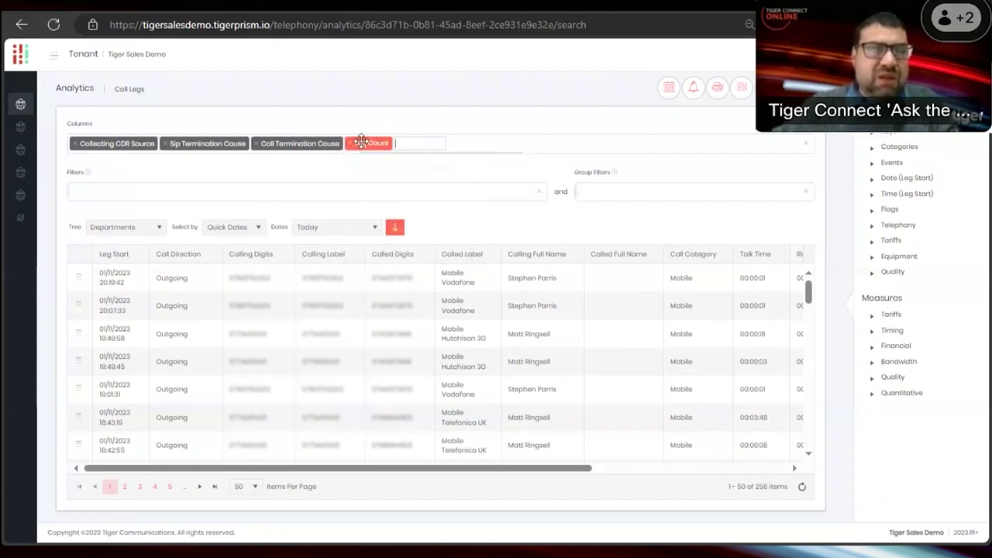
click(366, 145)
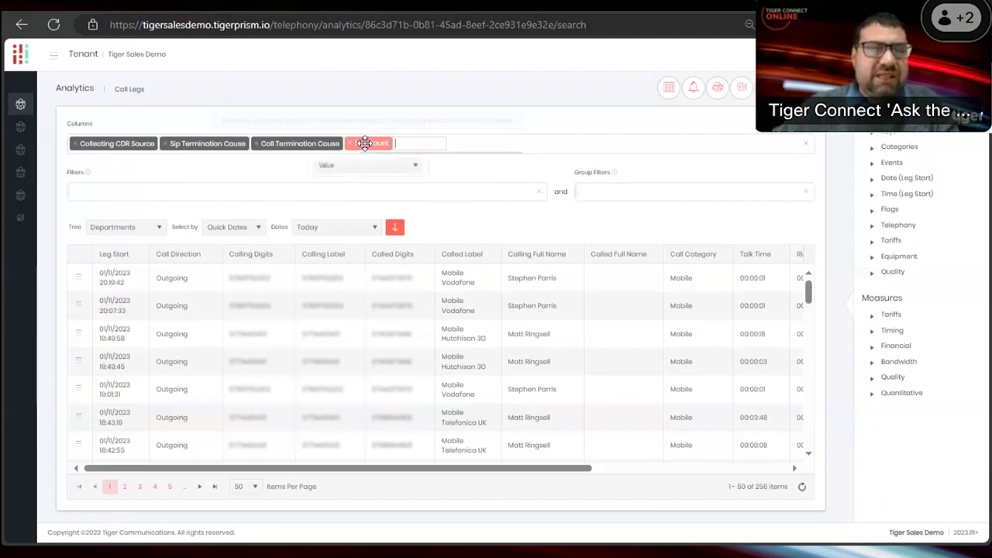
click(376, 170)
scroll(341, 255, down, 2)
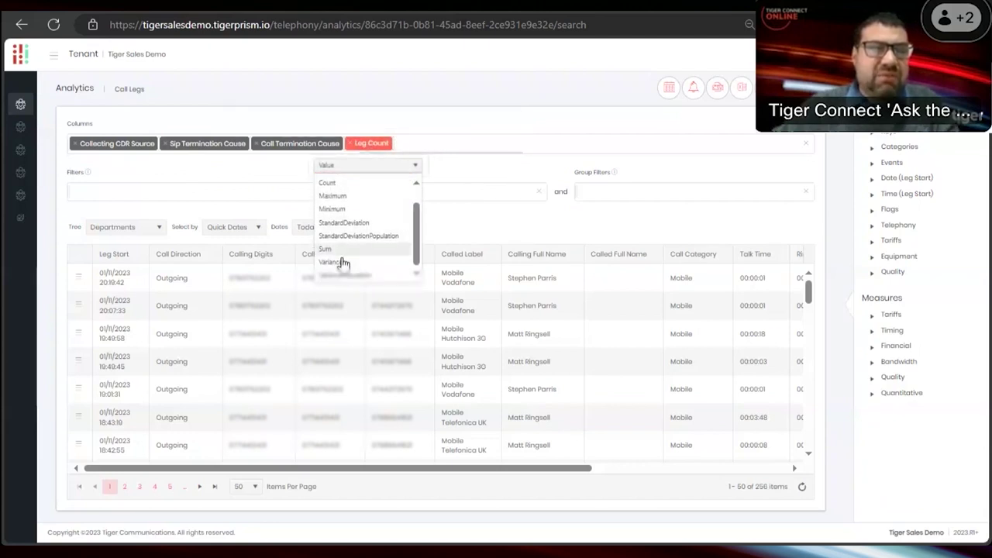
click(327, 183)
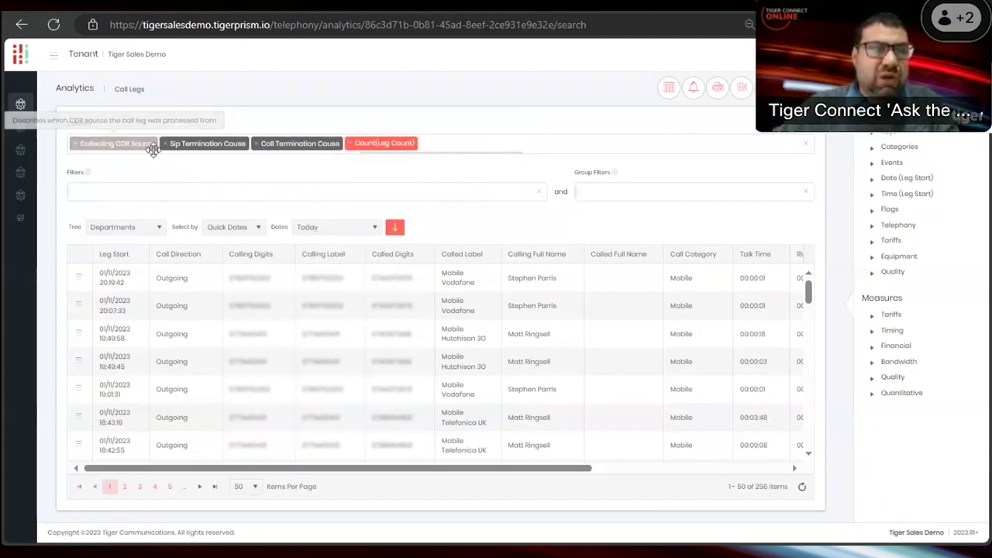
click(400, 231)
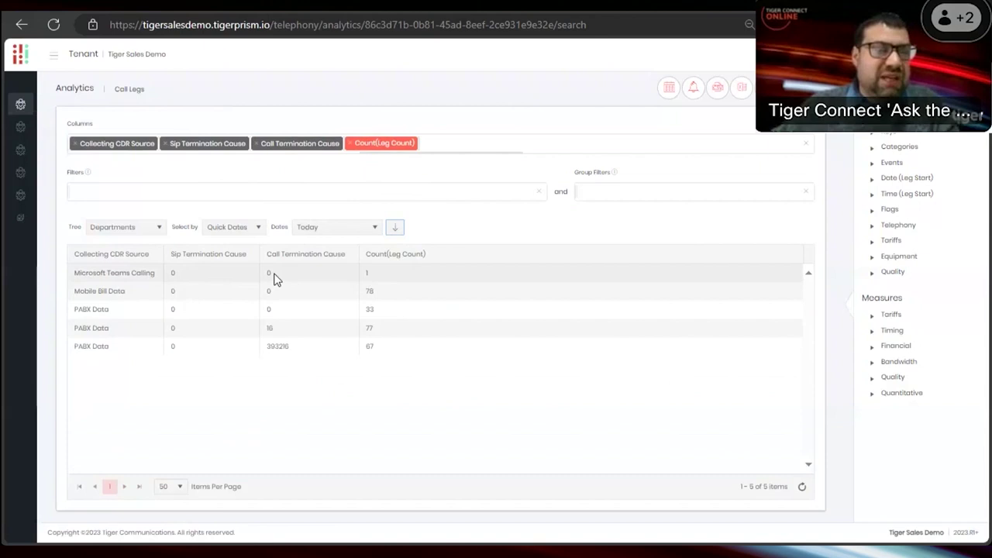
Set the report's date range to This Year and run it again.
click(325, 228)
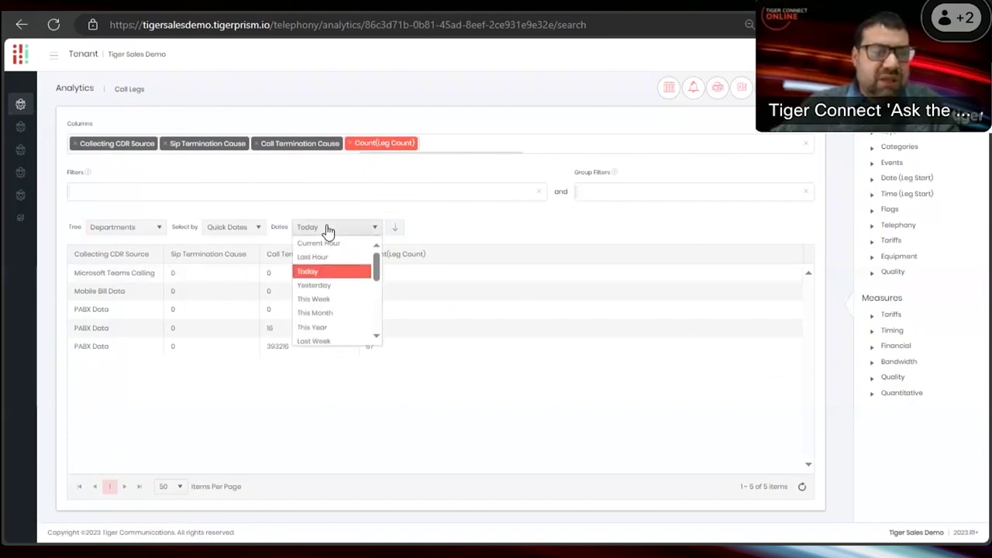
click(329, 311)
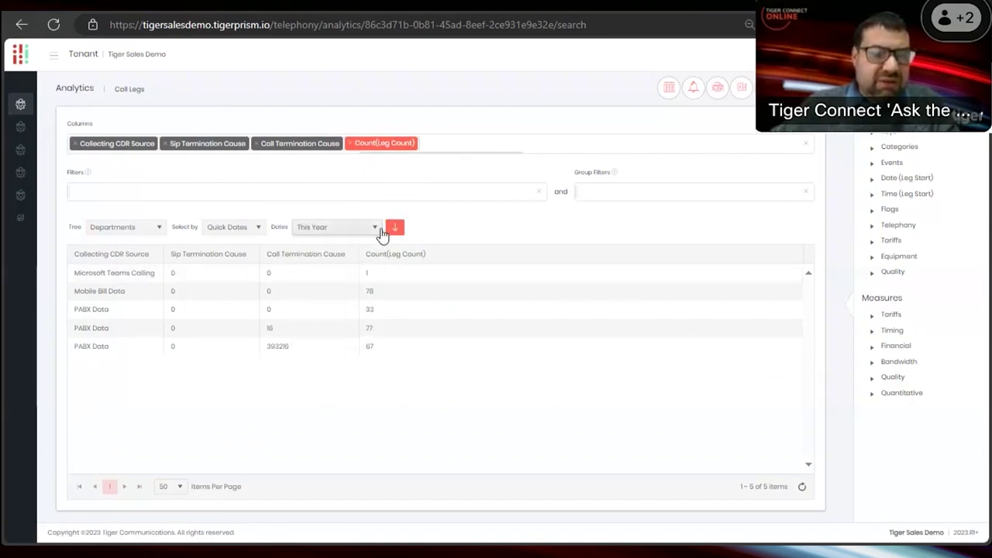
click(394, 232)
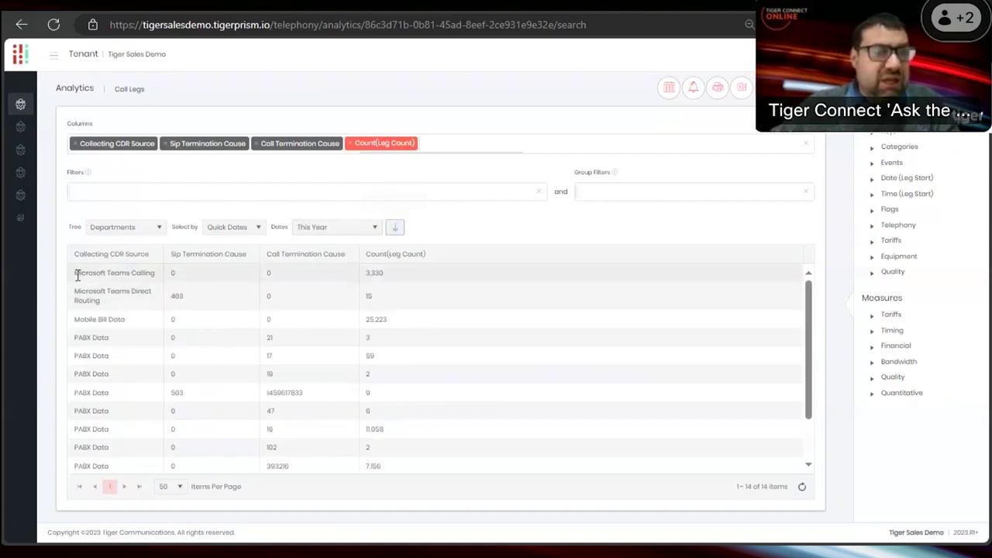
Examine the SIP and call termination causes listed for each collecting CDR source in the yearly results.
drag(398, 272, 165, 280)
drag(72, 291, 185, 298)
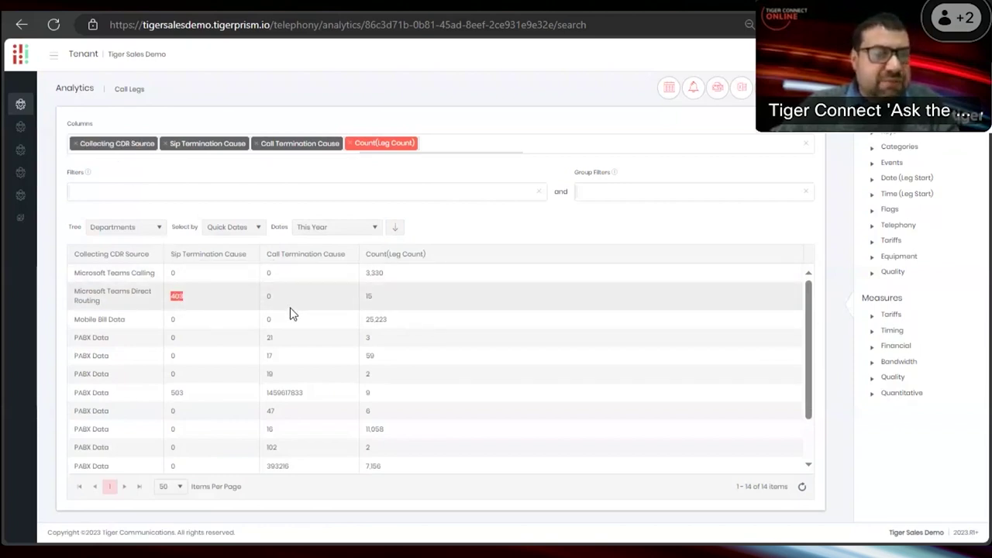
scroll(290, 312, down, 1)
scroll(89, 303, up, 1)
drag(80, 337, 345, 416)
scroll(341, 409, down, 1)
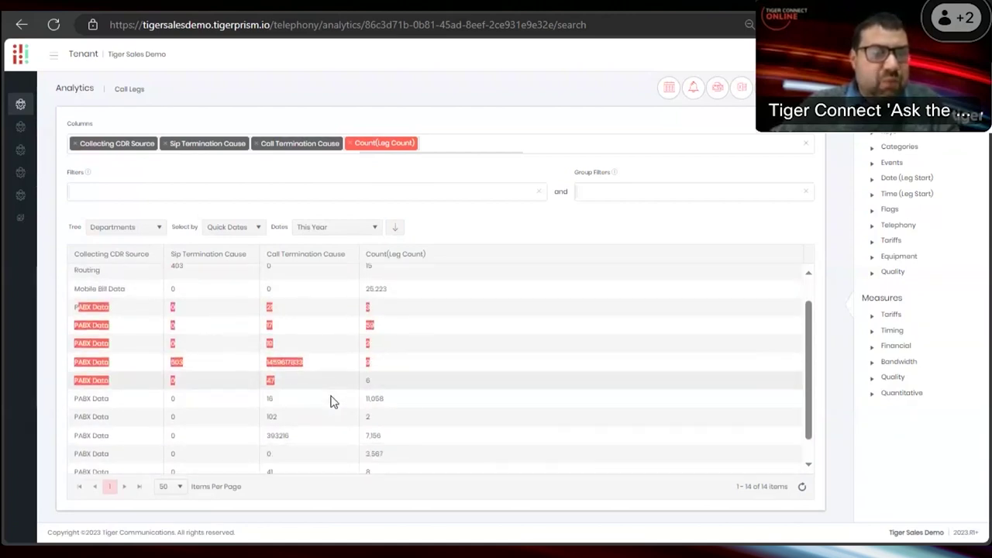
click(313, 380)
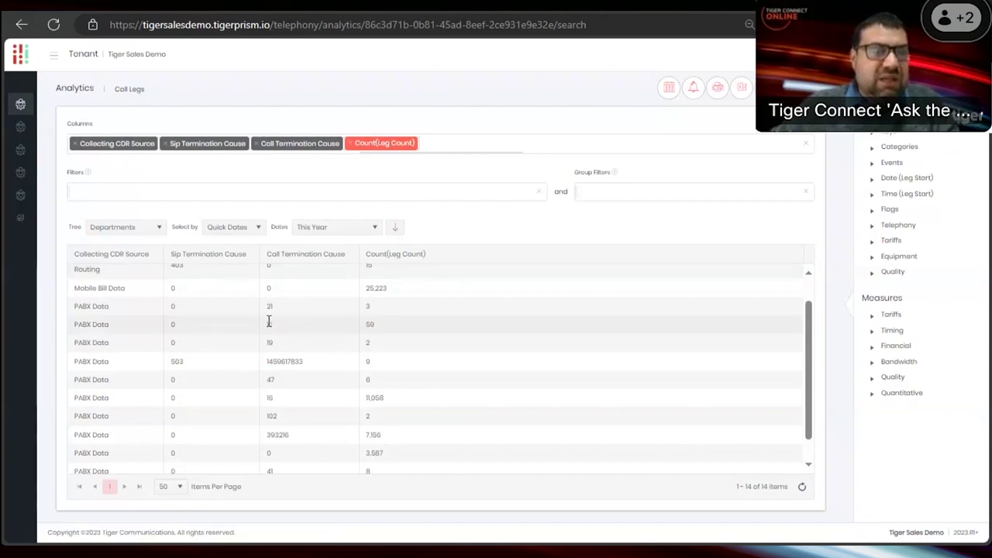
drag(268, 307, 282, 343)
click(287, 358)
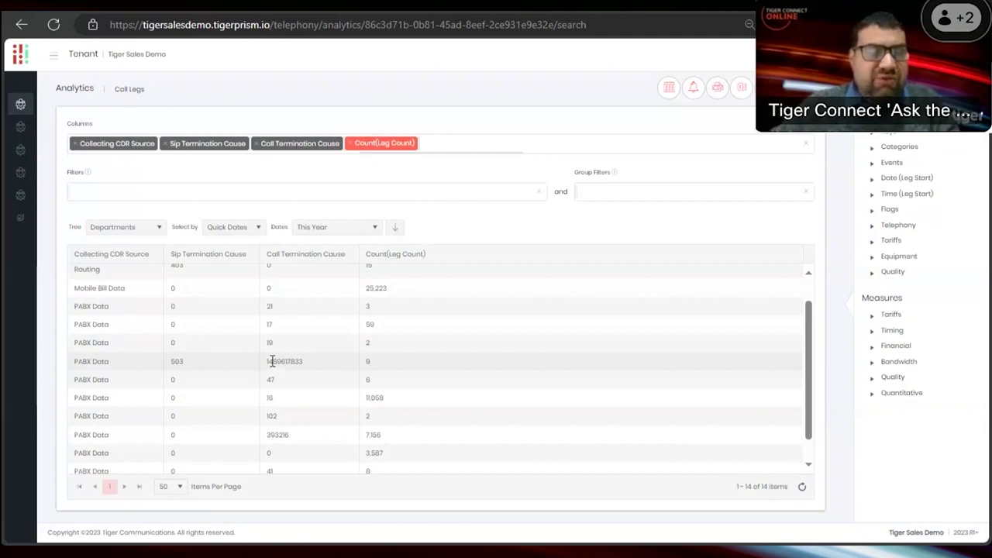
mouse_move(272, 362)
mouse_down()
mouse_move(302, 362)
mouse_move(264, 365)
mouse_move(277, 371)
mouse_up()
click(302, 363)
scroll(298, 383, down, 1)
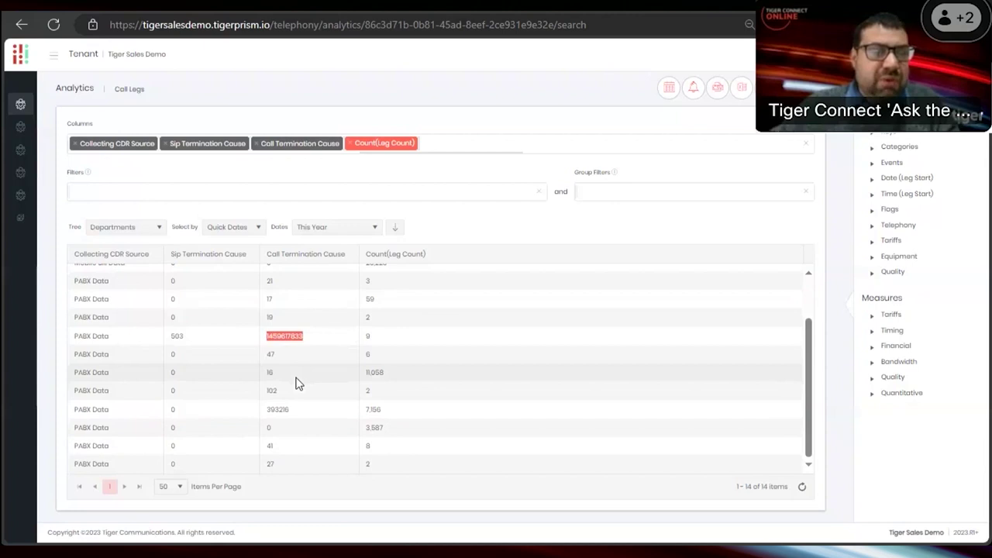
scroll(293, 386, up, 3)
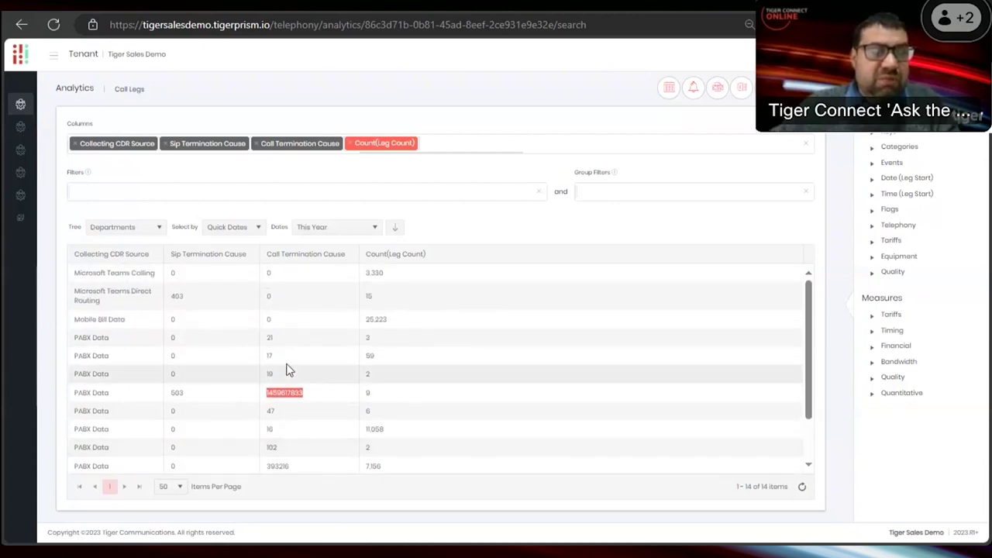
scroll(275, 347, down, 3)
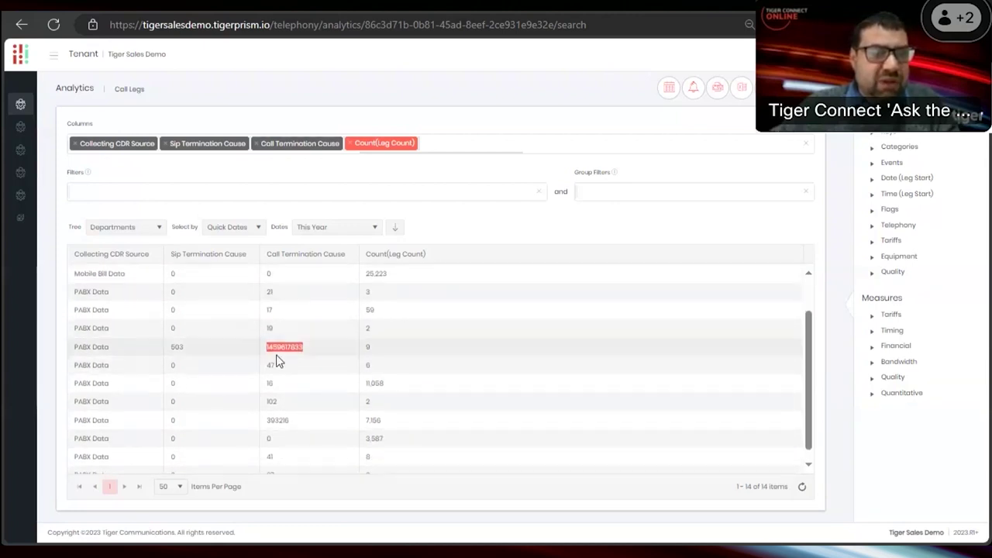
drag(291, 409, 267, 411)
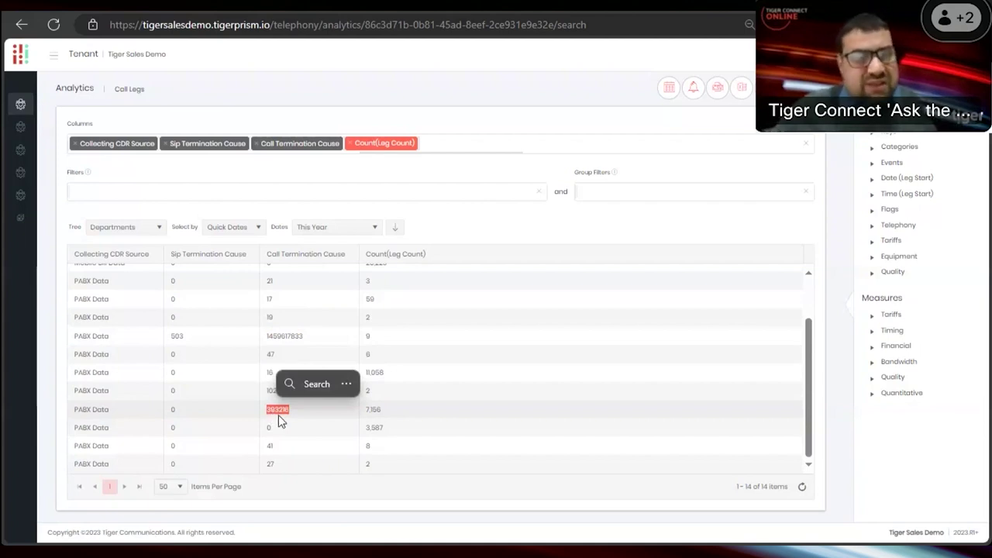
scroll(279, 416, up, 1)
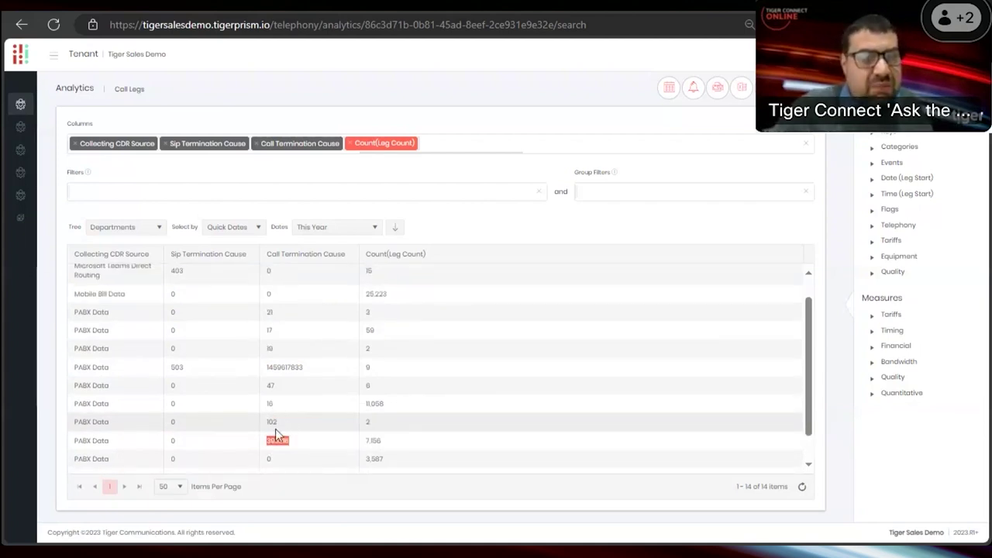
double_click(264, 403)
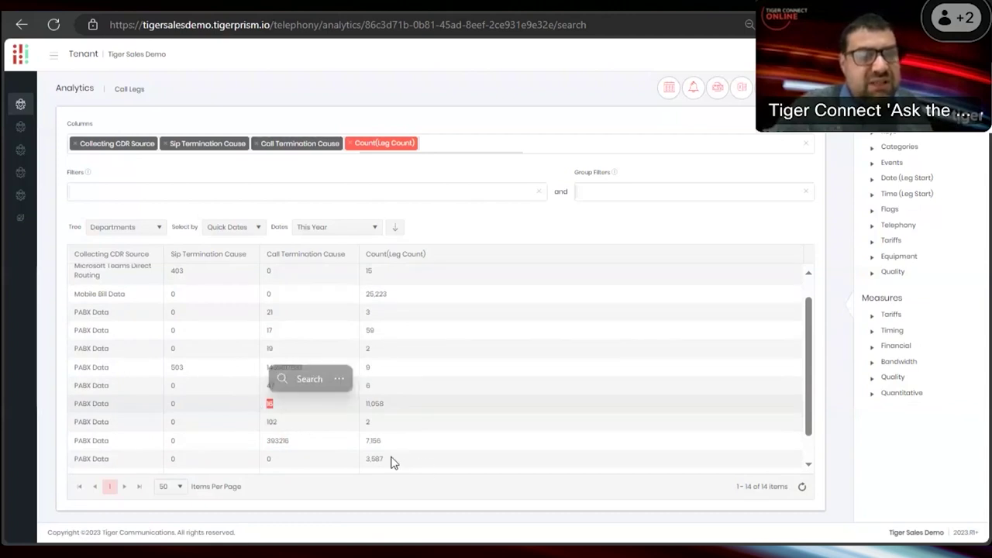
double_click(271, 421)
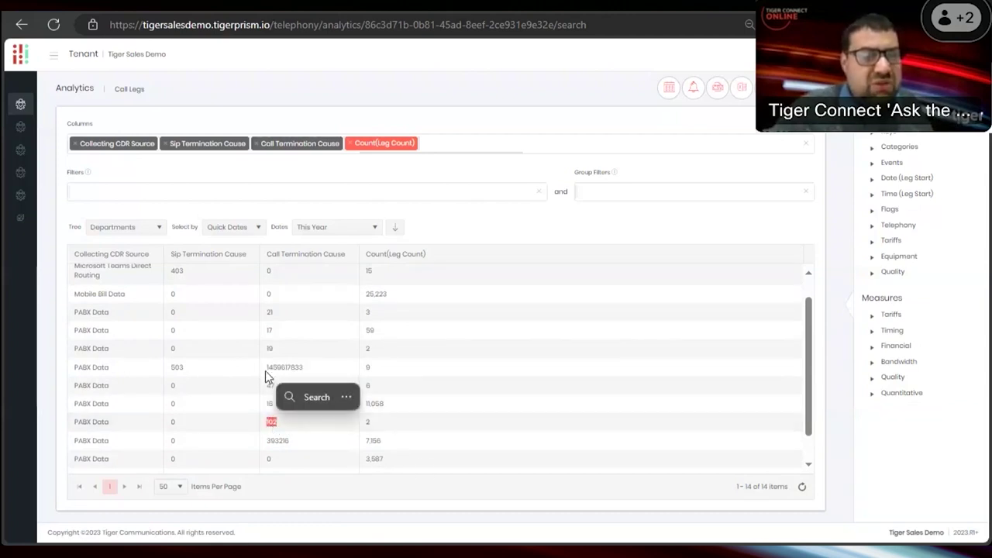
drag(268, 368, 305, 369)
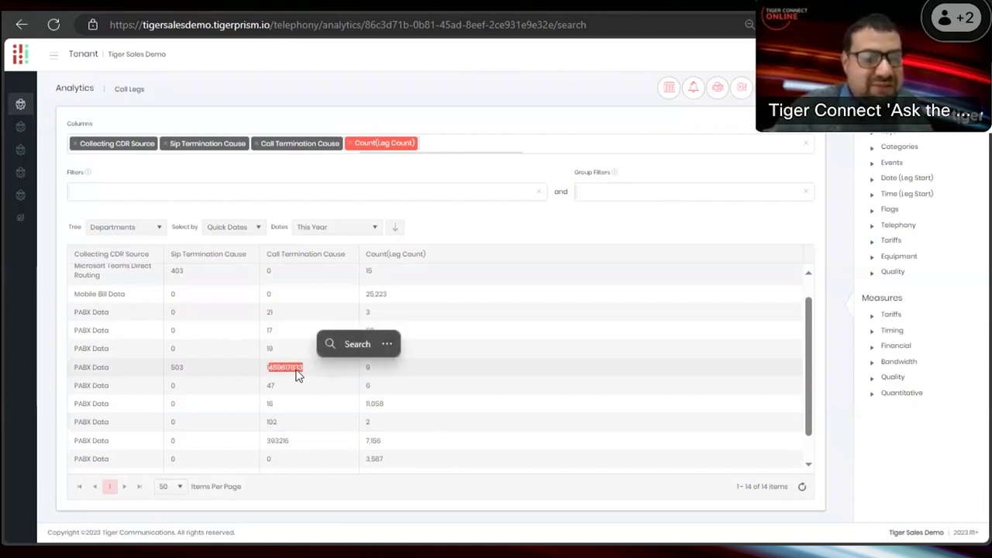
click(275, 329)
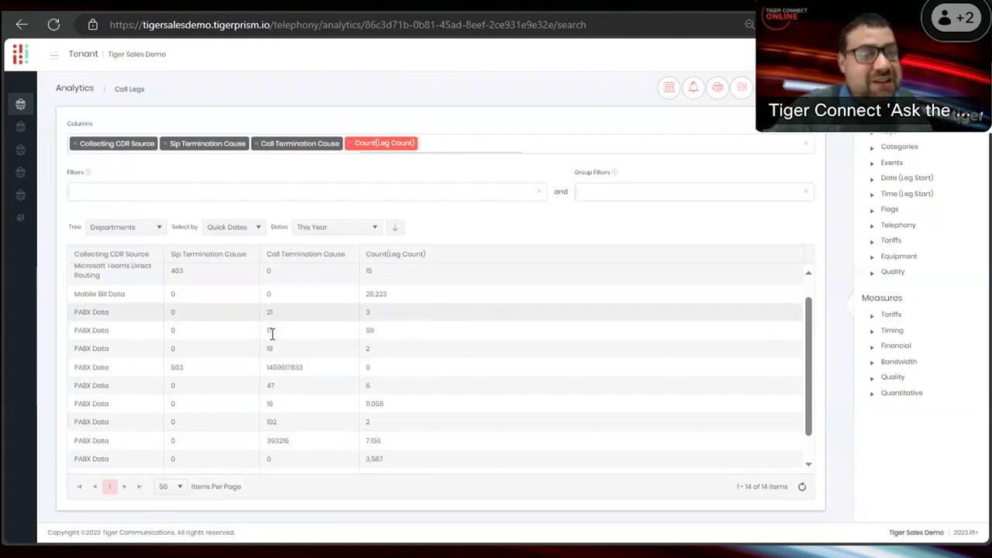
scroll(277, 334, down, 2)
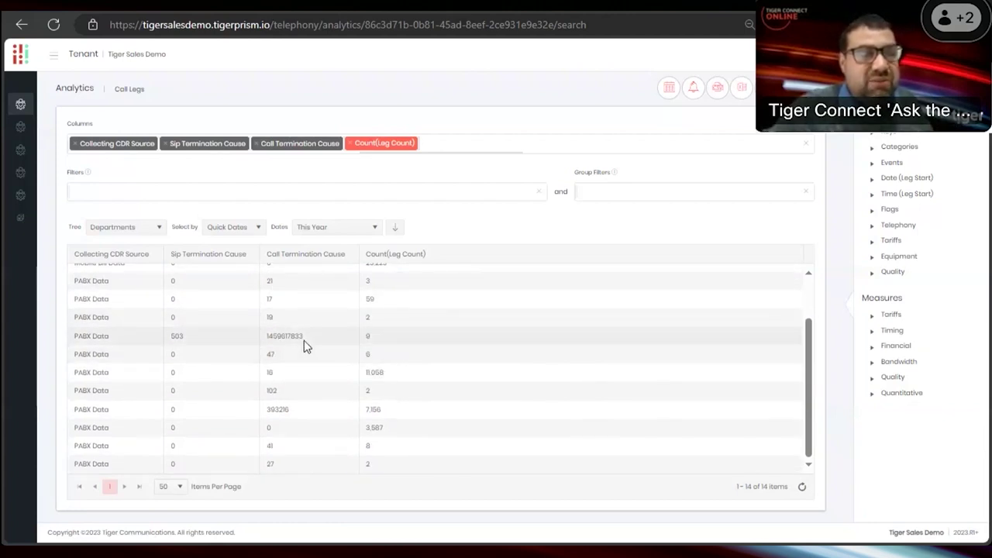
drag(303, 341, 262, 340)
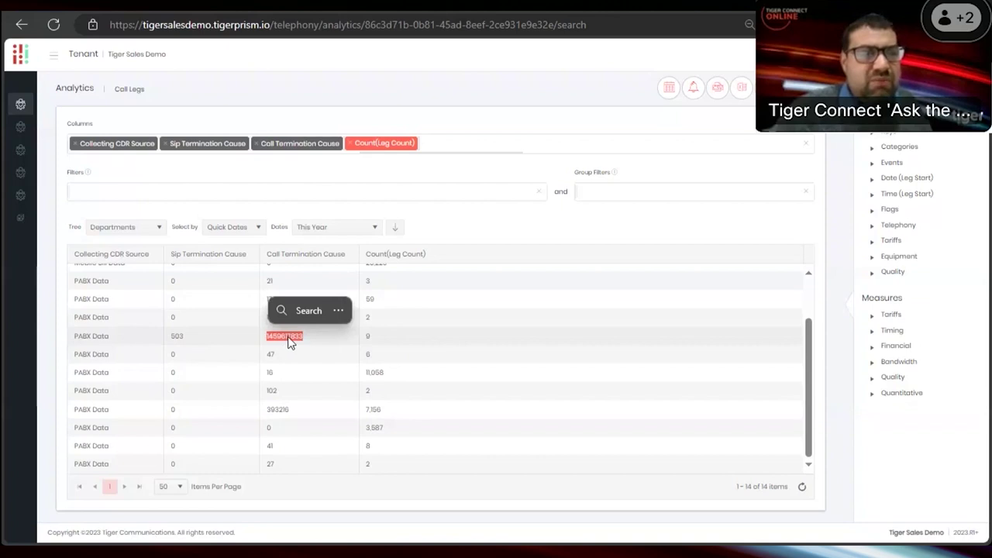
right_click(287, 341)
click(332, 83)
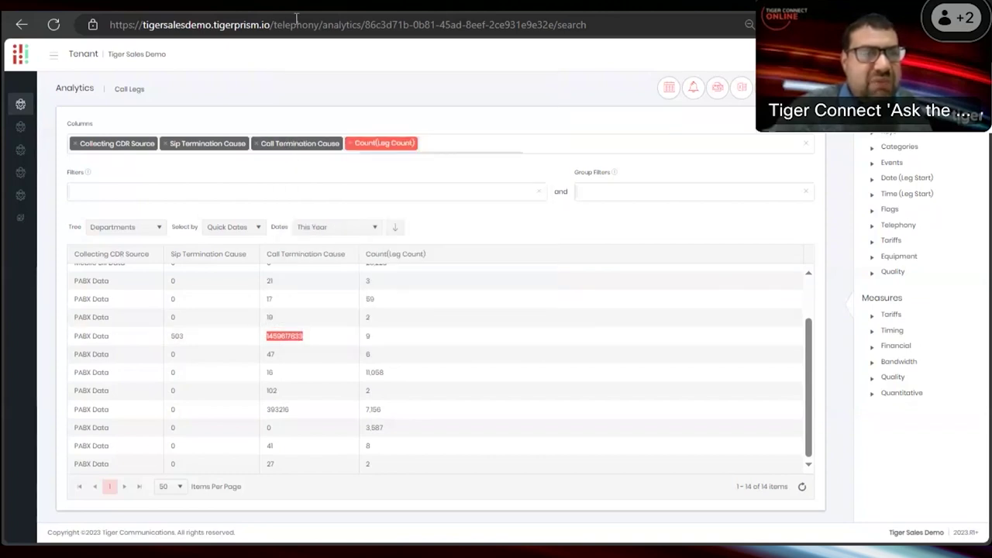
Start a fresh Call Legs report with its default columns.
click(21, 101)
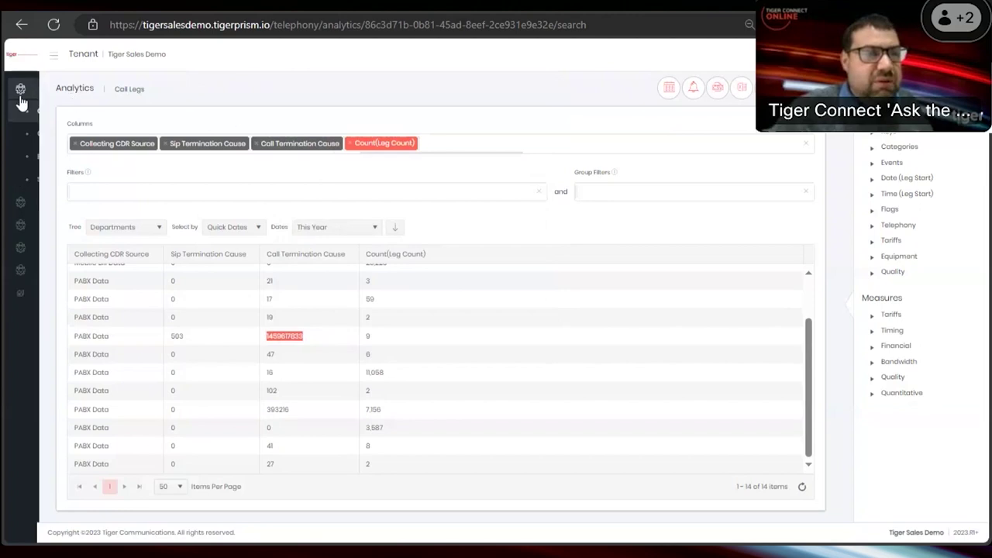
click(69, 116)
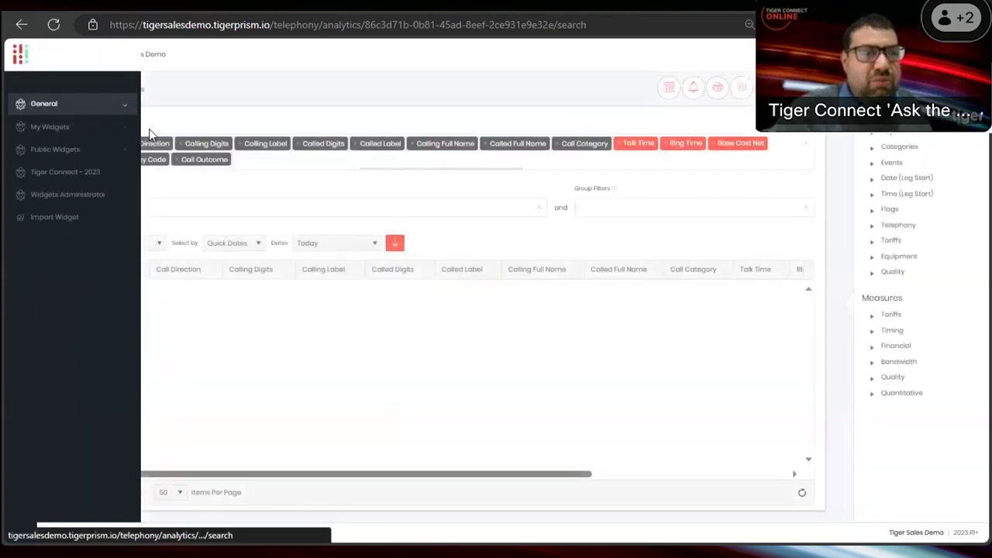
drag(123, 158, 153, 198)
Filter the report to Call Termination Cause equals 16 and run it for Today.
click(155, 208)
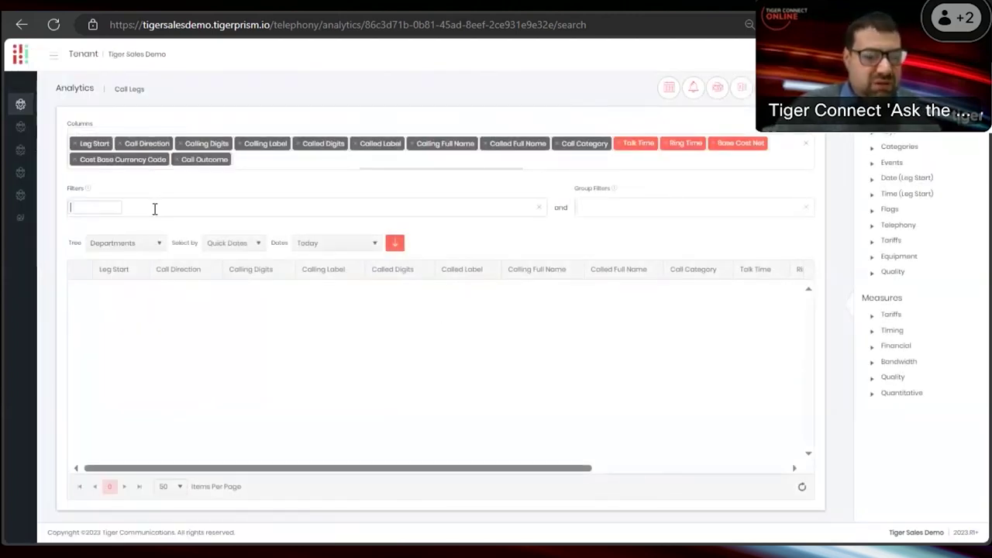
text(call ter)
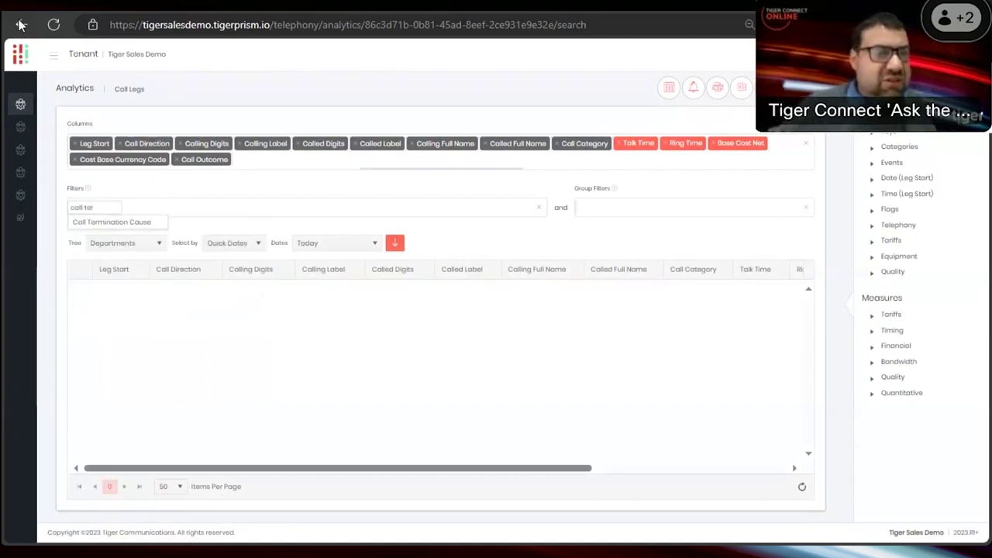
click(99, 221)
click(117, 207)
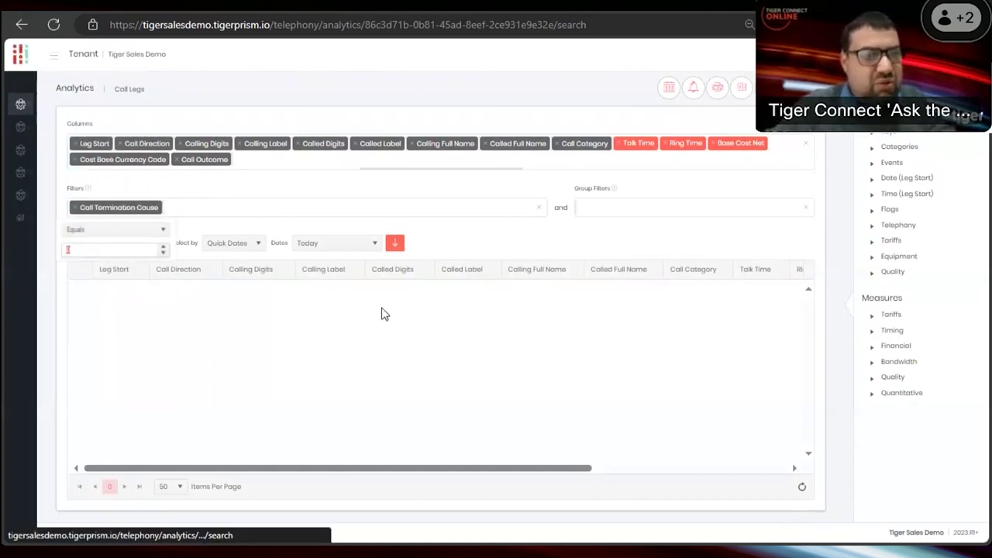
click(124, 250)
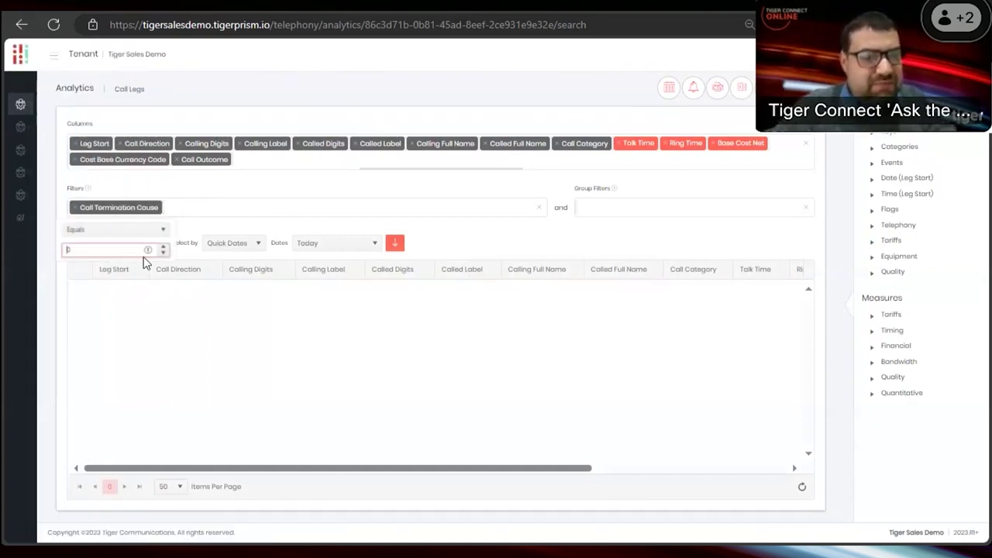
click(152, 91)
click(124, 207)
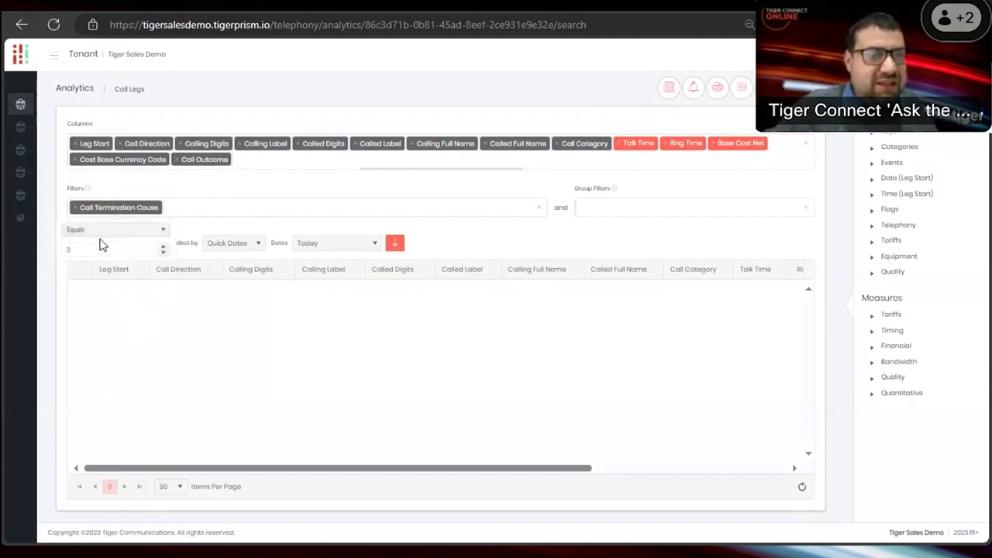
text(1)
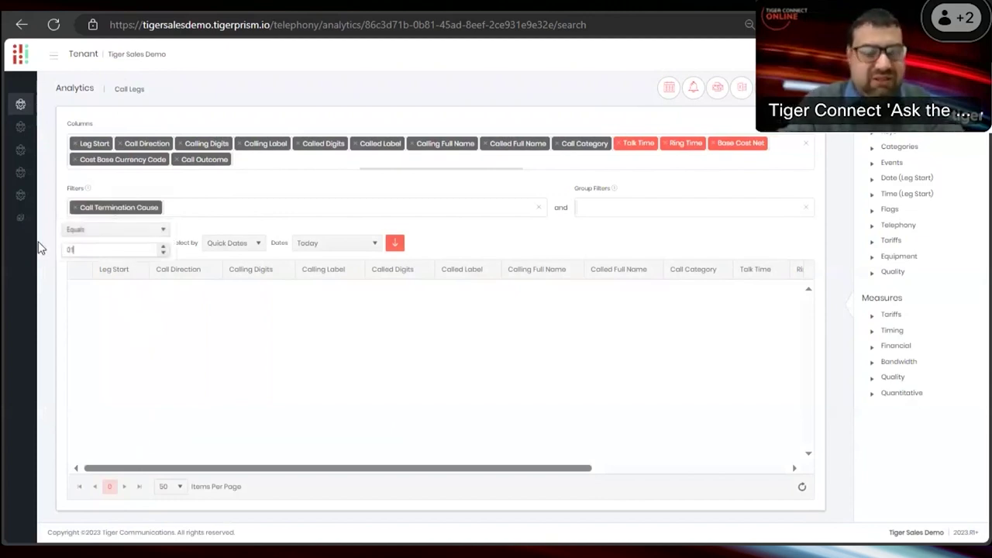
text(16)
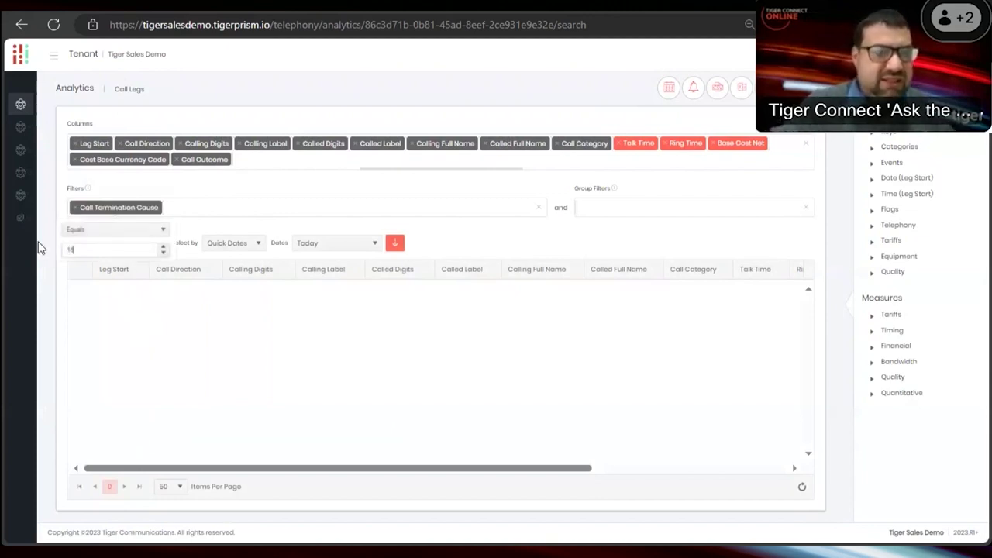
click(394, 242)
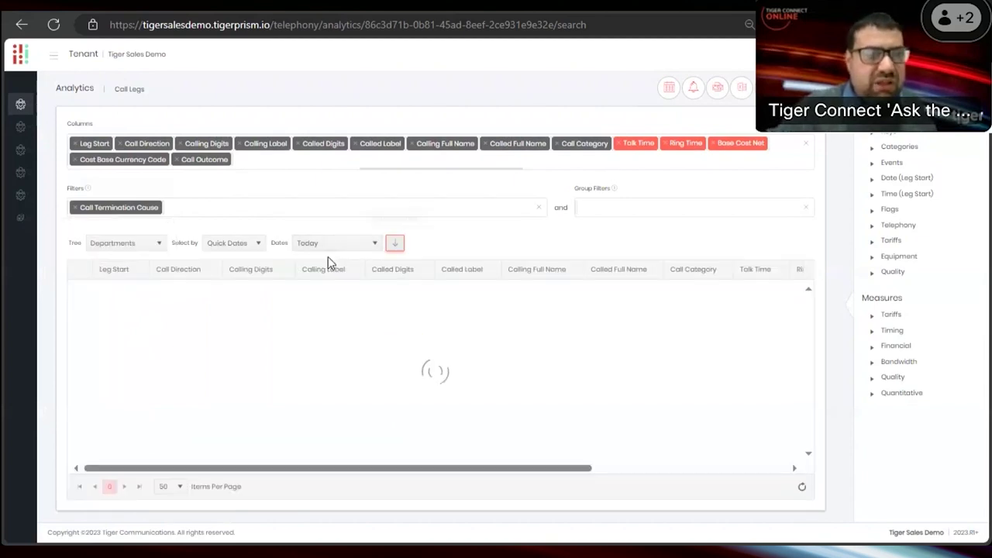
Add Call Termination Cause as a report column and run the report again.
drag(362, 471, 597, 474)
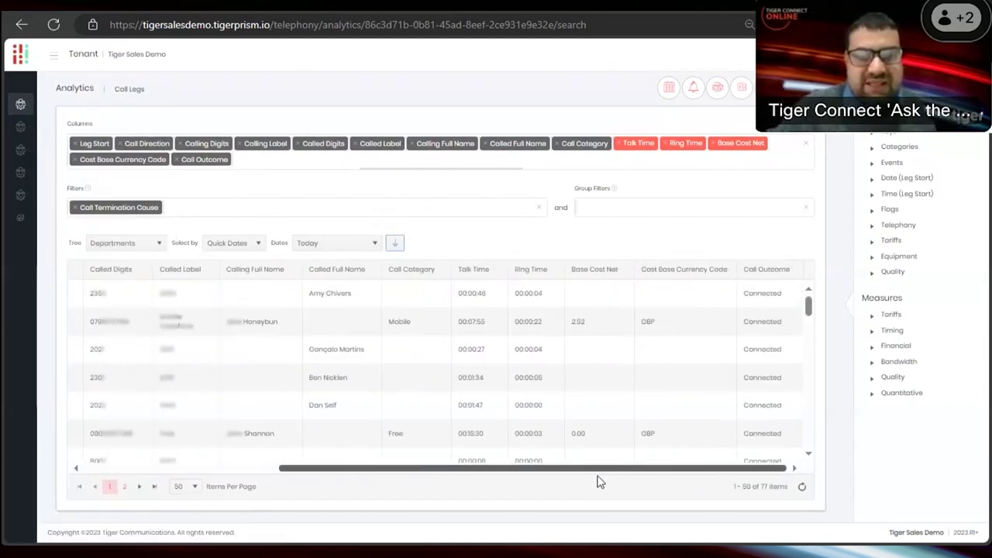
drag(129, 208, 279, 159)
click(395, 243)
drag(377, 468, 714, 320)
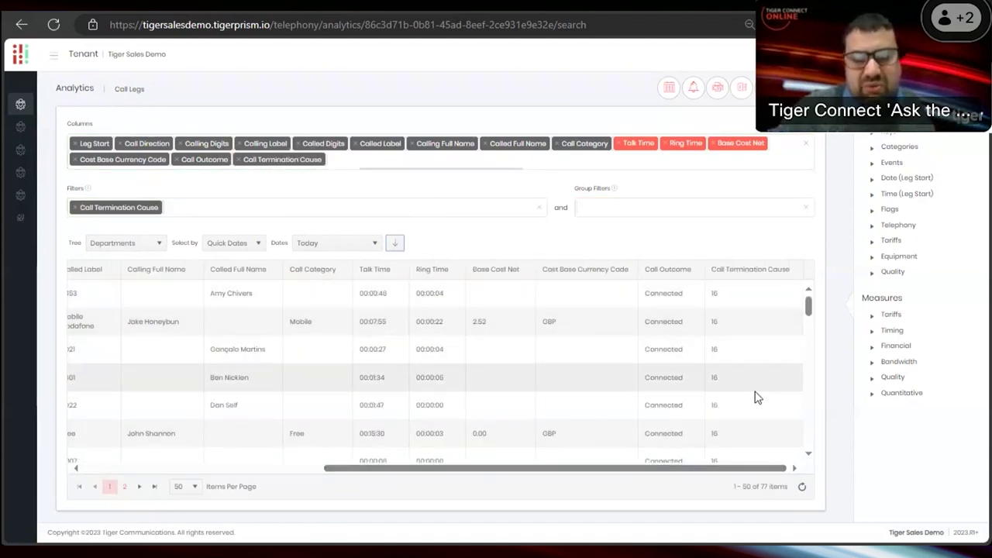
Open the call summary of the incoming 15:35:35 leg, check its ISDN and SIP termination values, and return to the report.
scroll(736, 368, down, 3)
drag(586, 470, 230, 468)
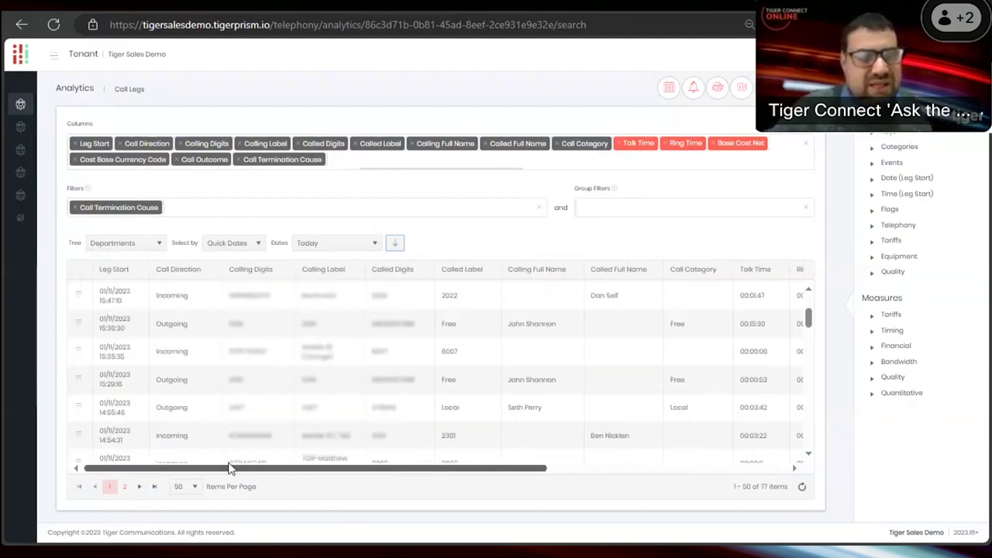
click(80, 355)
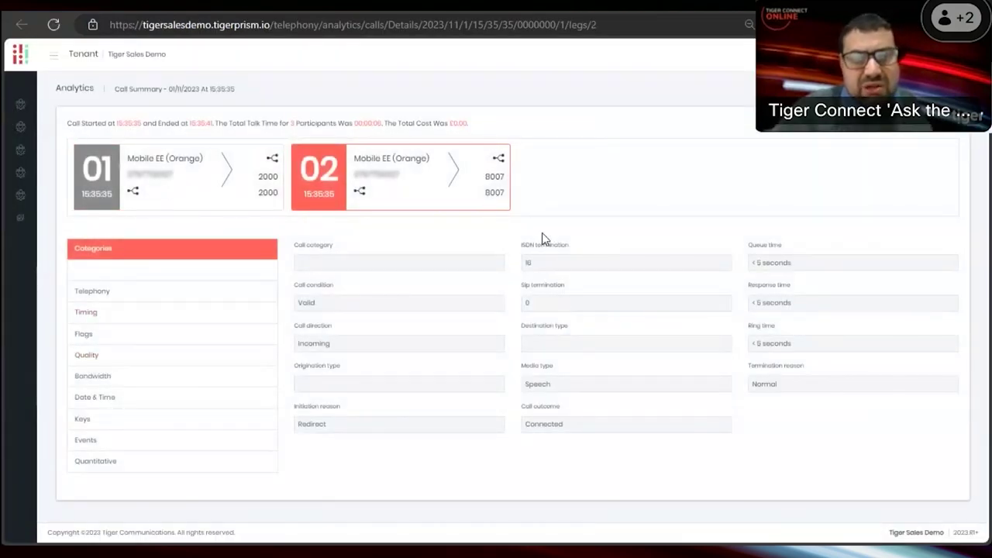
drag(522, 285, 591, 290)
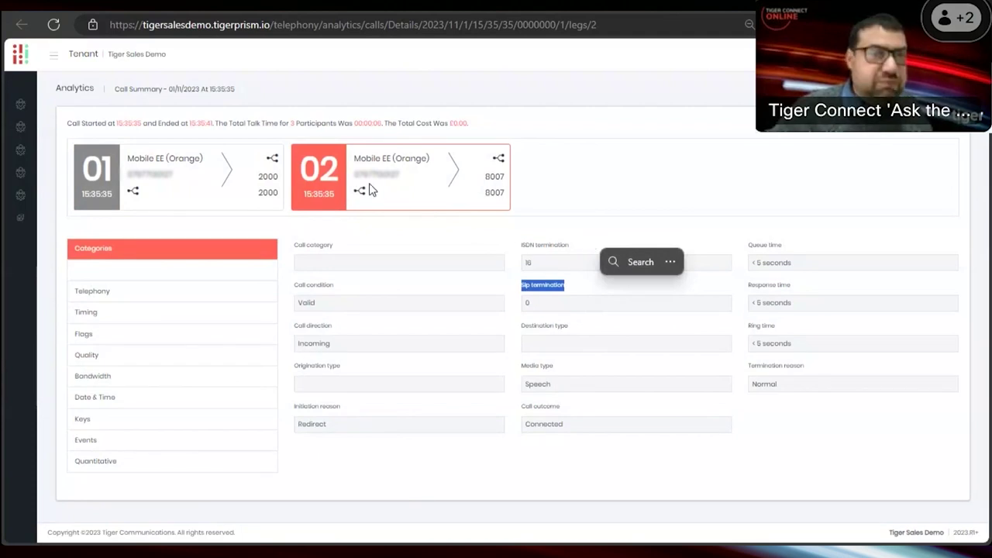
click(170, 12)
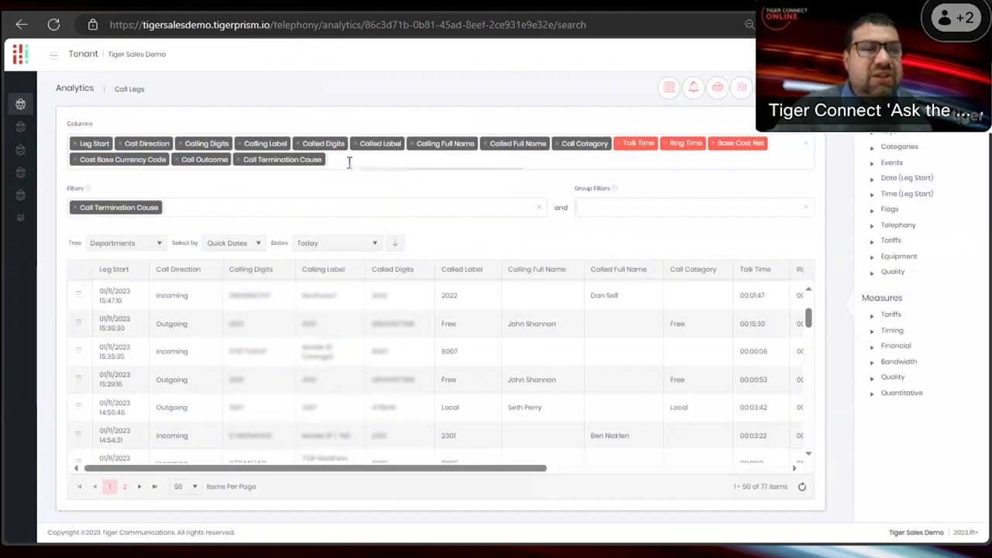
Remove the Call Termination Cause filter and add the MOS column to the report.
click(75, 207)
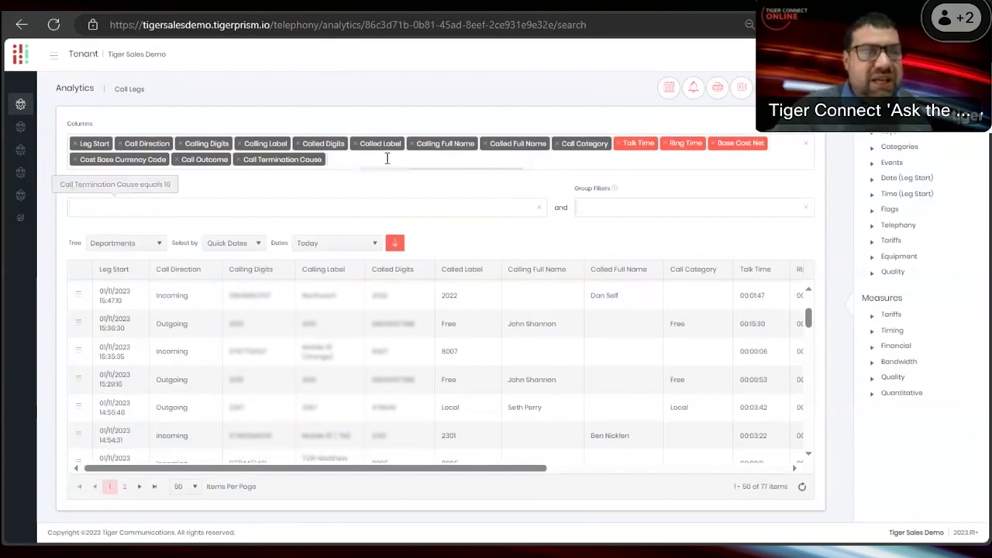
click(387, 158)
text(mos)
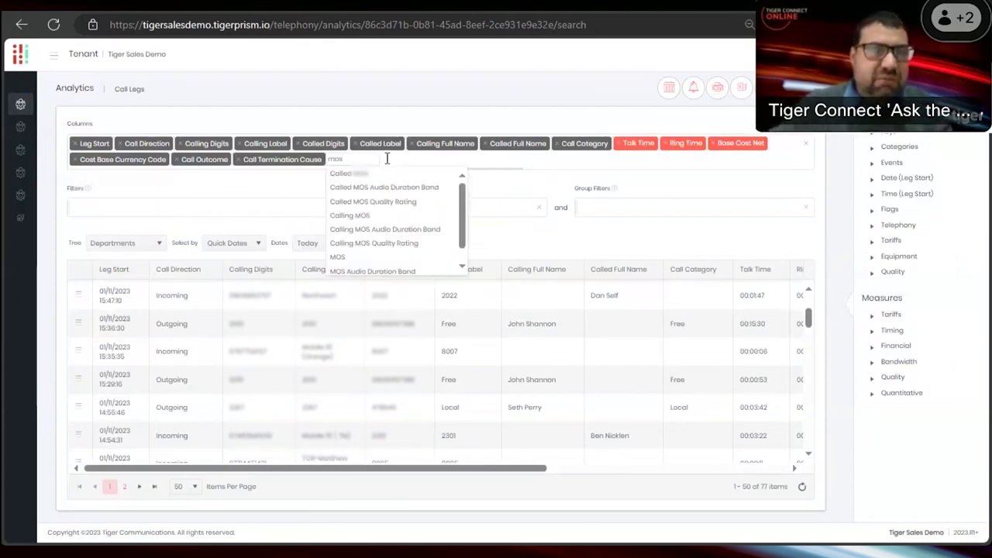
click(341, 258)
Add the Called MOS and Calling MOS columns to the report.
text(calle)
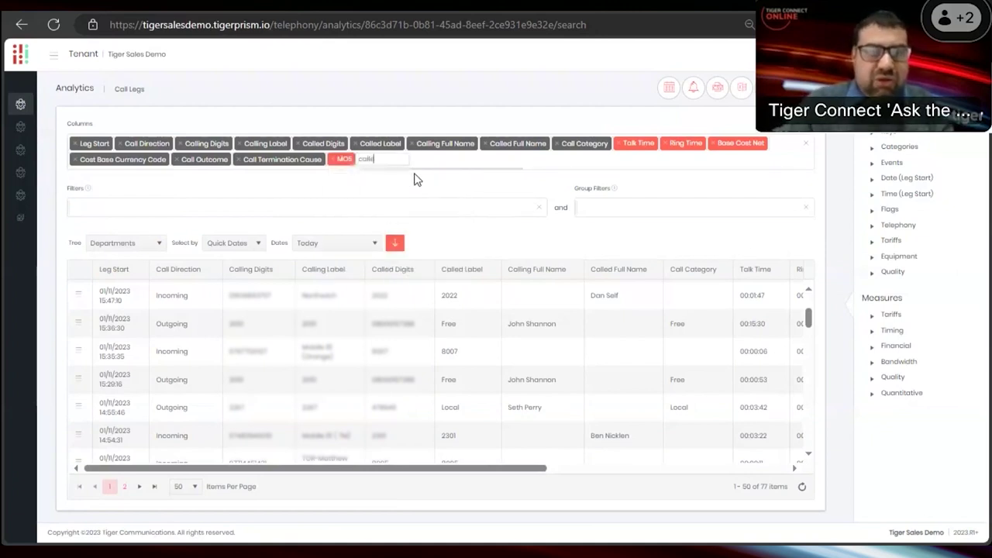
text(d)
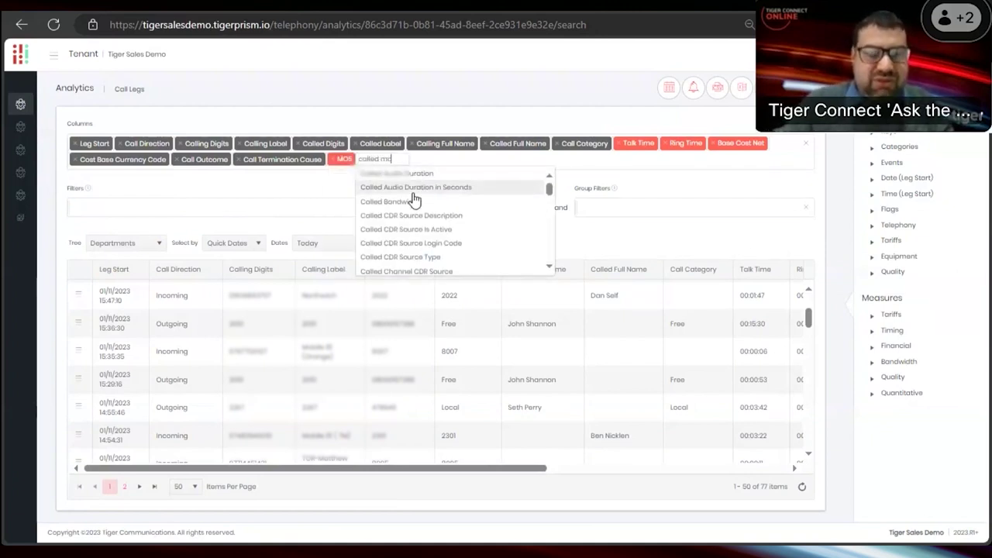
text( mo)
click(404, 174)
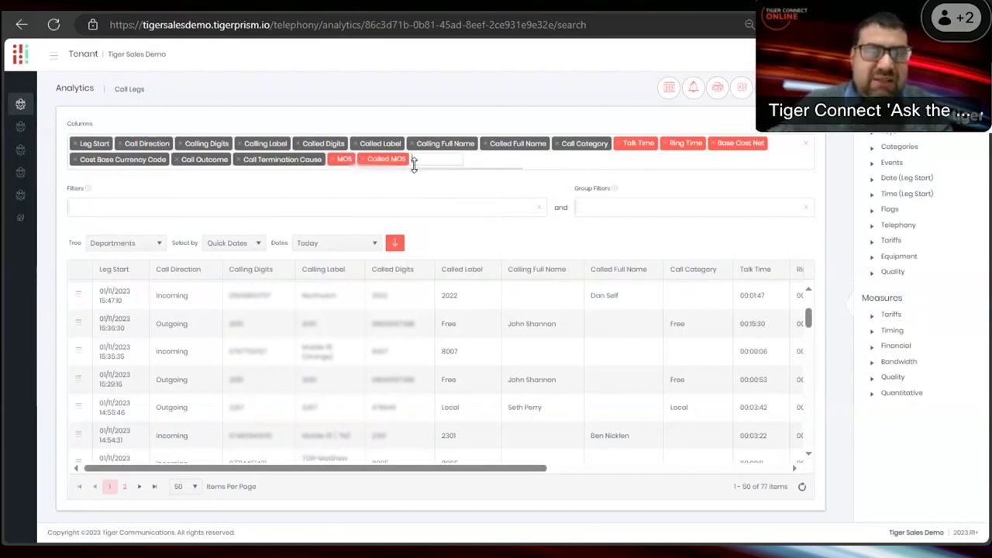
text(calling mo)
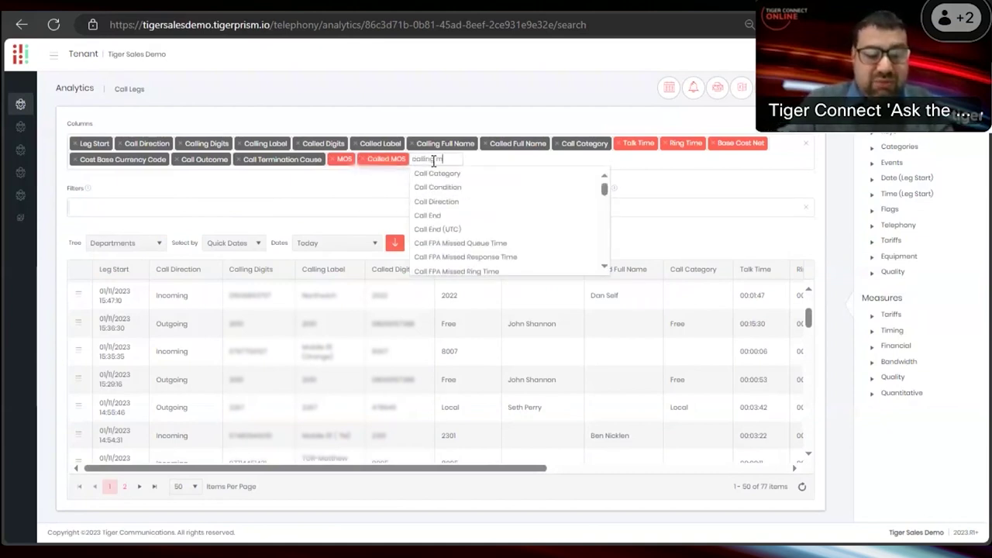
click(456, 174)
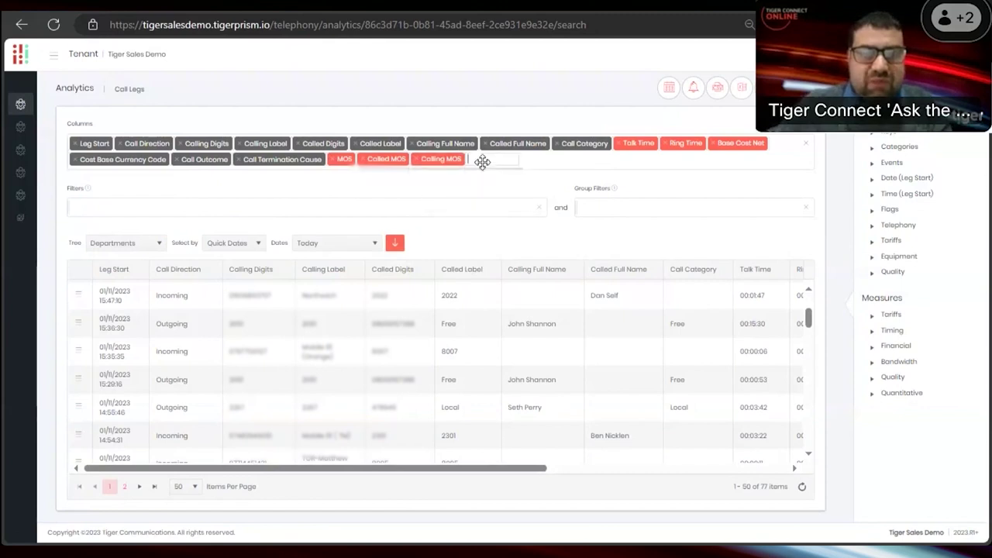
Add the Called MOS Quality Rating and Calling MOS Quality Rating columns to the report.
text(mos)
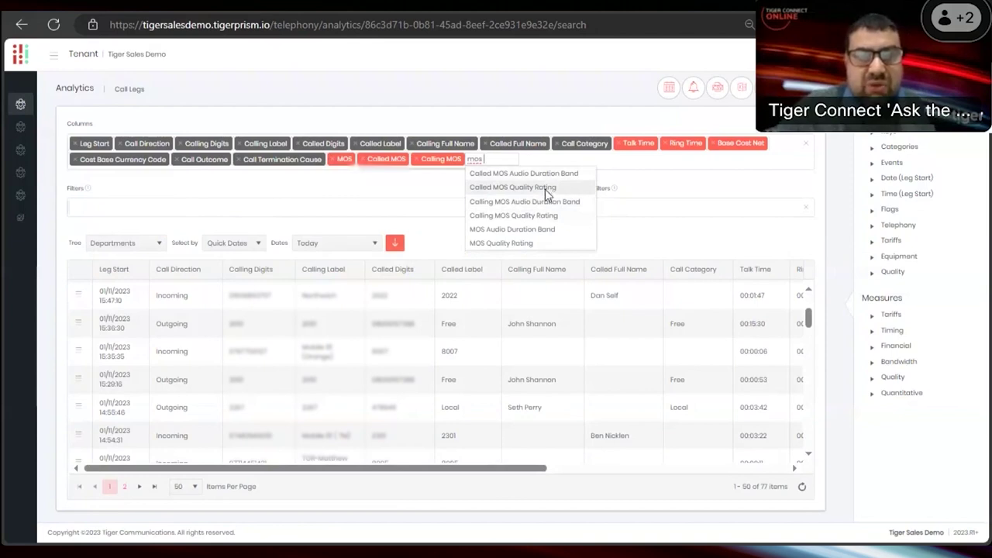
click(547, 188)
text(mos q)
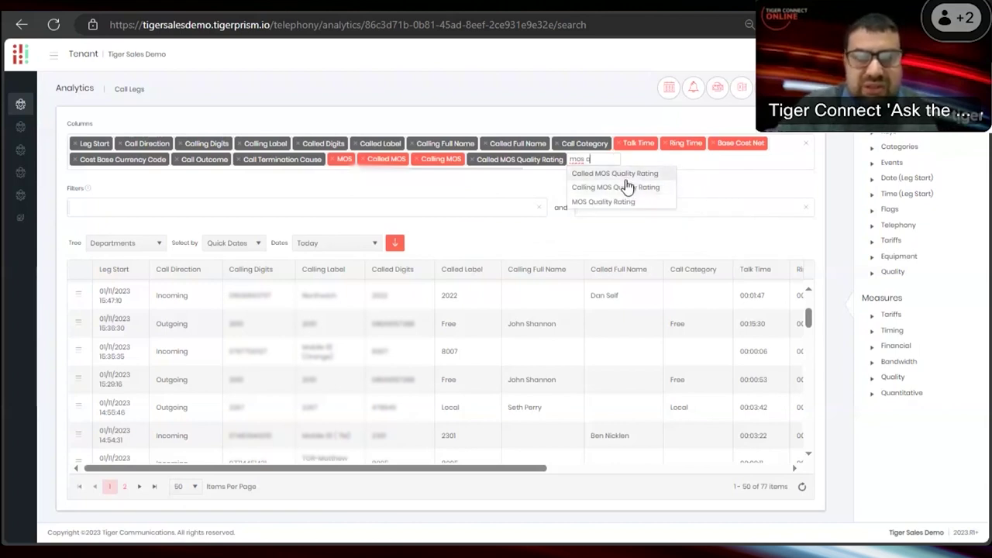
click(629, 189)
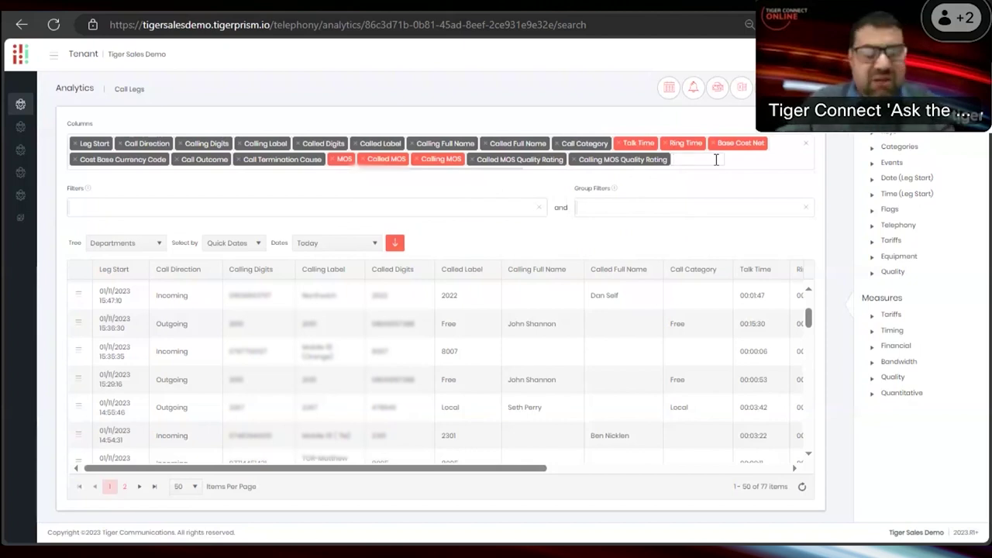
Add the Called SCR Quality Rating and Calling SCR columns to the report.
text(sc)
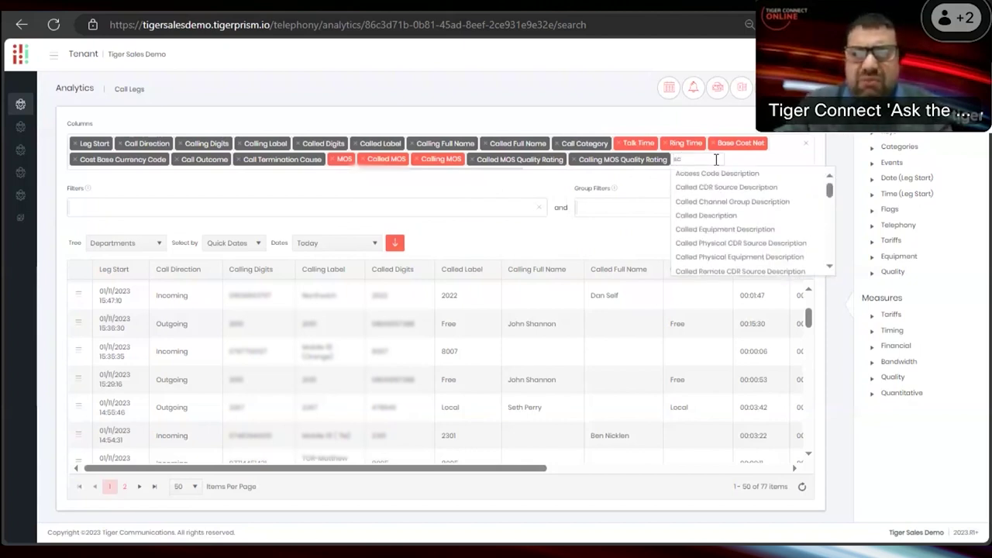
scroll(744, 247, down, 3)
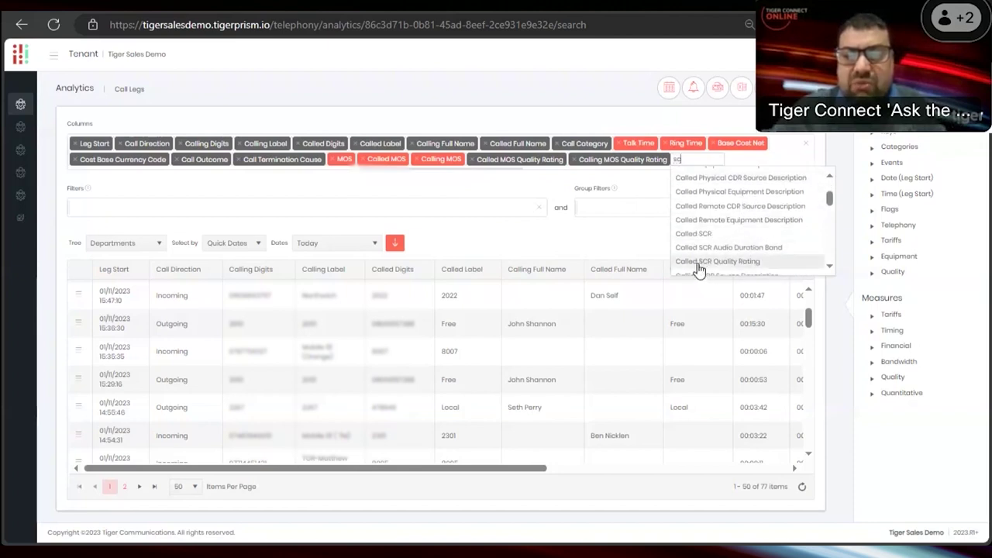
click(698, 264)
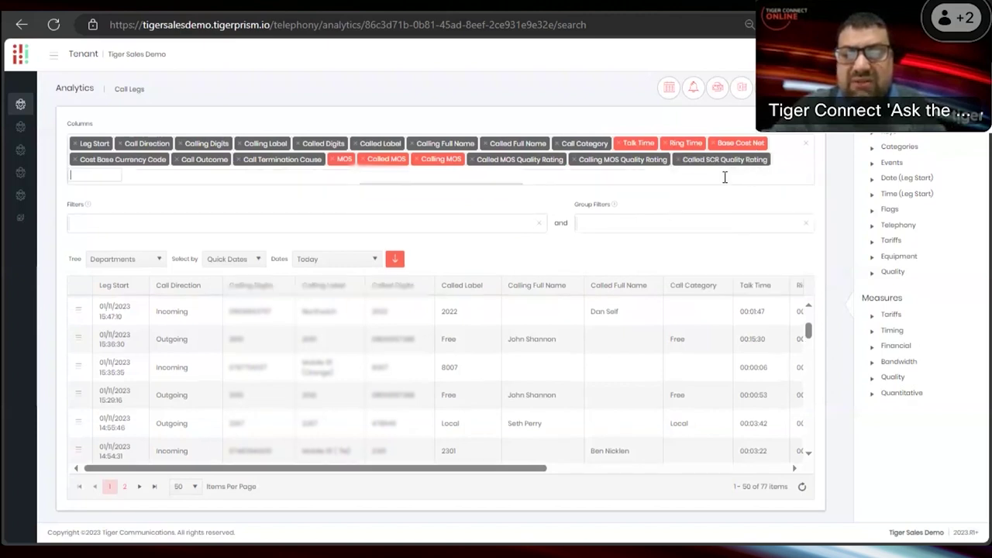
text(calling)
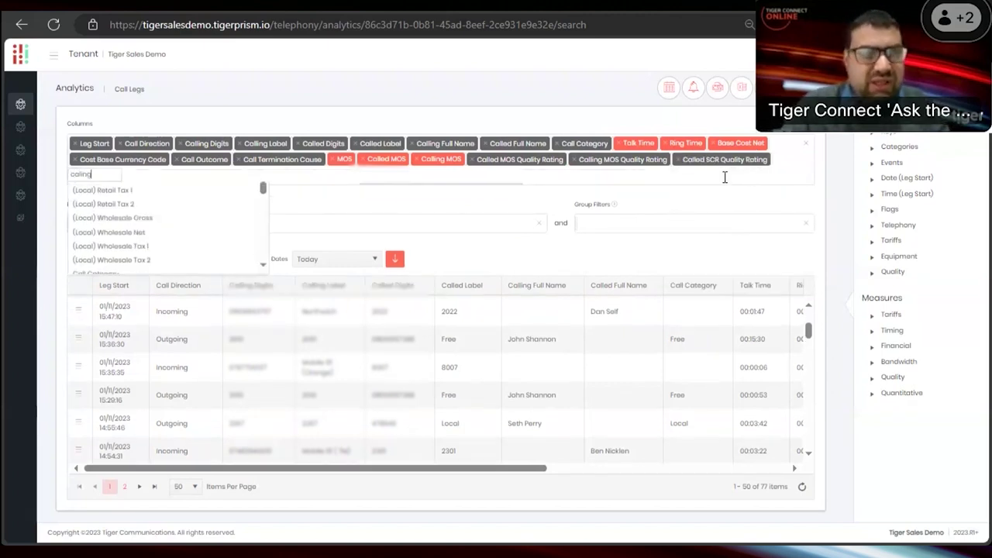
key(BackSpace)
key(BackSpace)
key(BackSpace)
key(BackSpace)
text(l)
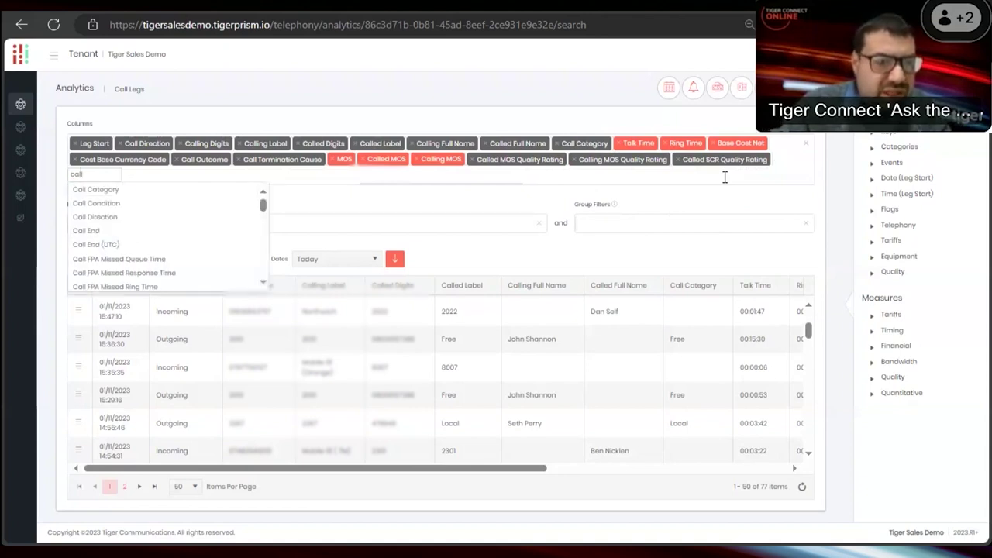
text(ing scr)
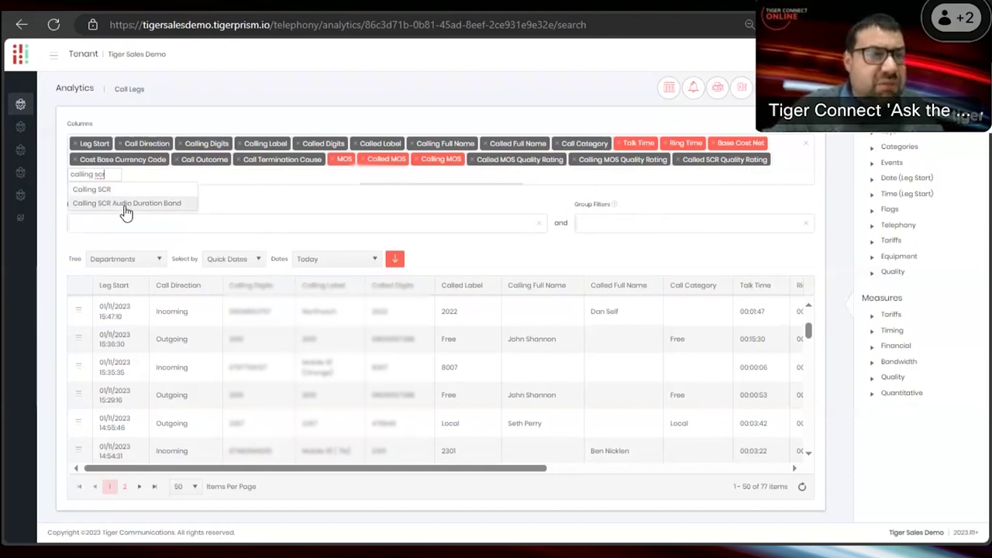
click(116, 190)
Run the report for Today and sort the legs by Called MOS Quality Rating.
click(397, 263)
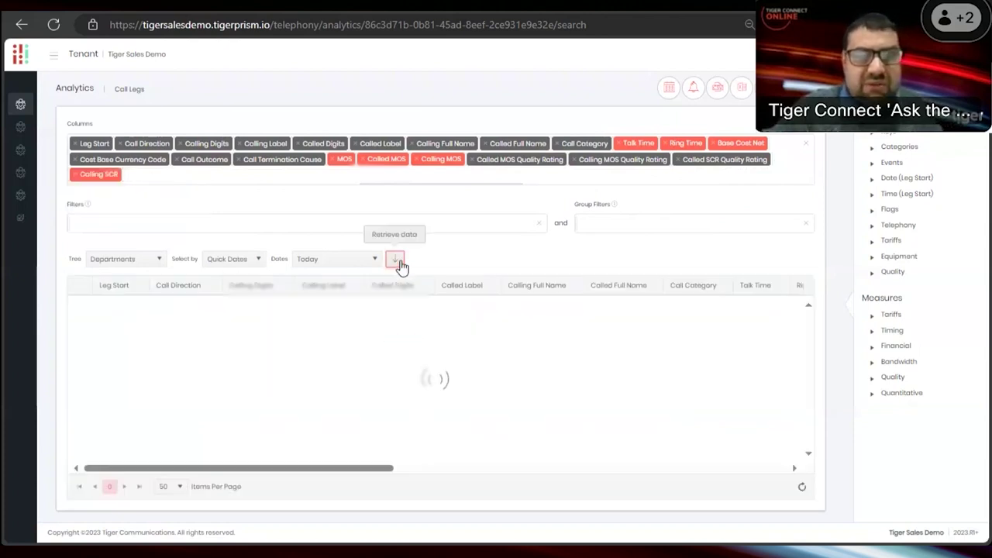
drag(335, 469, 752, 474)
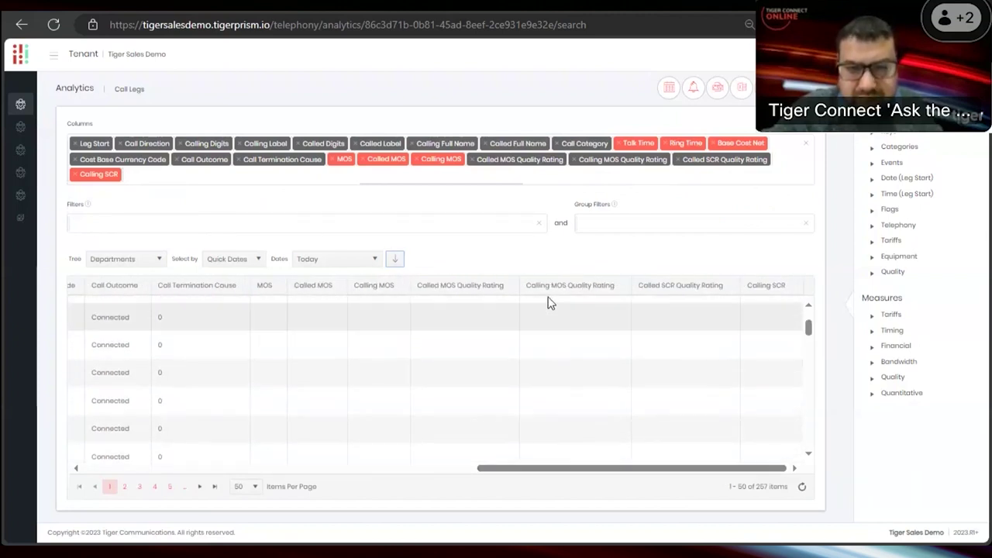
click(469, 287)
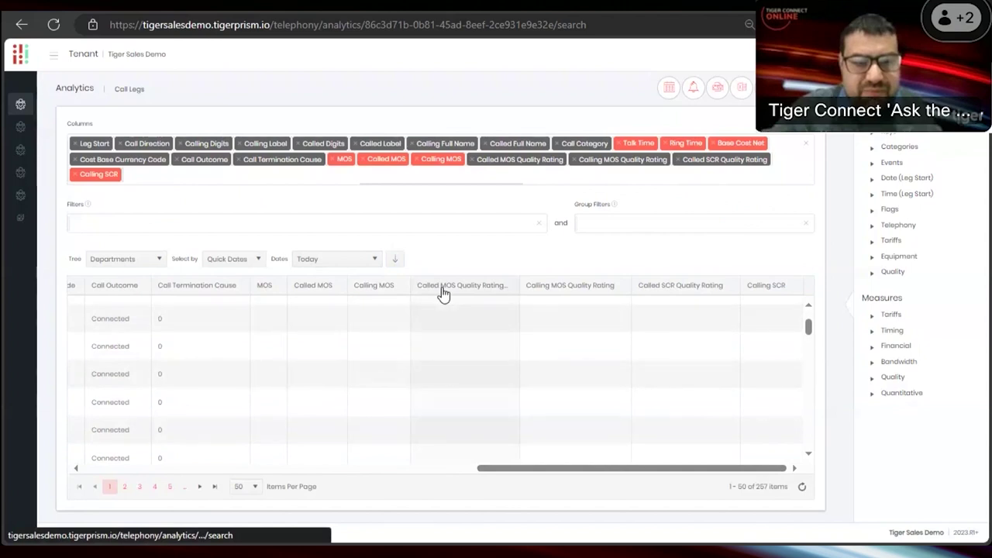
Set the report dates to Last Month, run it again and sort the legs by MOS.
click(323, 260)
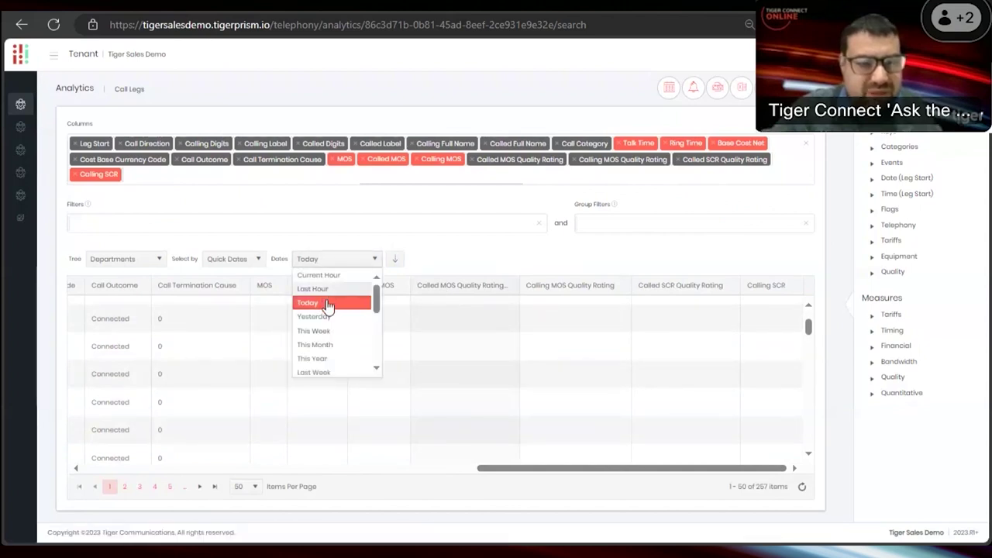
scroll(323, 358, down, 1)
click(315, 354)
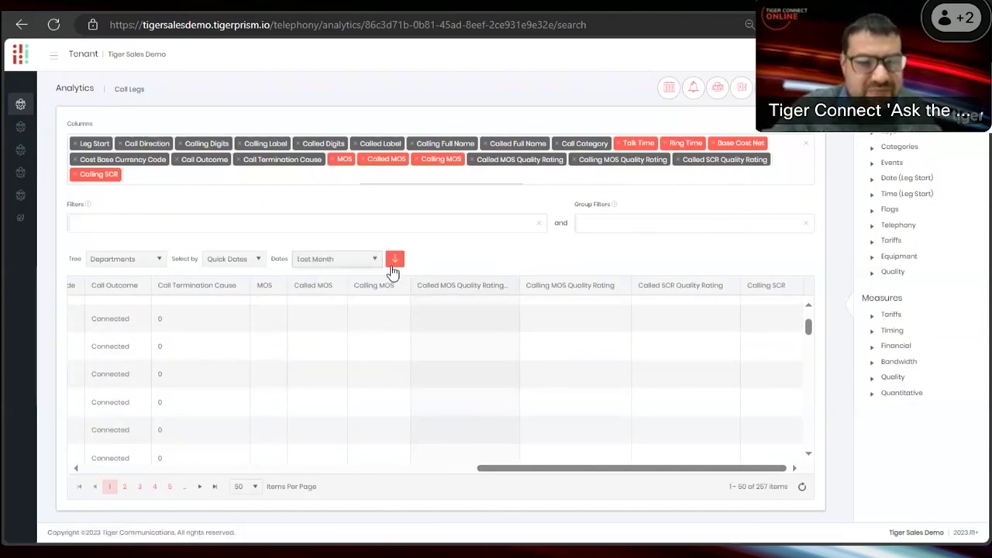
click(393, 262)
drag(346, 469, 681, 469)
click(450, 289)
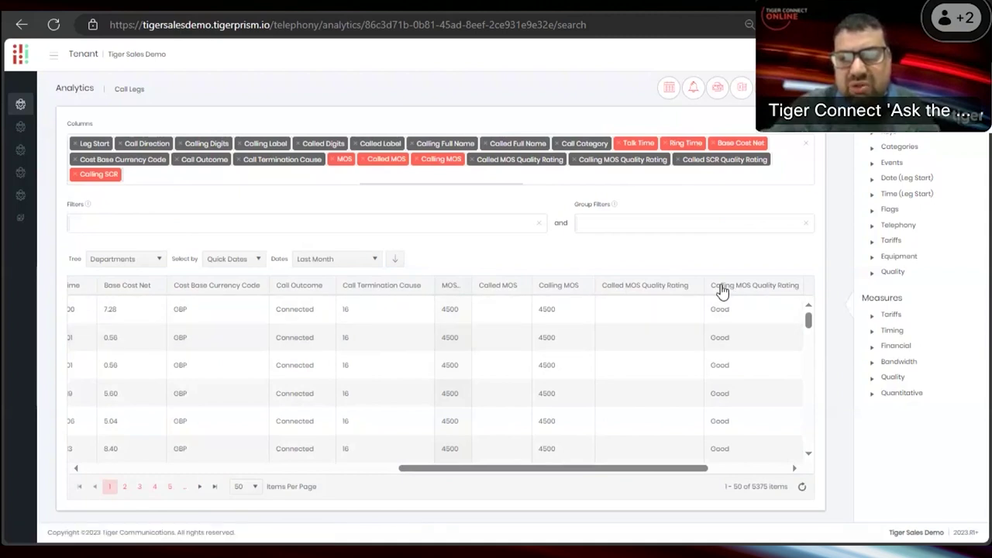
Open the call summary of the outgoing 17/10/2023 11:04:47 leg and show its Quality details.
scroll(750, 346, down, 5)
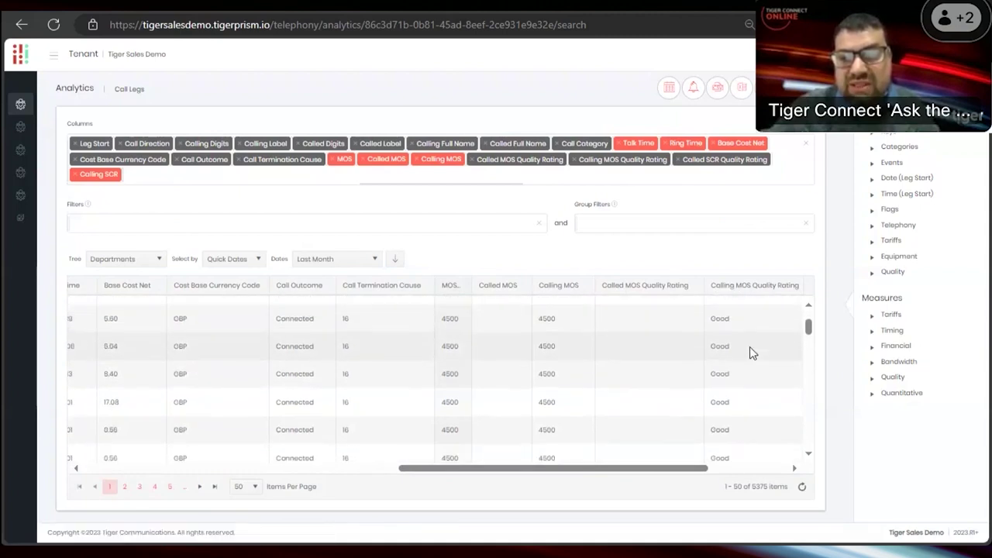
scroll(751, 359, up, 2)
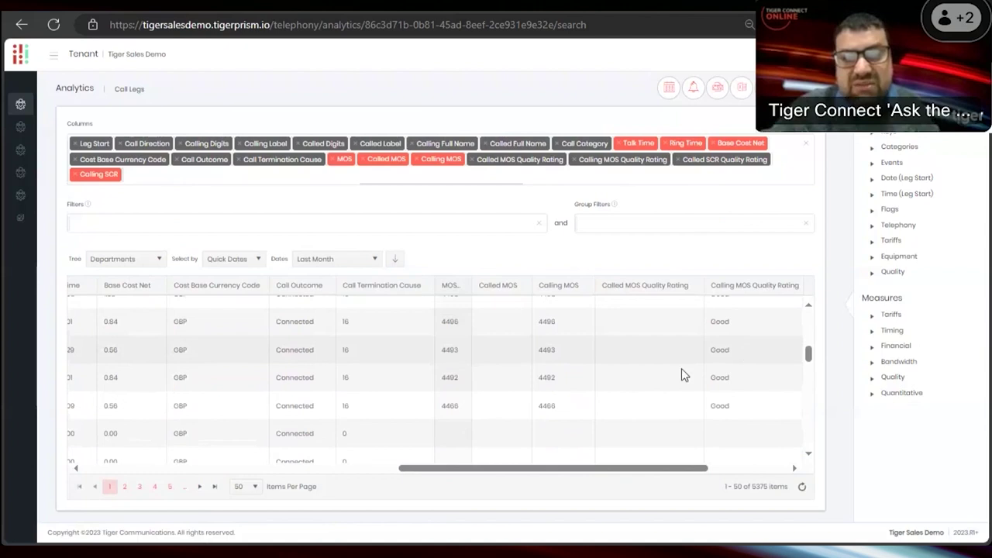
drag(458, 469, 705, 471)
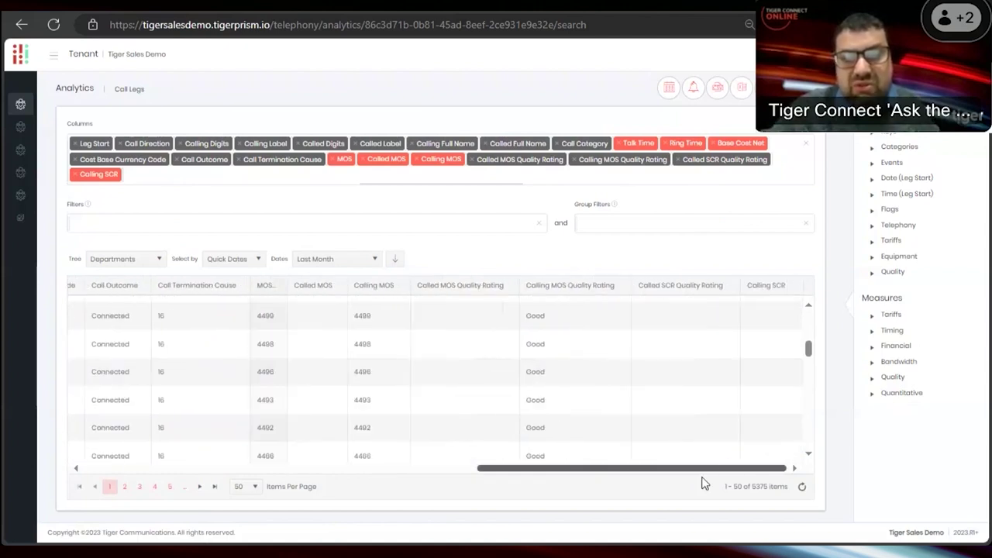
scroll(738, 369, up, 4)
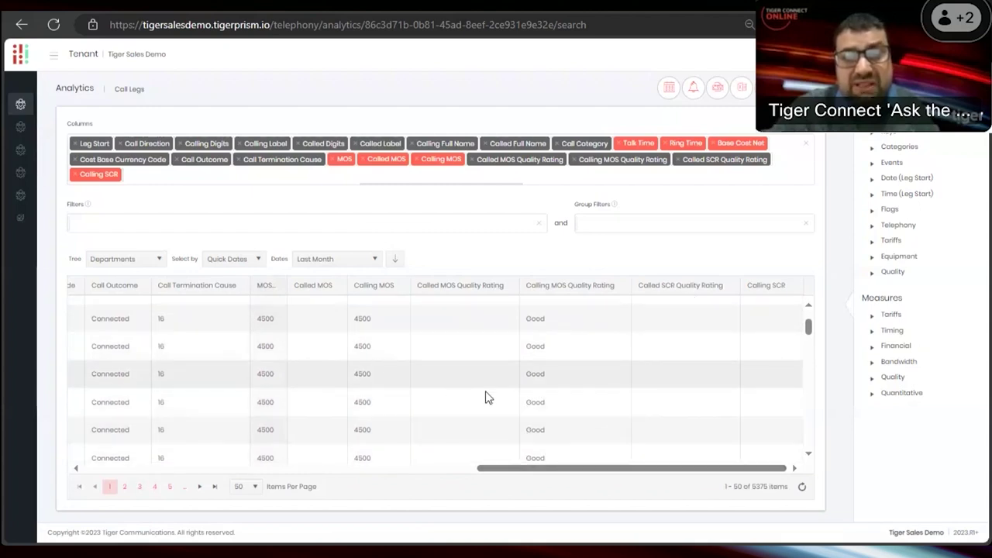
drag(570, 474, 178, 465)
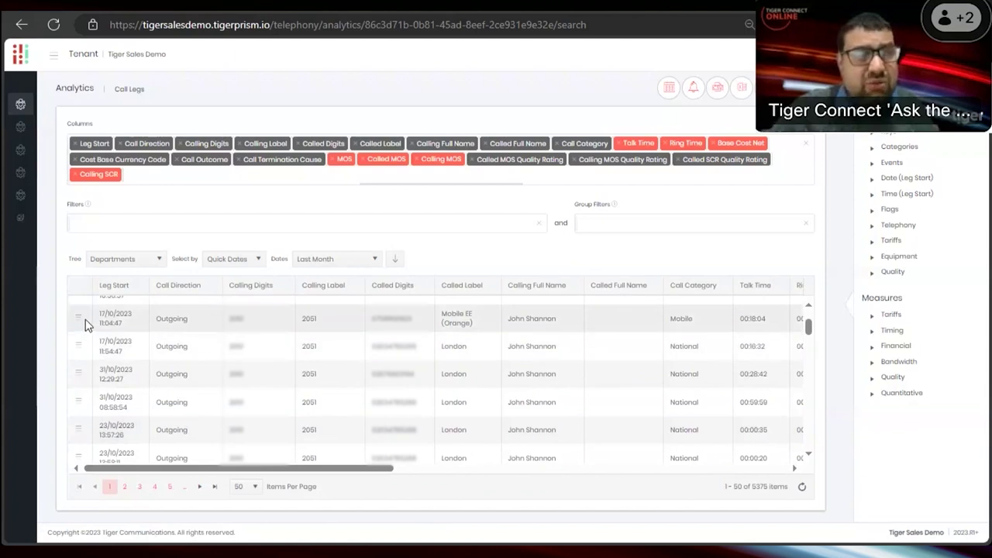
click(85, 320)
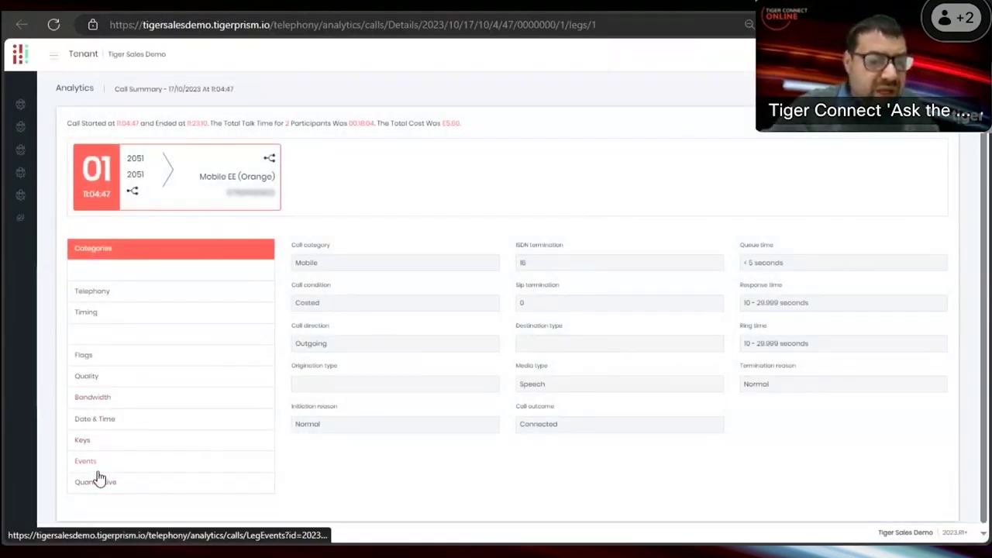
click(88, 377)
Examine the call's quality fields, including mean opinion score, concealment ratio, packets lost, jitter, latency, octets and packets sent and received.
scroll(571, 319, down, 2)
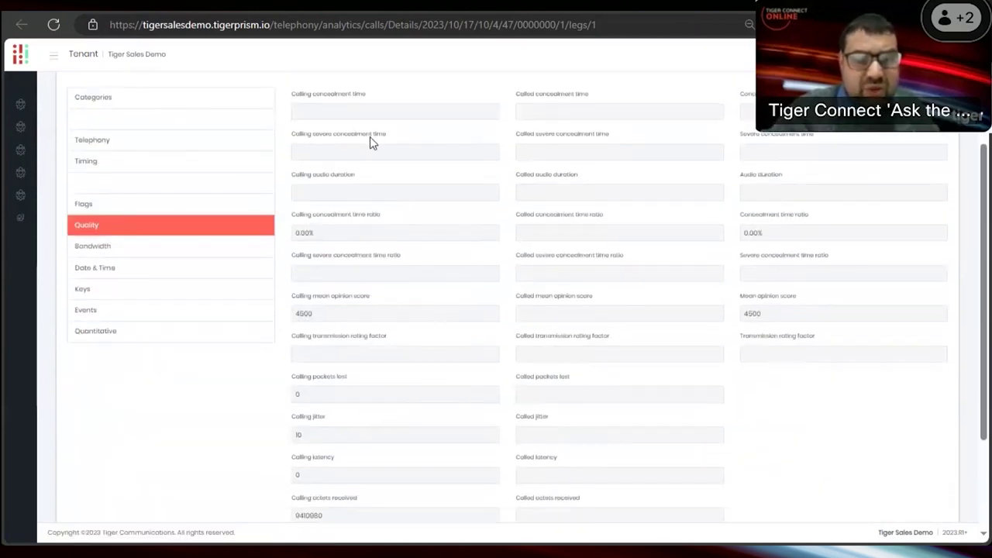
scroll(594, 239, up, 3)
scroll(593, 255, down, 5)
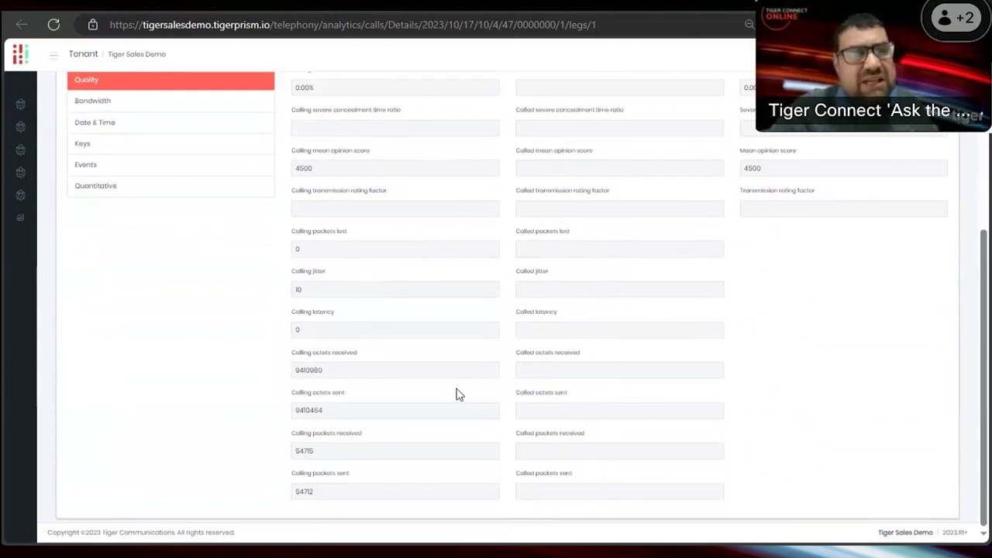
scroll(440, 305, up, 4)
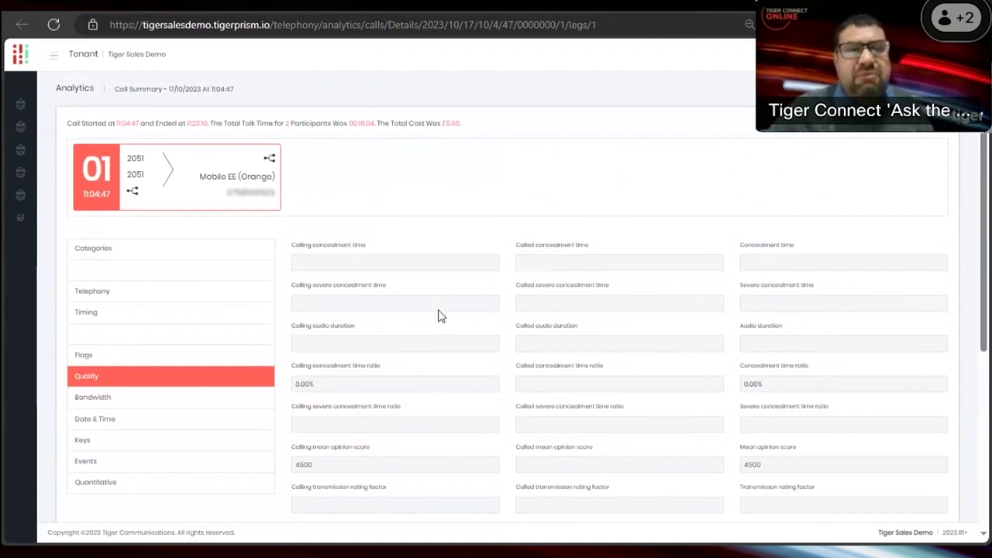
scroll(432, 334, down, 2)
scroll(432, 334, up, 1)
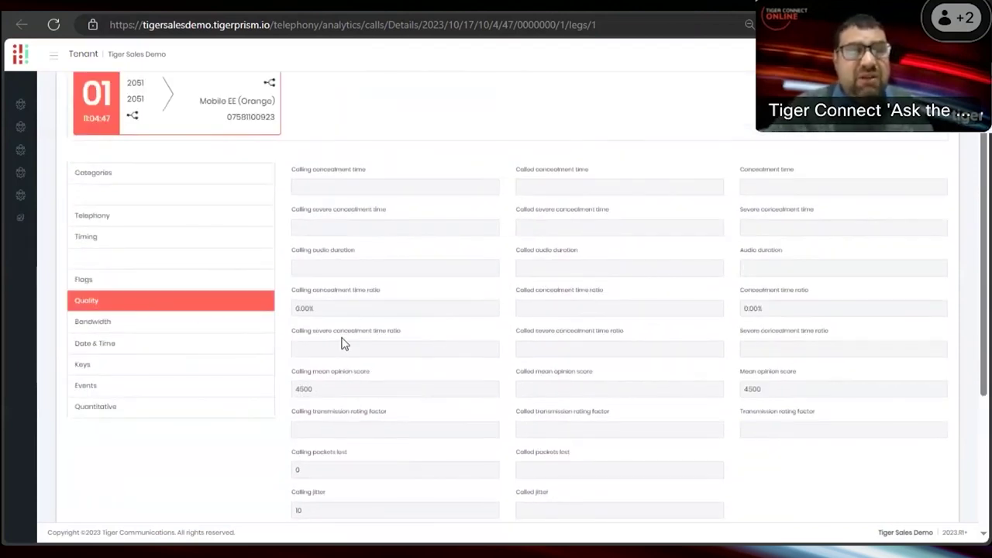
scroll(449, 290, down, 2)
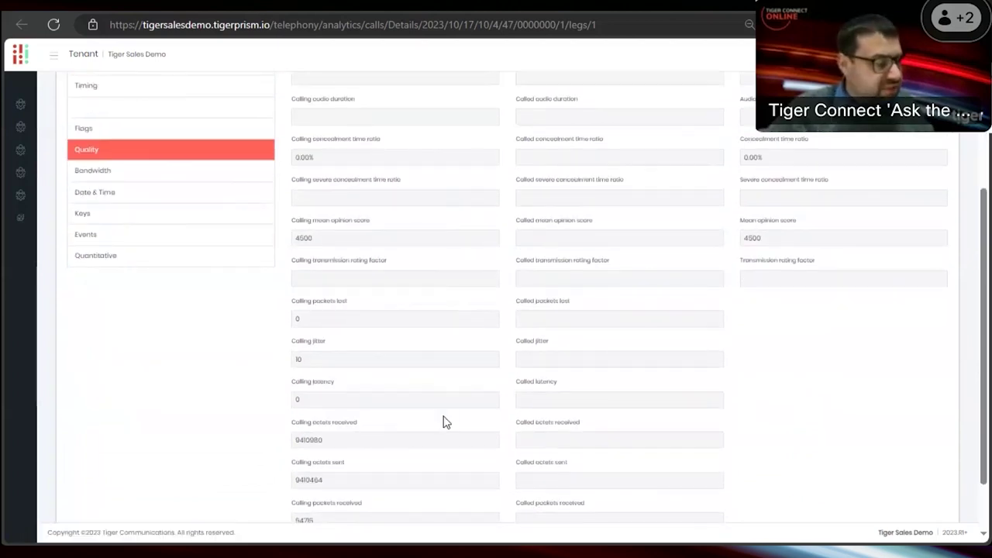
scroll(434, 380, up, 3)
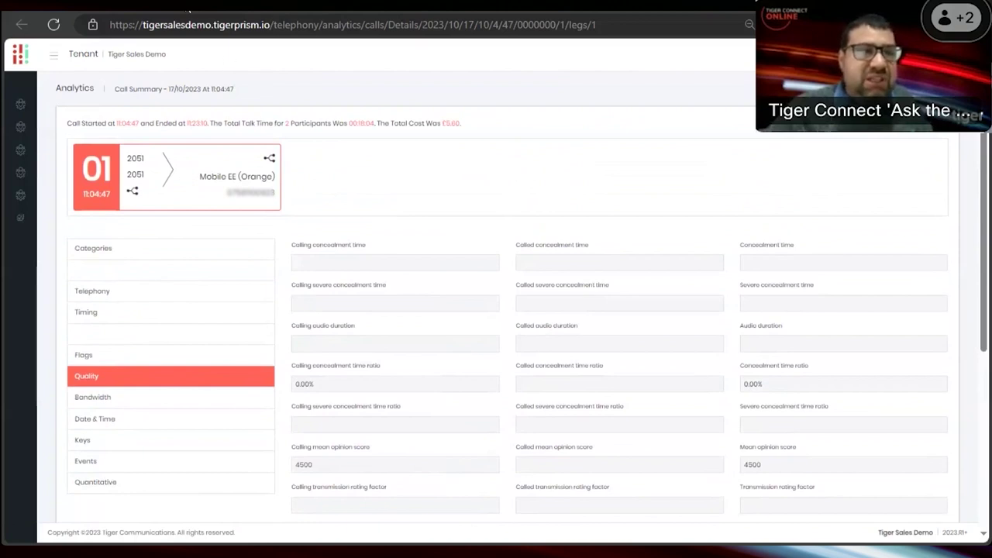
Return to the Call Legs report and open the MOS and SCR - Ratings widget from the Tiger Connect - 2023 group.
click(190, 9)
mouse_move(31, 210)
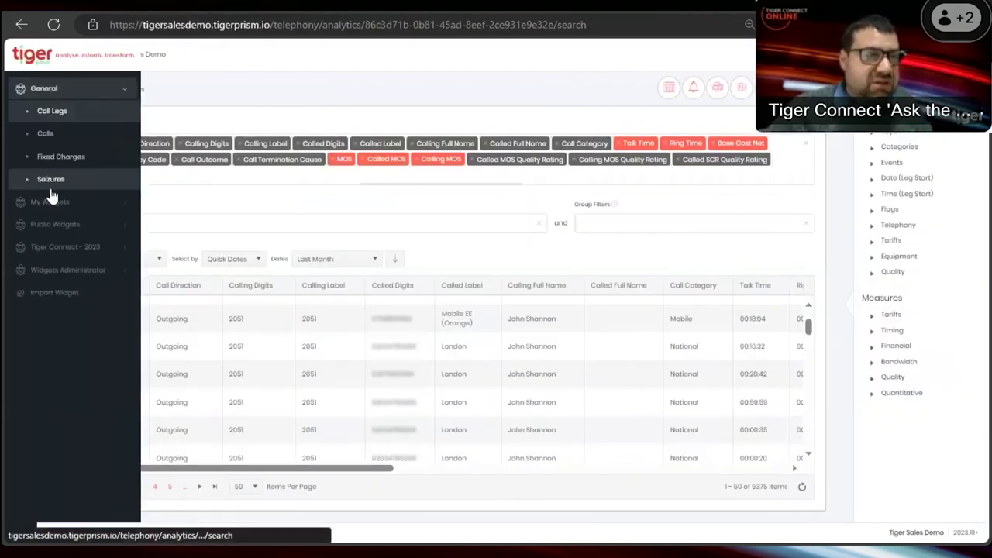
click(61, 252)
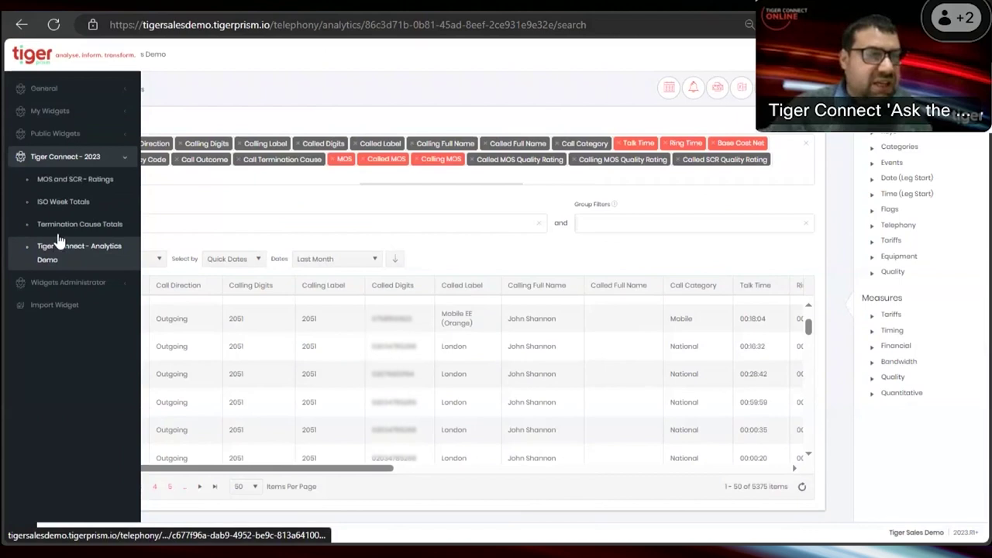
click(83, 182)
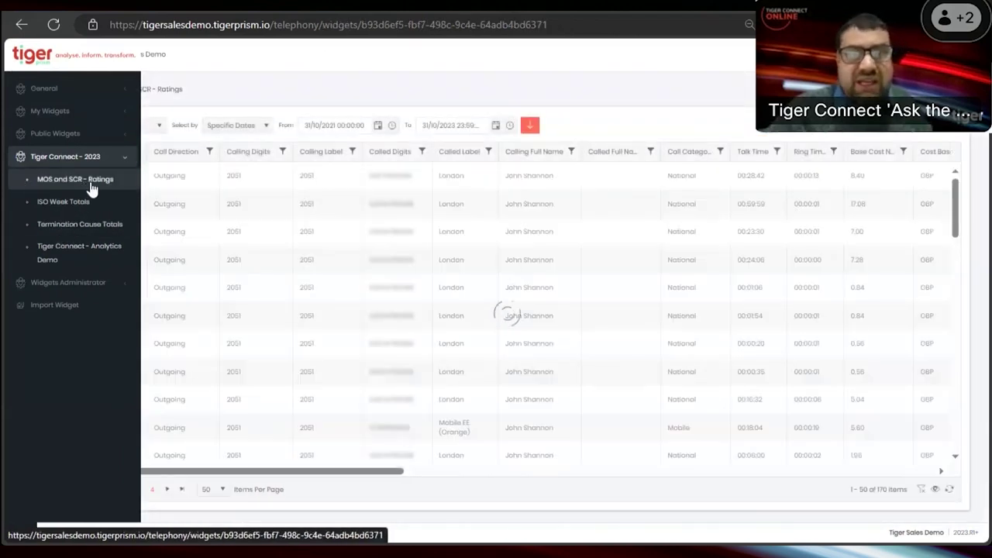
Review the MOS, SCR, jitter and packet columns of the MOS and SCR - Ratings widget and open its definition for editing.
drag(317, 472, 823, 457)
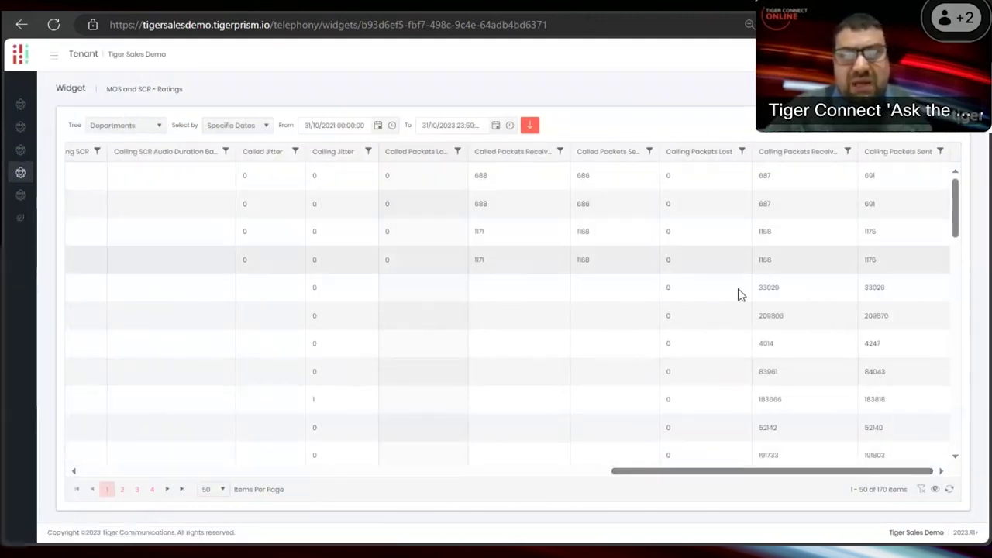
drag(700, 473, 538, 470)
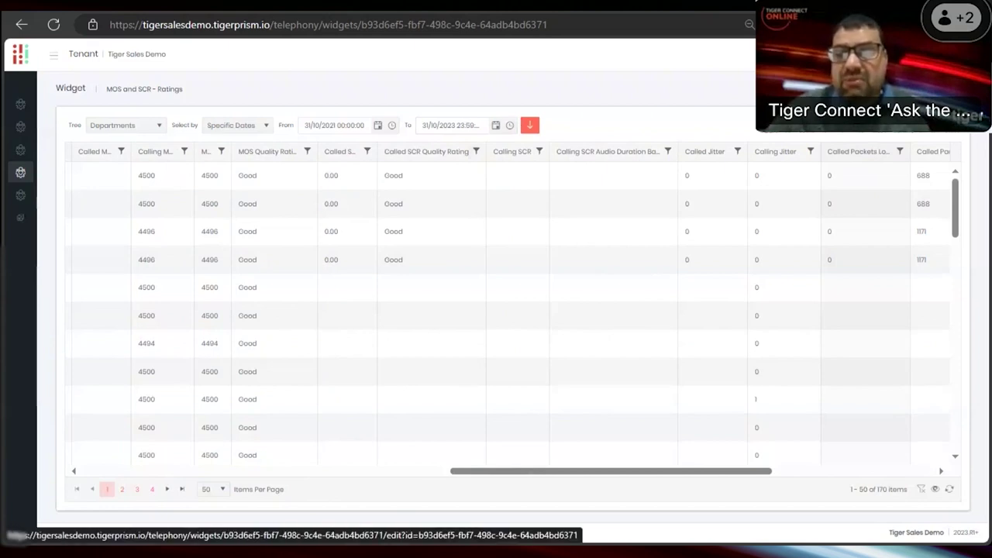
click(945, 88)
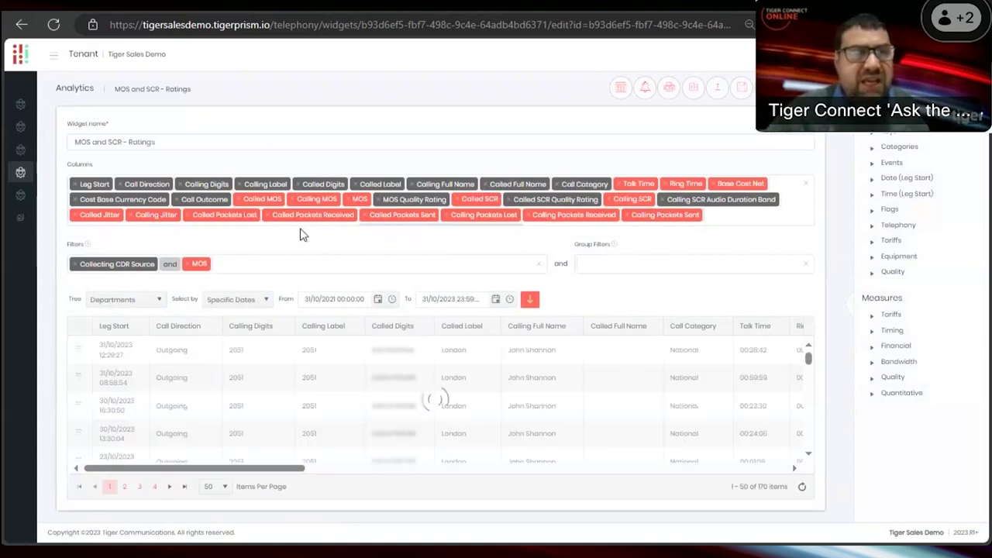
Return to the MOS and SCR - Ratings widget, export it and copy its full definition text.
click(44, 186)
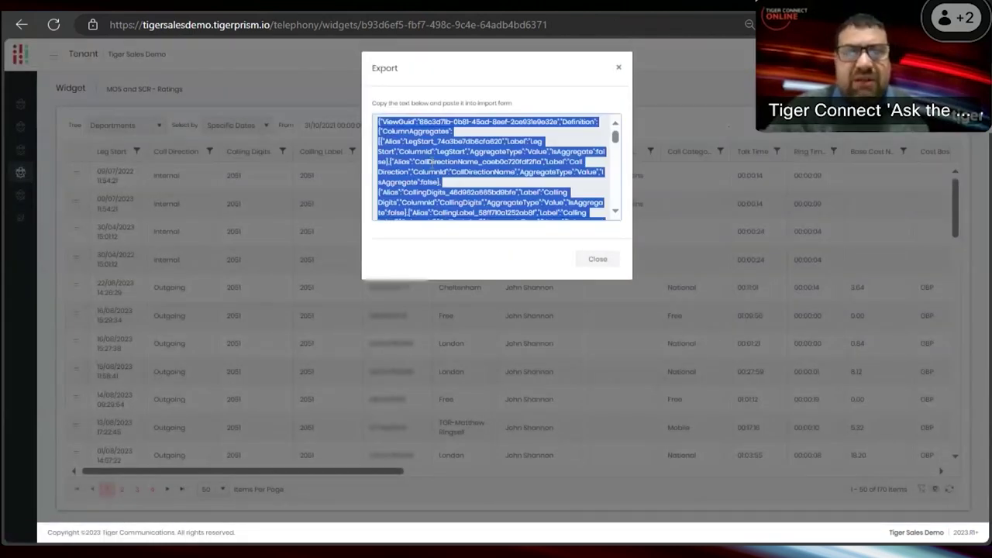
right_click(431, 162)
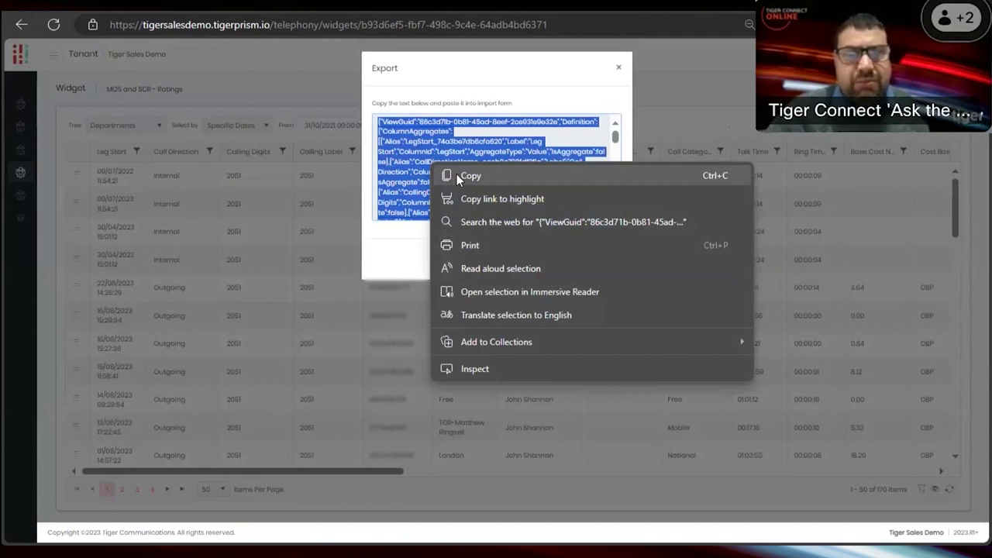
click(456, 175)
click(594, 263)
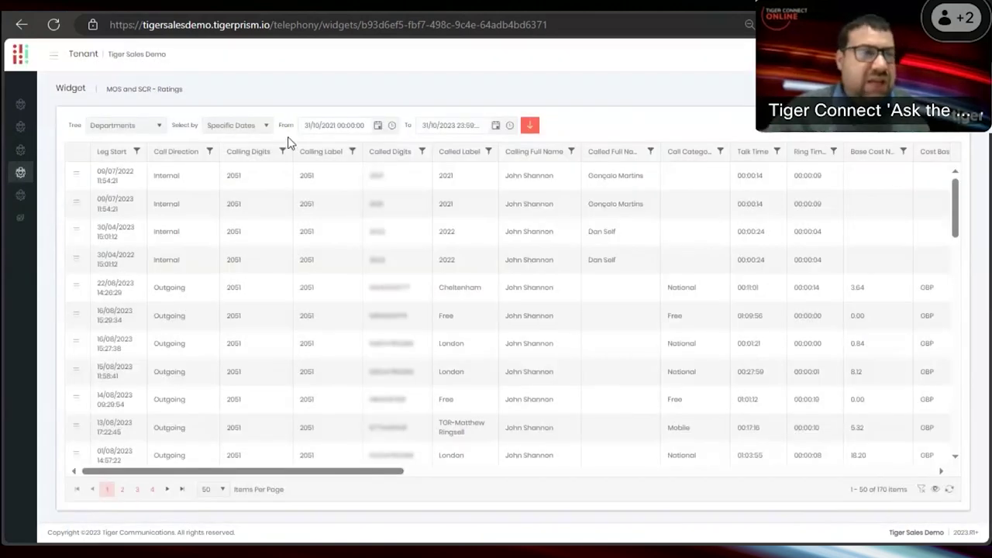
Import a widget using the copied MOS and SCR - Ratings definition.
mouse_move(47, 275)
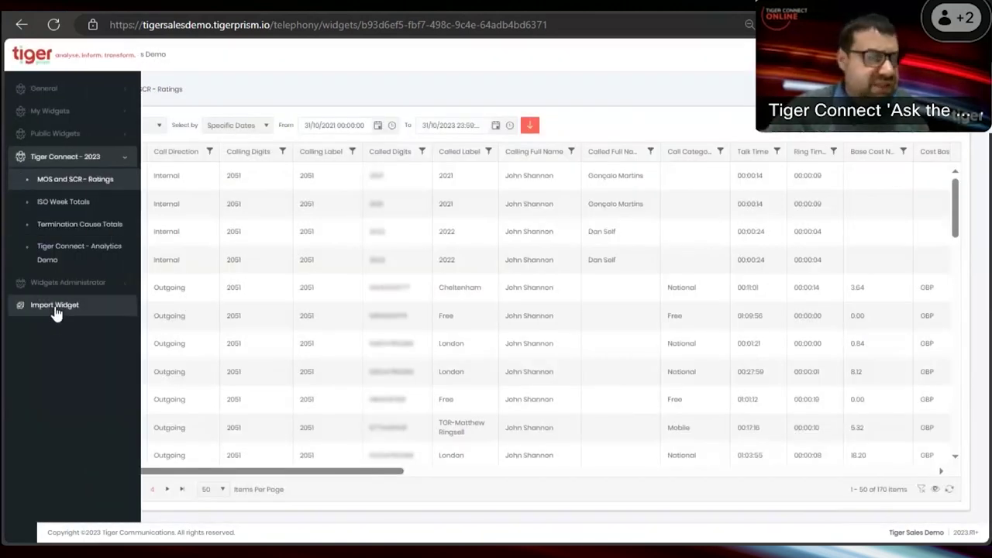
click(55, 307)
right_click(427, 147)
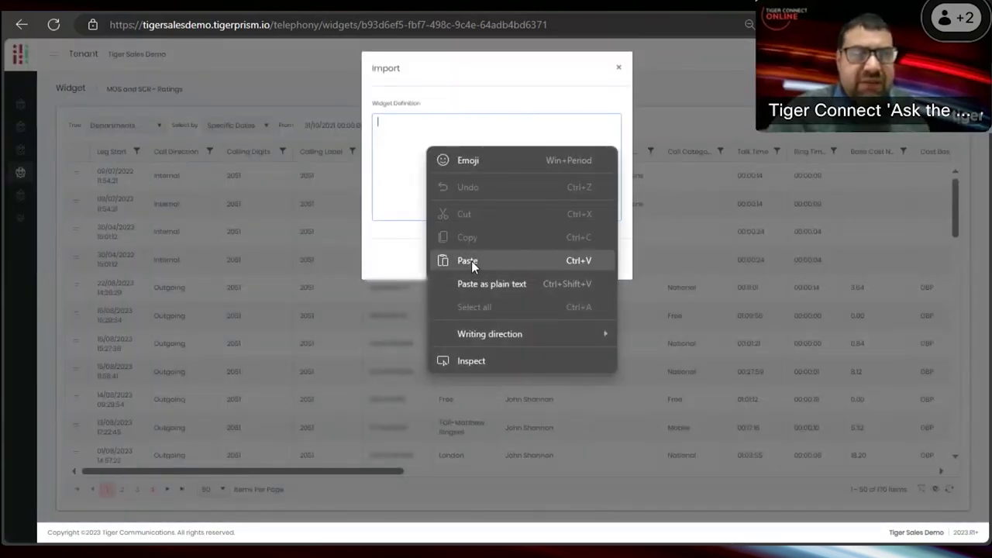
click(471, 260)
click(547, 259)
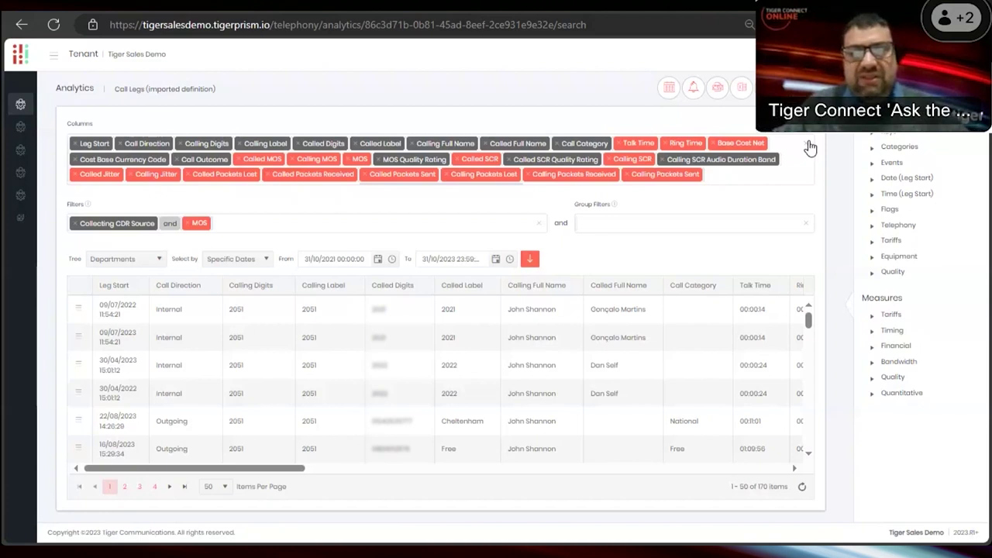
Open a fresh Call Legs report from the General group and clear all of its columns.
mouse_move(45, 110)
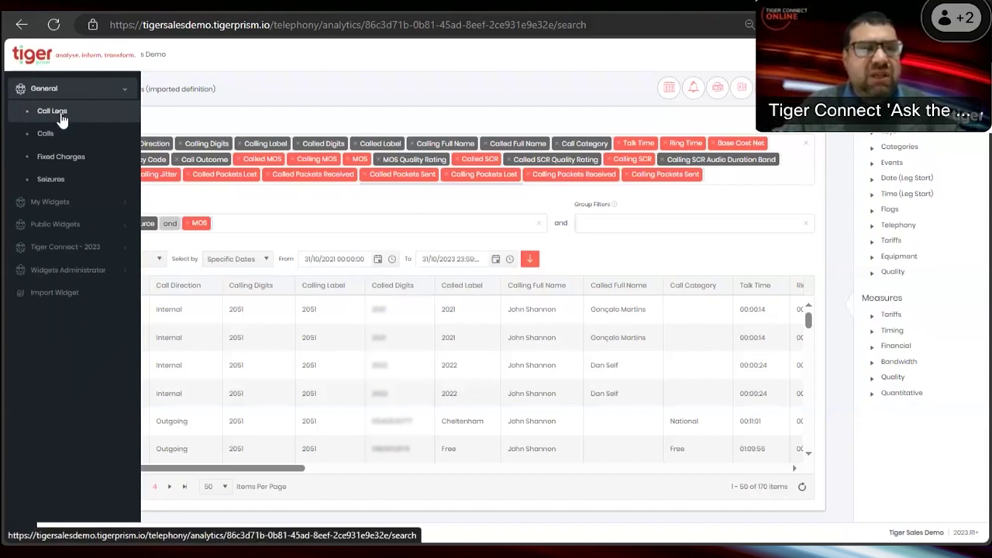
click(61, 116)
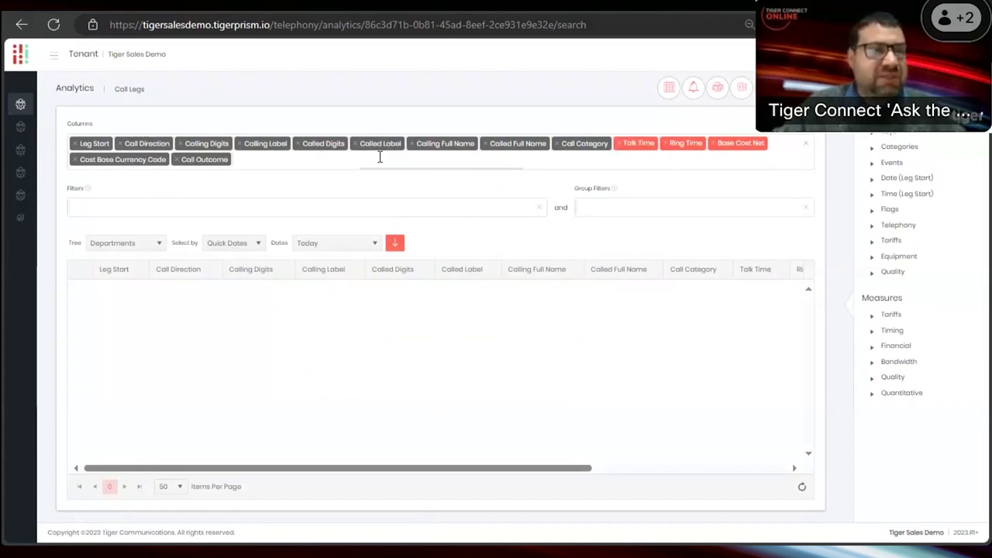
click(806, 147)
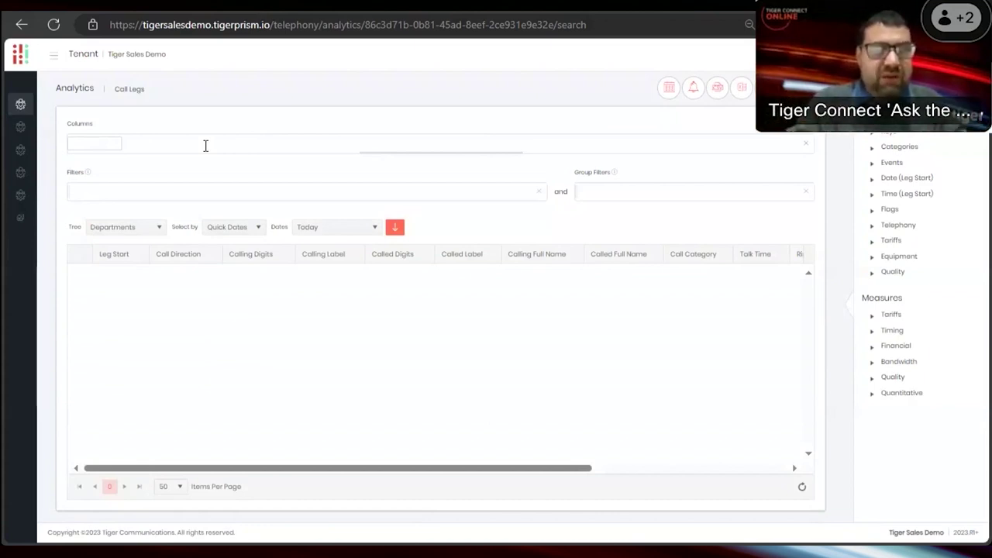
Search the available columns for hour, half-hour and quarter-hour fields, and clear the search text.
text(ual)
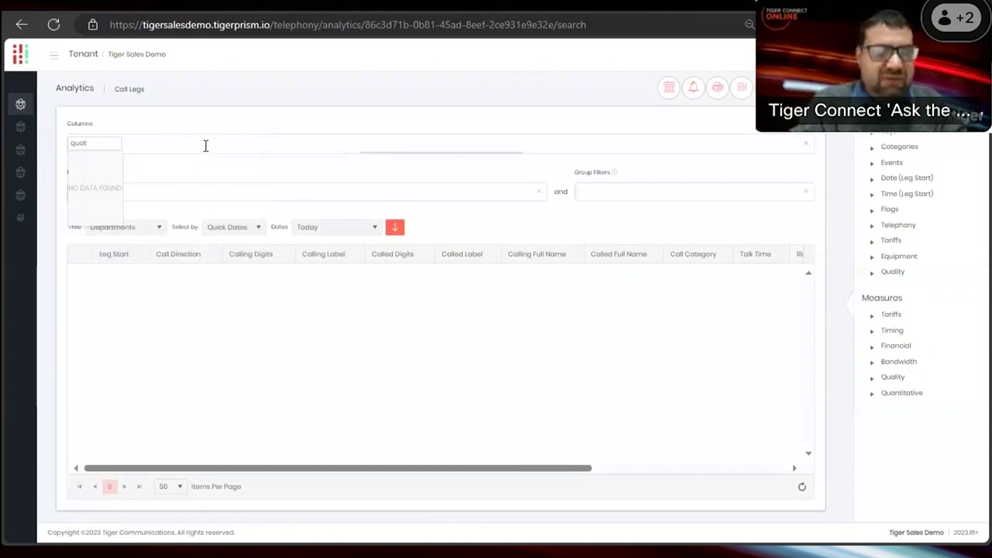
key(BackSpace)
key(BackSpace)
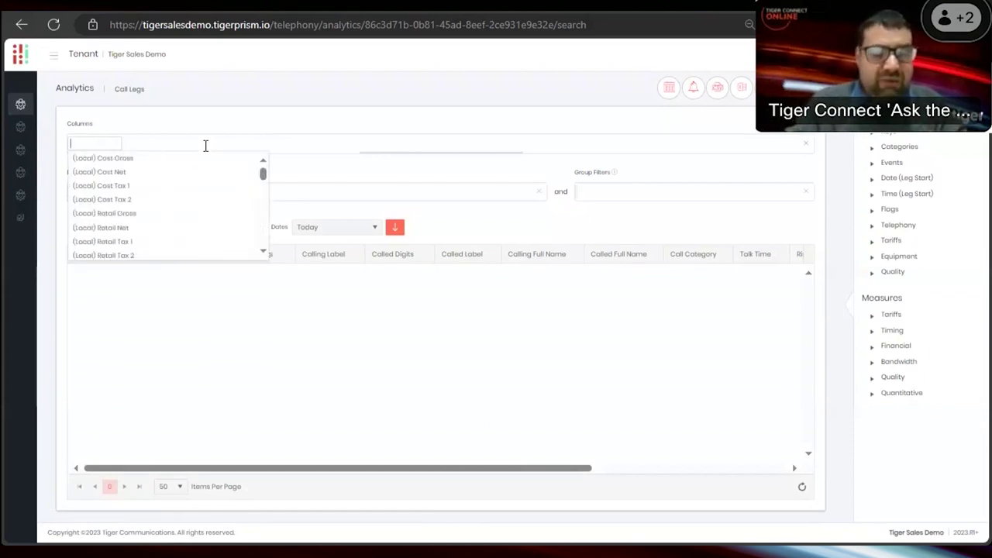
text(hou)
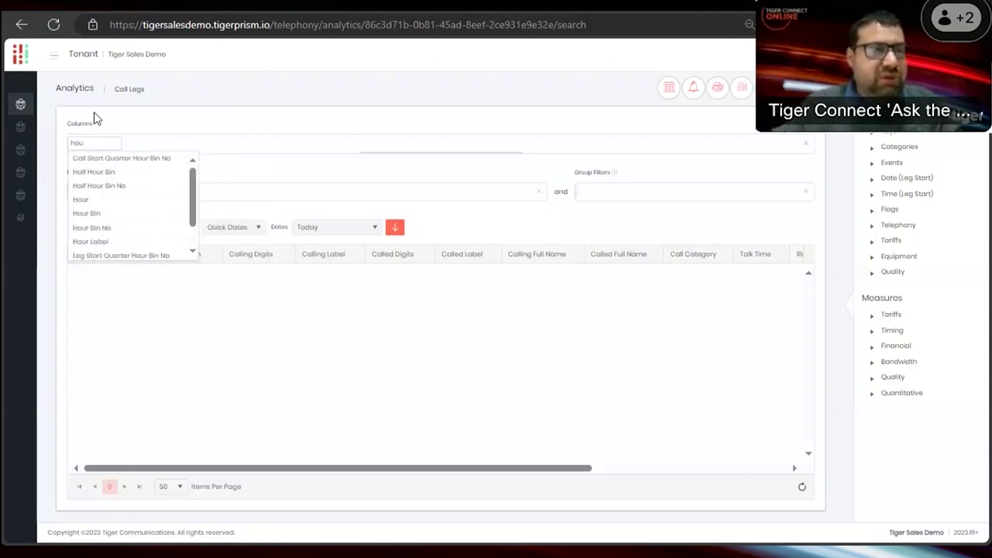
scroll(117, 195, down, 3)
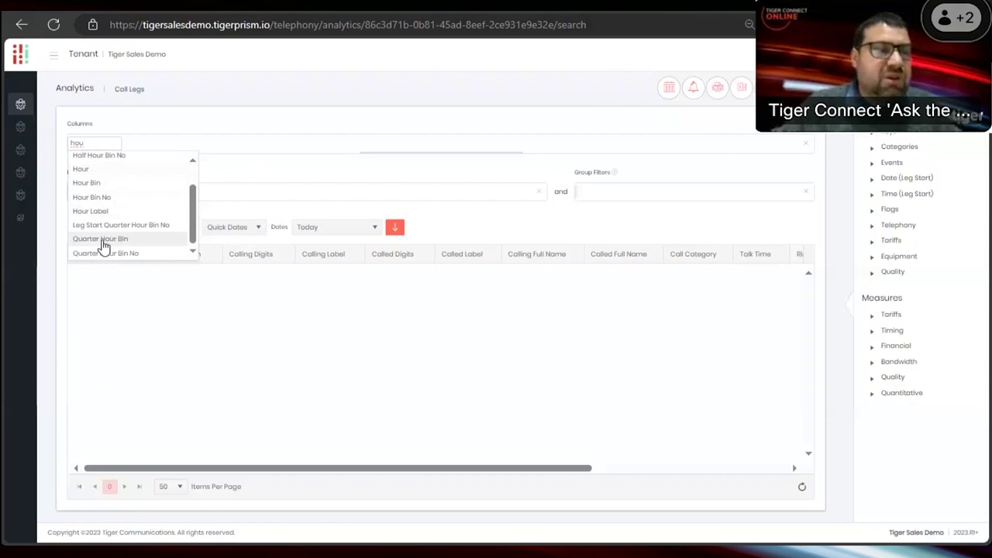
scroll(93, 252, up, 1)
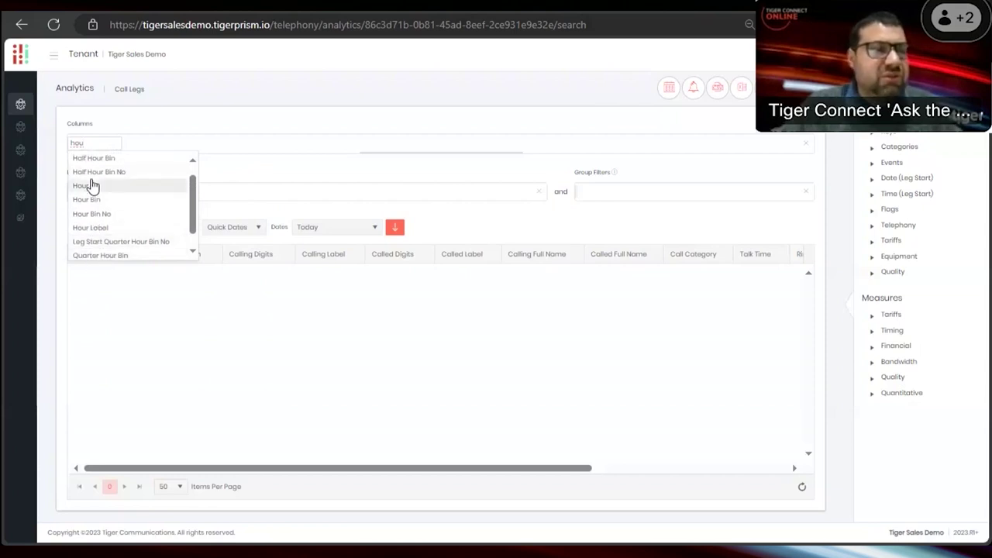
scroll(93, 178, up, 1)
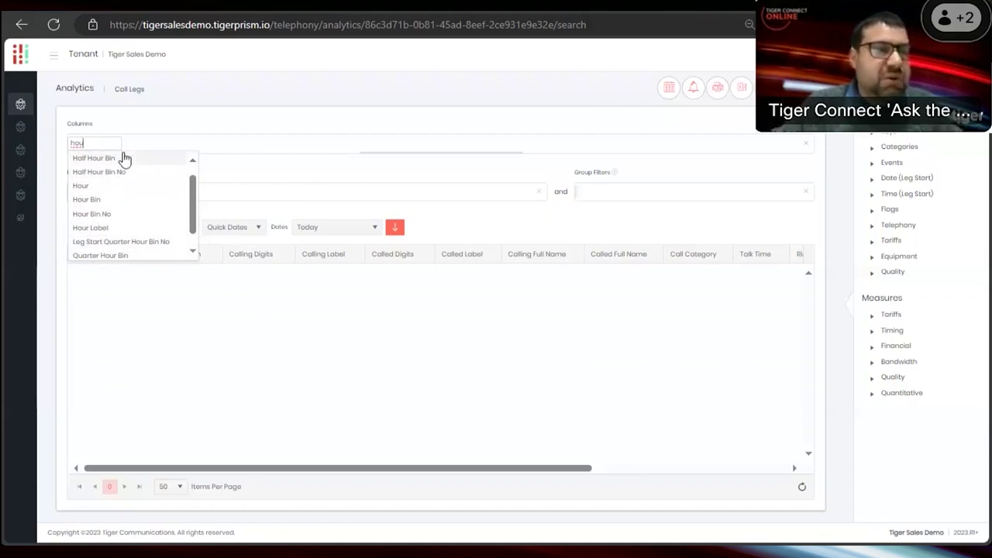
key(BackSpace)
key(BackSpace)
key(BackSpace)
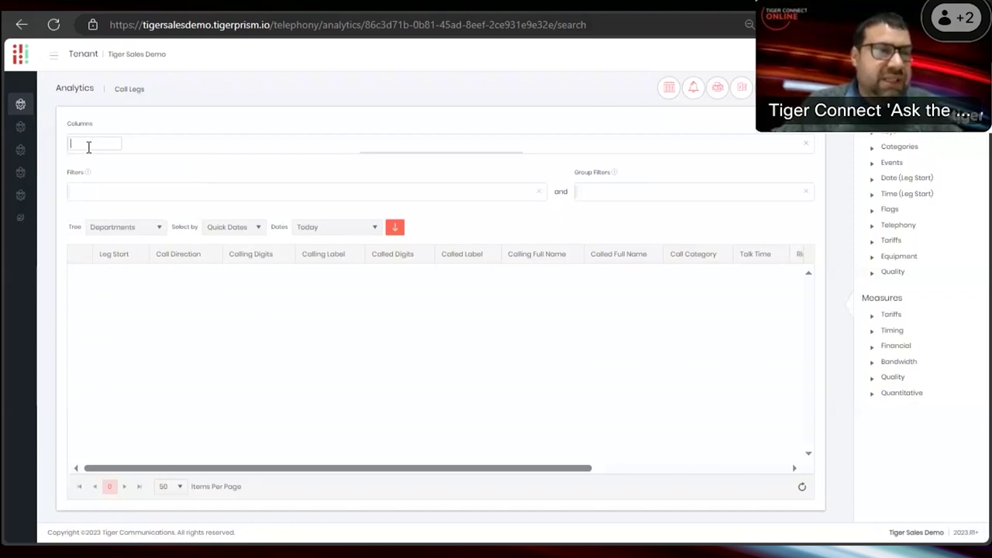
Add the Weekday, Weekday No and Weekday Short columns to the Call Legs report.
text(wee)
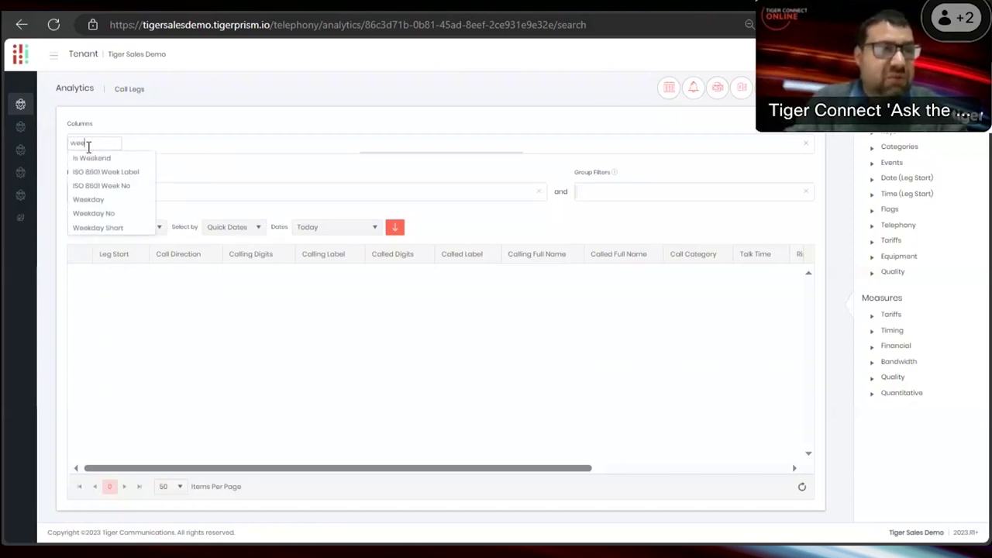
click(101, 200)
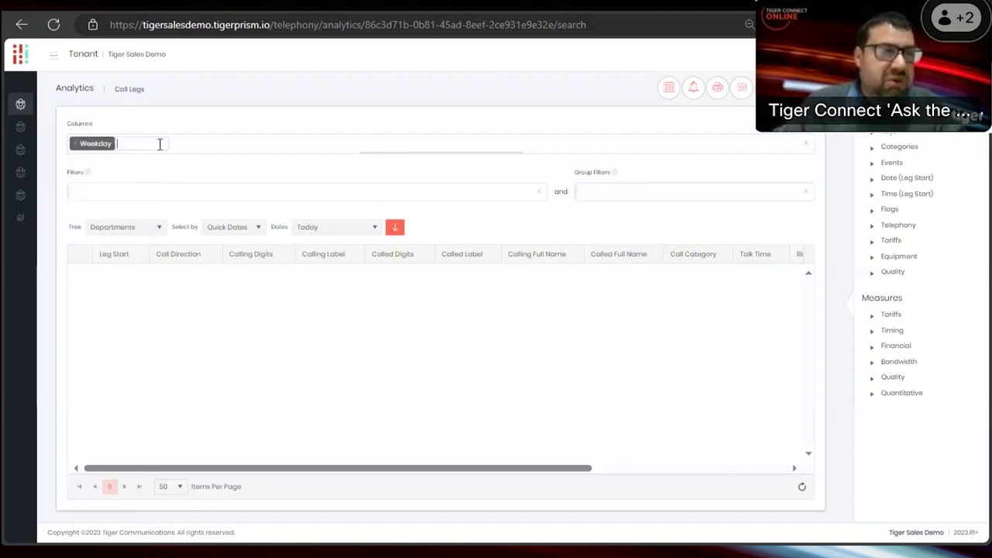
text(week)
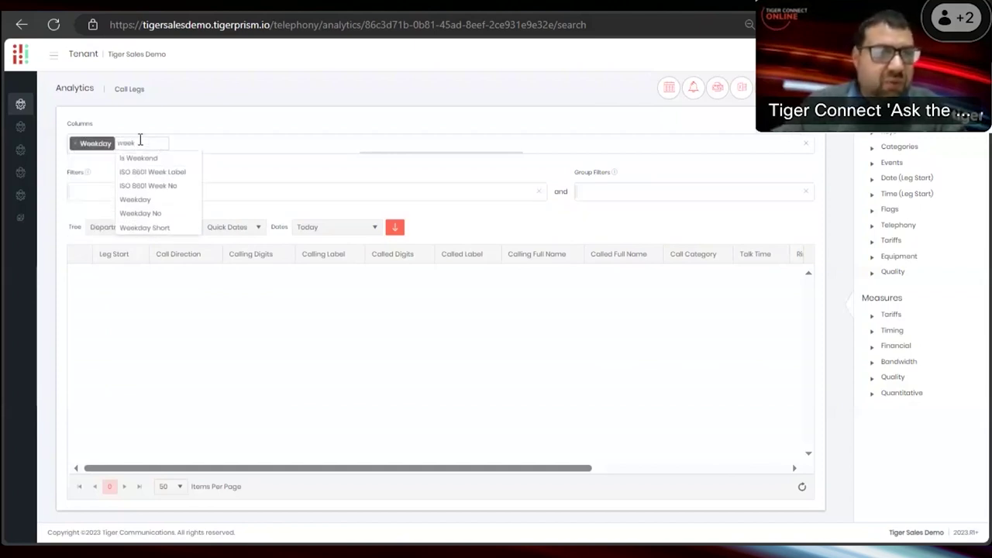
click(168, 215)
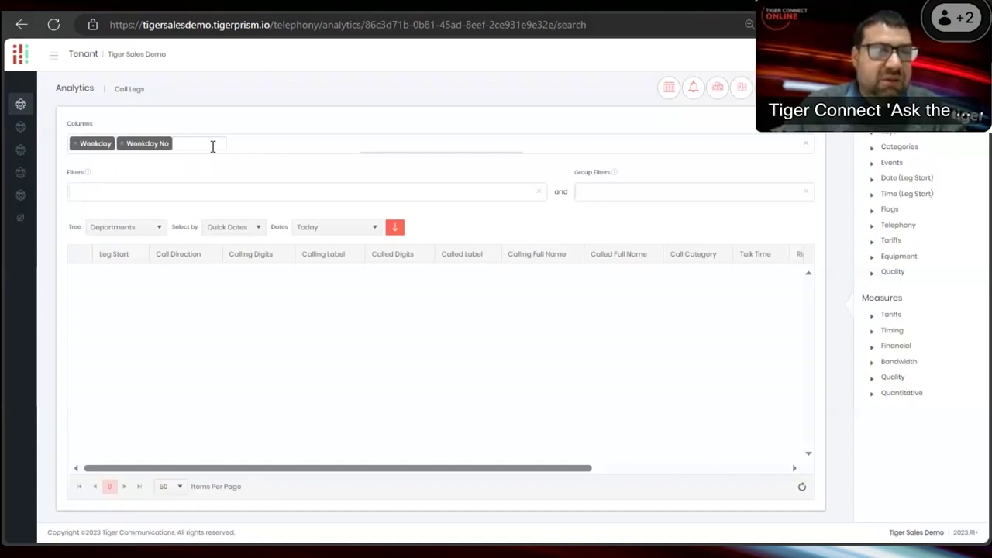
text(week)
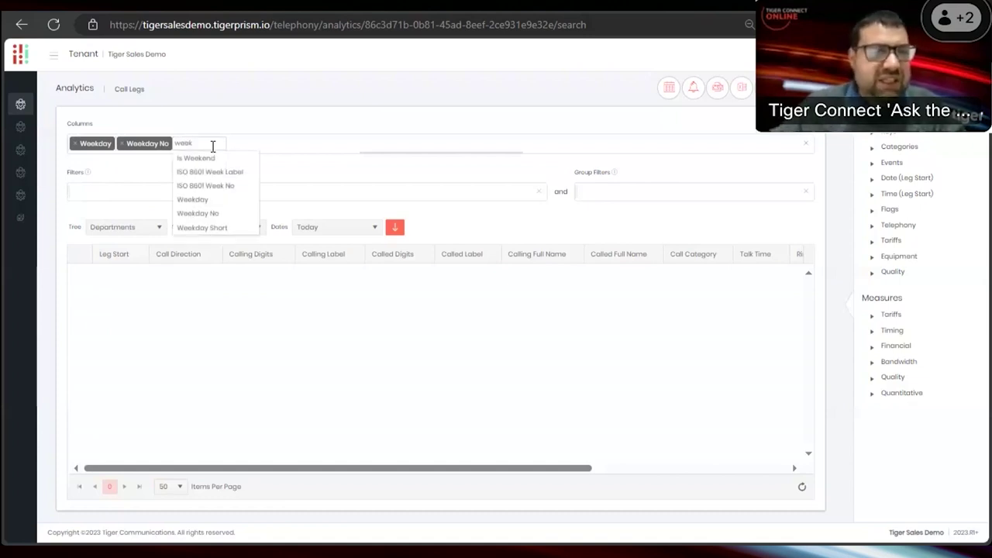
click(235, 232)
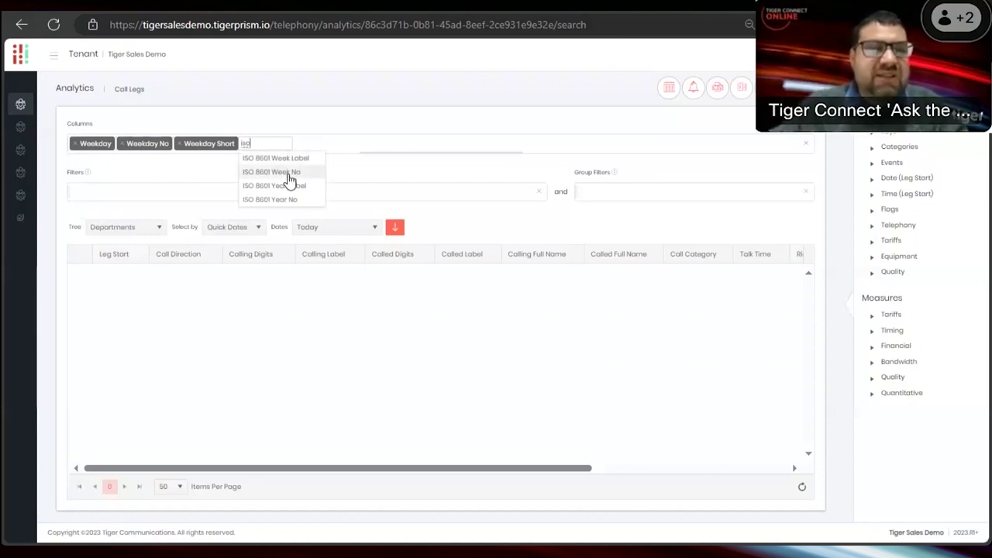
Add ISO 8601 Week No as the first column and retrieve the data for Today.
click(288, 178)
drag(288, 145, 93, 146)
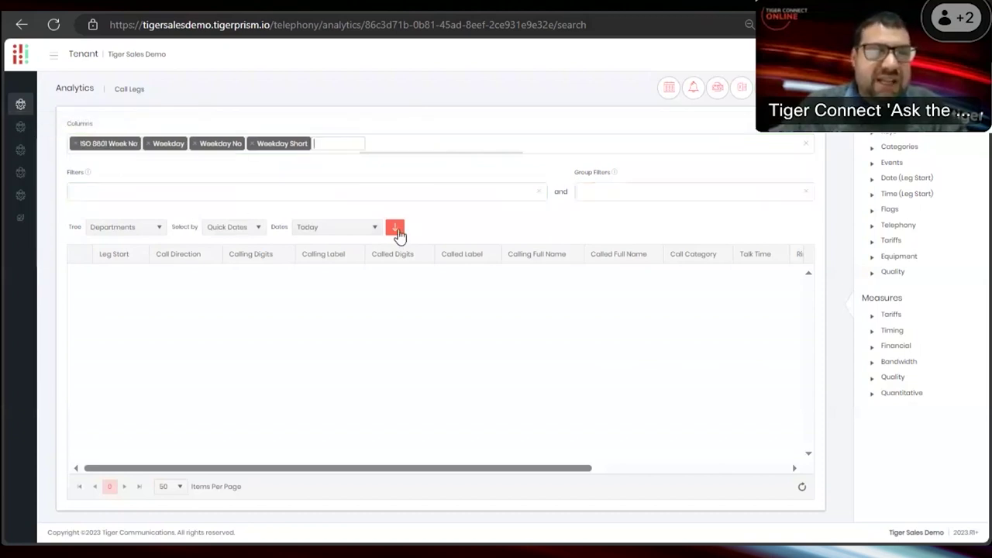
click(397, 232)
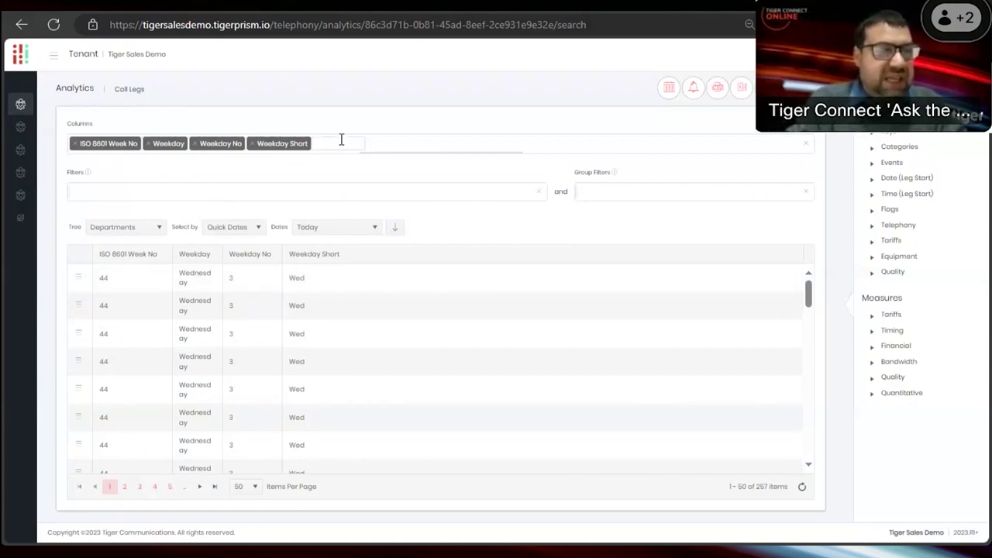
Add the Group Name column after Weekday Short and retrieve the data again.
text(roup n)
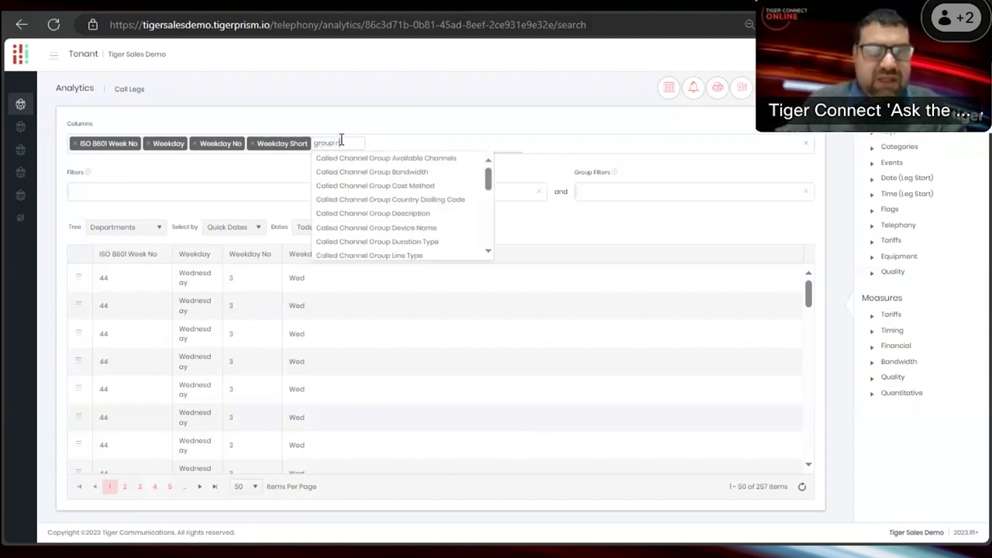
click(332, 216)
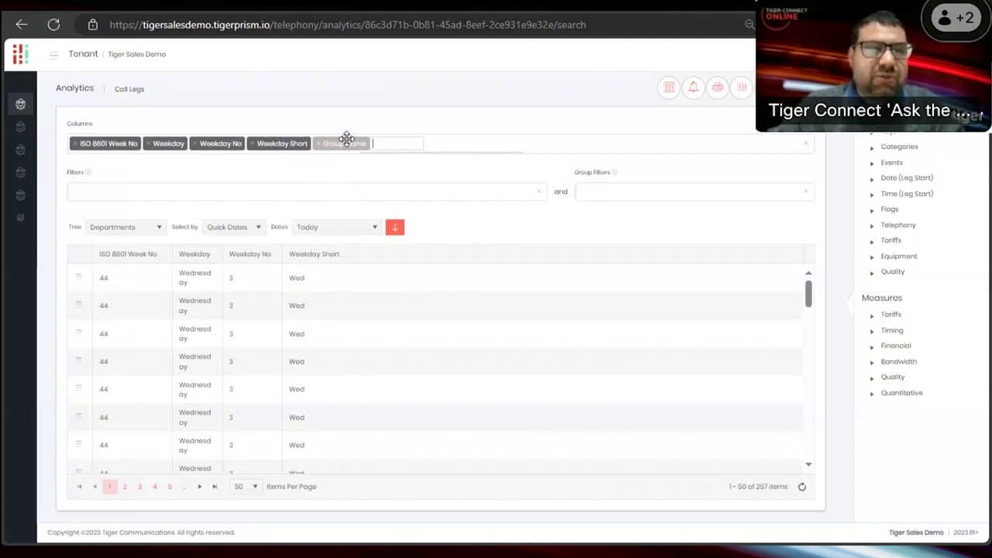
click(395, 232)
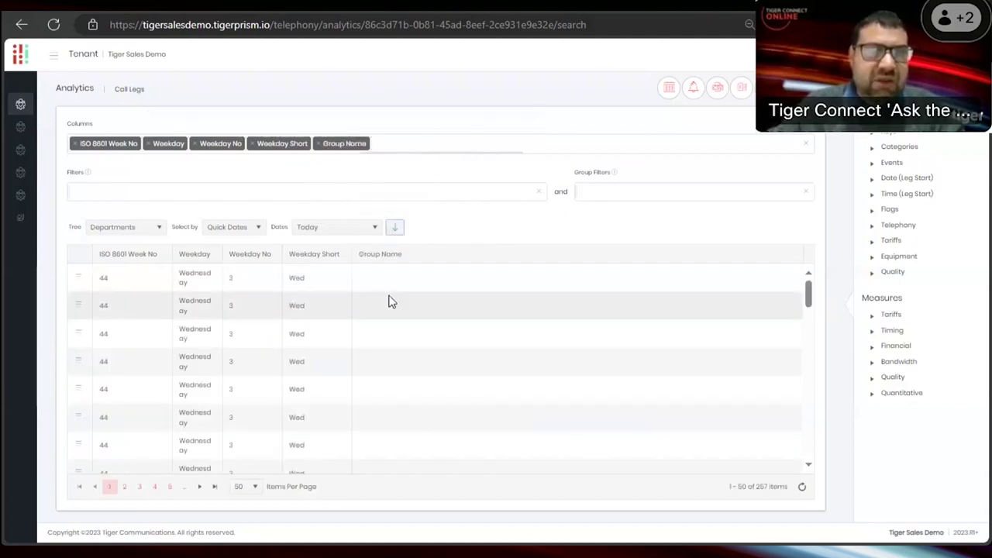
Filter the report to legs whose Group Name is not blank, retrieve the data and inspect the group names.
drag(344, 143, 150, 178)
drag(329, 143, 110, 192)
click(126, 217)
scroll(101, 293, down, 1)
scroll(101, 293, down, 1)
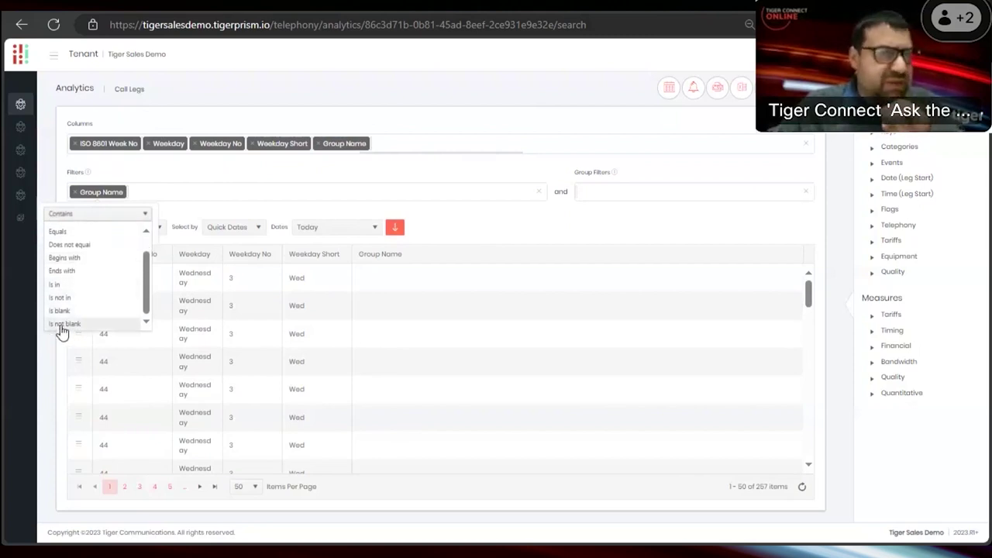
click(62, 328)
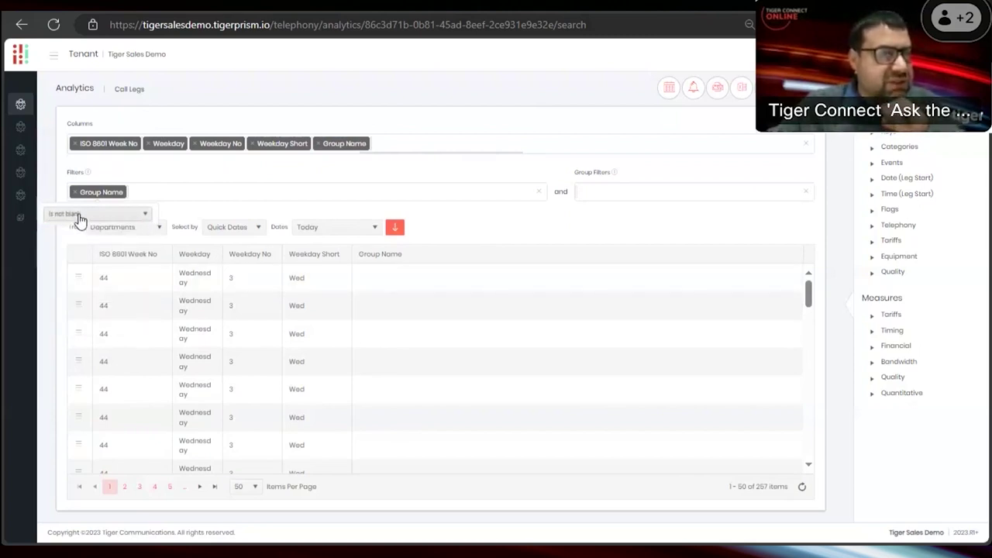
click(395, 229)
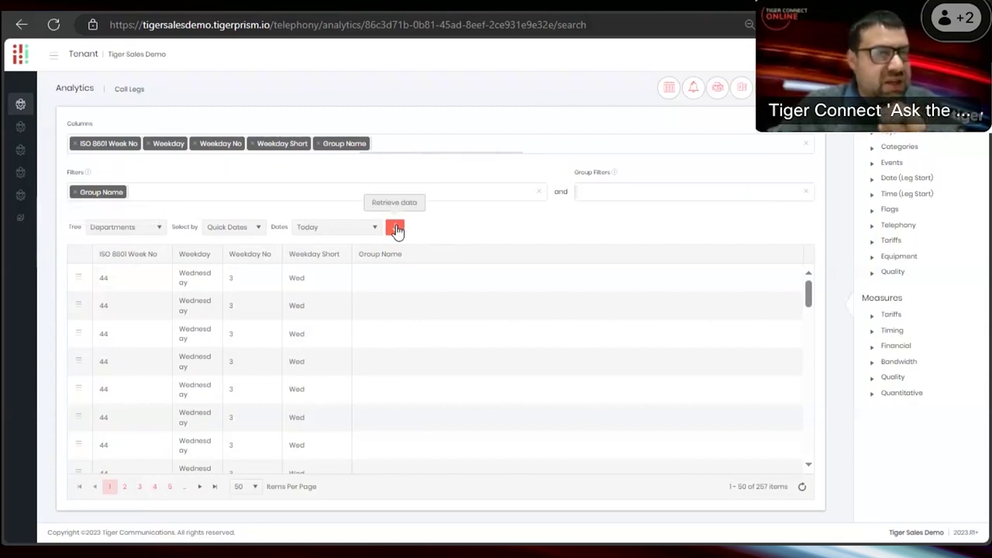
click(395, 229)
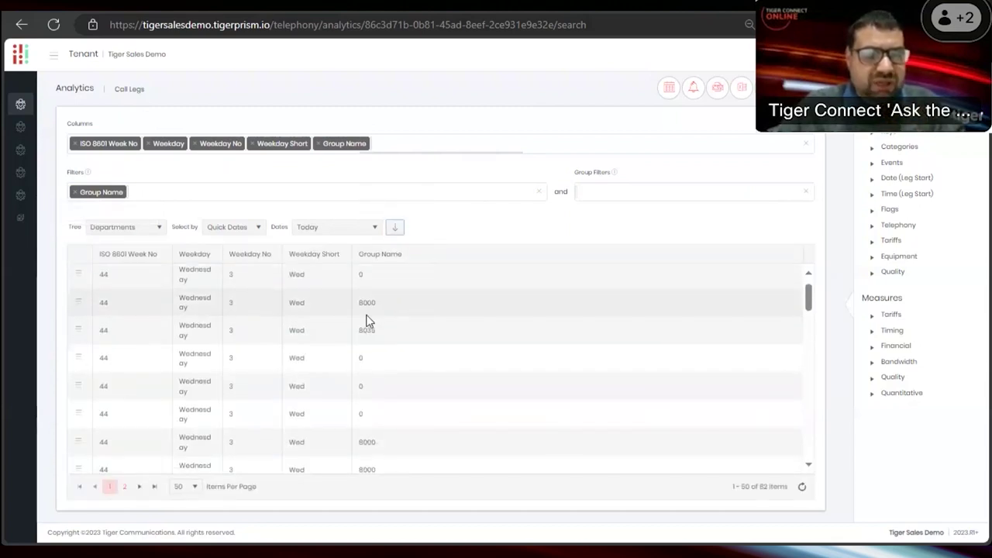
double_click(362, 280)
double_click(367, 335)
double_click(369, 364)
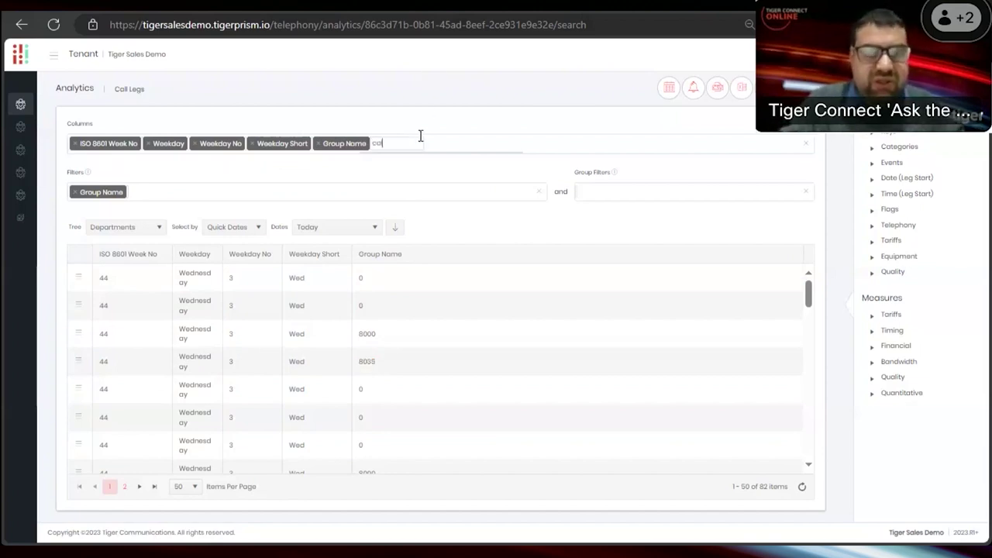
Add the Call Outcome, Called Digits and Called Party Name columns after Group Name in the Call Legs report.
text(out)
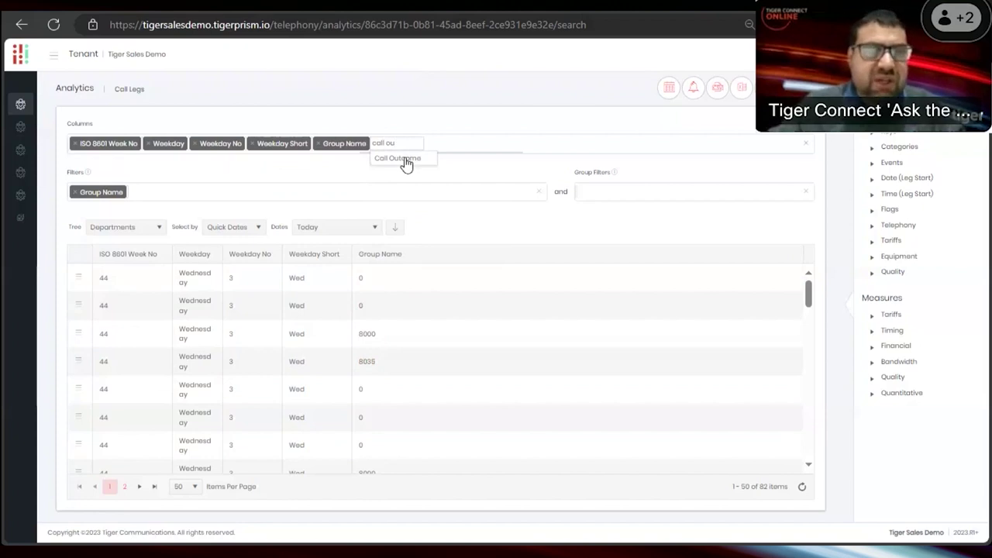
click(405, 161)
text(called)
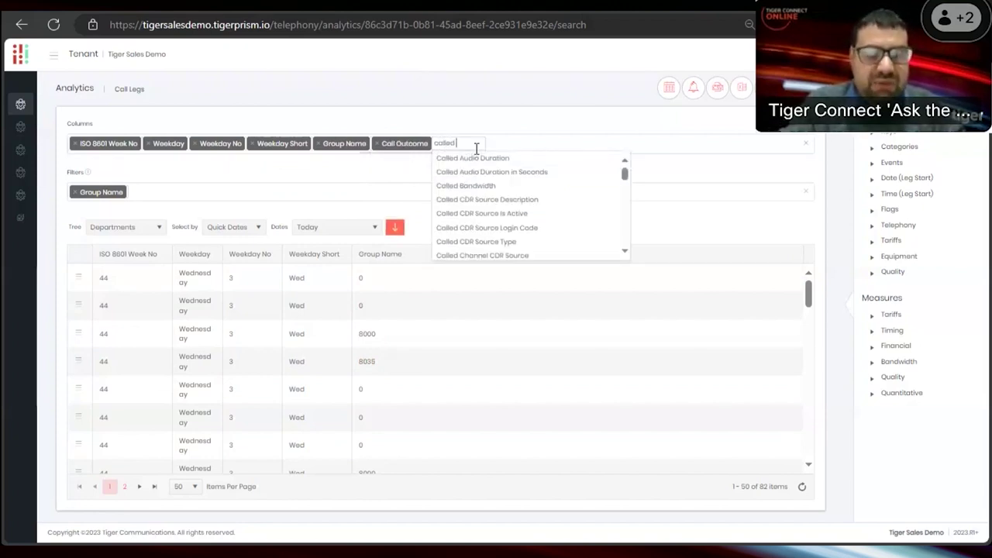
text( di)
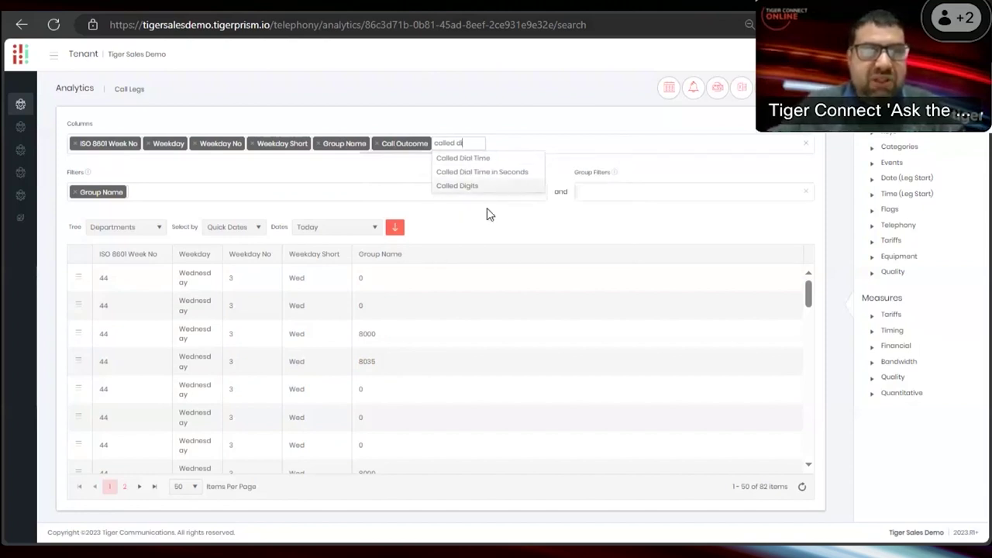
click(476, 189)
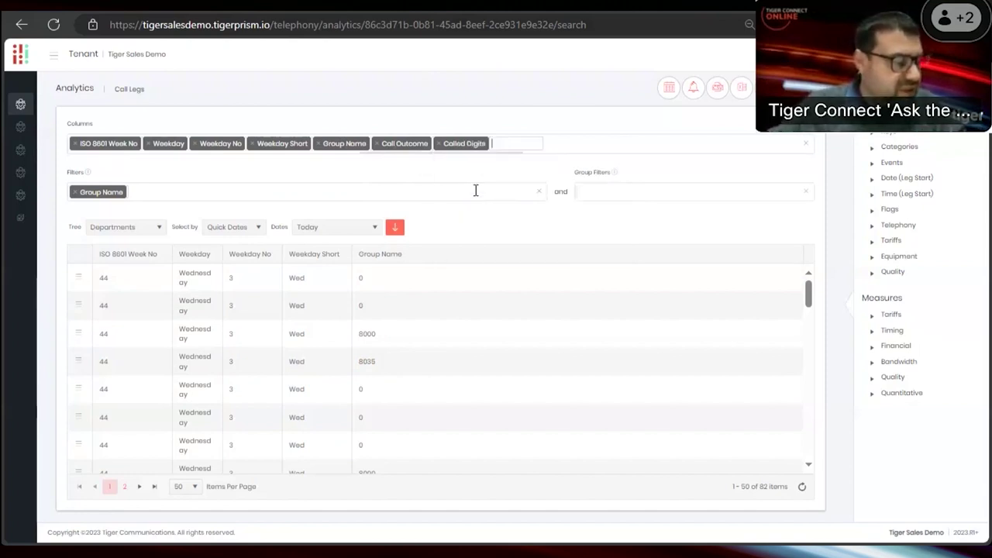
text(called pa)
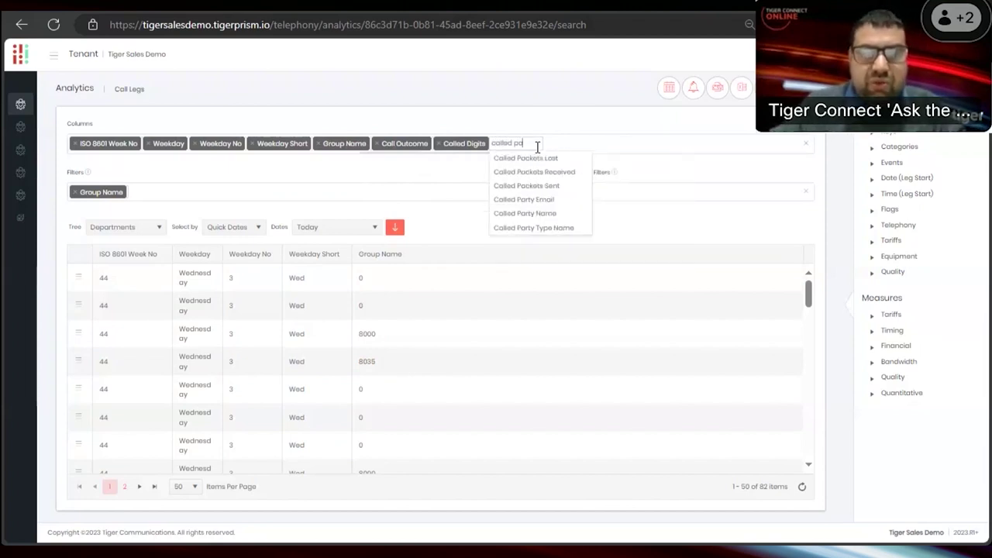
click(536, 214)
Add the Called Level 2 Party Name and Called Tree Path columns to the report.
text(c)
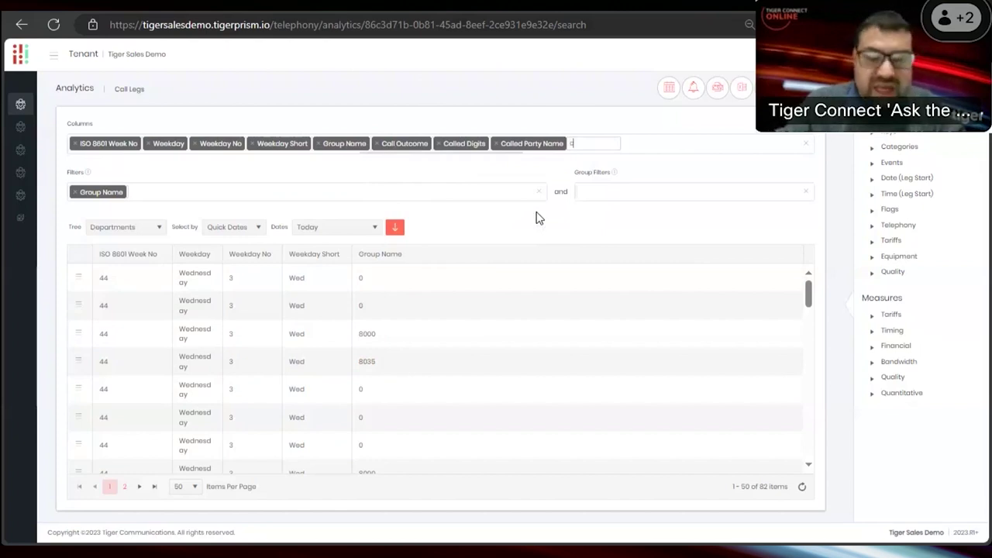
text(alled lev)
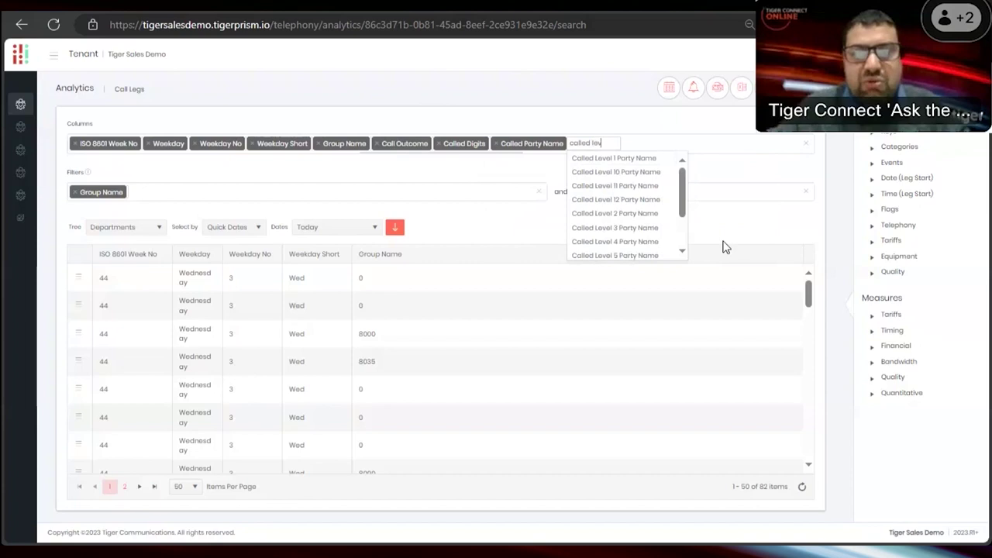
click(612, 215)
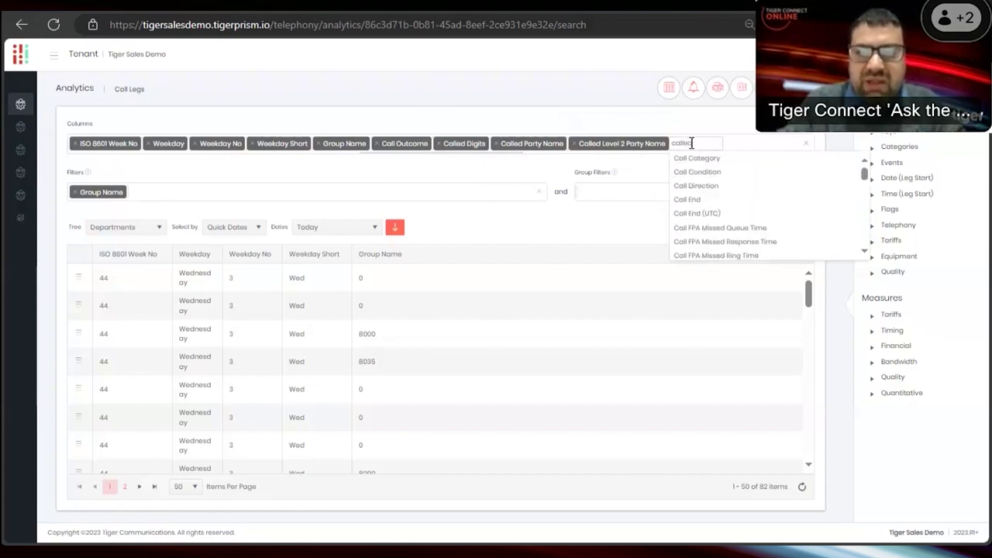
text(ed tr)
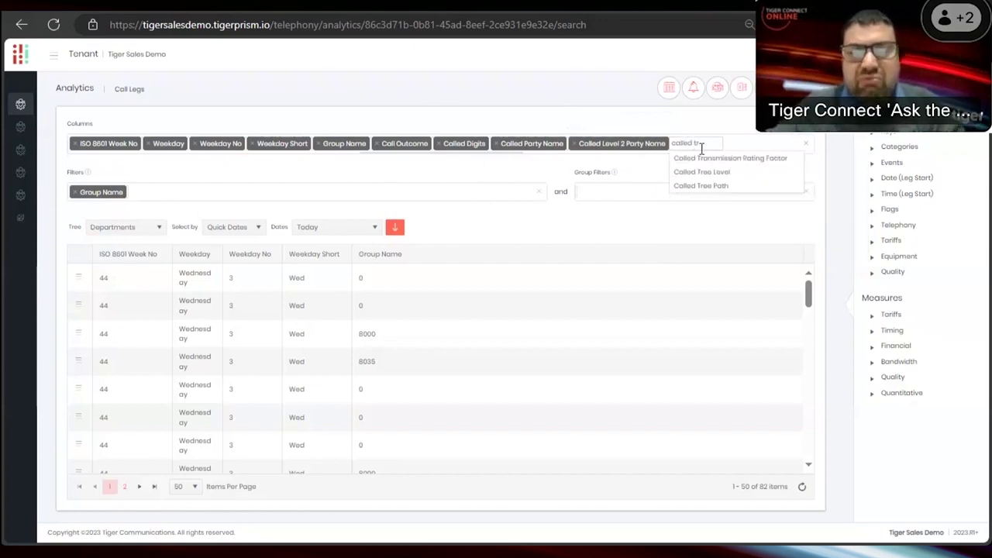
click(701, 187)
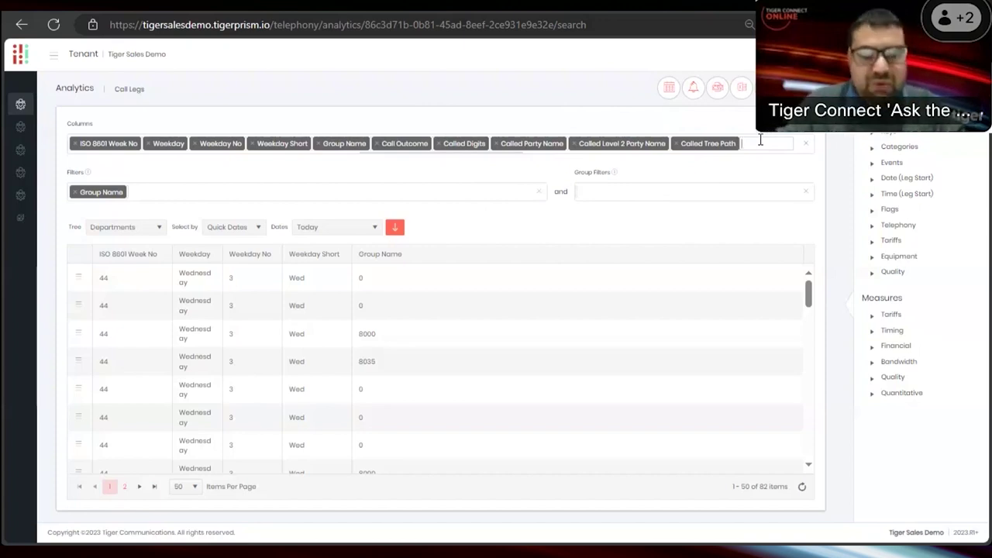
Add the Call Leg Count measure aggregated as Count, then retrieve the data and check the leg counts.
text(un)
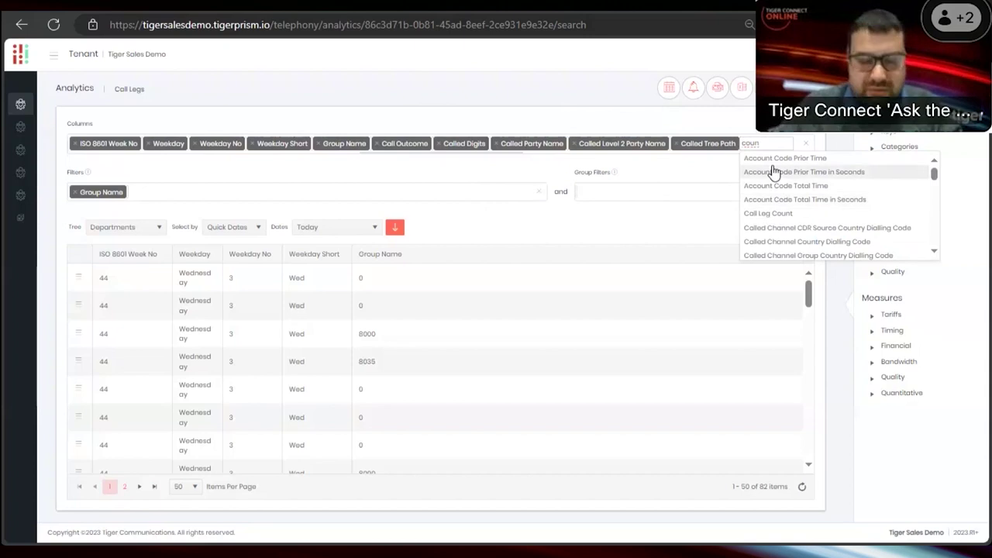
click(772, 213)
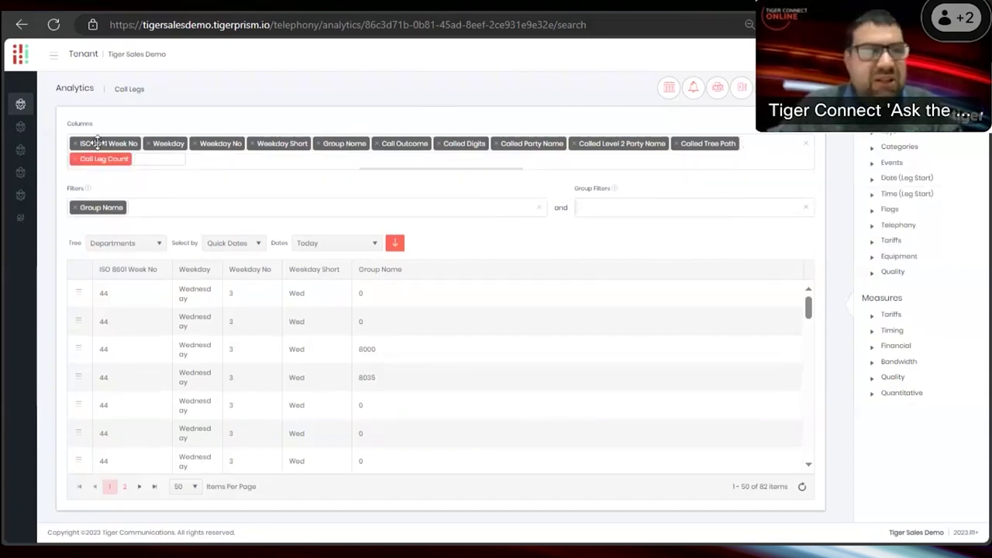
click(89, 159)
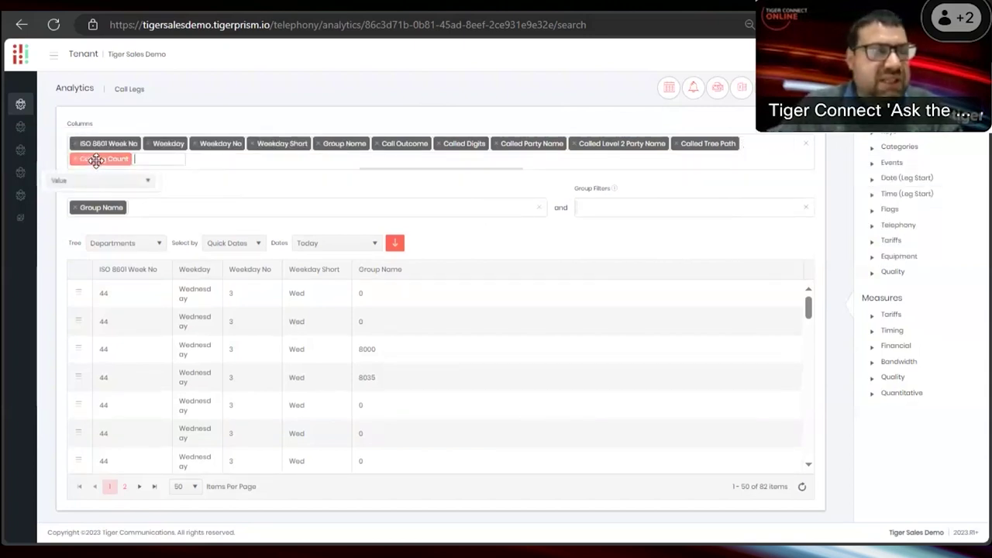
click(90, 181)
click(70, 222)
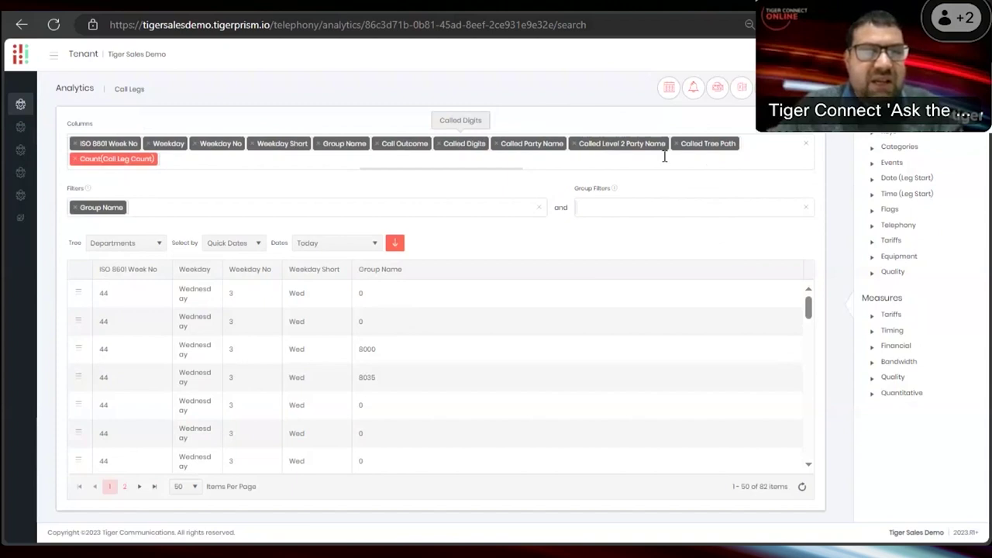
click(394, 242)
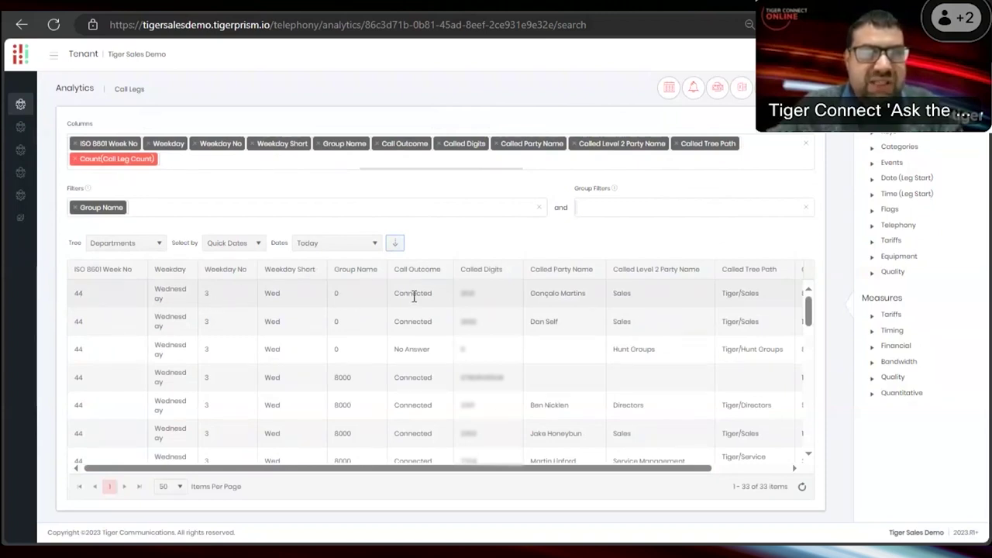
drag(485, 464, 380, 288)
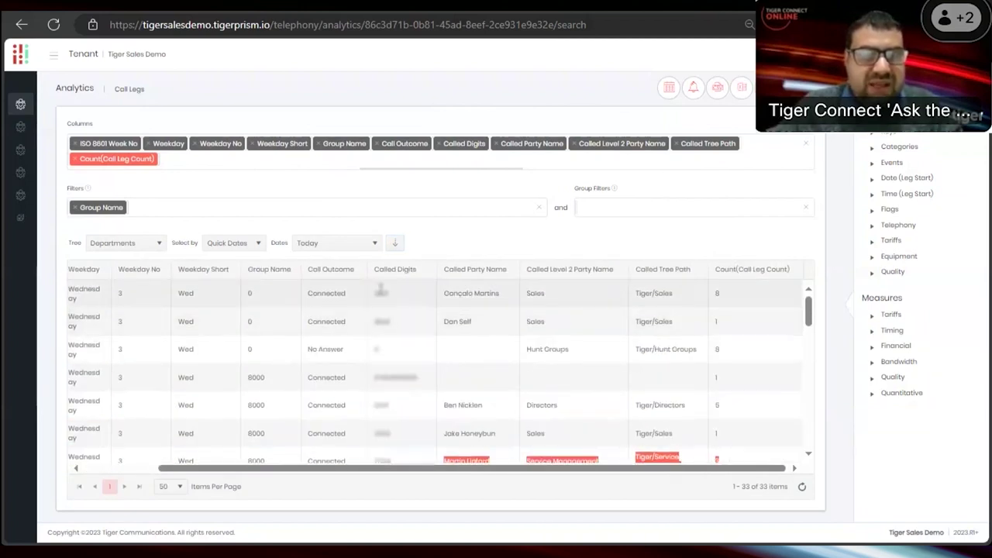
drag(742, 299, 591, 294)
Add the Talk Time measure after the leg count and aggregate it as Sum.
click(763, 150)
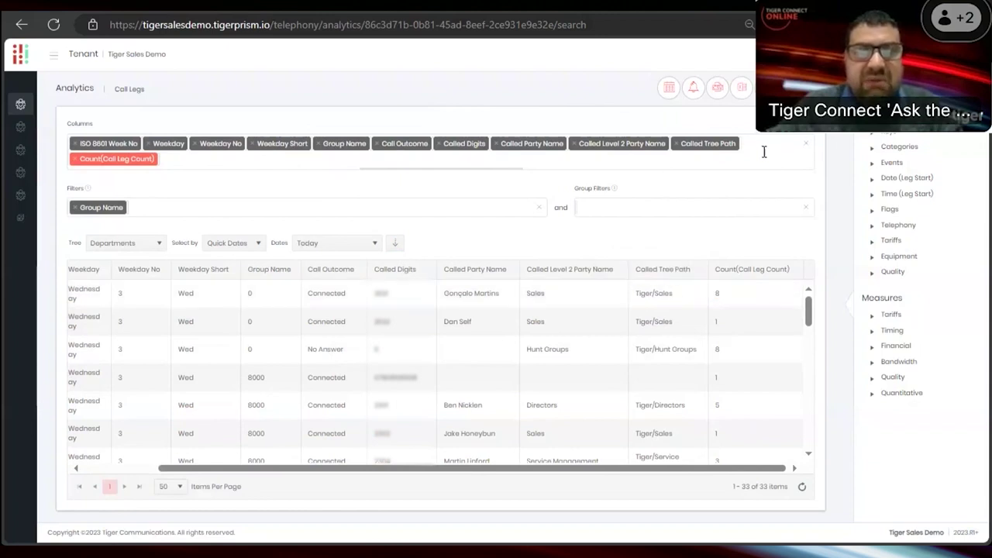
text(du)
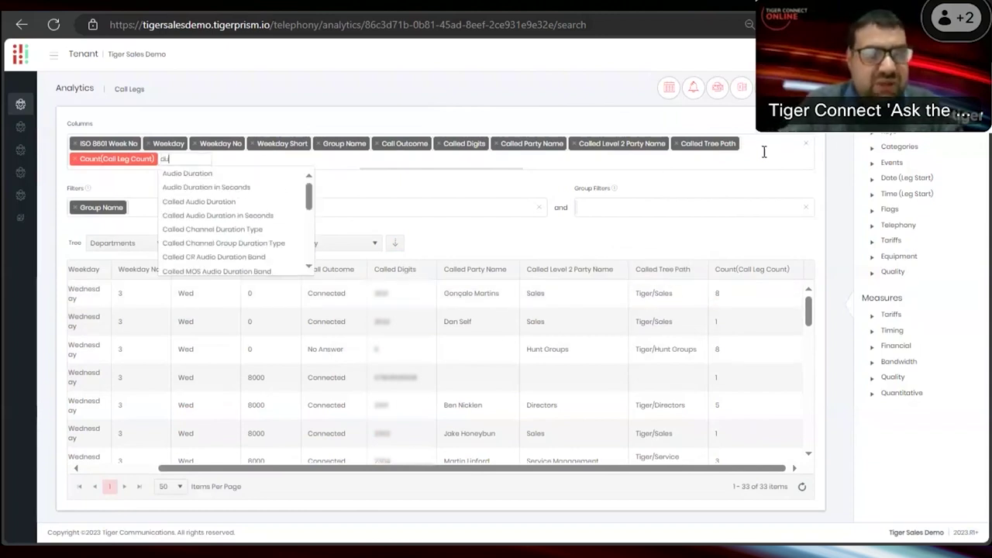
text(talk ti)
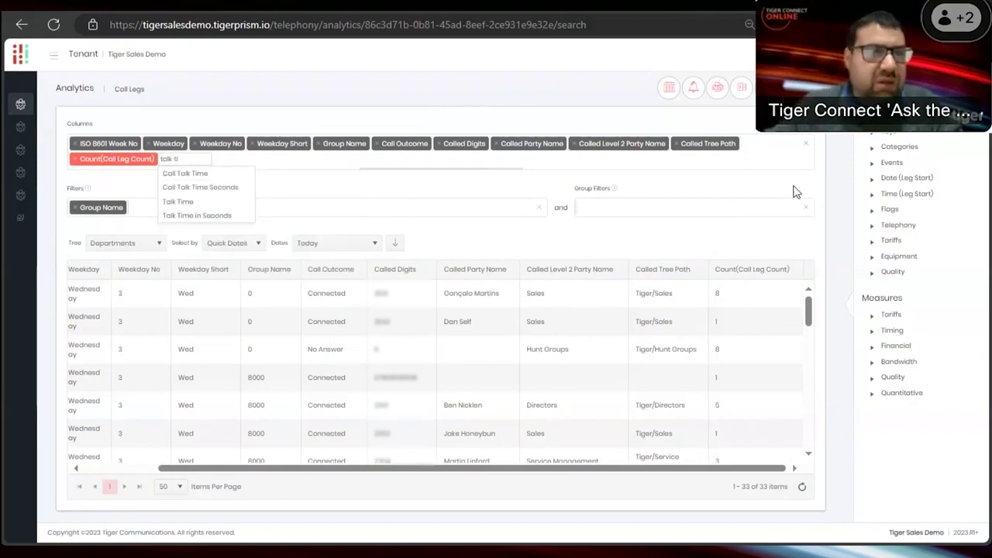
click(184, 202)
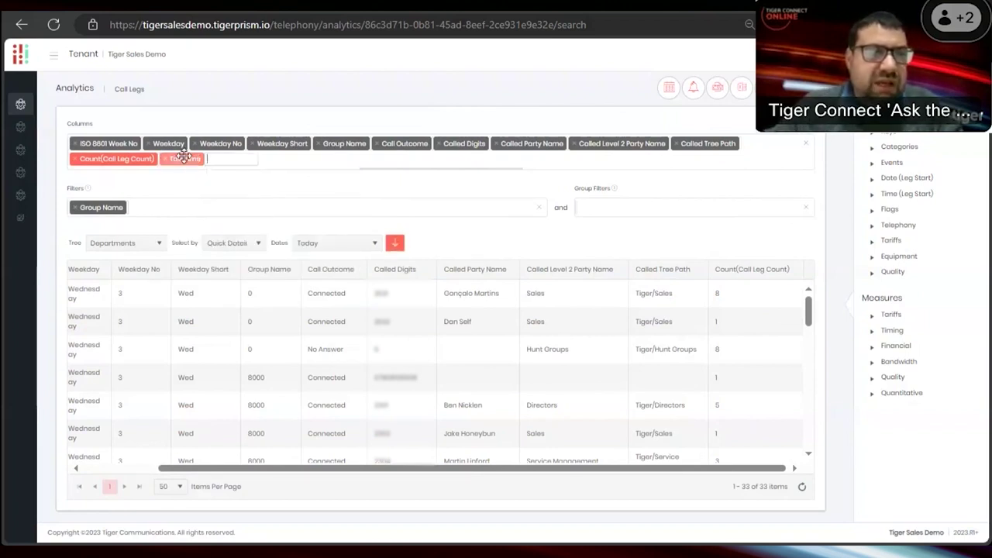
click(183, 156)
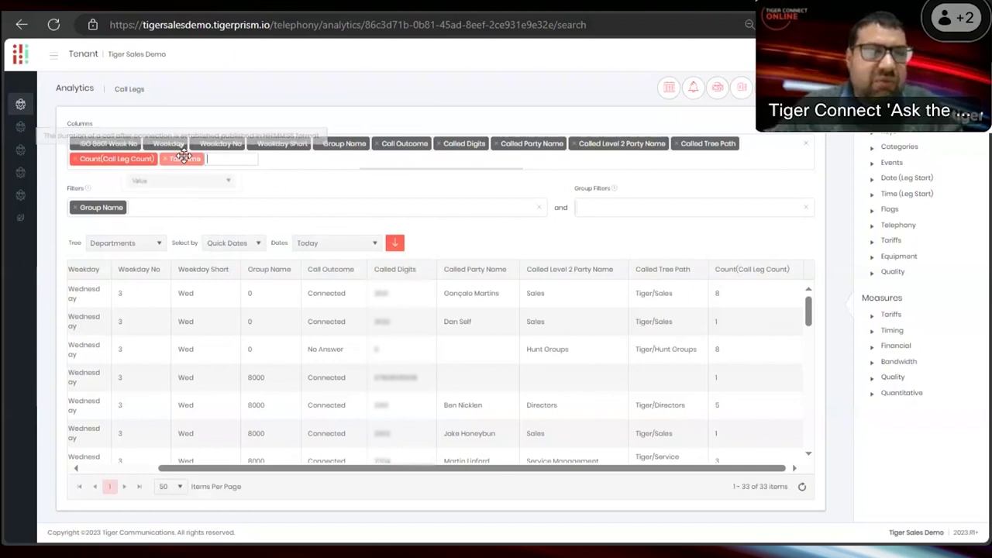
click(182, 183)
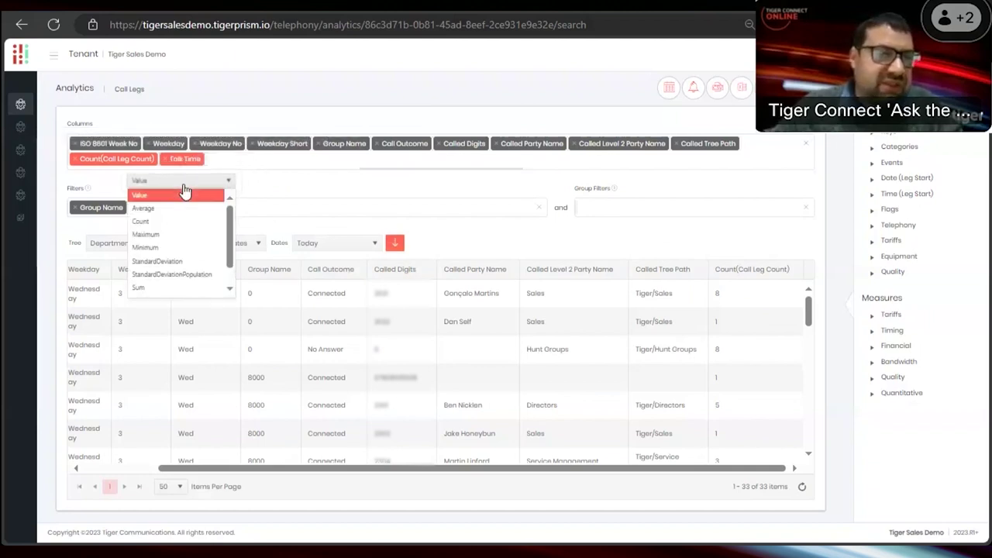
click(140, 288)
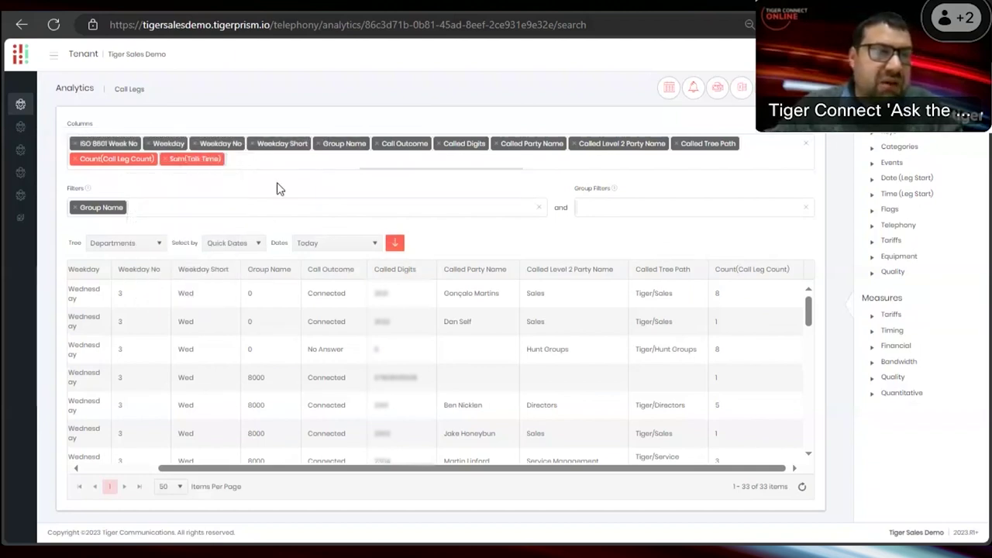
Add a second Talk Time measure aggregated as Average and retrieve the data.
text(s)
text(alk)
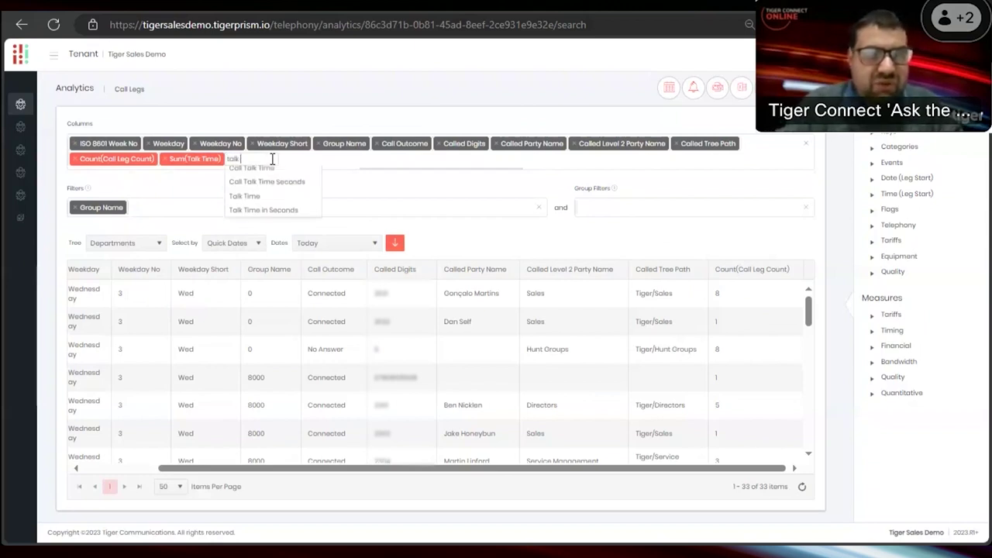
click(244, 202)
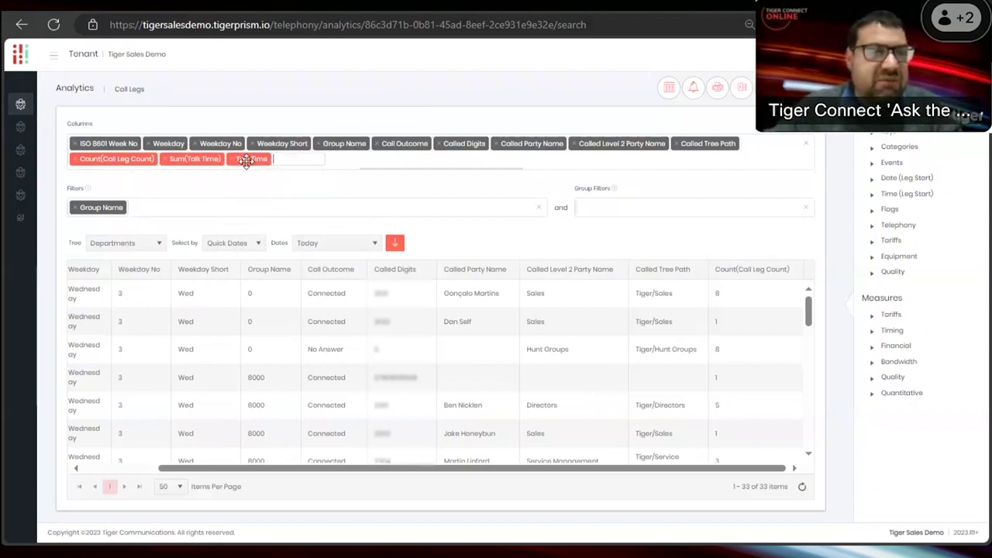
click(259, 186)
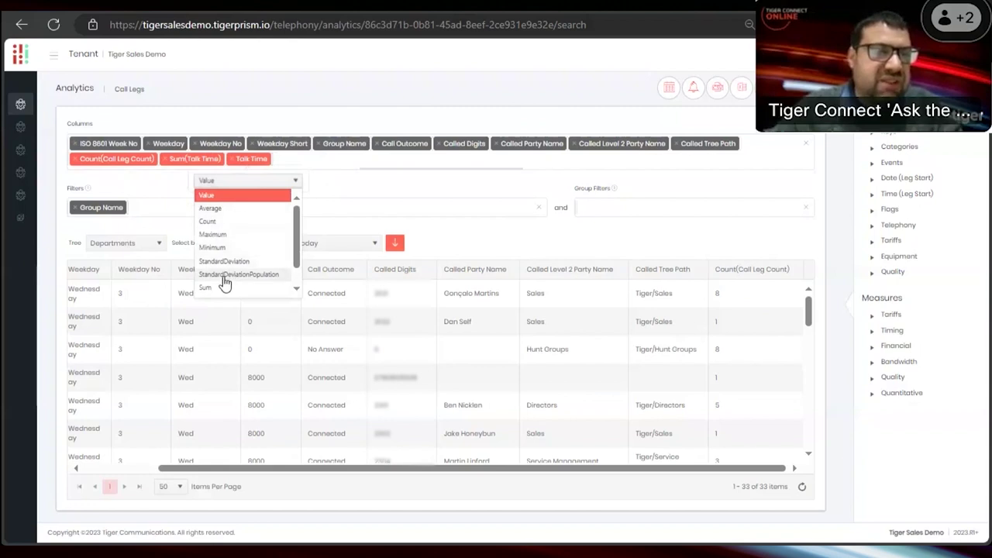
scroll(229, 240, down, 2)
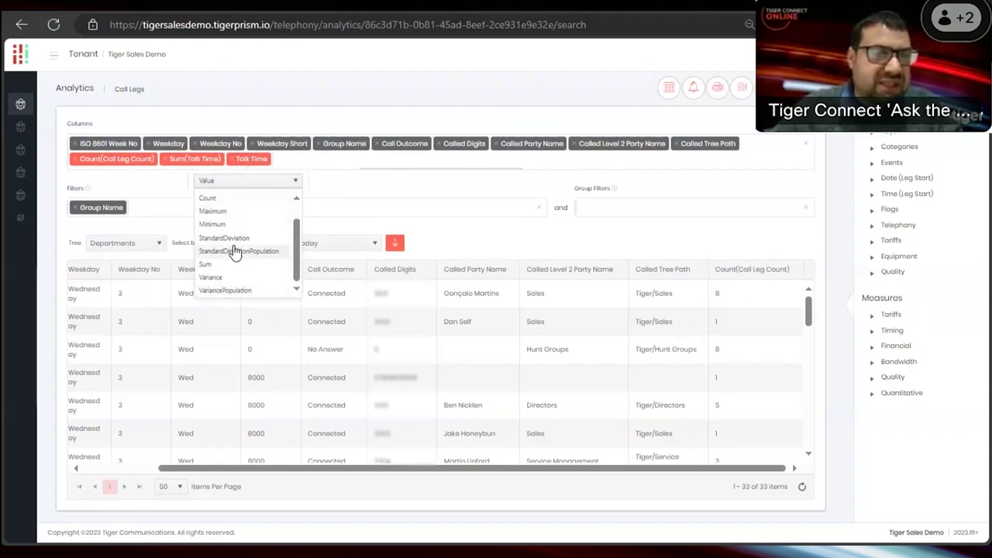
scroll(231, 248, up, 2)
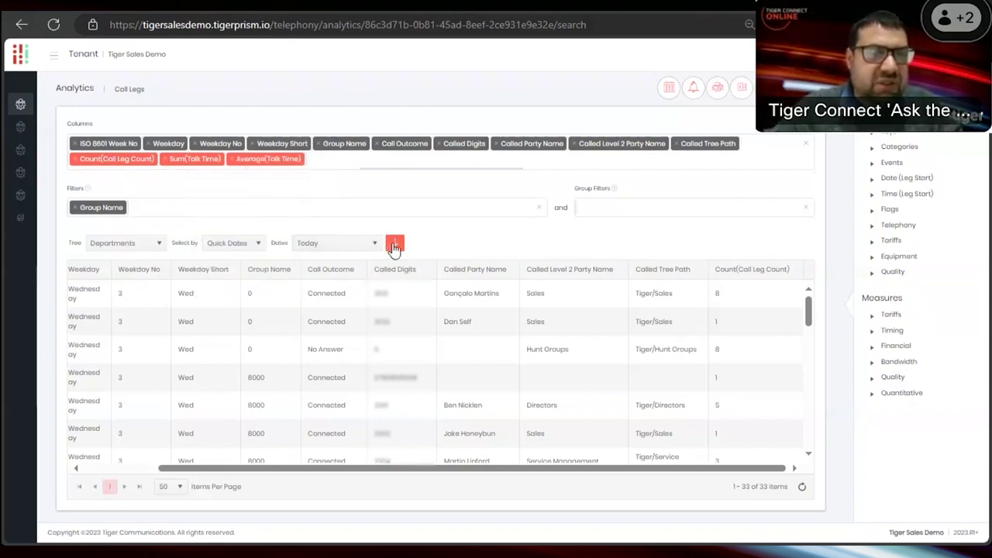
click(394, 244)
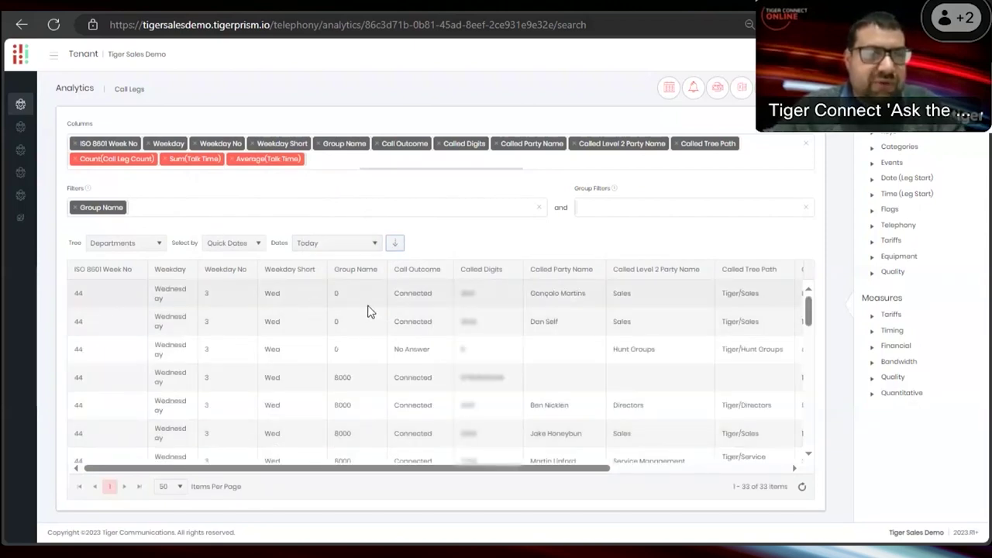
Examine the first row's group, called digits, call leg count, total talk time and average talk time.
double_click(336, 295)
double_click(466, 293)
drag(552, 473, 685, 467)
double_click(751, 294)
drag(715, 293, 740, 294)
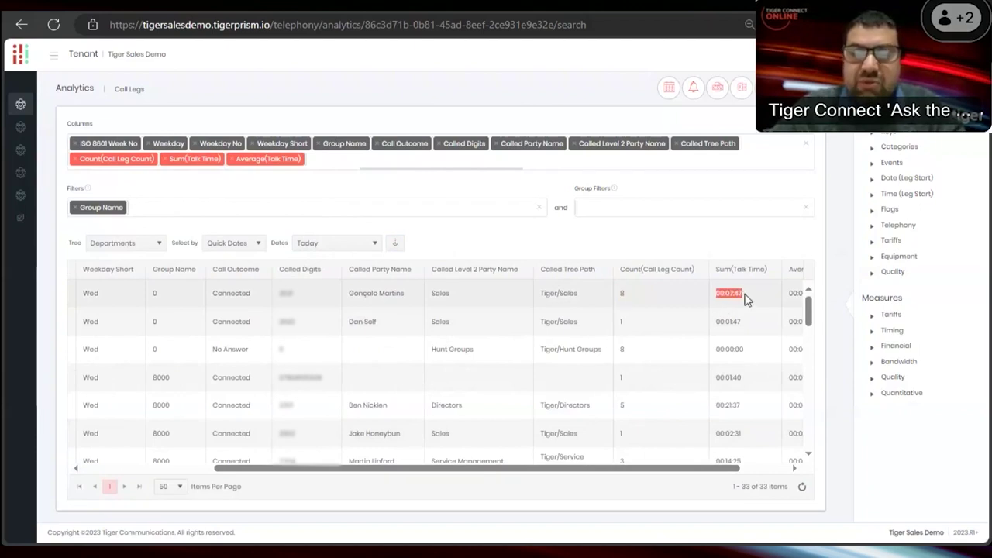
drag(703, 468, 738, 469)
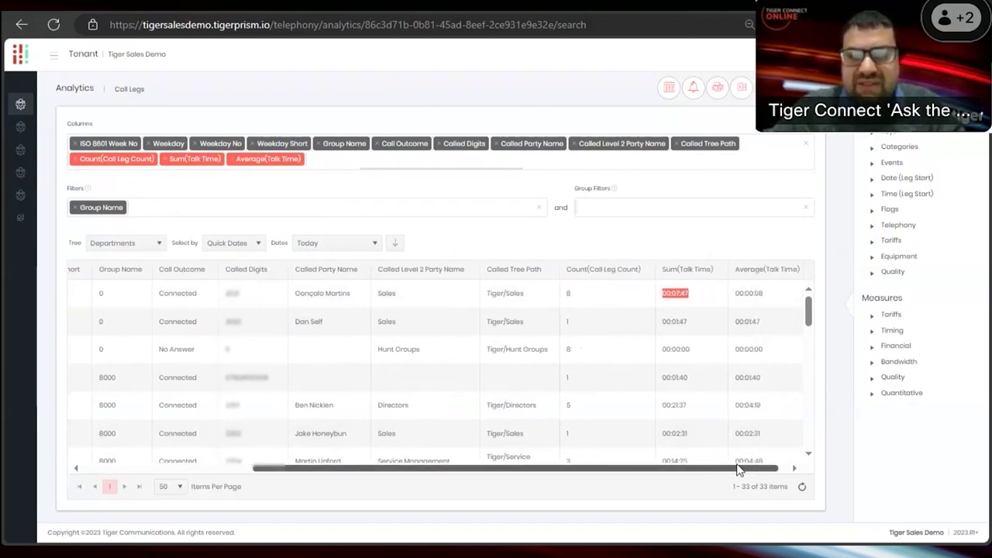
drag(735, 293, 768, 303)
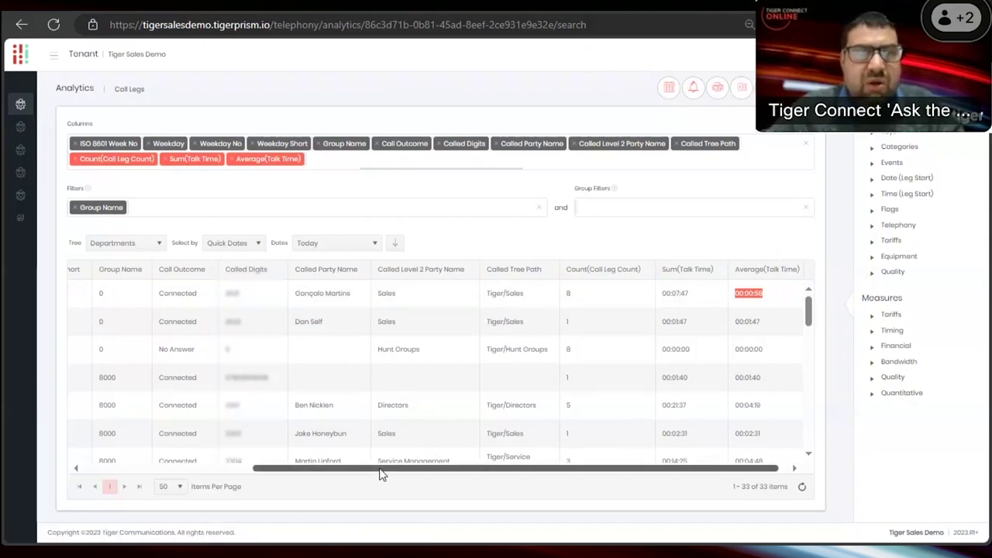
scroll(357, 468, down, 1)
drag(357, 468, 387, 403)
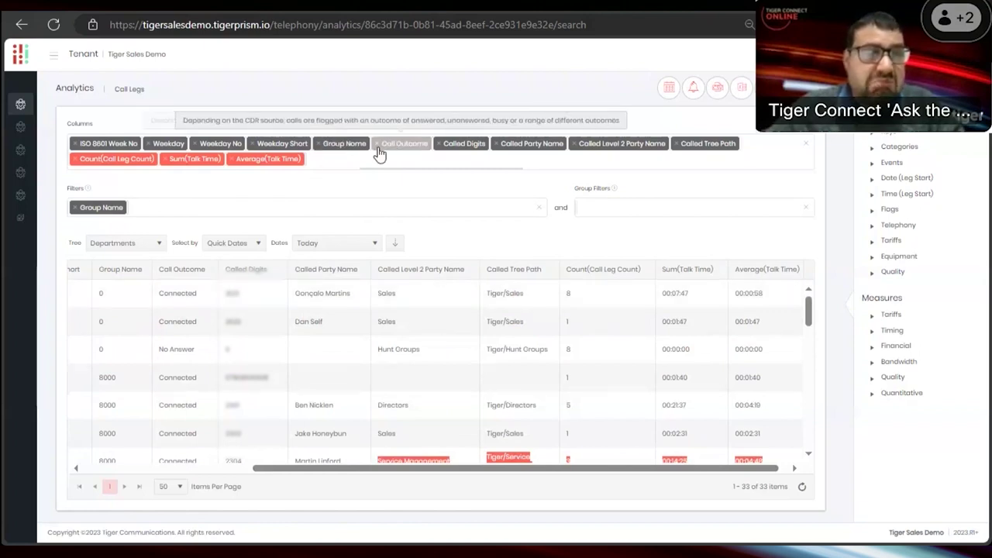
Remove the Called Digits, Called Party Name, Called Level 2 Party Name and Called Tree Path columns, then retrieve the data.
click(440, 145)
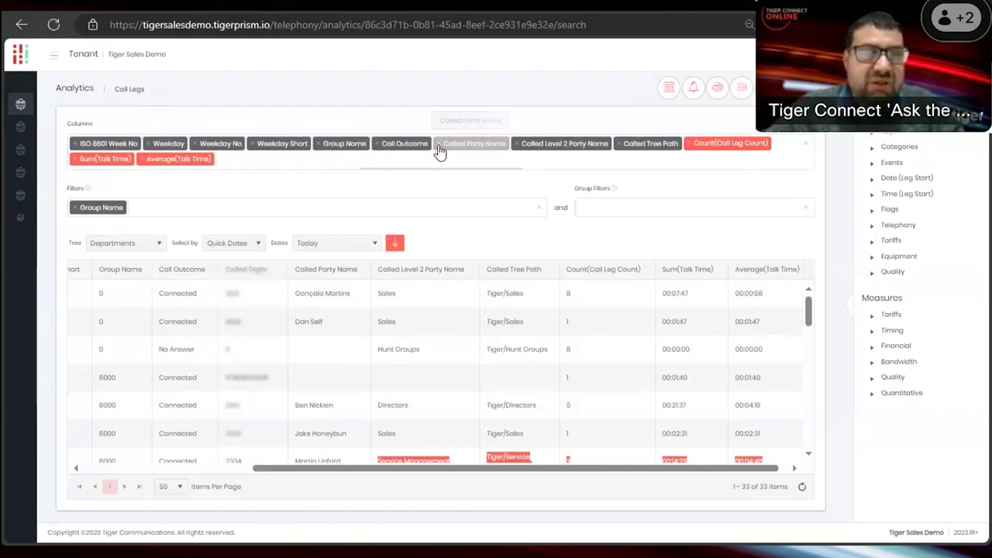
click(438, 145)
click(439, 145)
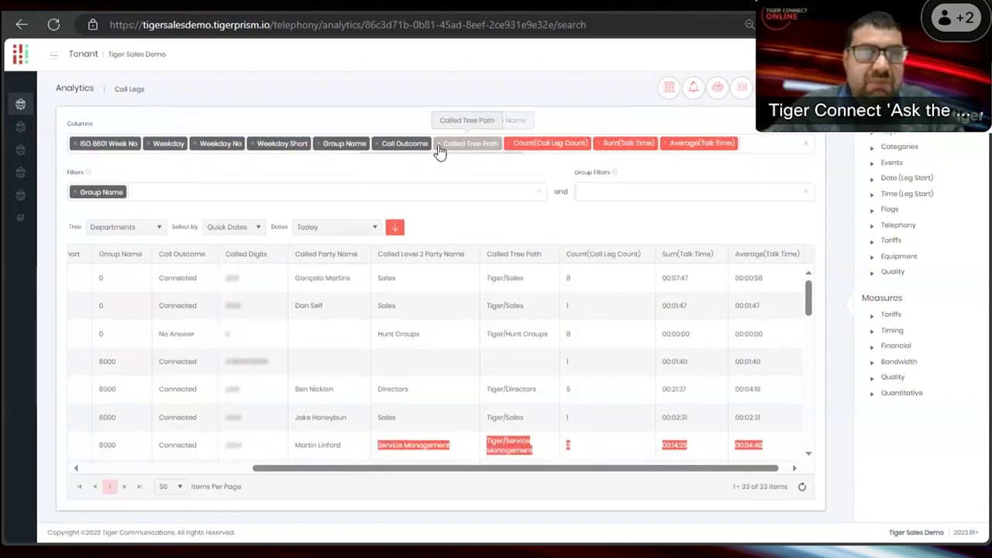
click(439, 144)
click(394, 226)
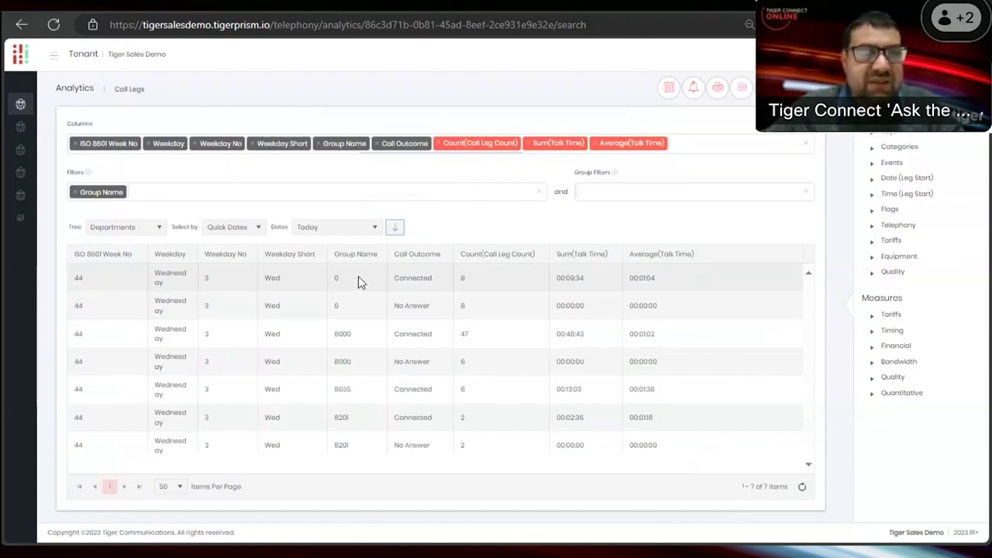
Examine the call leg counts and talk times of group 0's Connected and No Answer rows.
double_click(465, 278)
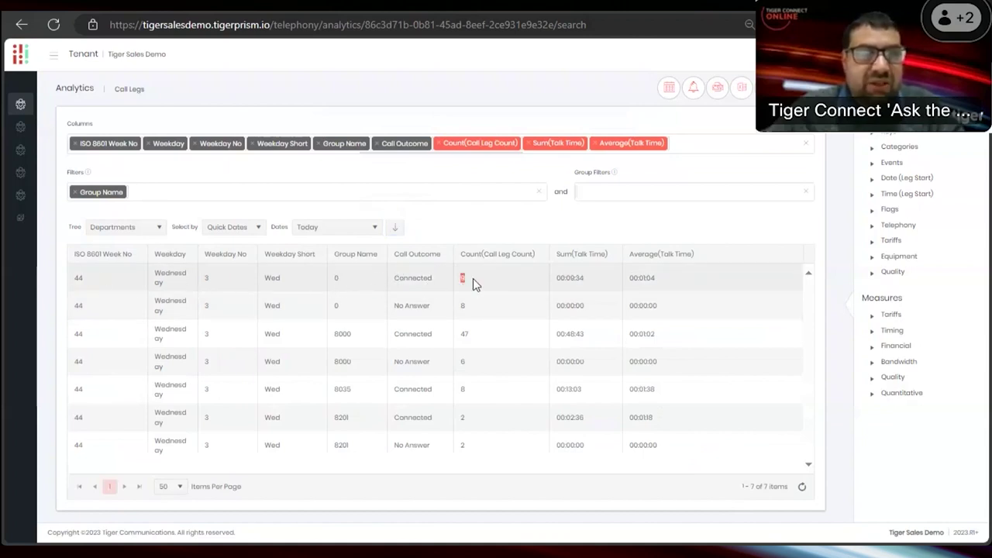
click(406, 284)
double_click(406, 279)
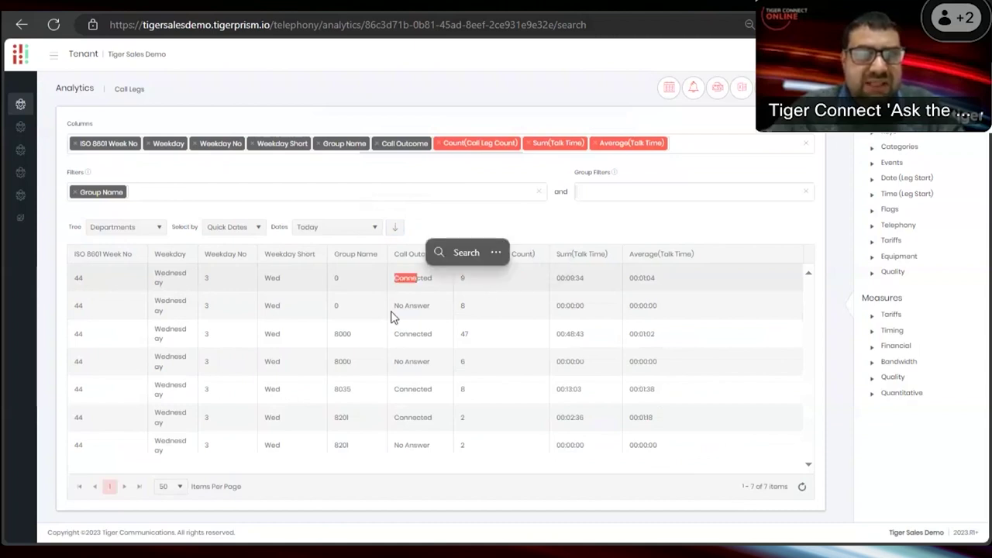
triple_click(395, 307)
drag(673, 313, 66, 283)
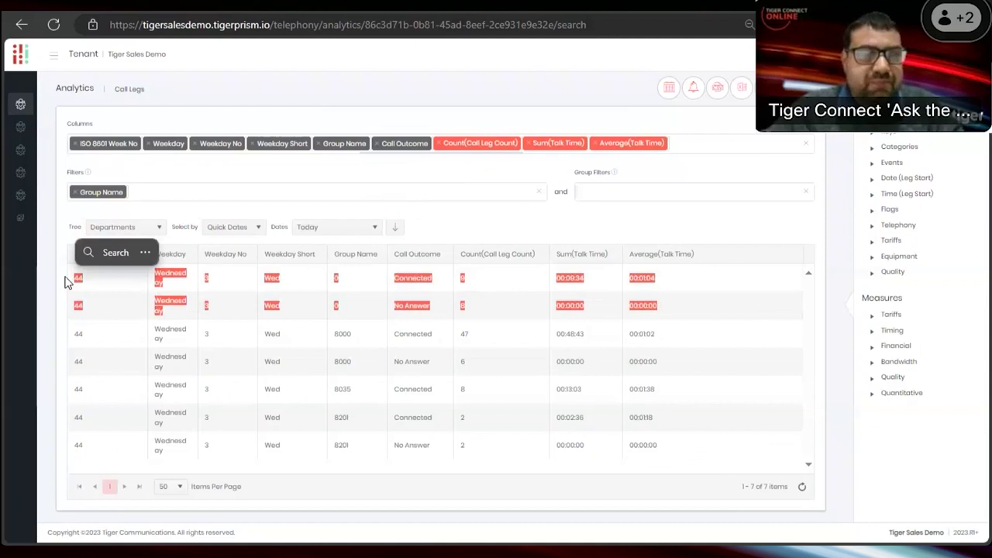
click(325, 340)
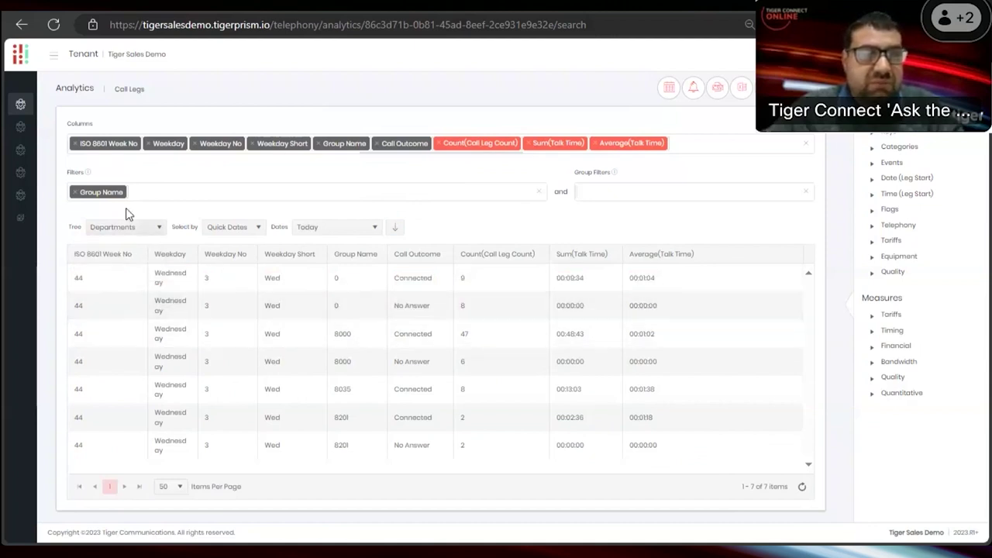
Change the Group Name filter to Equals 8201 and retrieve the data.
click(113, 191)
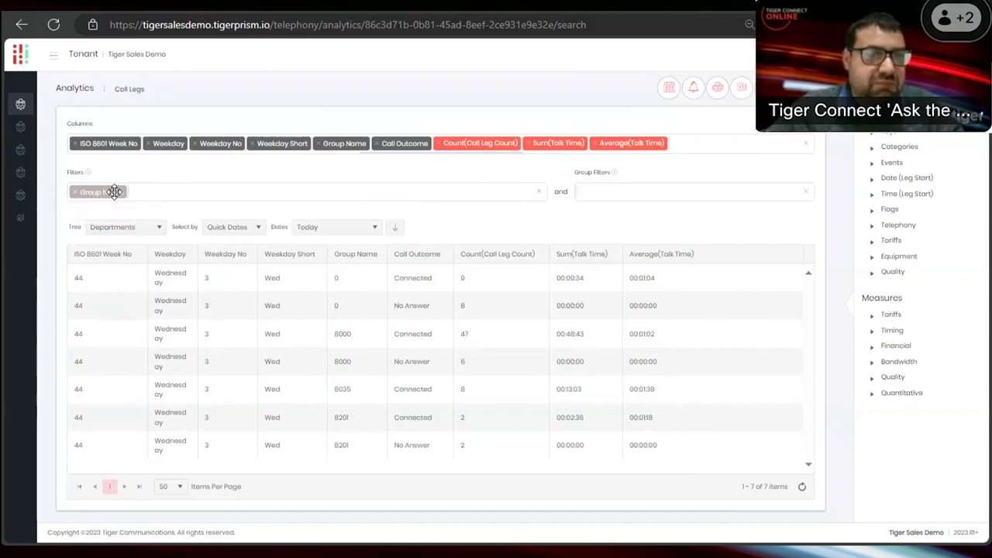
click(114, 191)
click(120, 214)
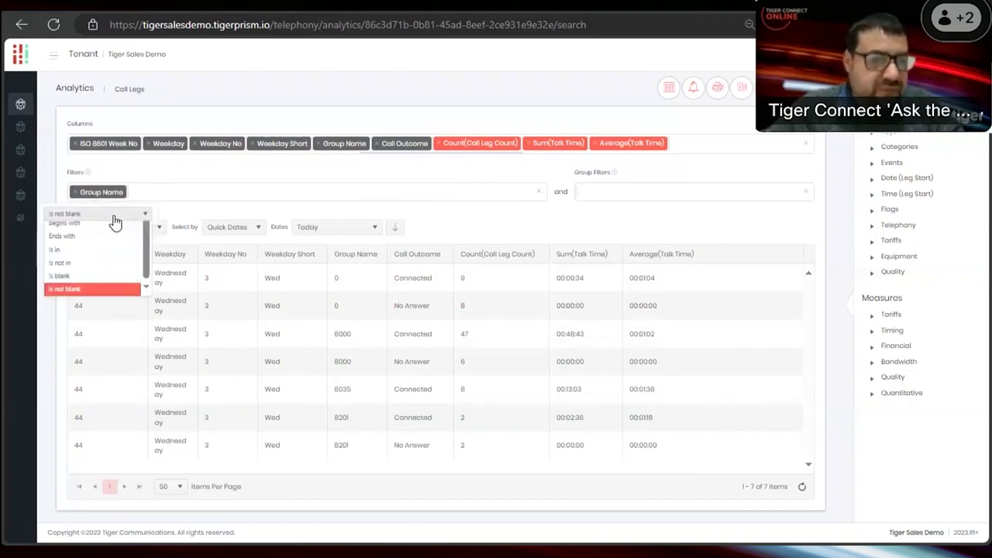
scroll(85, 259, up, 2)
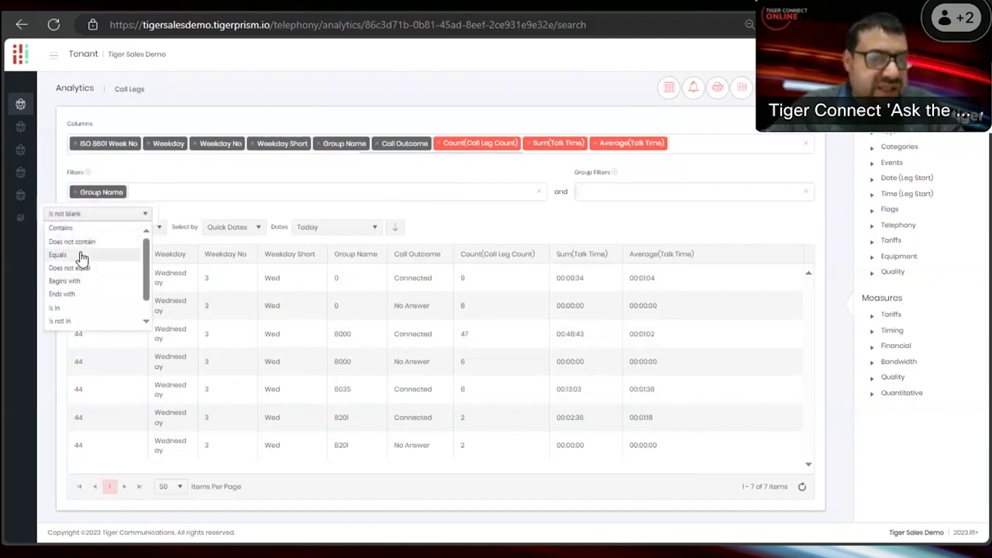
click(82, 256)
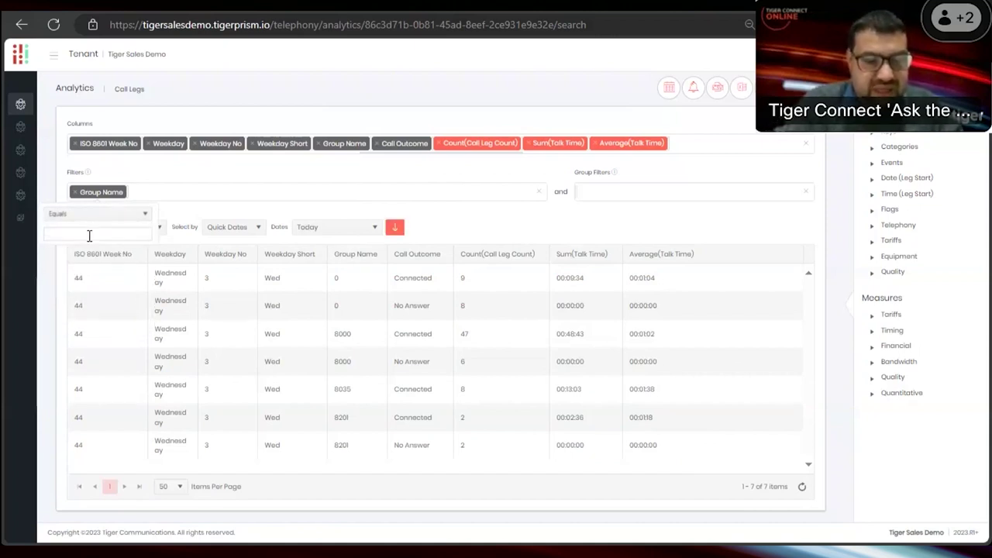
text(8201)
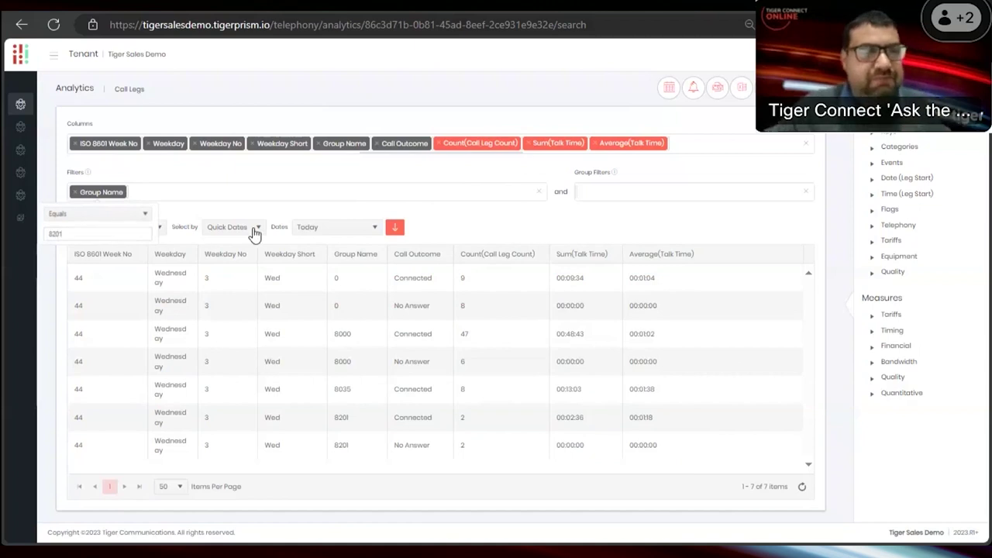
click(394, 234)
click(394, 234)
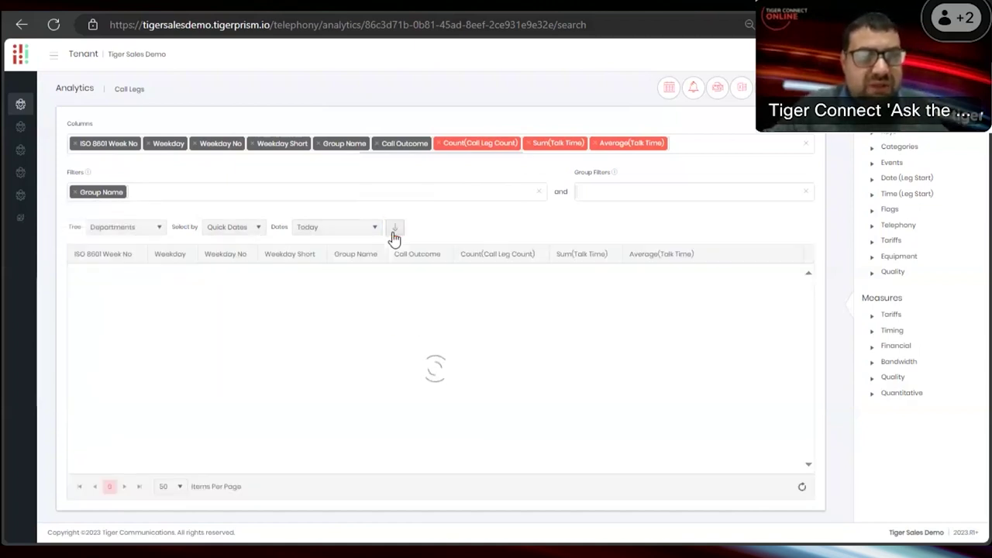
Set the date range to Last Month, retrieve the data and review the weekly rows.
click(338, 225)
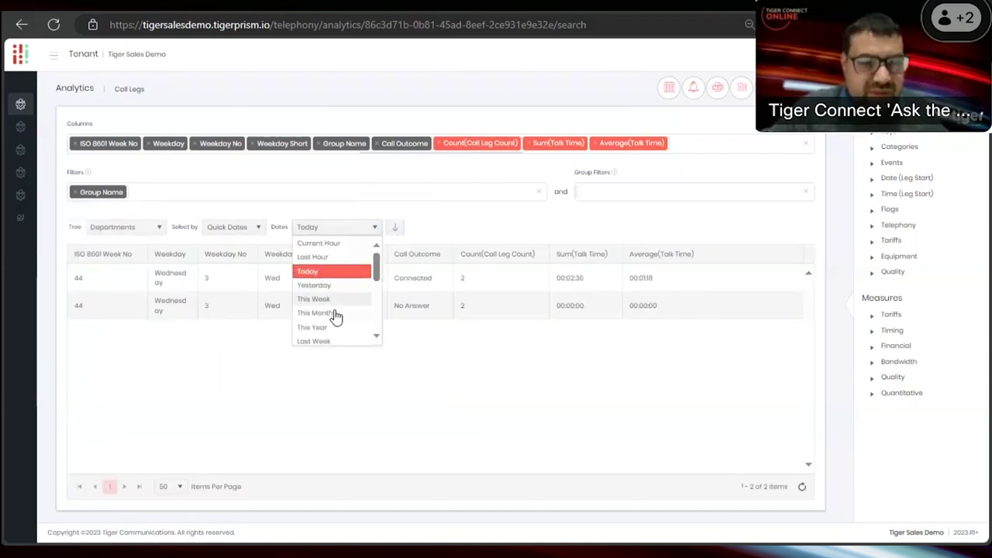
scroll(336, 316, down, 1)
click(325, 341)
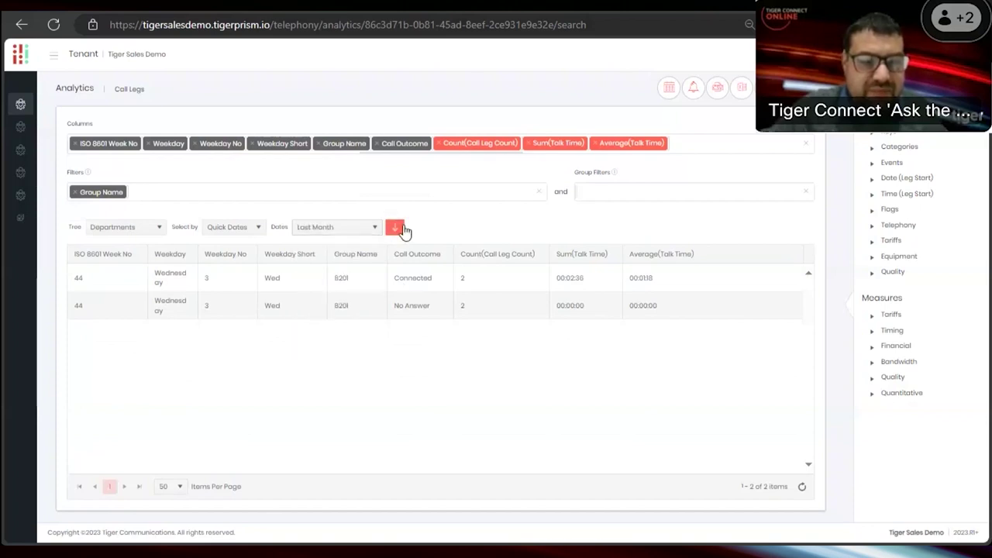
click(396, 228)
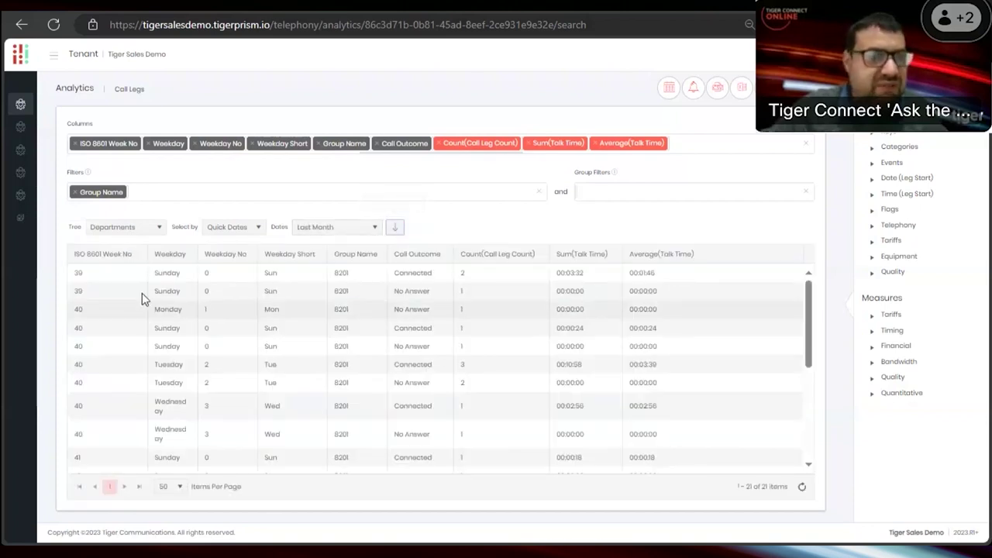
drag(75, 279, 682, 300)
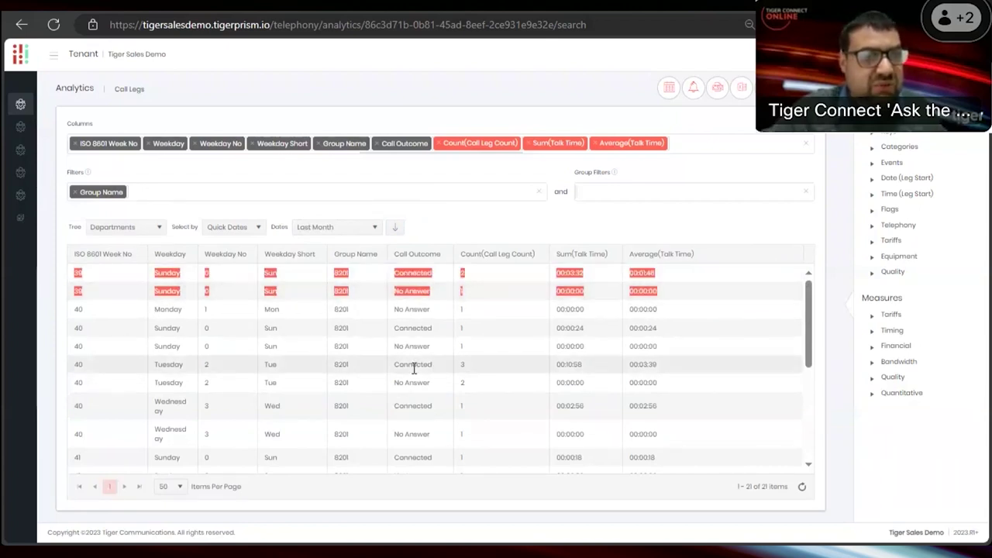
scroll(465, 333, down, 1)
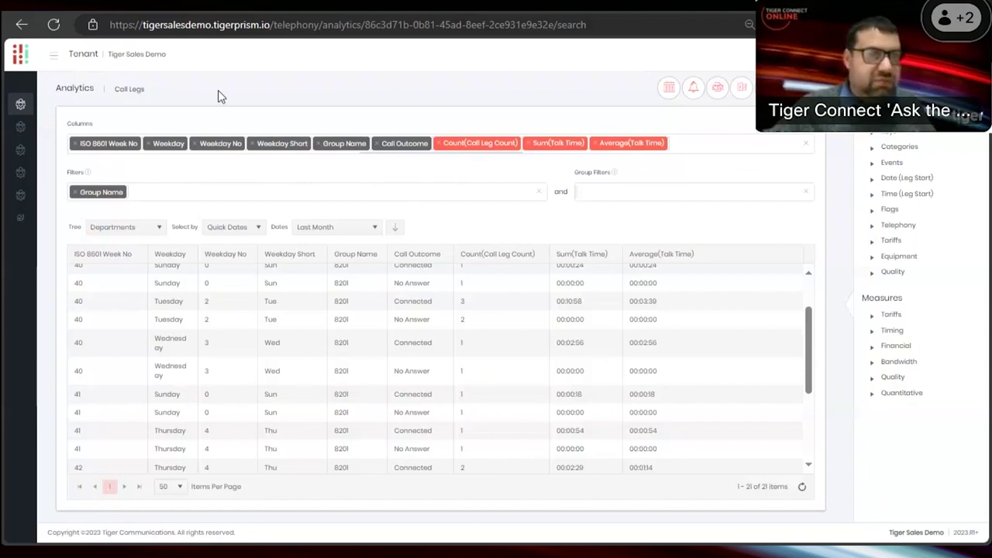
Leave the analytics view for the Telephony reports and open the Unknown Endpoints management report.
mouse_move(27, 61)
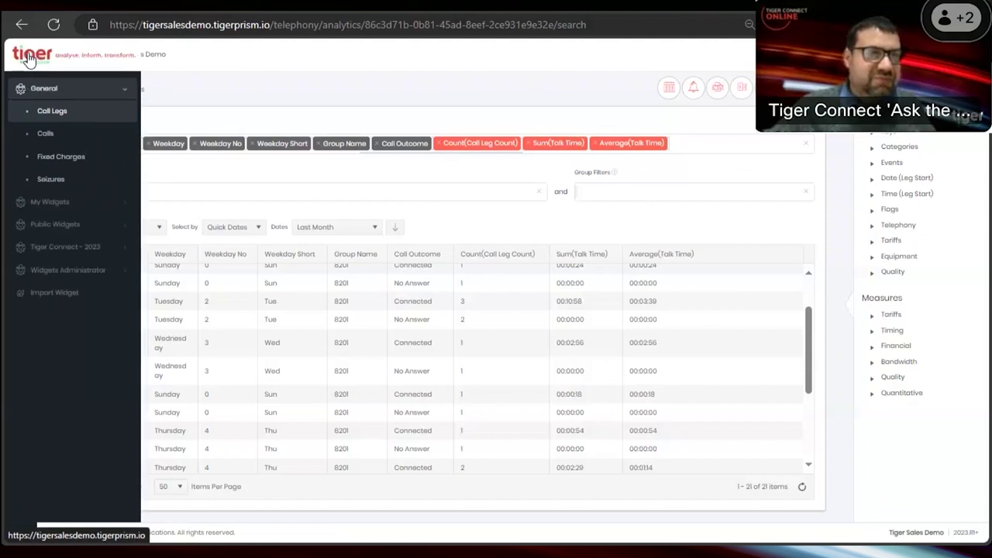
click(27, 61)
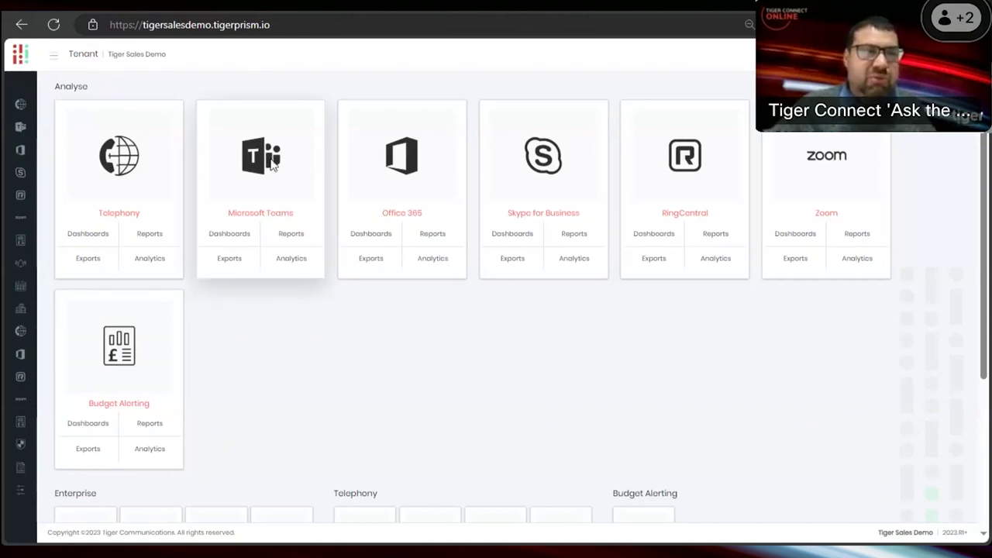
click(154, 240)
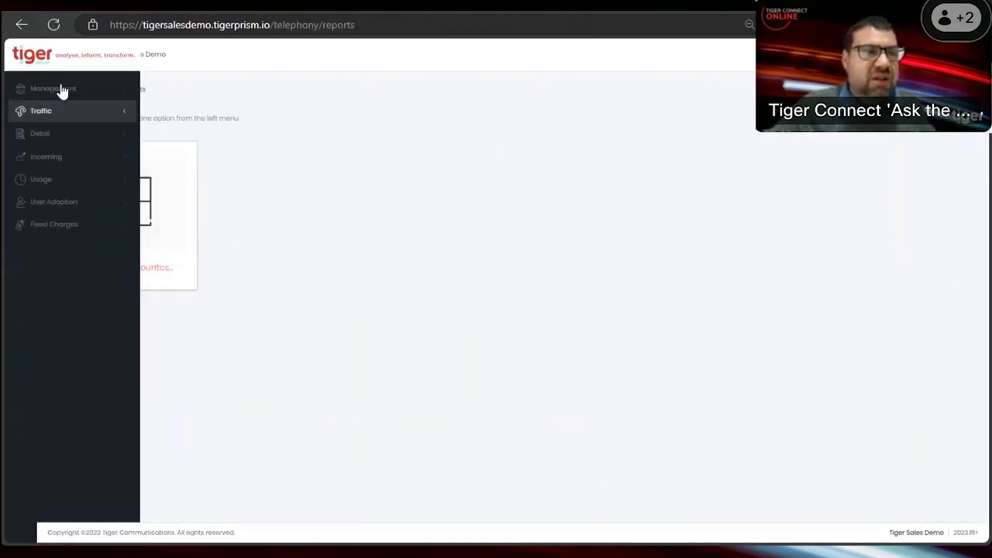
click(60, 59)
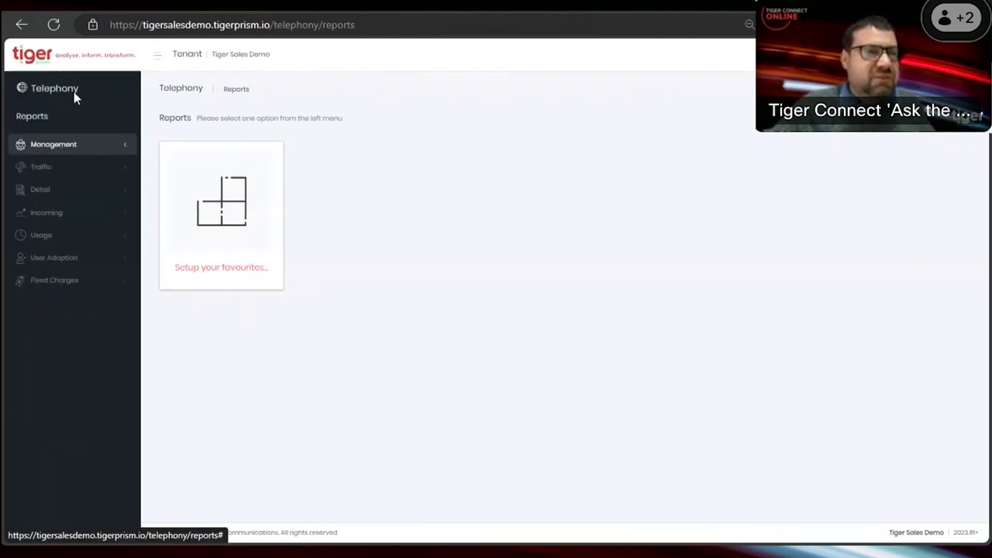
click(74, 149)
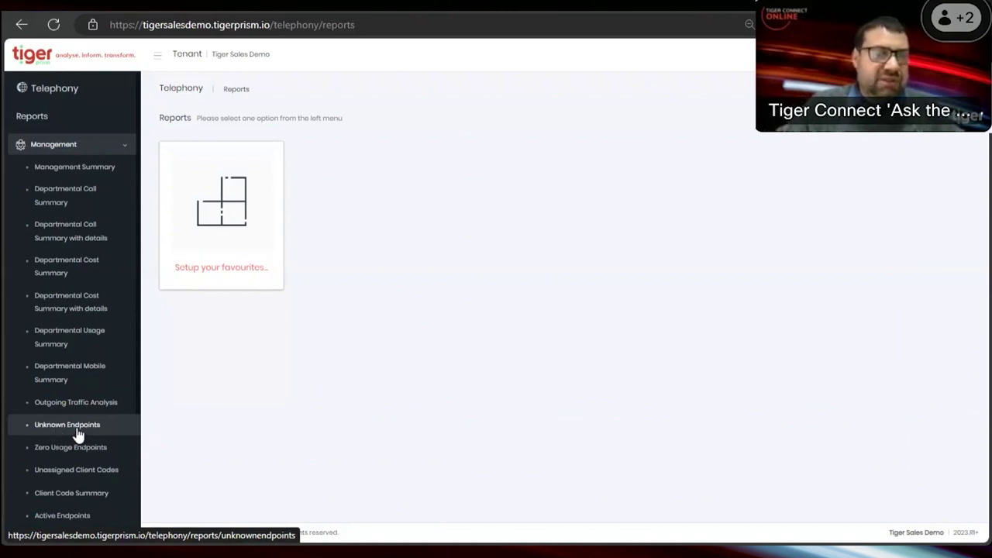
click(78, 432)
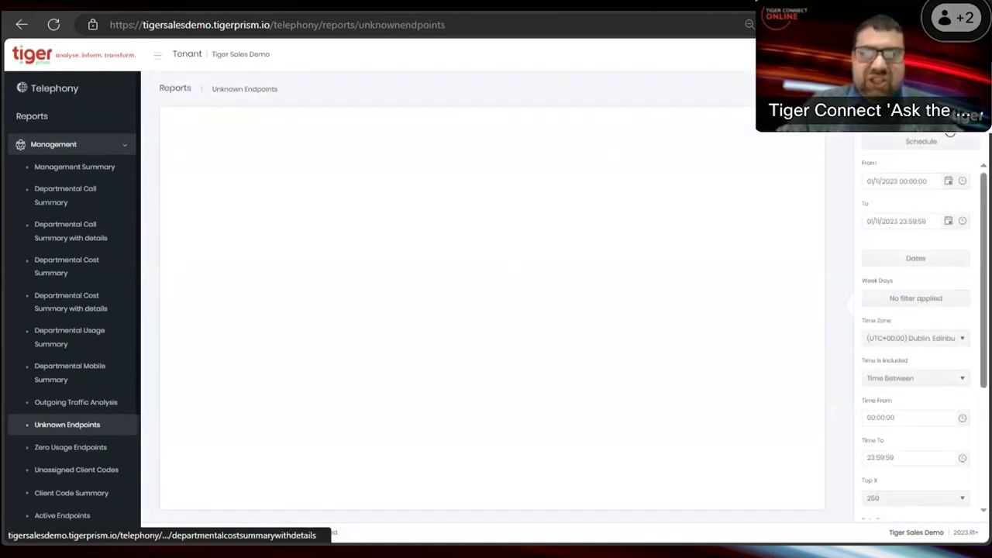
Set the Unknown Endpoints report's start date to 01/10/2023 and generate the report.
click(947, 188)
click(873, 203)
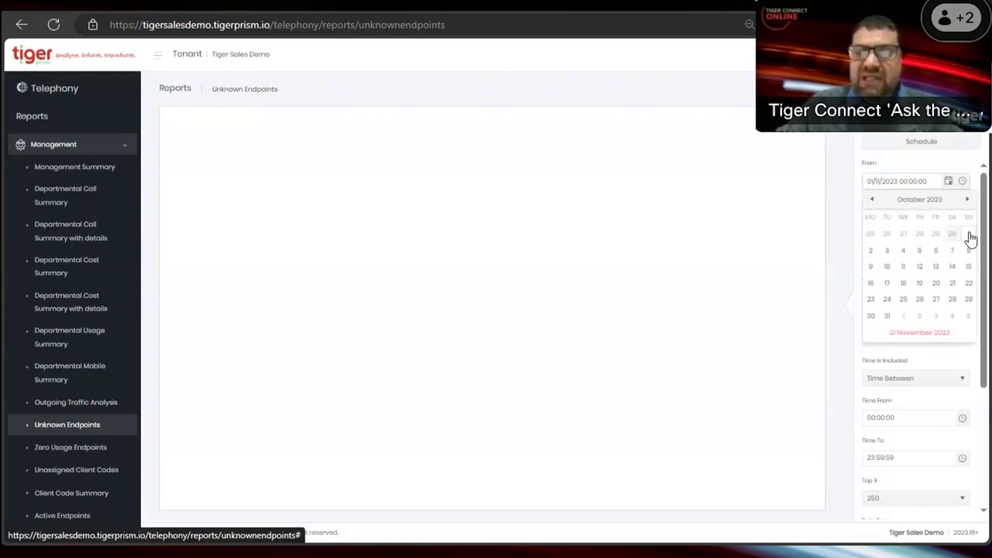
click(968, 236)
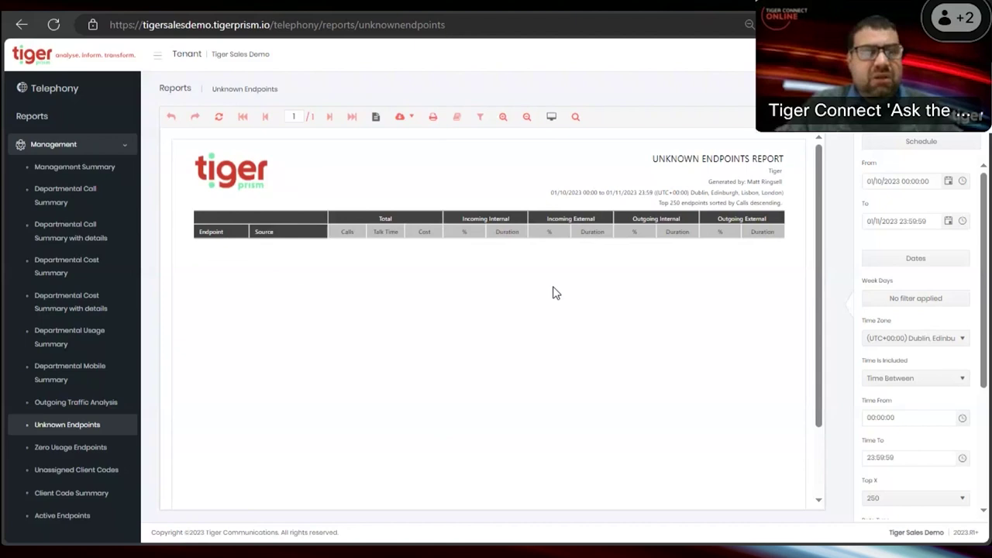
Open the Zero Usage Endpoints report and set its start date to 01/06/2023.
click(78, 448)
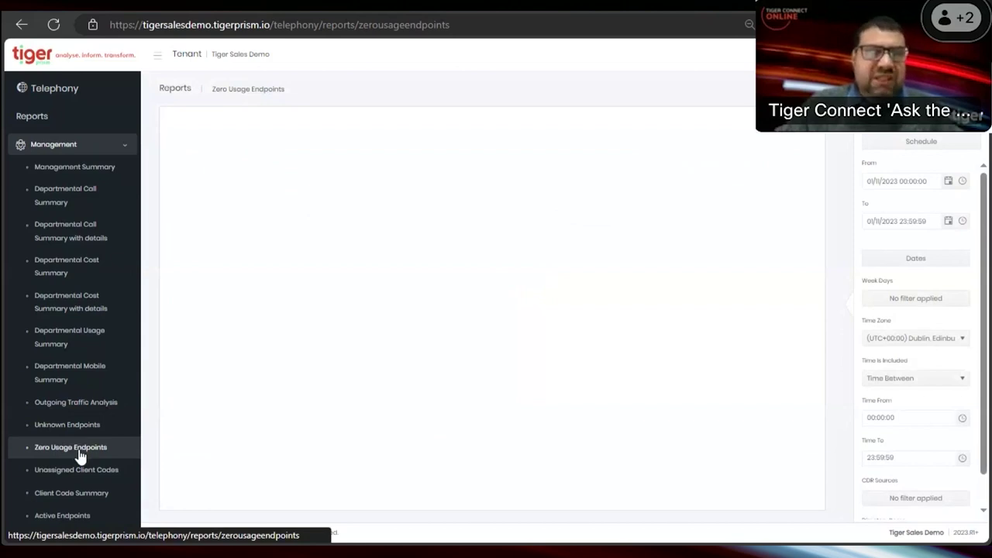
click(948, 183)
click(872, 200)
click(871, 200)
click(871, 201)
click(872, 201)
click(871, 201)
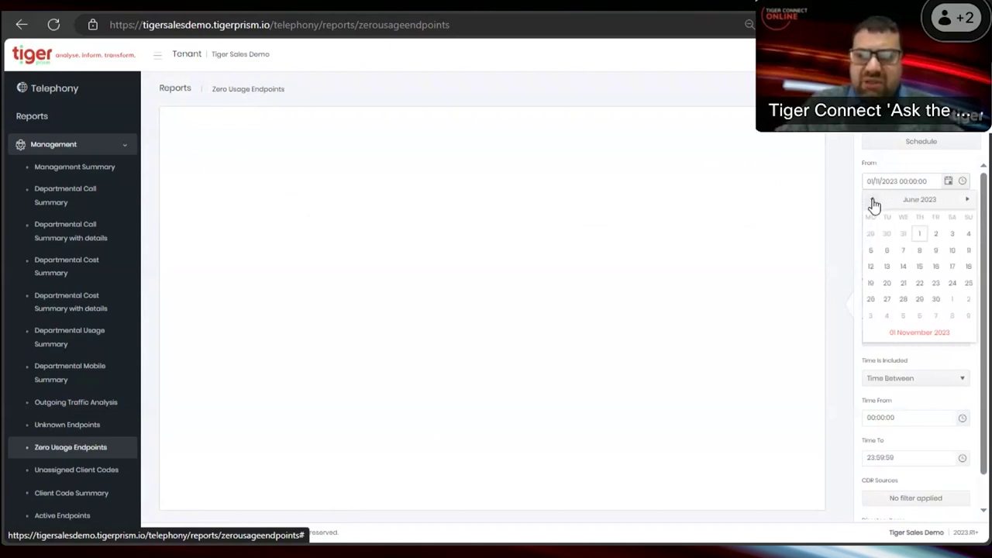
click(919, 233)
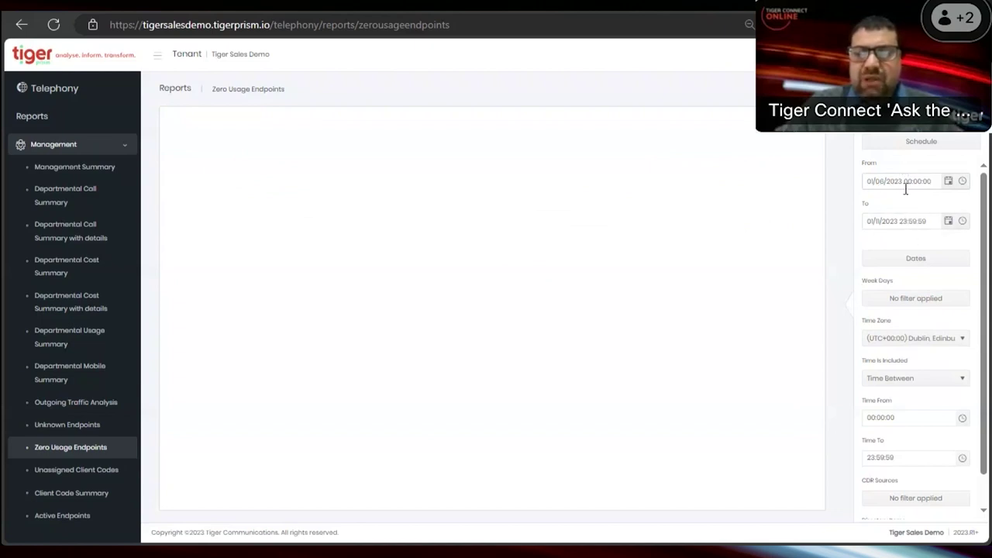
Limit the report's CDR sources to PABX Data.
scroll(930, 256, down, 1)
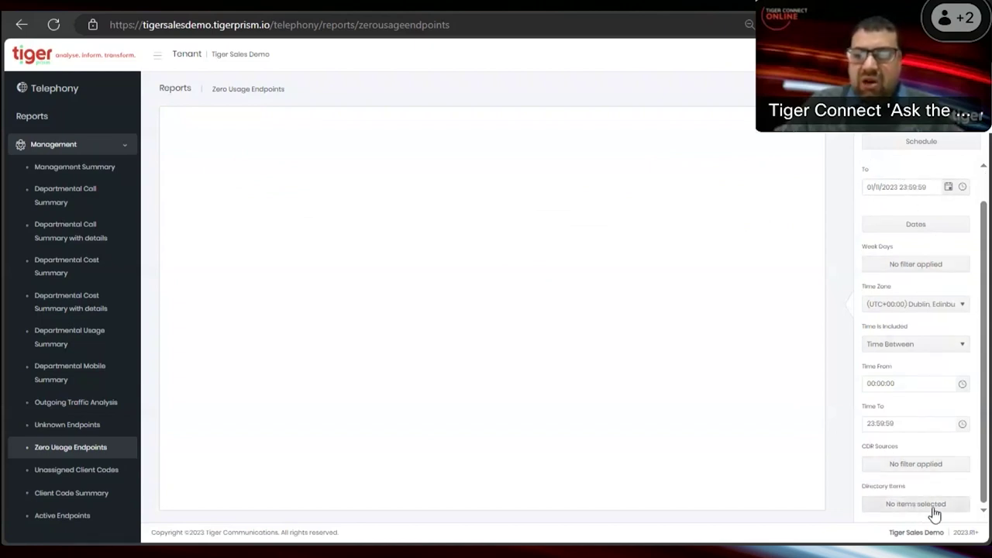
click(915, 468)
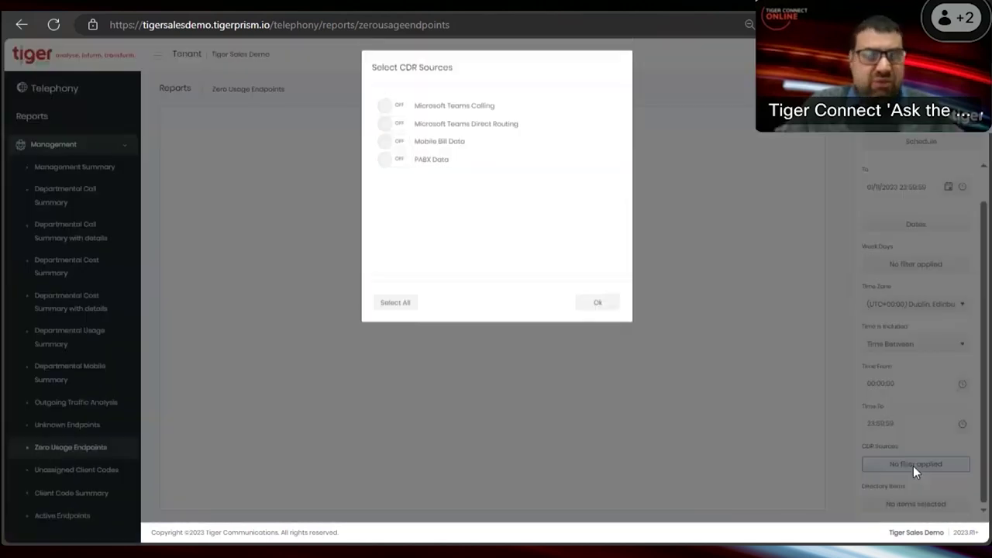
click(399, 164)
drag(419, 160, 444, 162)
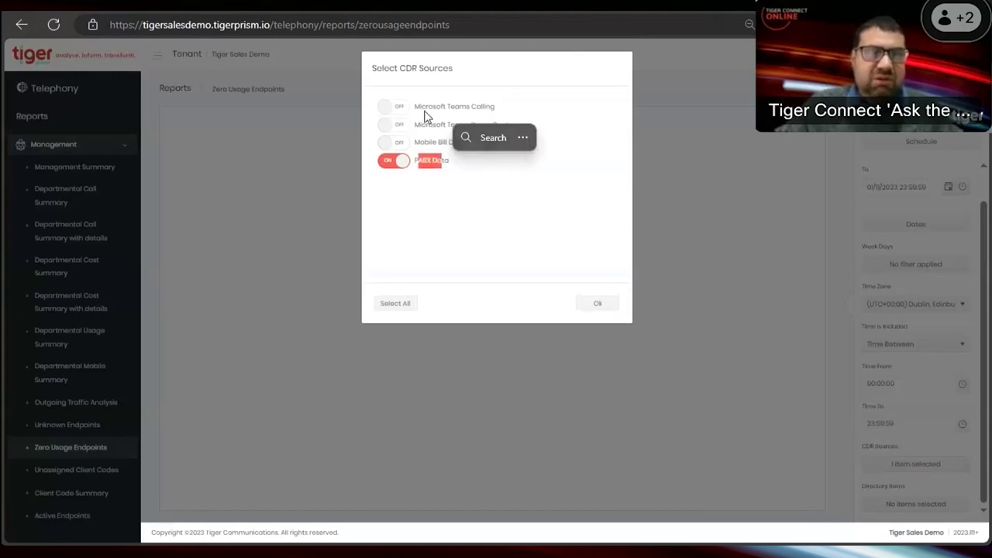
click(598, 305)
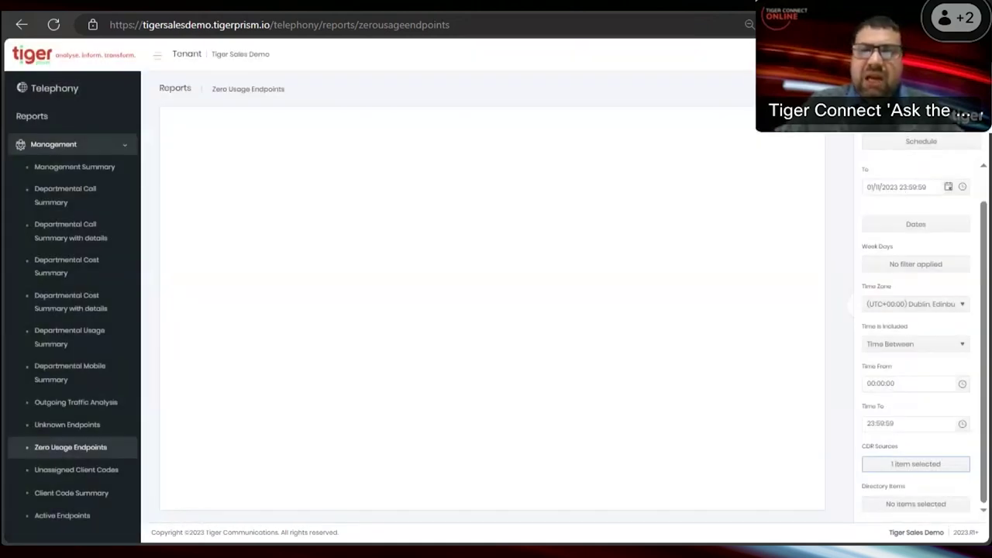
Generate the Zero Usage Endpoints report and examine the second endpoint's row.
scroll(952, 228, up, 1)
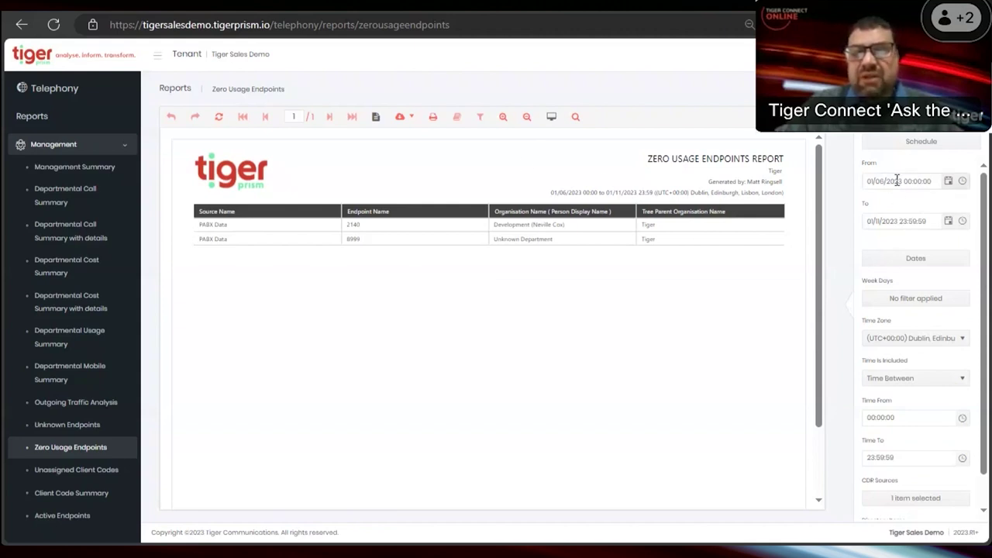
drag(210, 237, 700, 249)
click(672, 268)
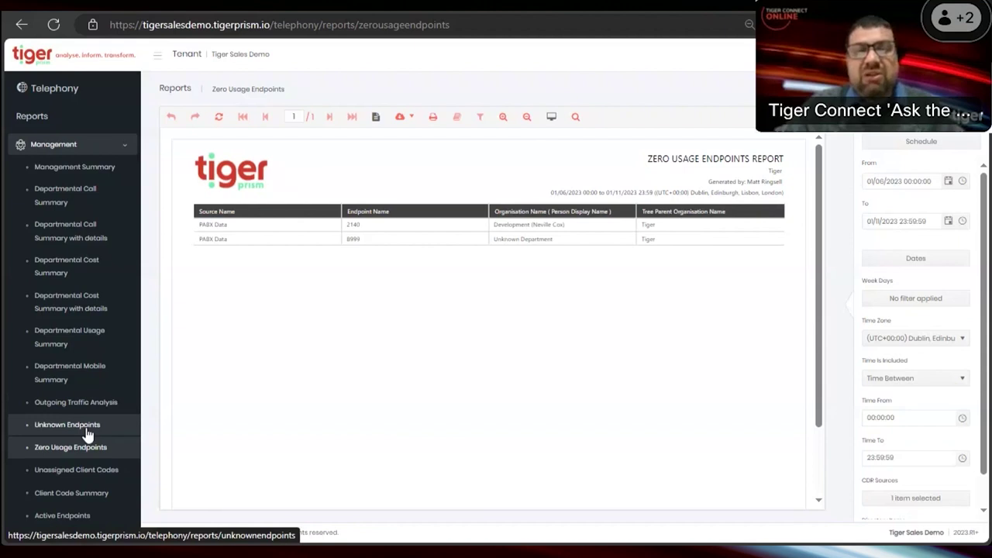
Examine the endpoints listed in the Zero Usage Endpoints report and view the available export formats.
double_click(361, 225)
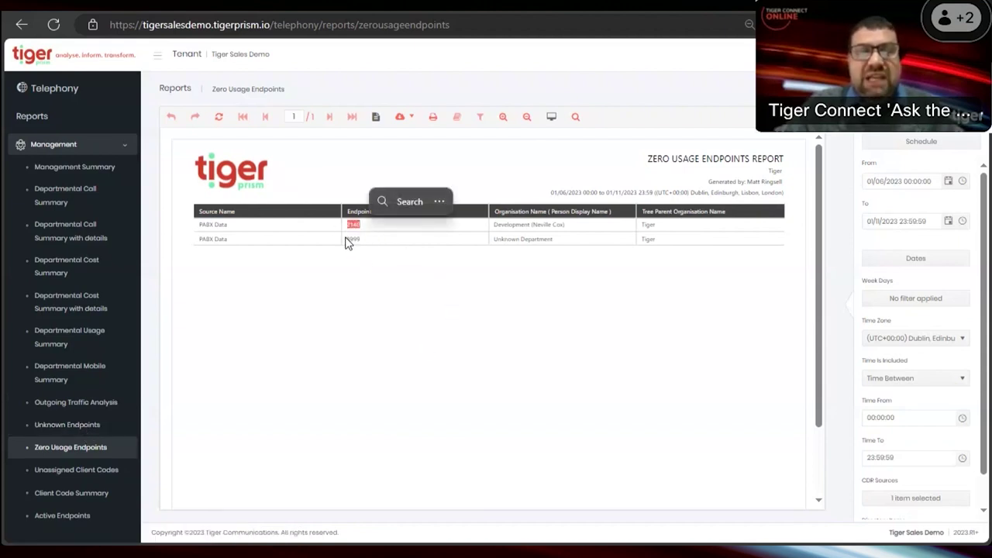
click(347, 238)
double_click(358, 242)
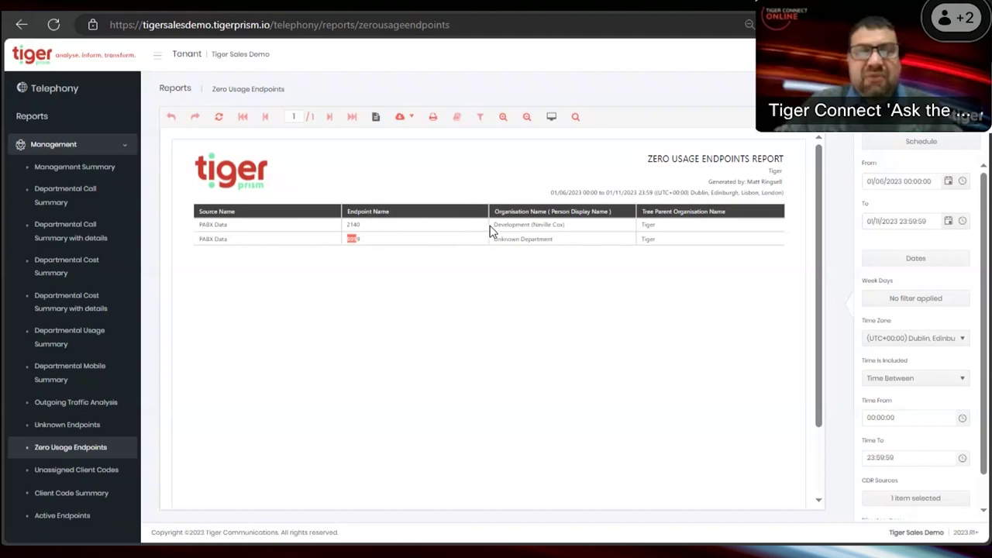
double_click(355, 225)
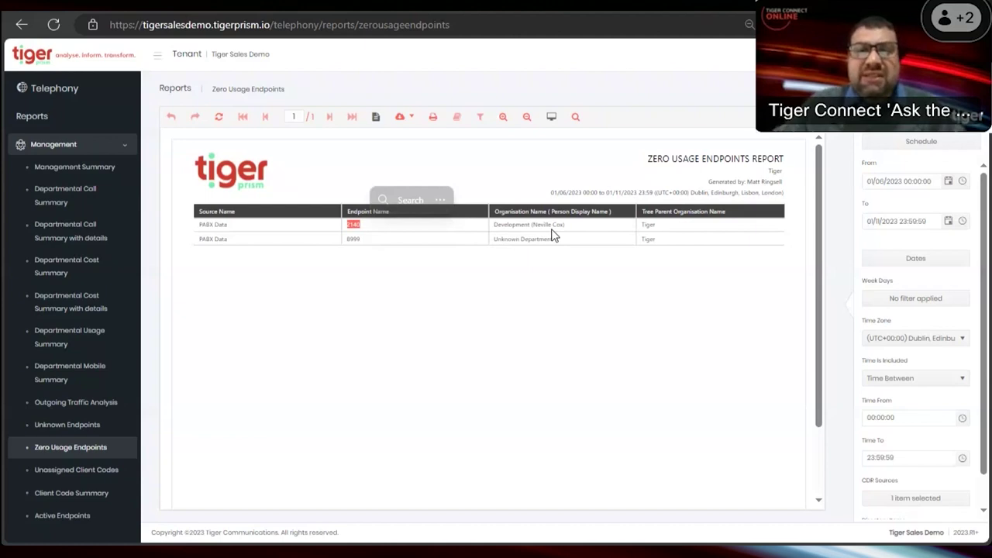
drag(647, 158, 781, 157)
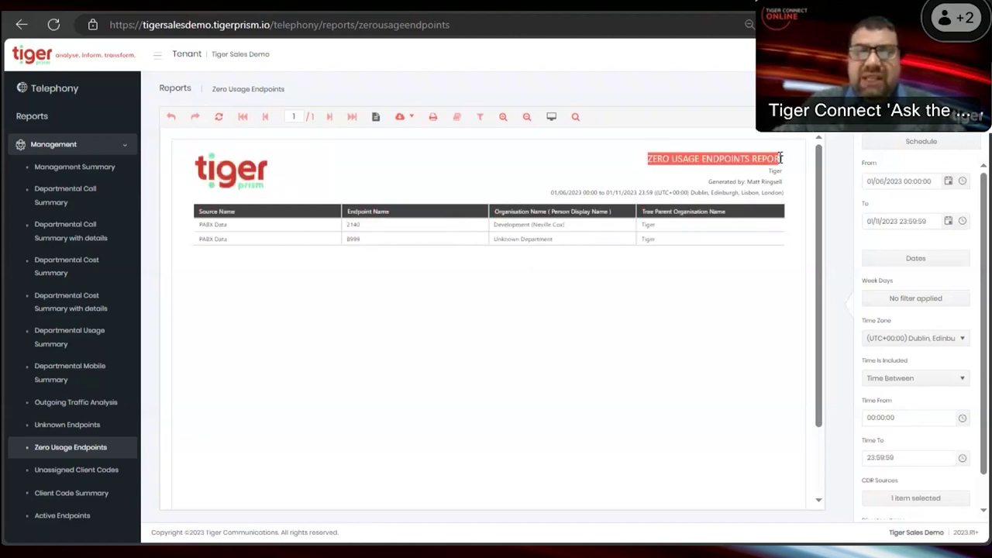
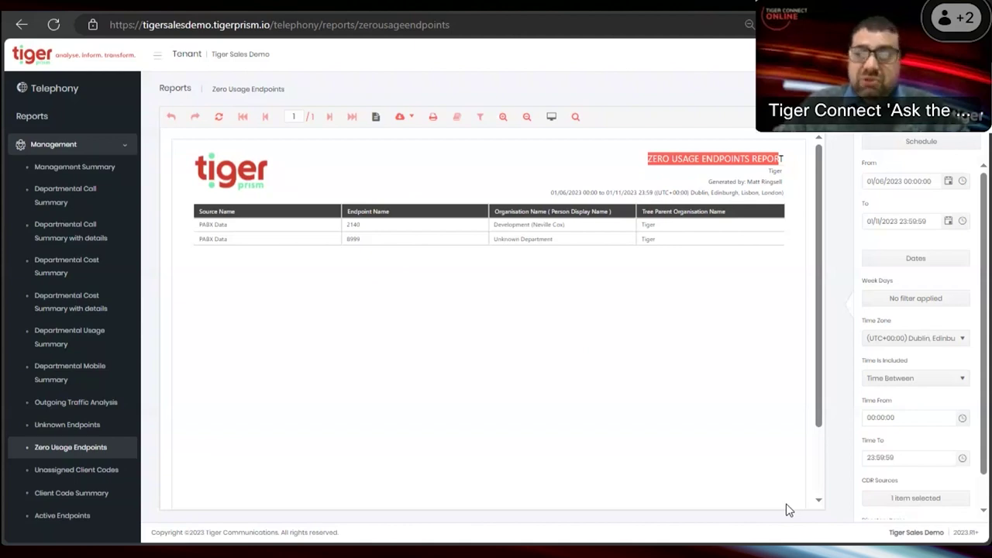
click(403, 118)
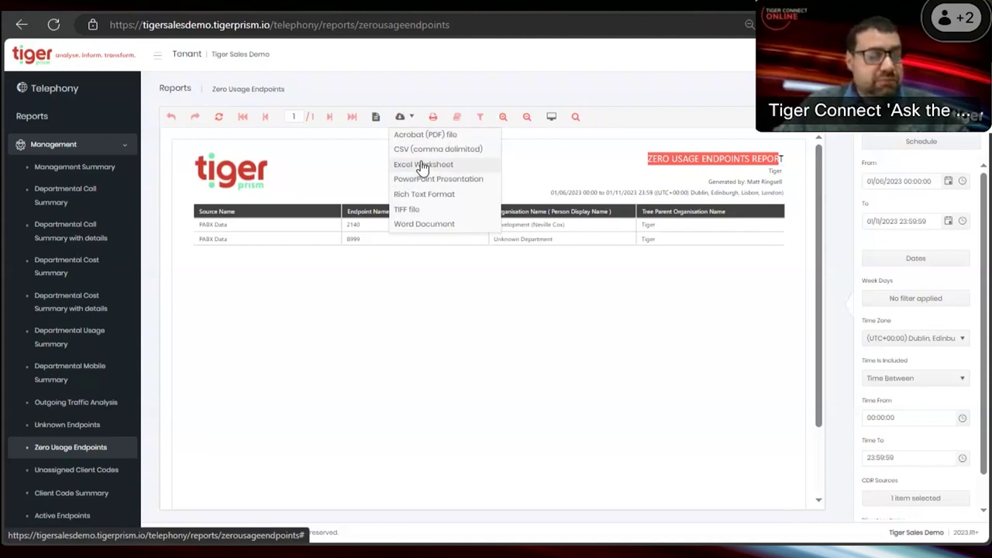
click(425, 409)
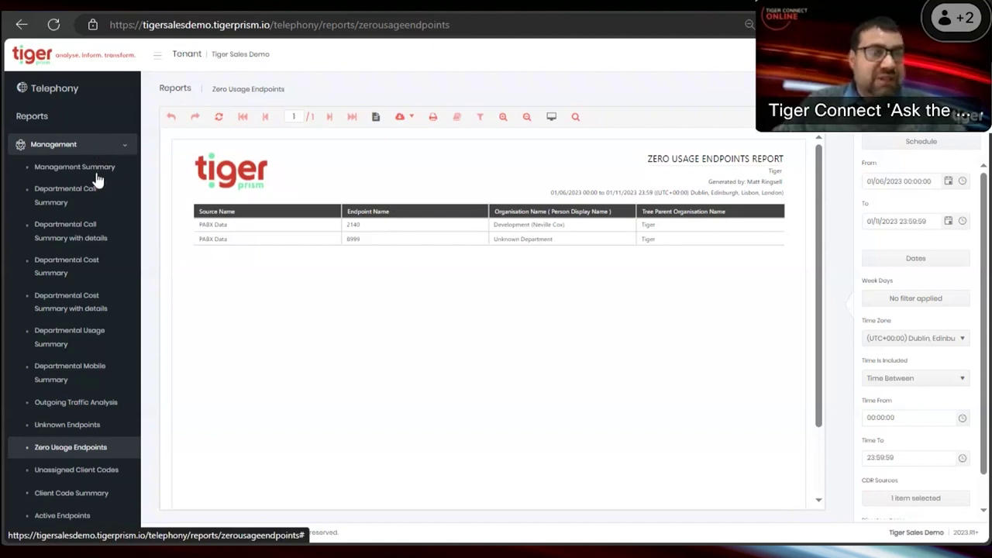
Open the Departmental Call Summary report and set its date range to 01/10/2023 through 31/10/2023.
click(62, 202)
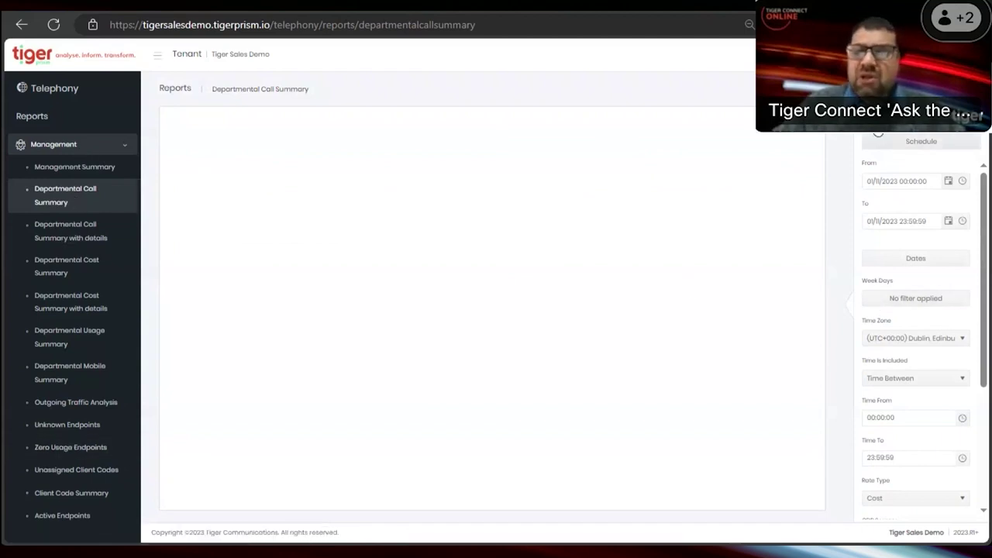
scroll(938, 302, down, 5)
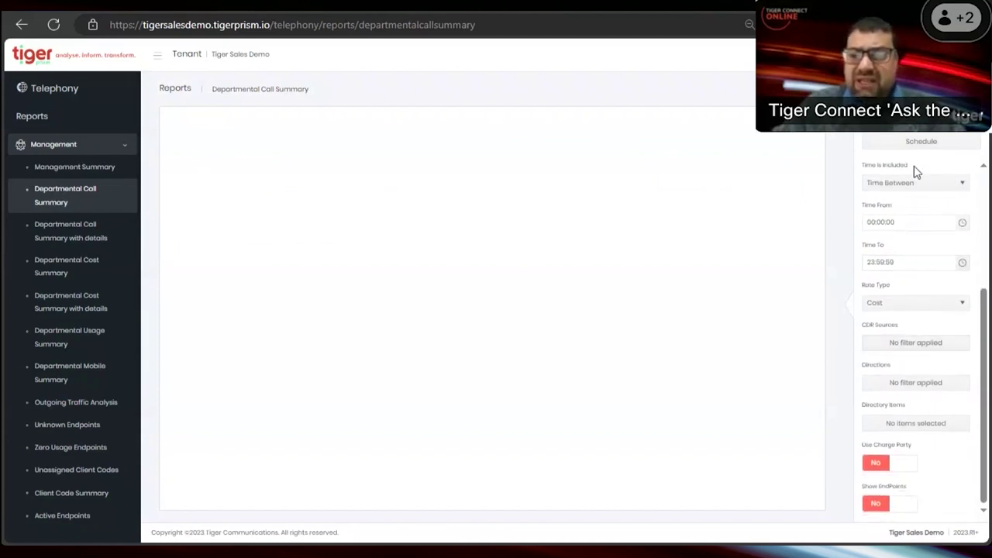
scroll(949, 332, up, 5)
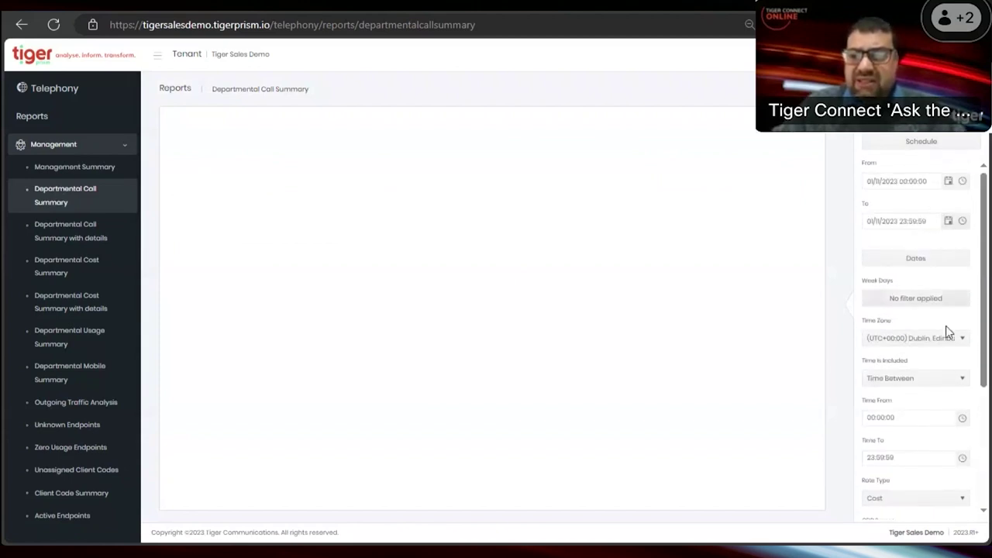
click(909, 261)
click(930, 368)
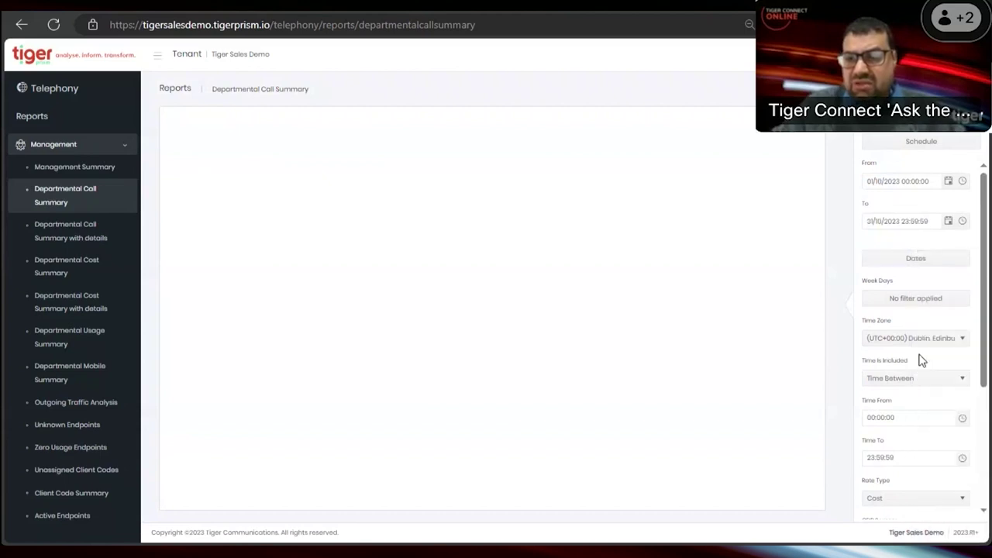
Select Tiger from the Departments tree with Level 2 included as the directory items and generate the report.
scroll(922, 341, down, 3)
scroll(930, 326, down, 1)
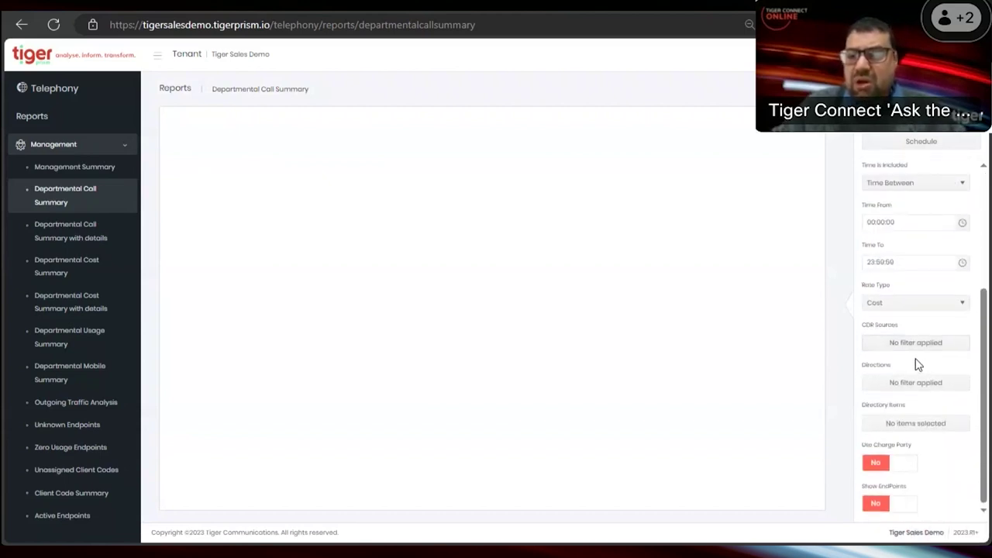
click(892, 428)
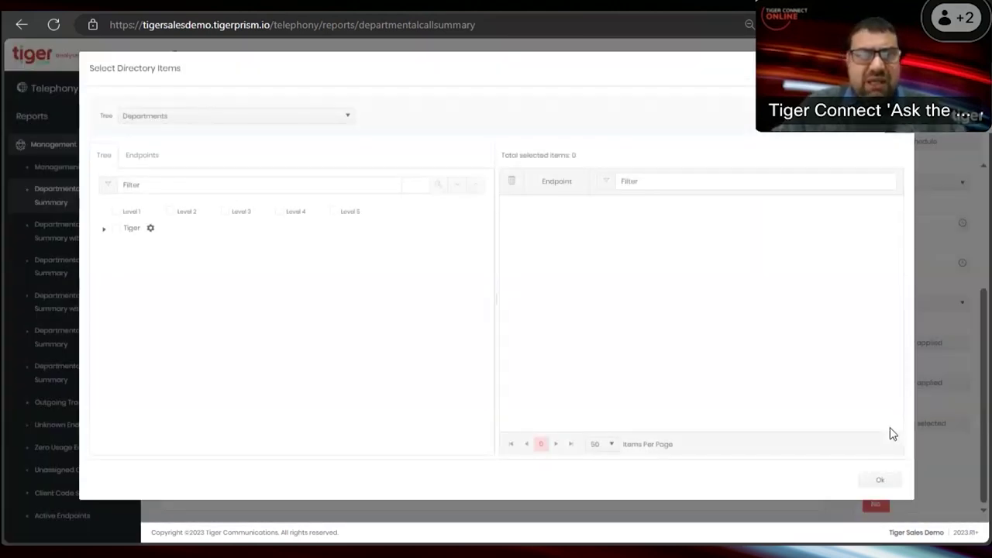
click(103, 230)
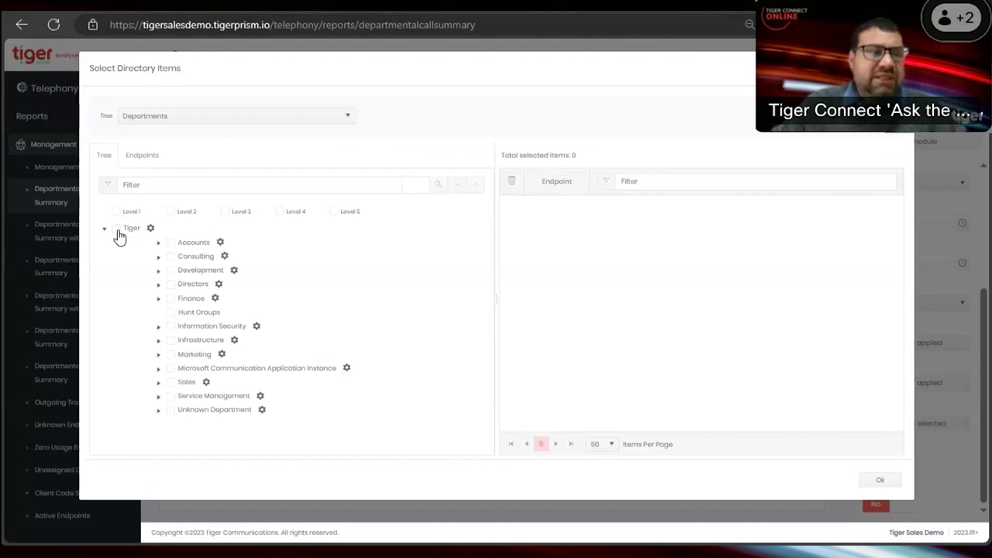
click(116, 230)
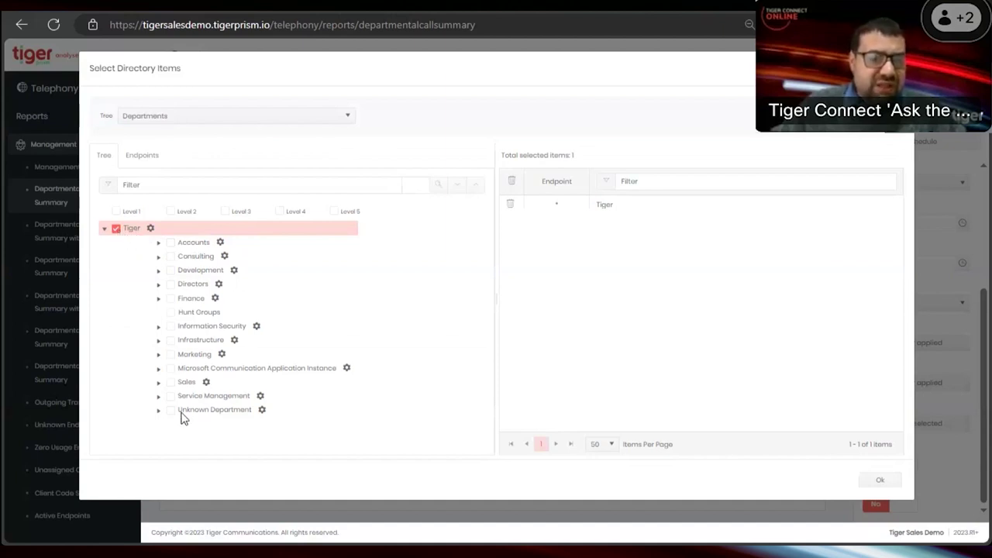
click(170, 212)
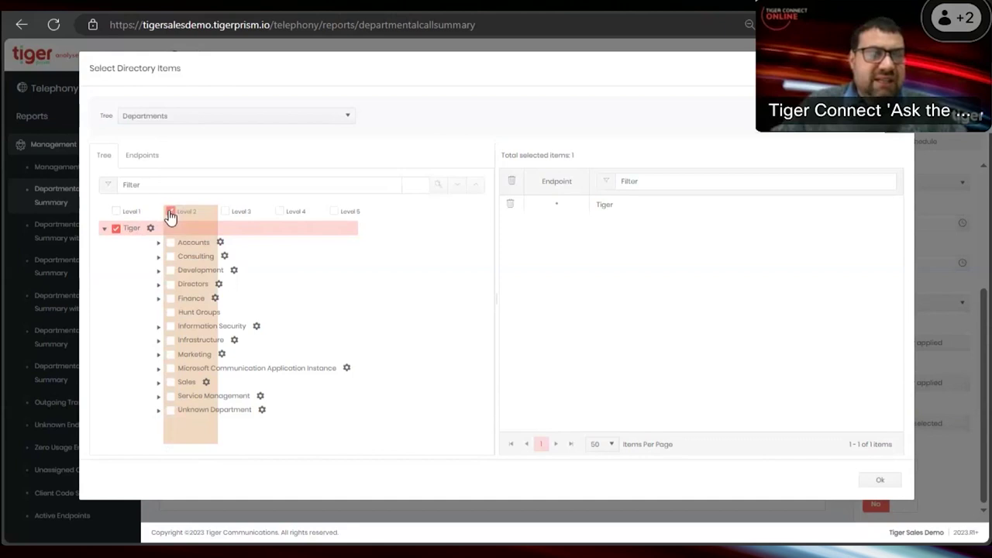
click(878, 481)
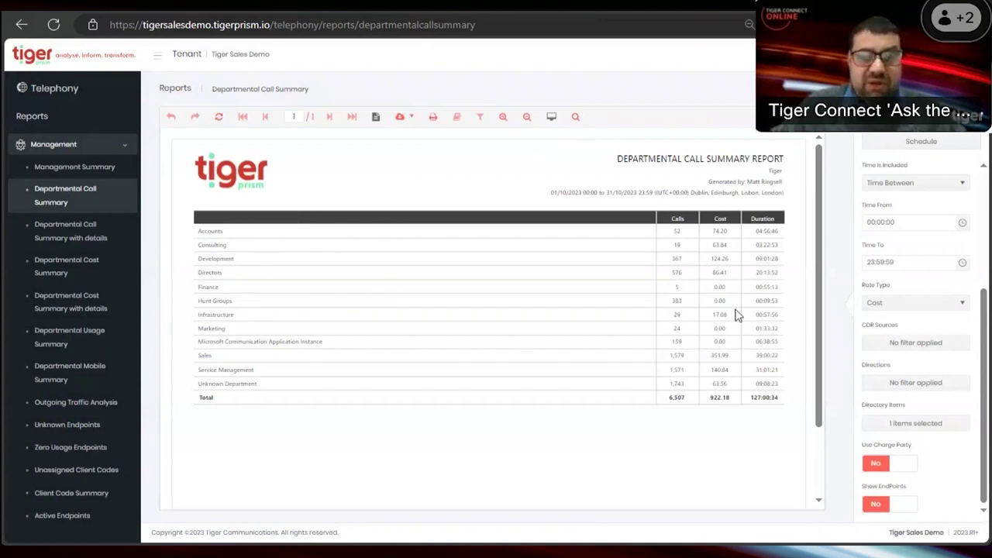
Add Level 3 to the directory item selection, regenerate the report and review the breakdown by person.
click(921, 427)
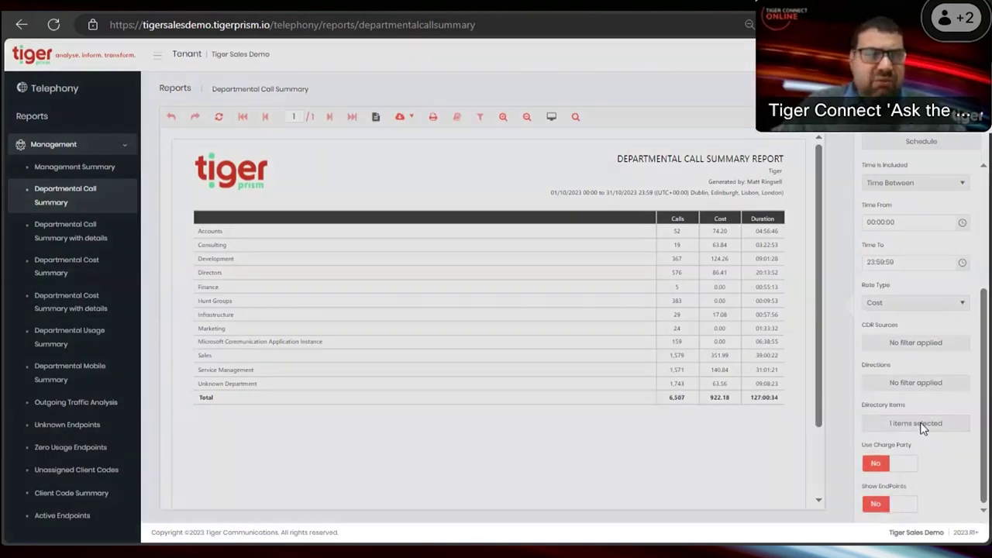
click(225, 213)
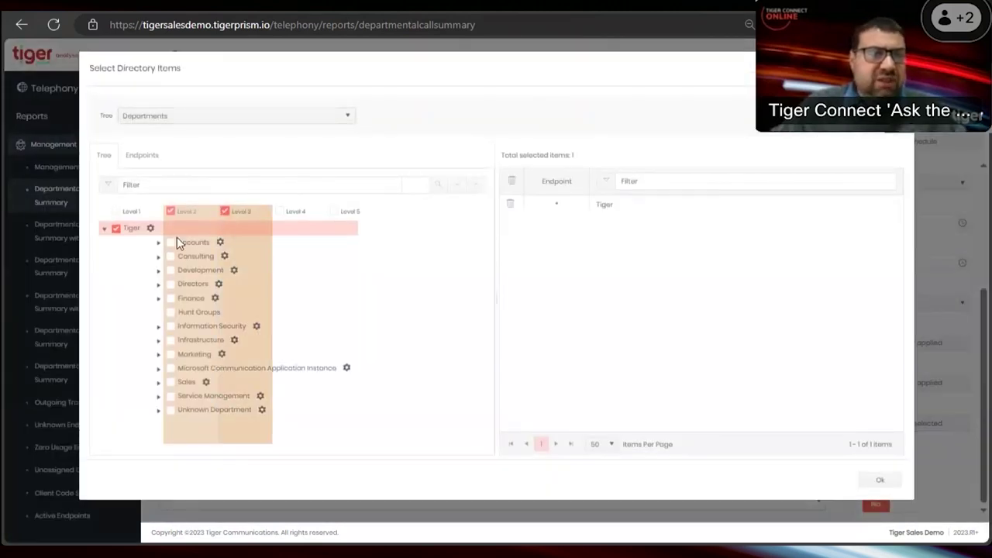
click(886, 481)
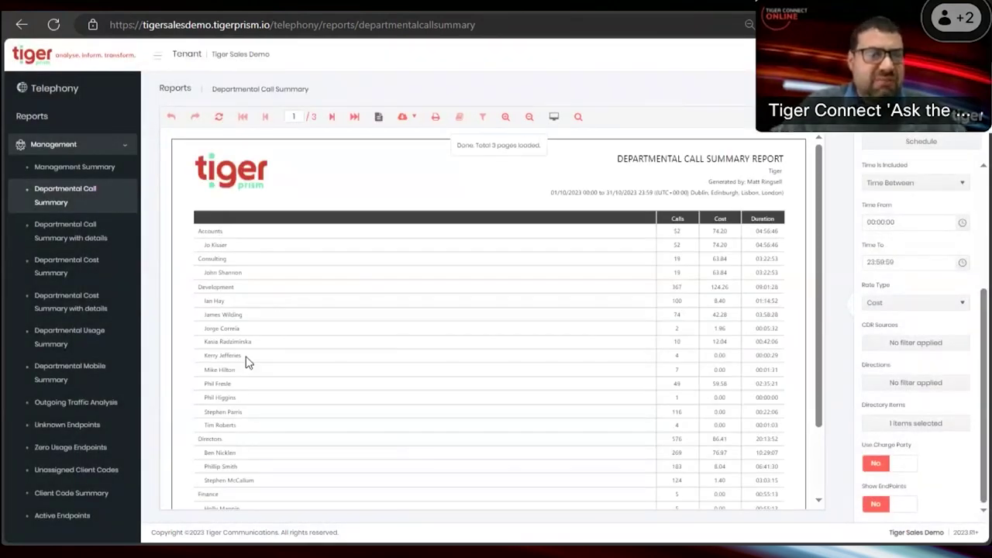
scroll(288, 373, down, 1)
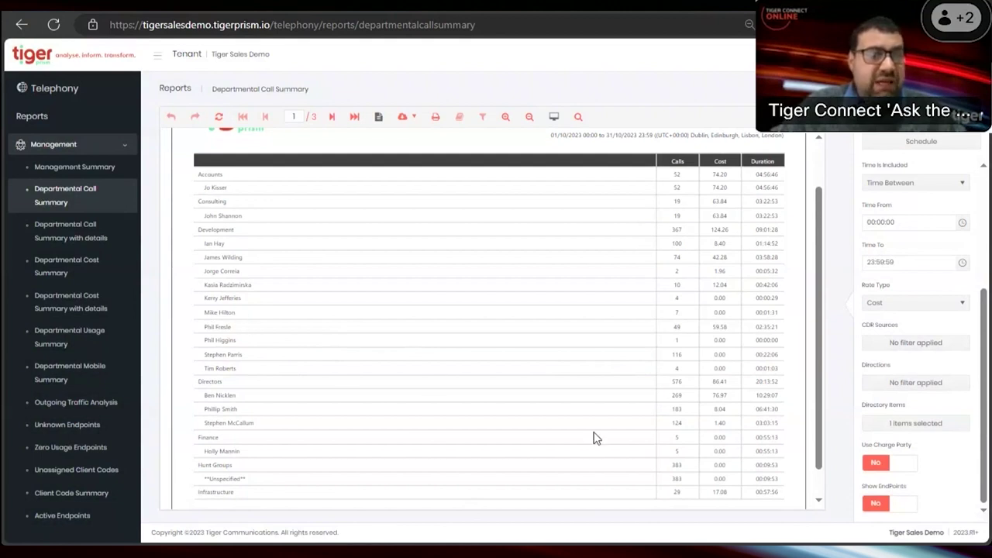
Enable Show EndPoints for the Departmental Call Summary and regenerate the report.
click(876, 504)
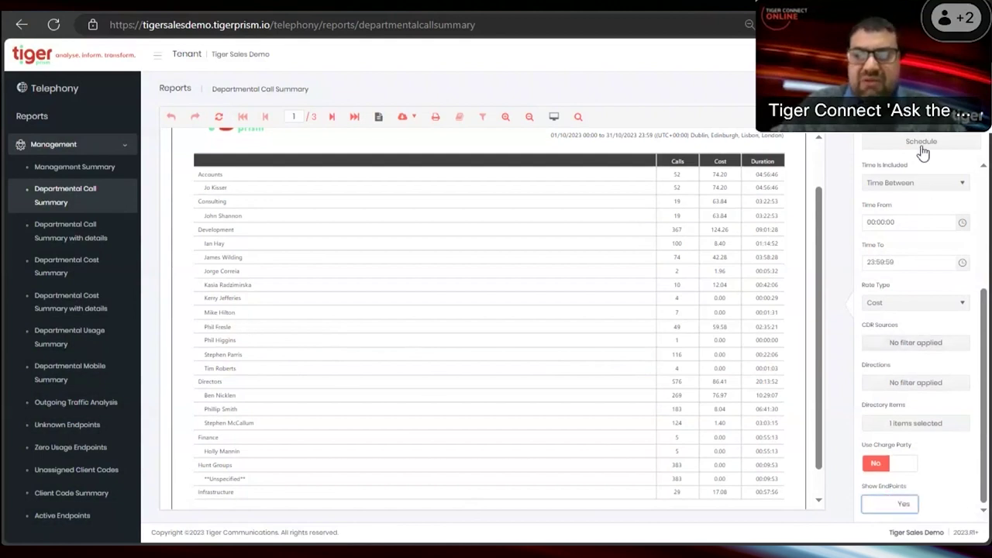
drag(866, 488, 913, 487)
click(879, 495)
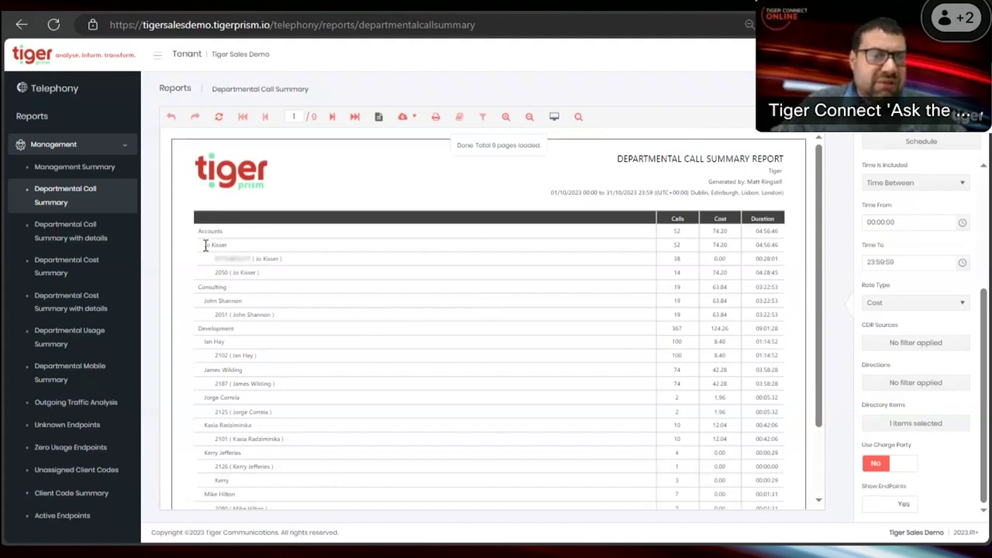
Examine the endpoint rows under the first person in Accounts and view the available Telephony report categories.
drag(204, 245, 222, 263)
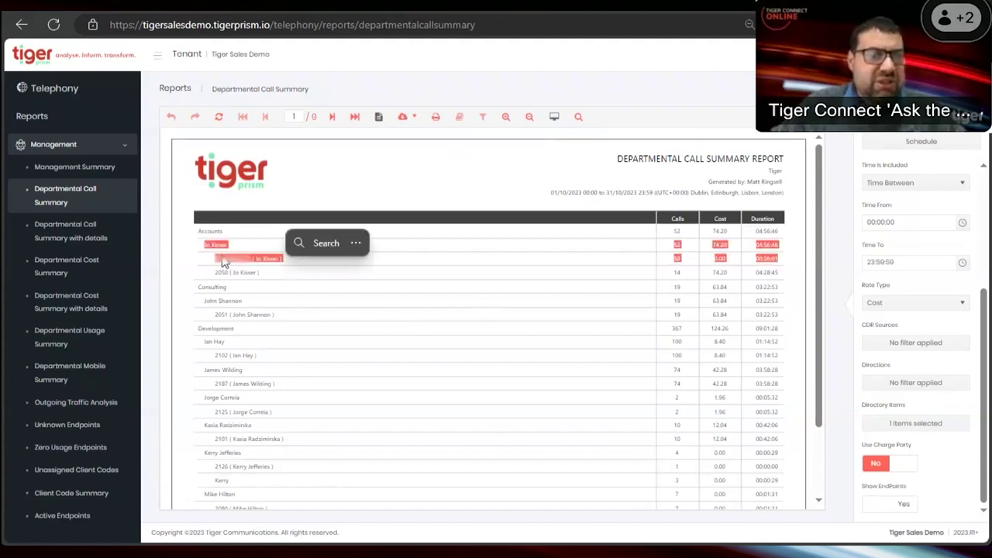
click(223, 262)
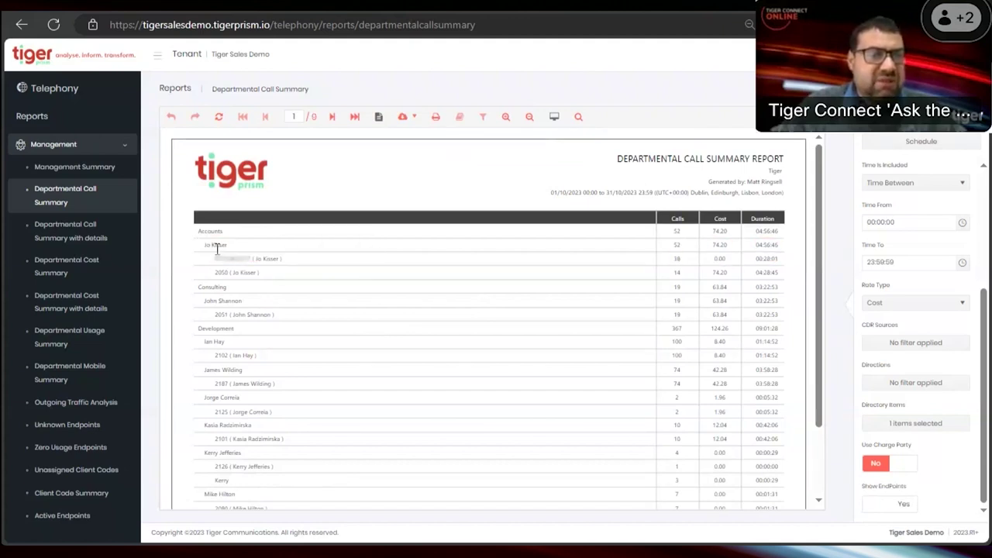
drag(675, 258, 773, 273)
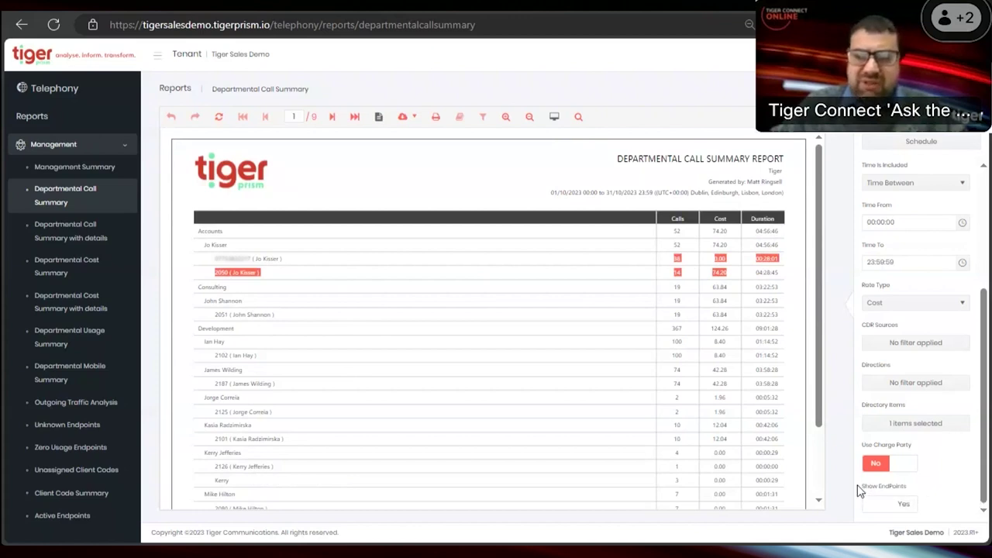
drag(859, 486, 901, 489)
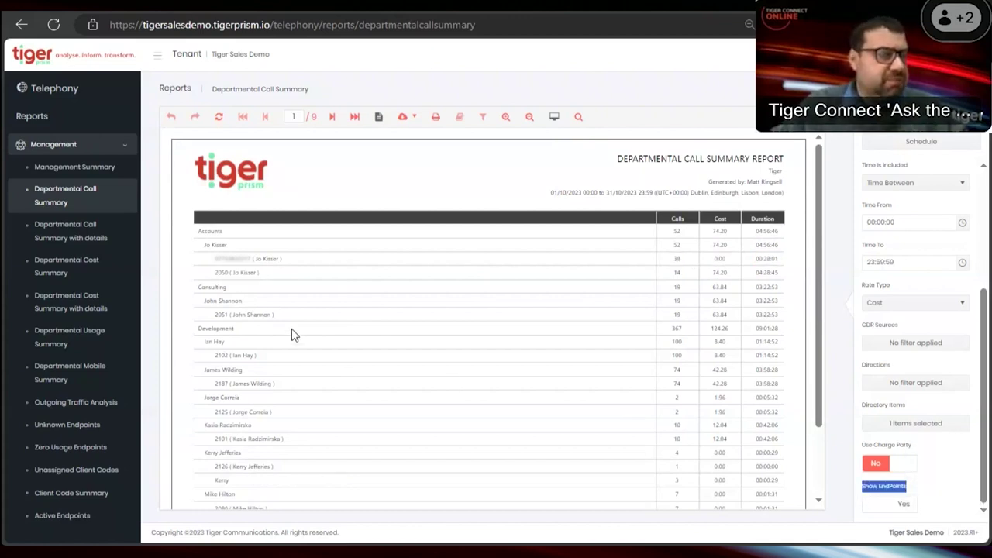
click(59, 147)
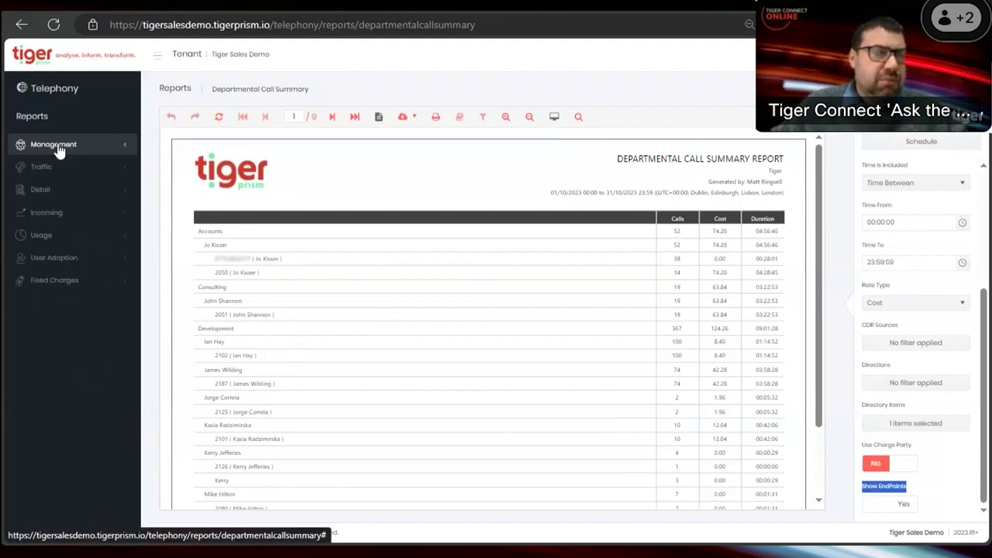
click(488, 175)
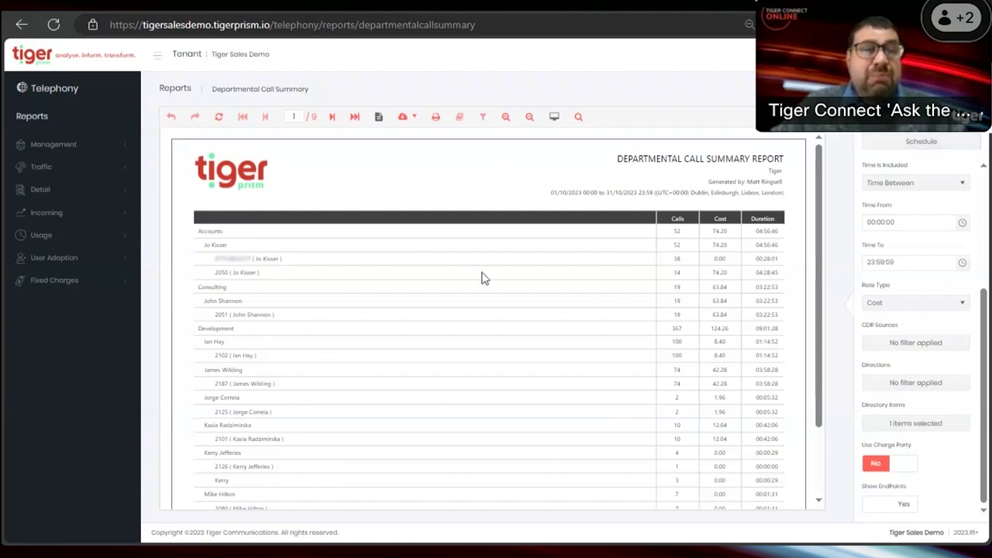
Create a scheduled report job from the current report definition, reviewing its name and description and choosing Low as the job priority.
click(929, 148)
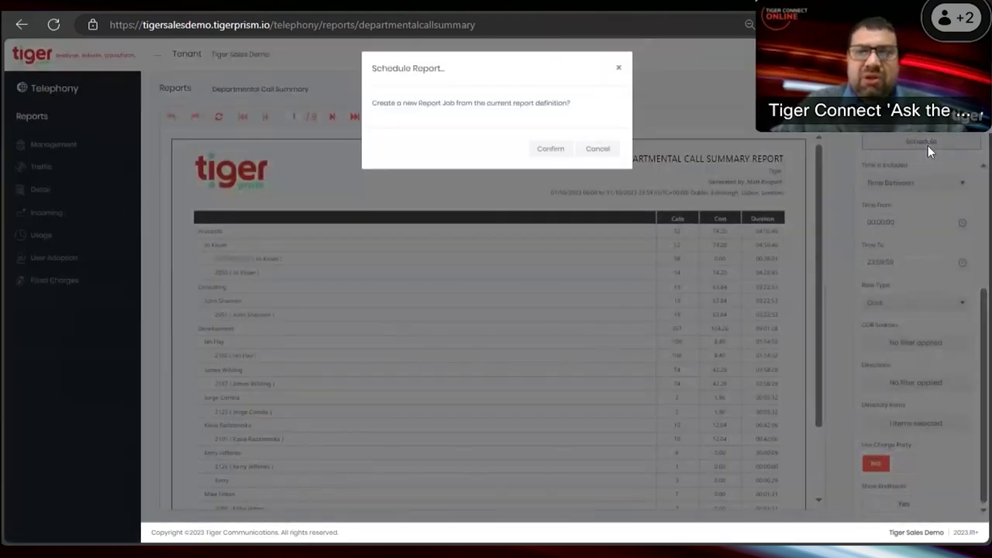
click(548, 148)
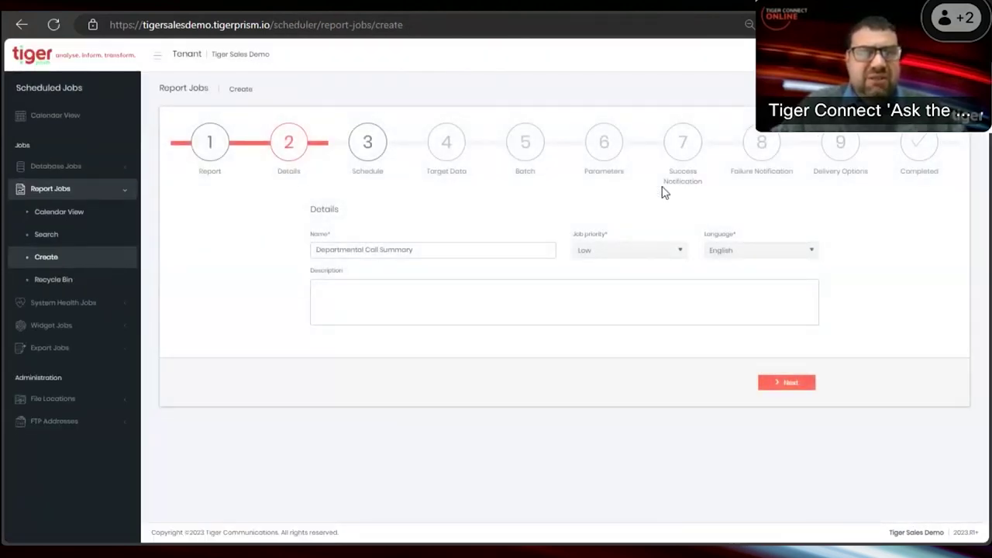
drag(492, 252, 297, 268)
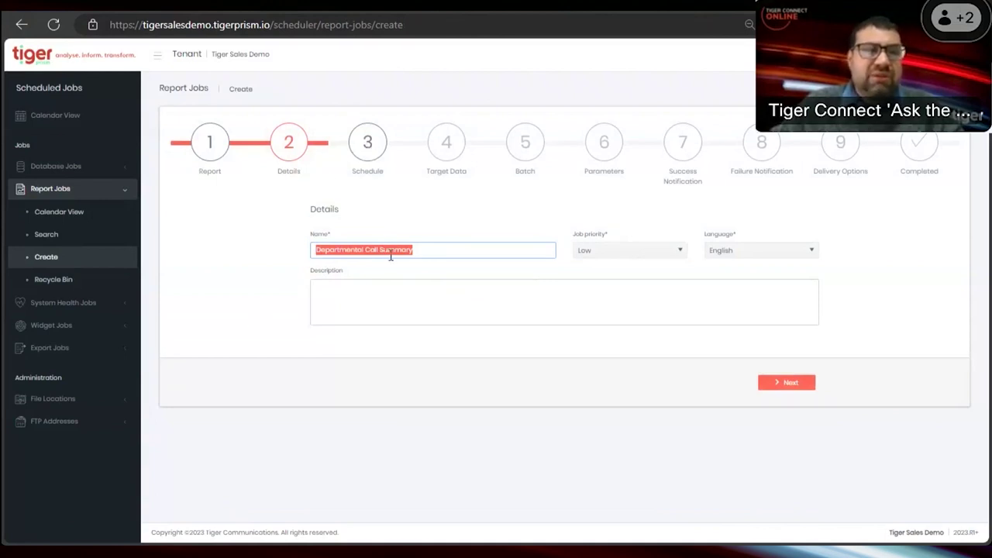
click(387, 296)
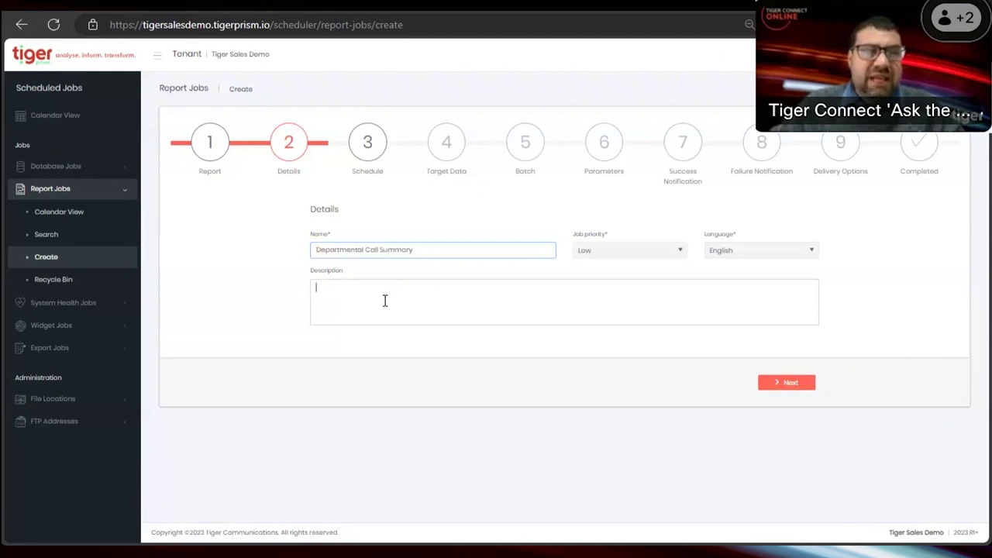
click(609, 252)
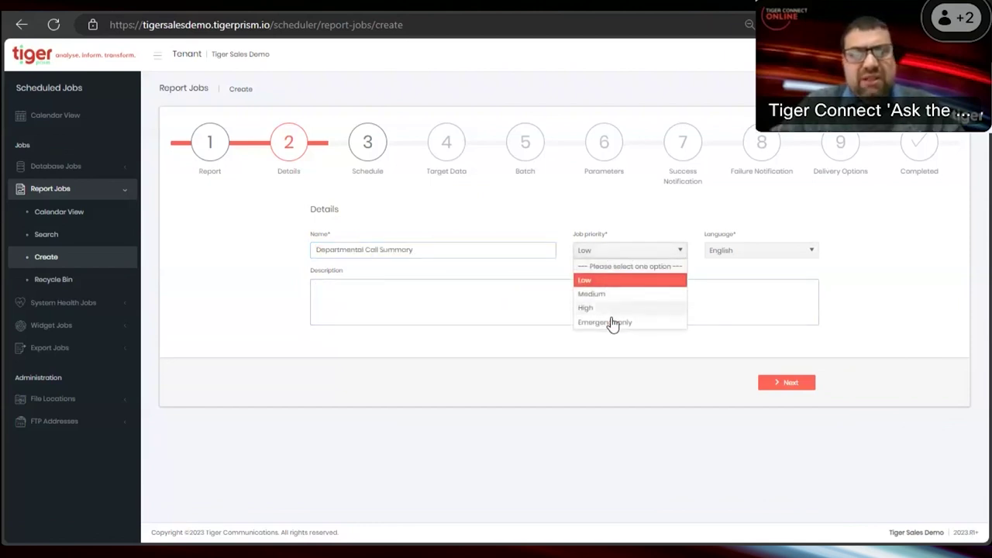
click(594, 281)
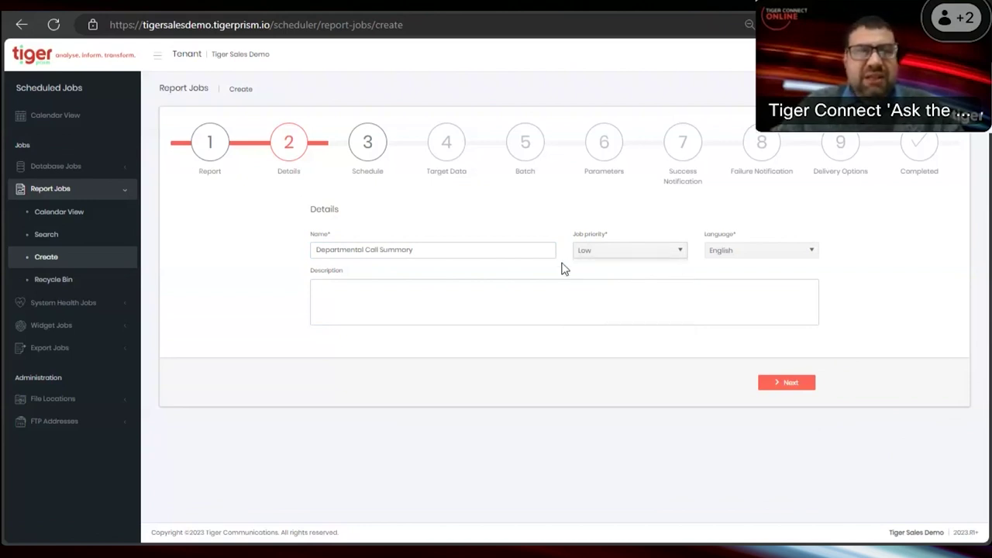
Keep the job schedule on Run Forever, set the initial execution to 01/10/2023 00:30, and review the sample executions.
click(367, 144)
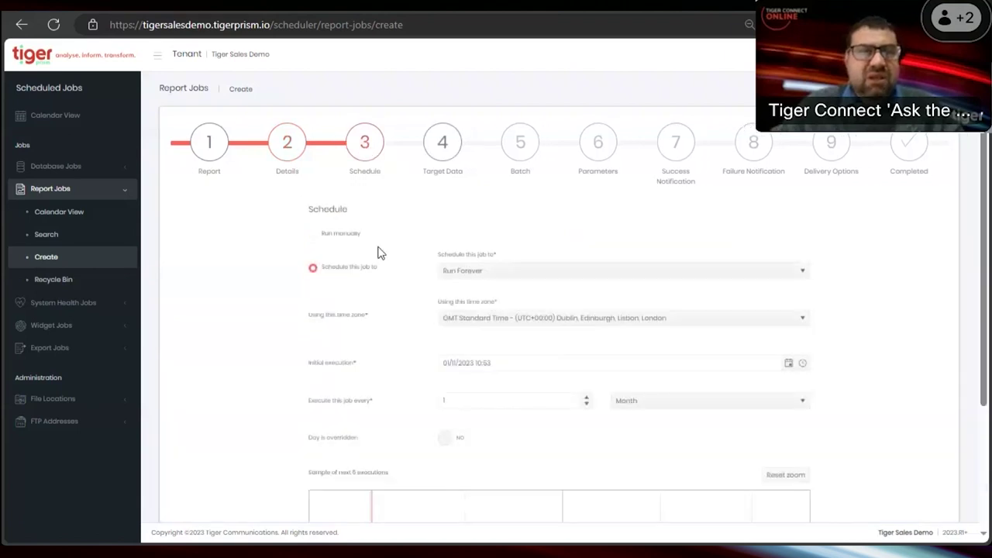
click(503, 273)
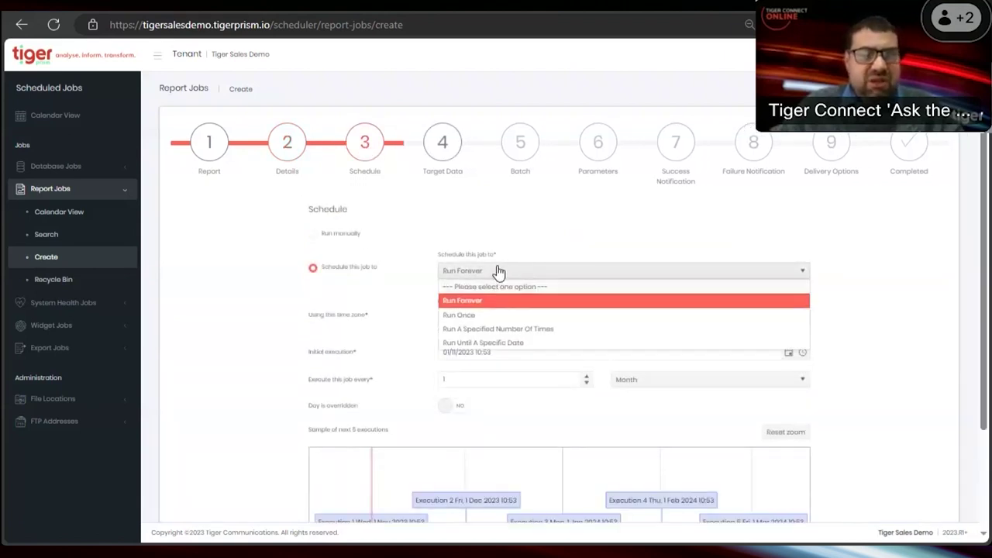
click(496, 275)
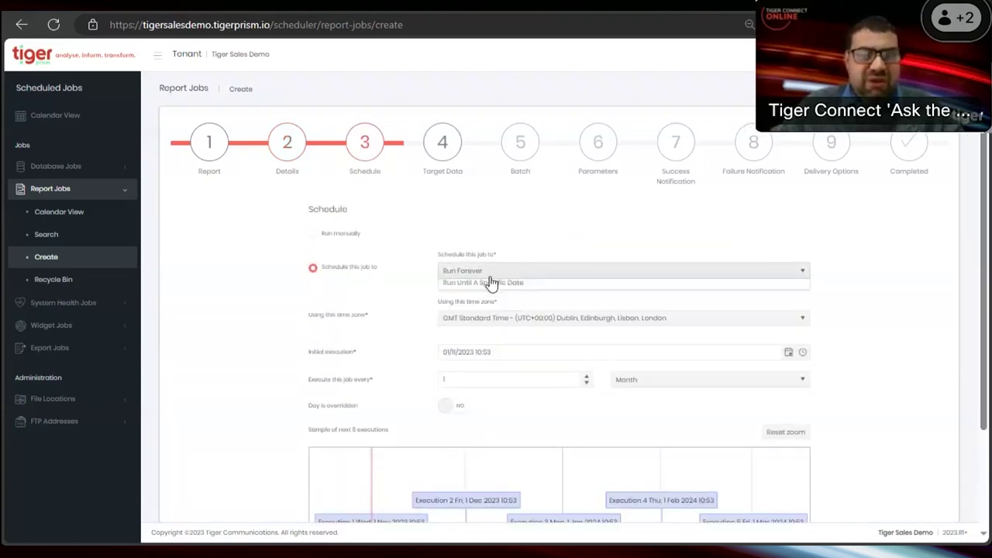
click(788, 352)
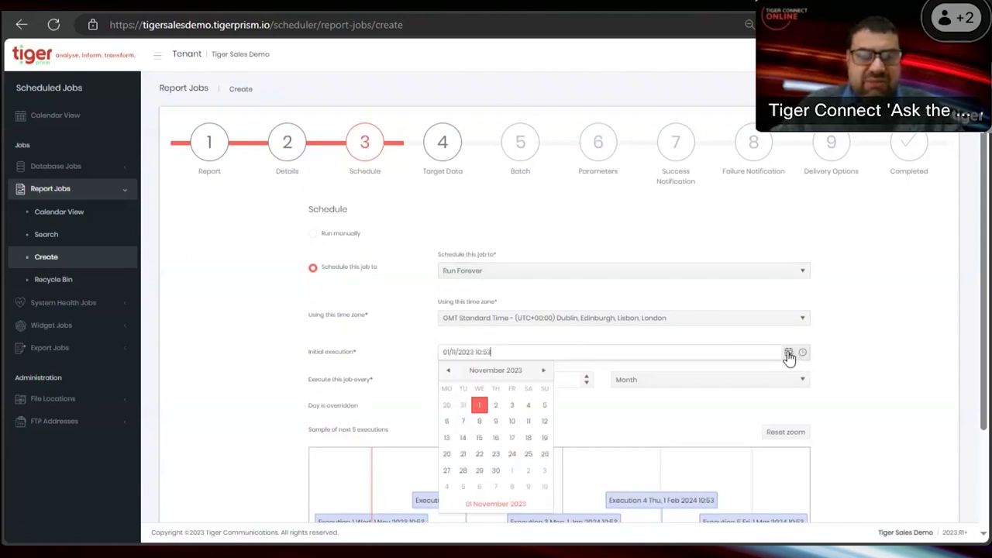
click(448, 371)
click(545, 409)
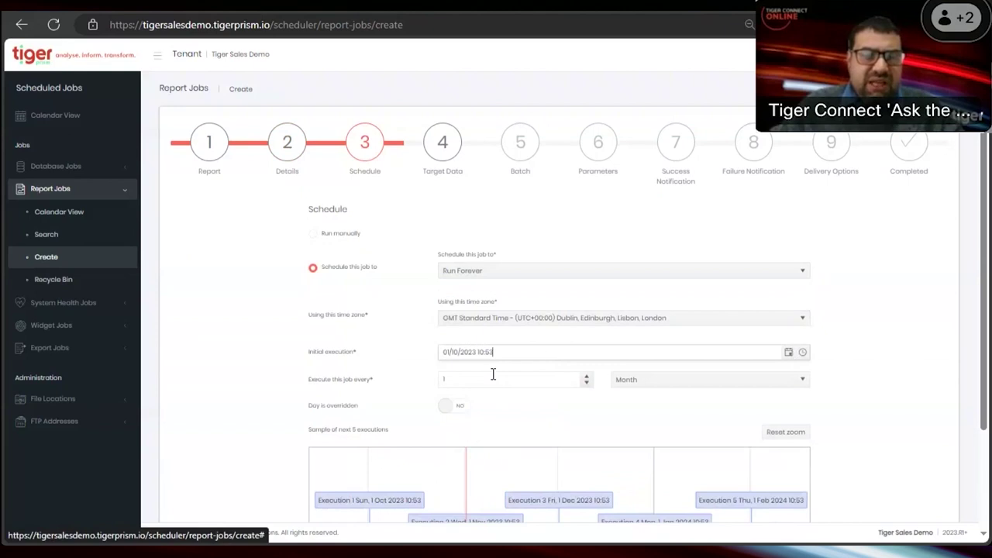
click(802, 353)
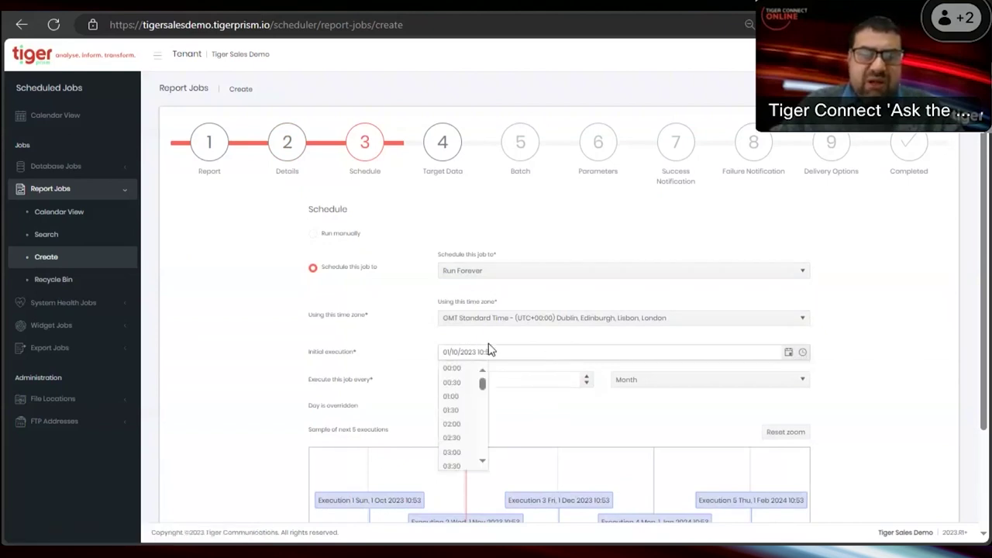
click(447, 382)
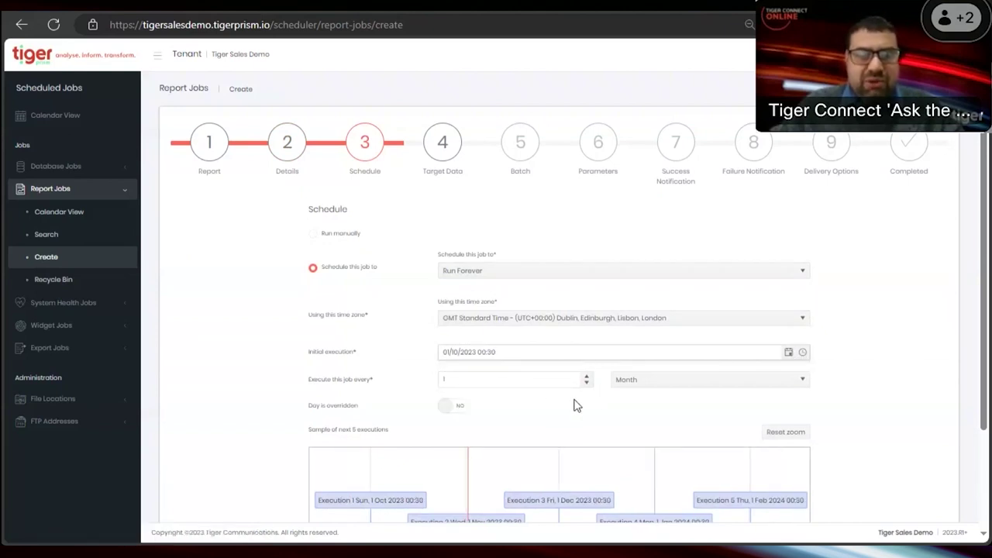
scroll(543, 419, down, 2)
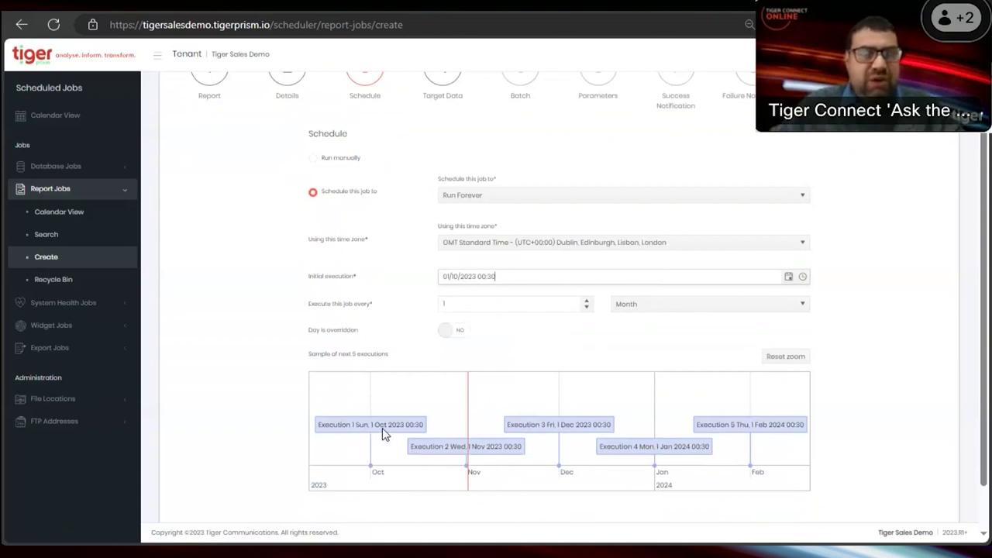
scroll(471, 391, up, 1)
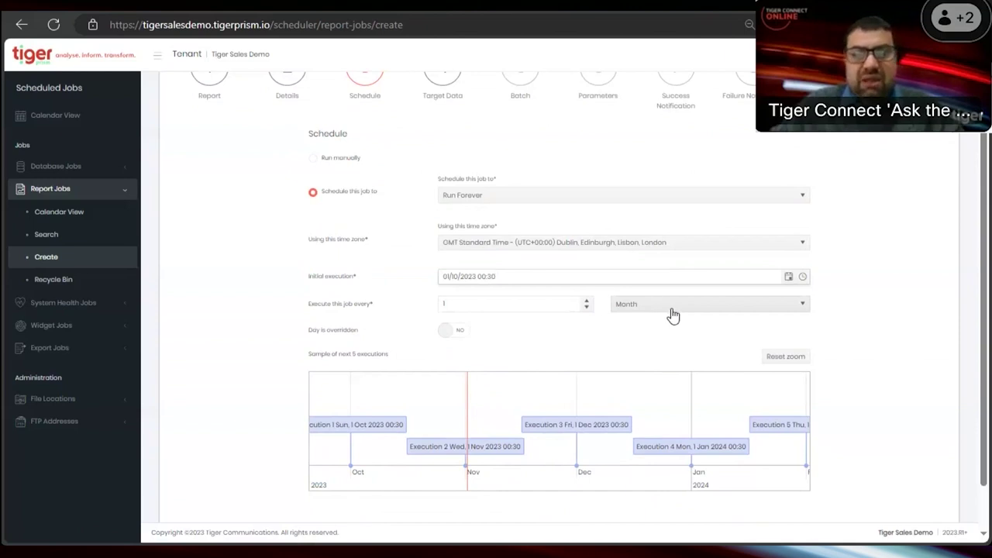
Set the job's target data to a 12 Month period, keeping the offset of -1.
scroll(443, 169, up, 1)
click(443, 169)
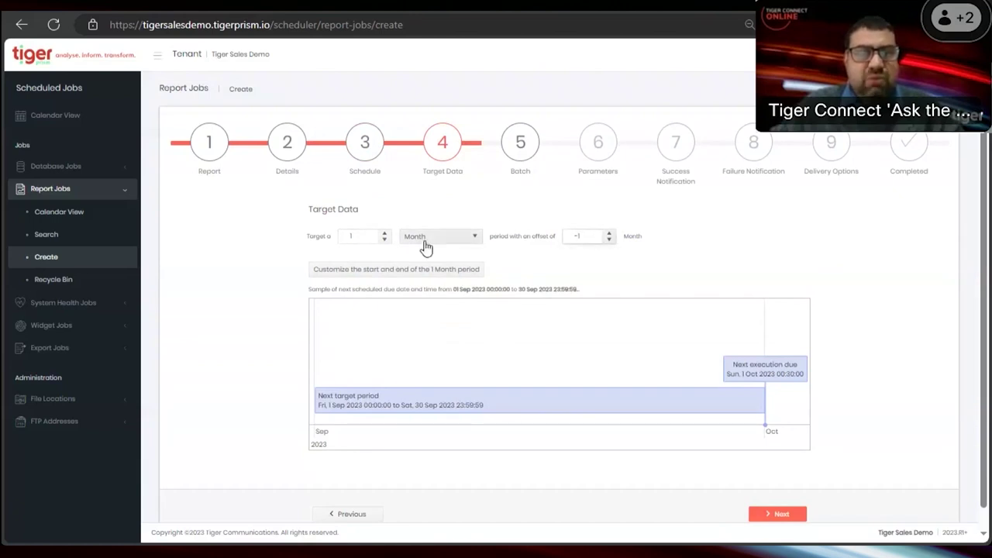
click(384, 233)
click(385, 233)
click(385, 234)
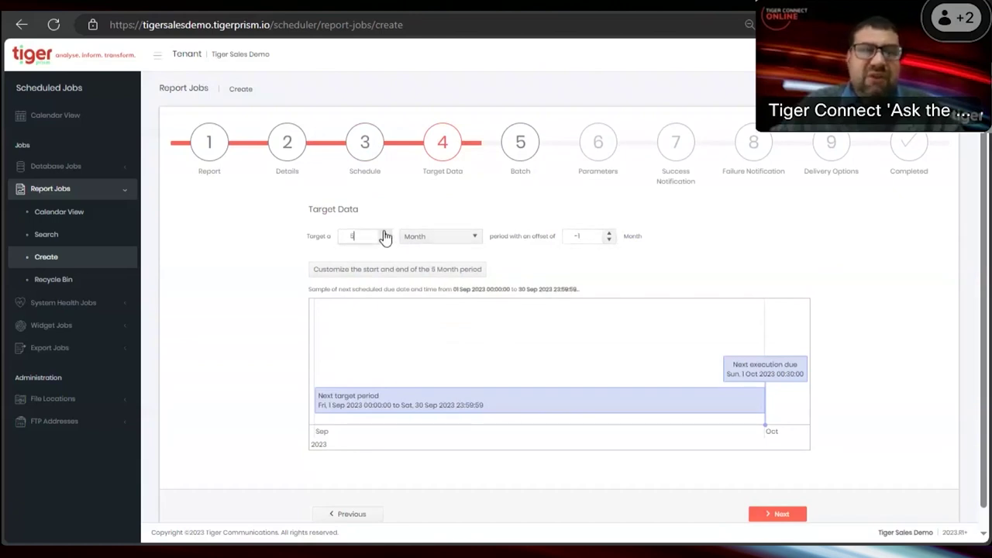
click(385, 233)
click(386, 233)
click(385, 234)
click(385, 233)
click(385, 234)
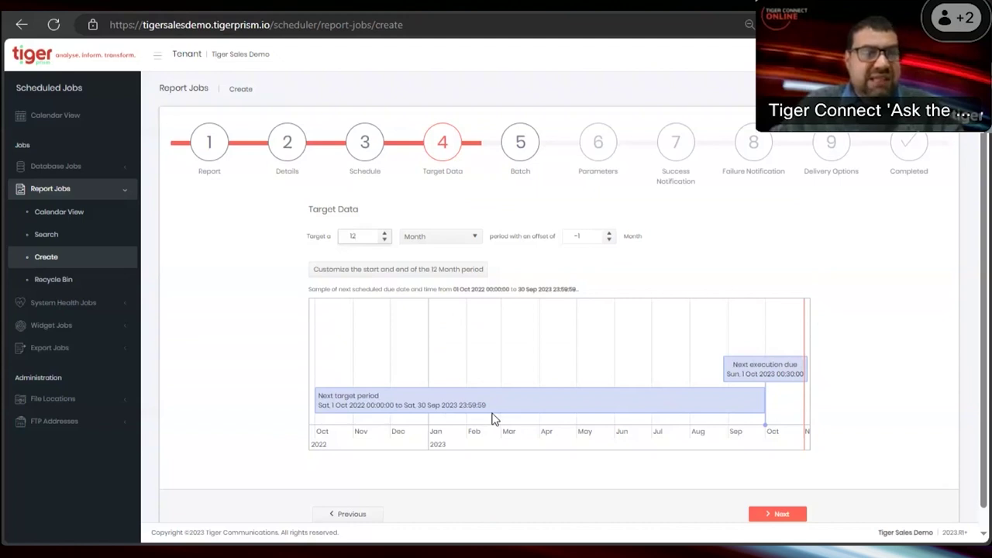
Review the batch options and the Departmental Call Summary report parameters down to Show EndPoints.
click(527, 144)
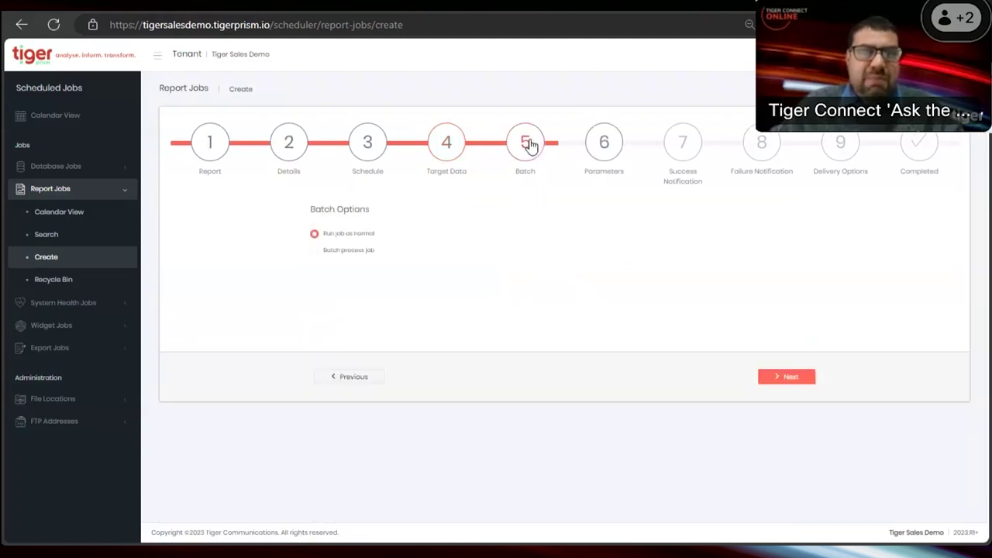
click(603, 148)
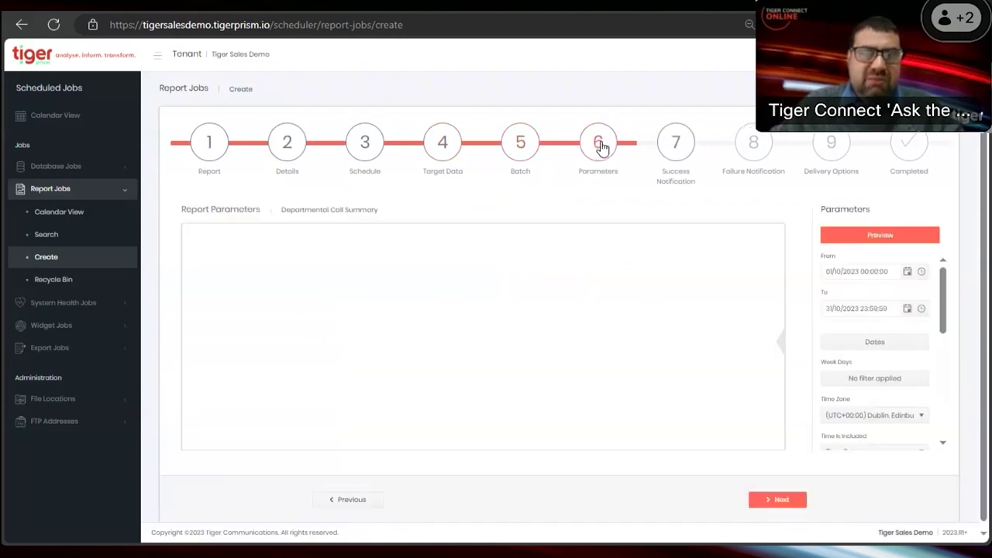
scroll(881, 365, down, 5)
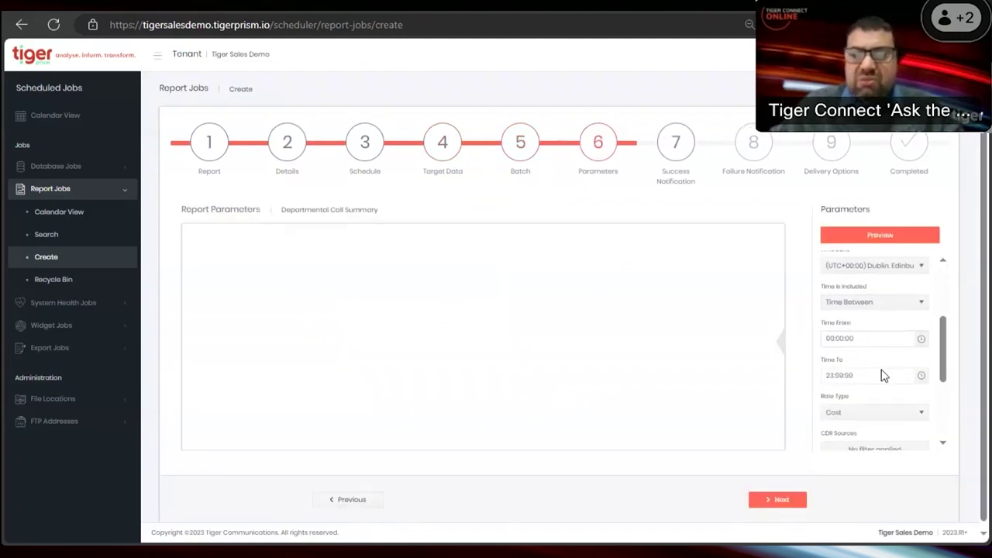
scroll(877, 380, down, 4)
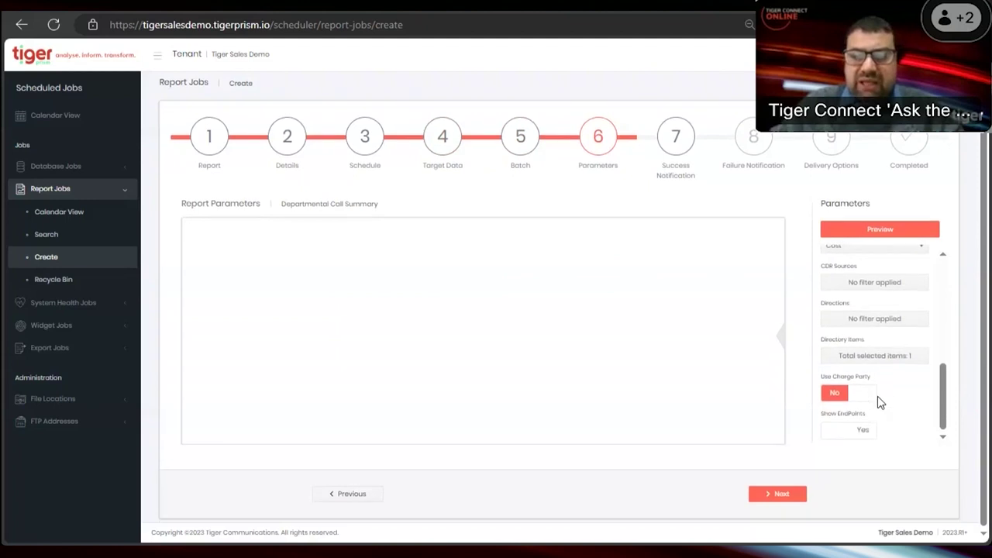
scroll(864, 364, up, 3)
Browse the email subscribers available for the success notification and close the list without choosing anyone.
click(692, 137)
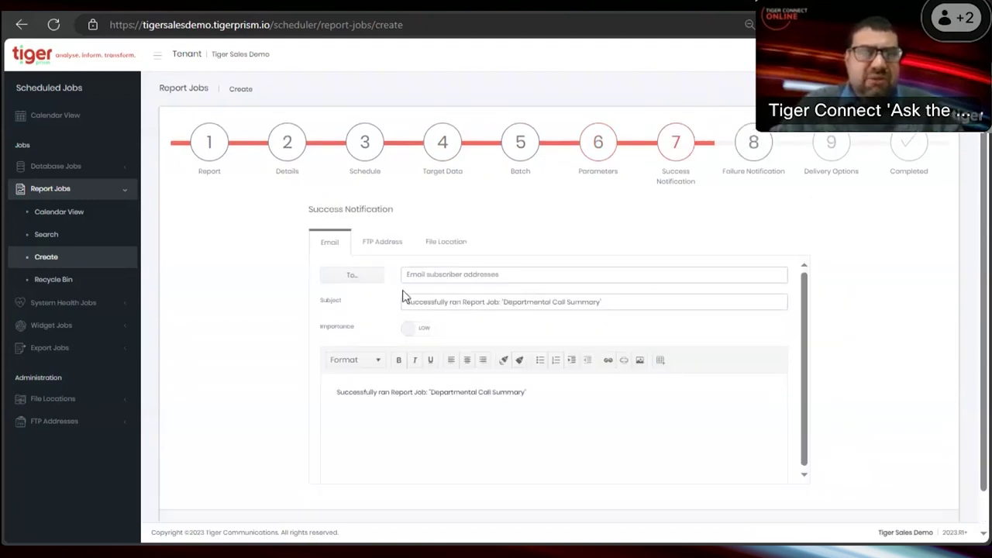
click(354, 279)
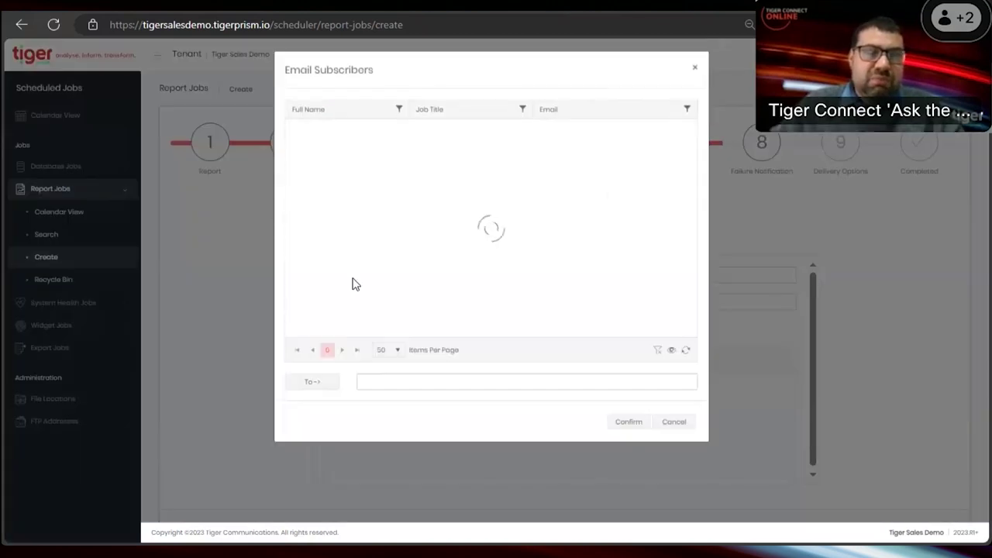
scroll(364, 241, down, 3)
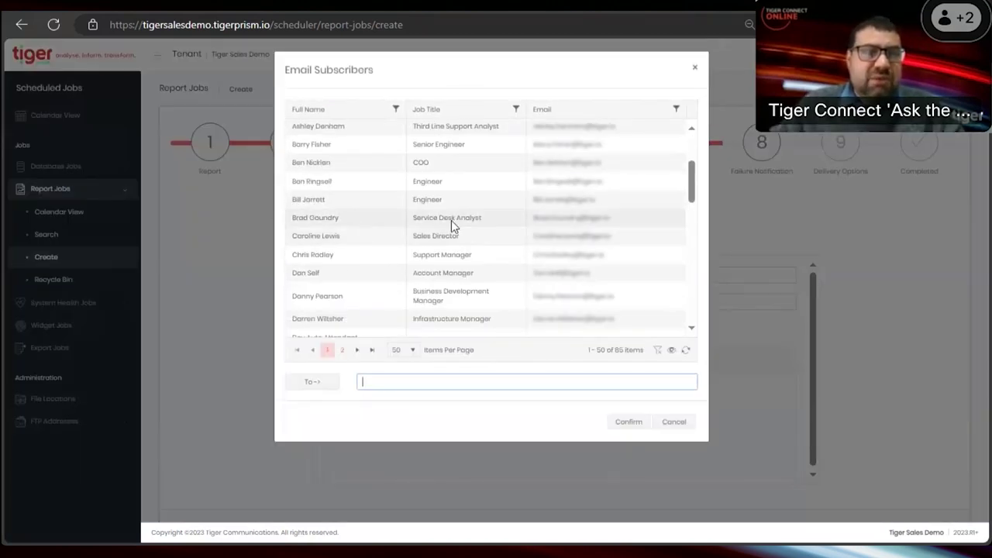
scroll(365, 284, down, 4)
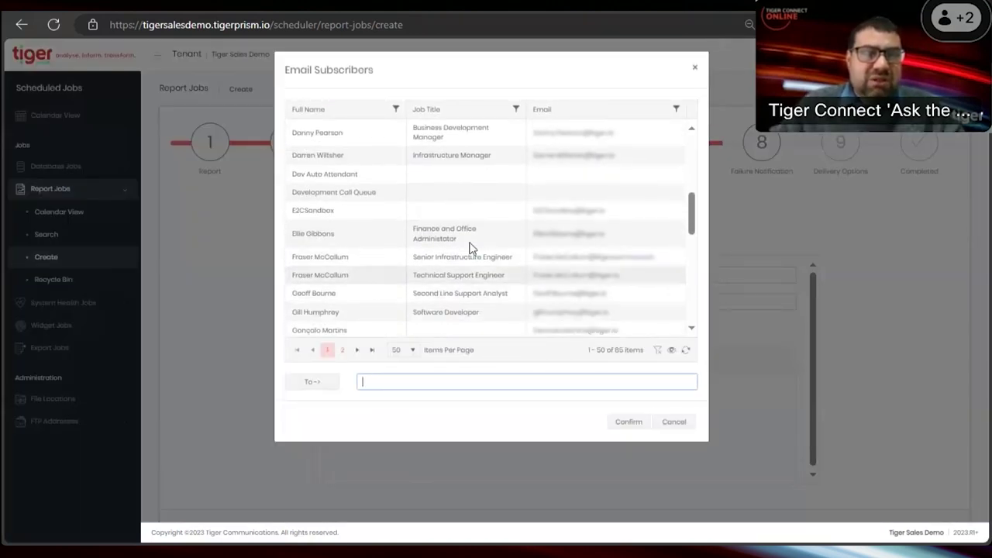
click(694, 68)
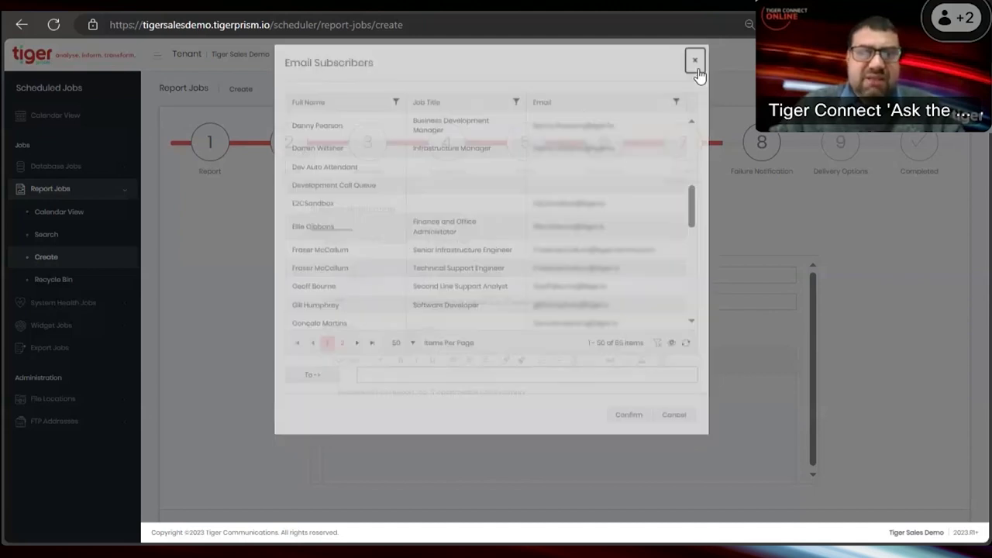
click(449, 273)
click(631, 231)
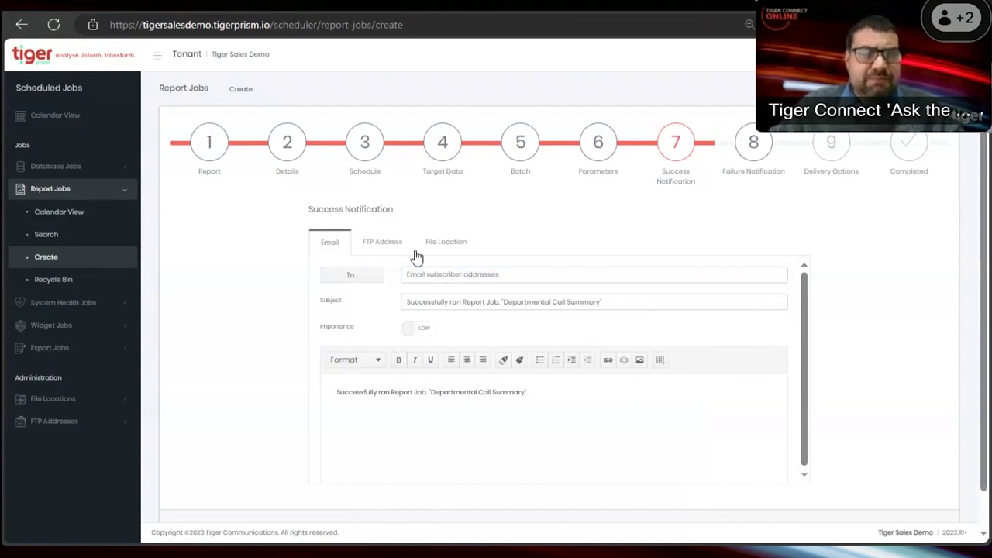
View the FTP address and file location delivery options, and try to continue to the failure notification without a recipient.
click(384, 244)
click(448, 245)
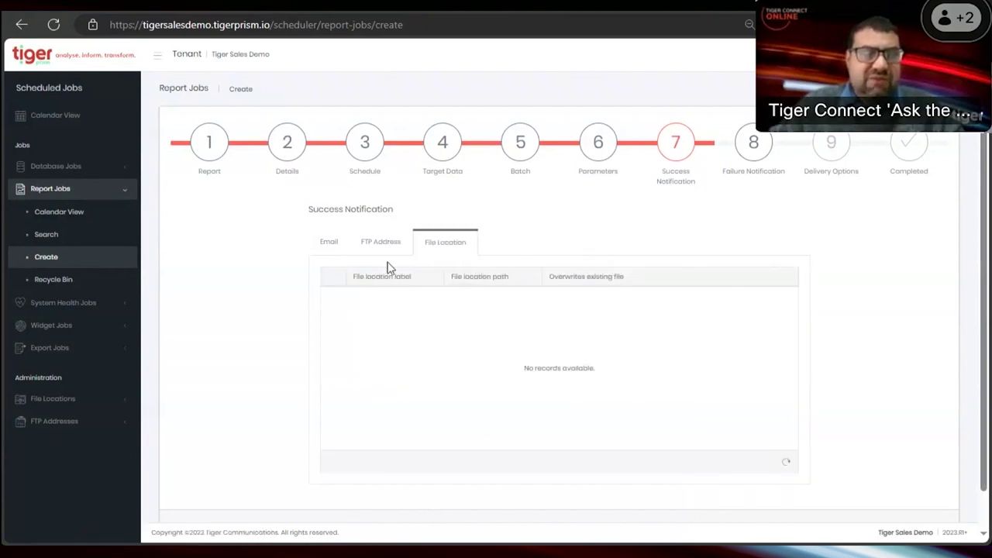
click(750, 138)
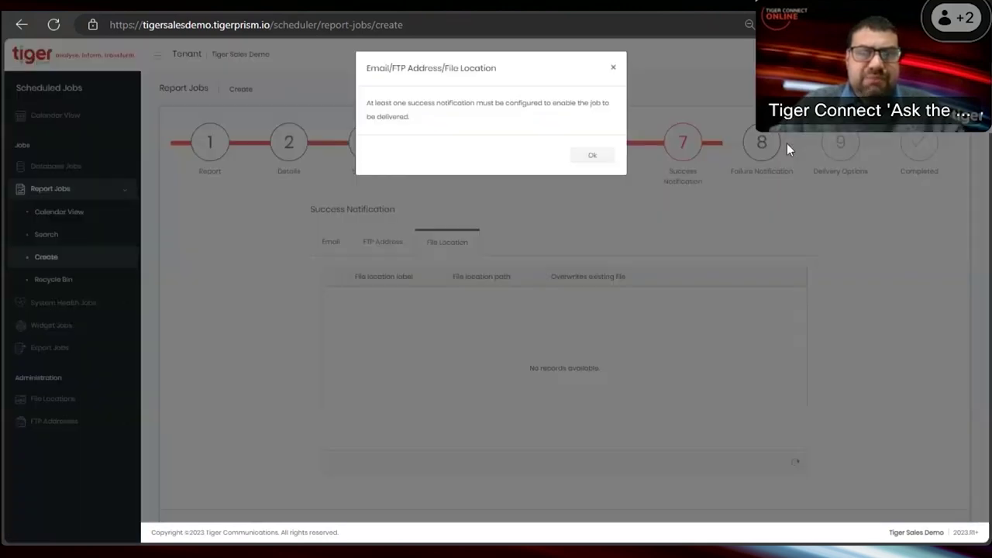
click(583, 157)
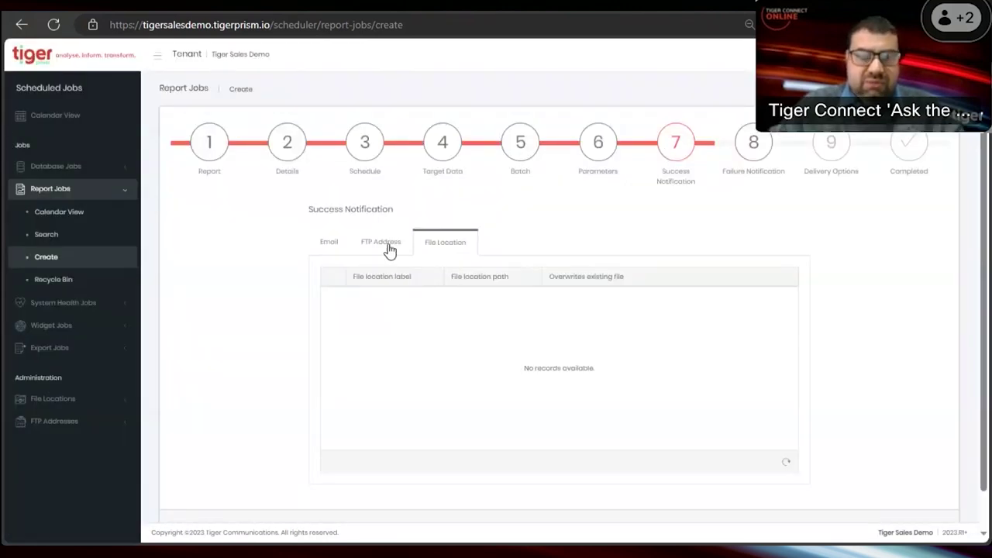
Add a Third Line Support Analyst from the email subscribers as recipient of the success notification.
click(329, 244)
click(357, 276)
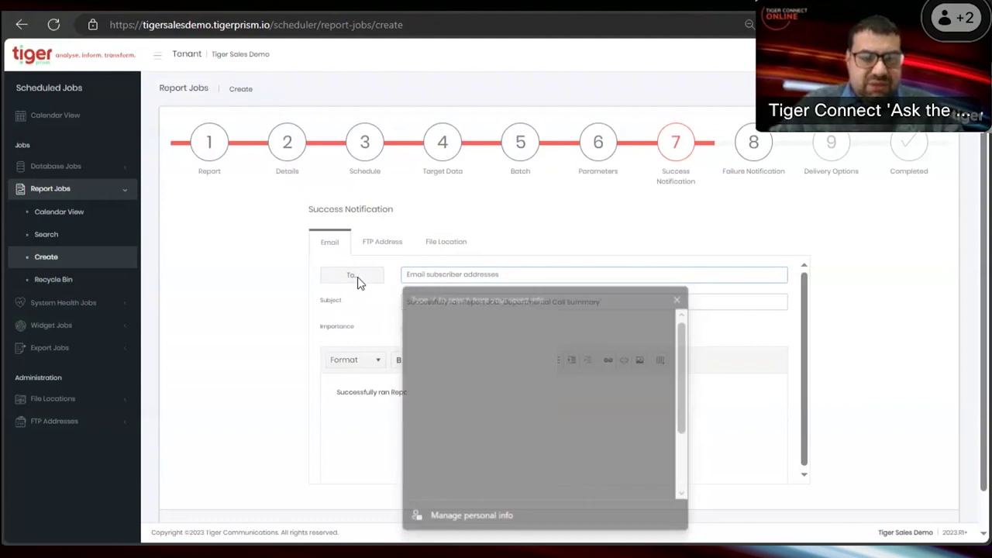
scroll(353, 194, down, 5)
scroll(357, 227, down, 2)
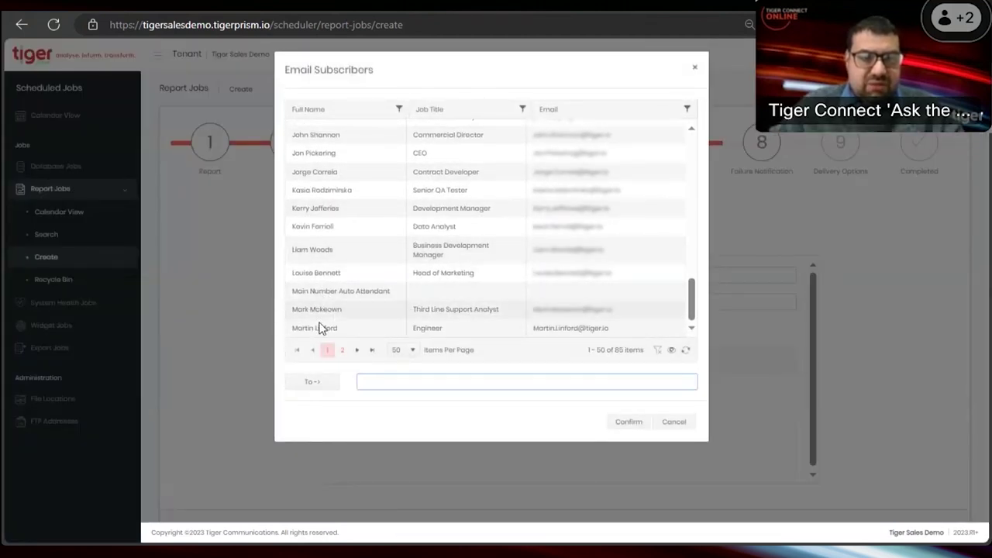
click(326, 310)
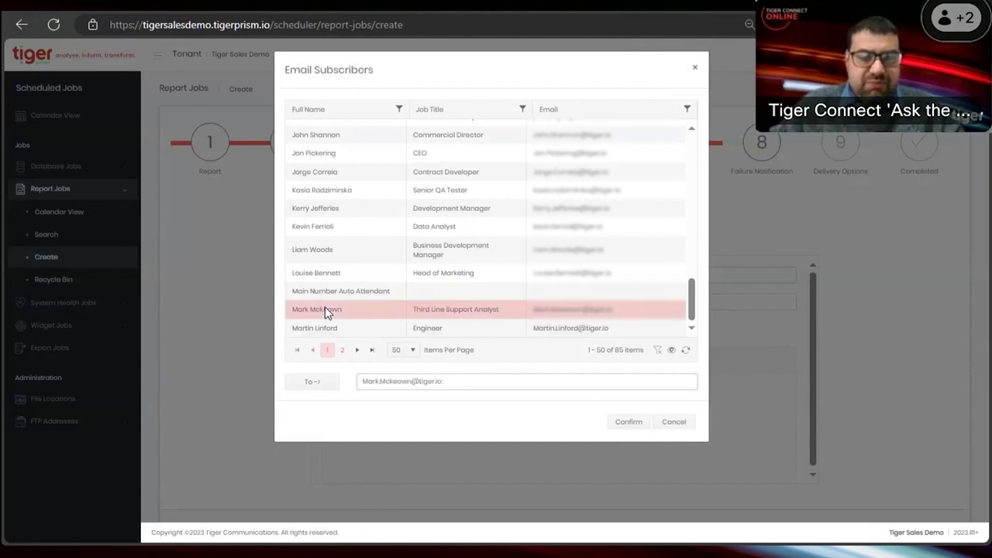
click(628, 423)
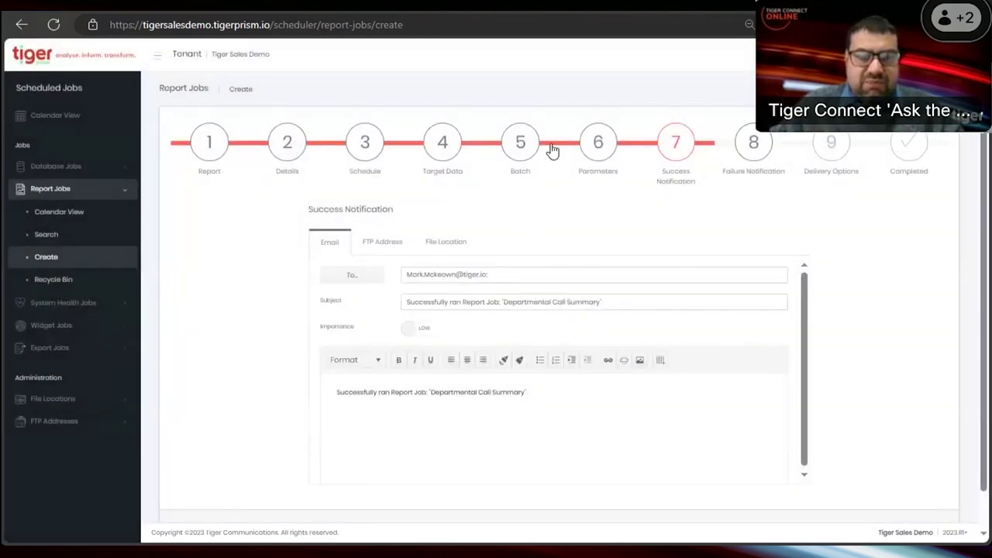
Leave the failure notification without recipients and view the available report formats in the delivery options.
click(754, 144)
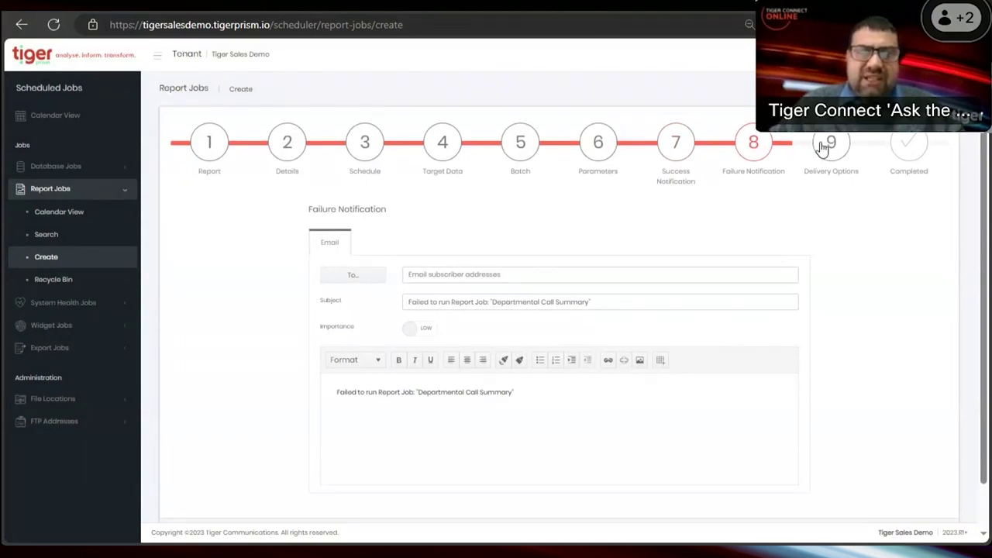
click(831, 146)
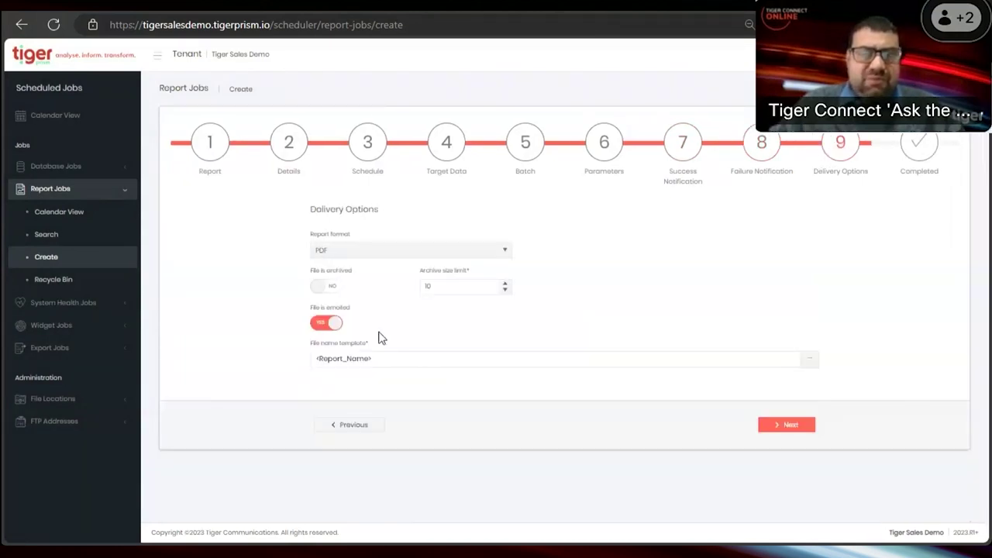
click(392, 252)
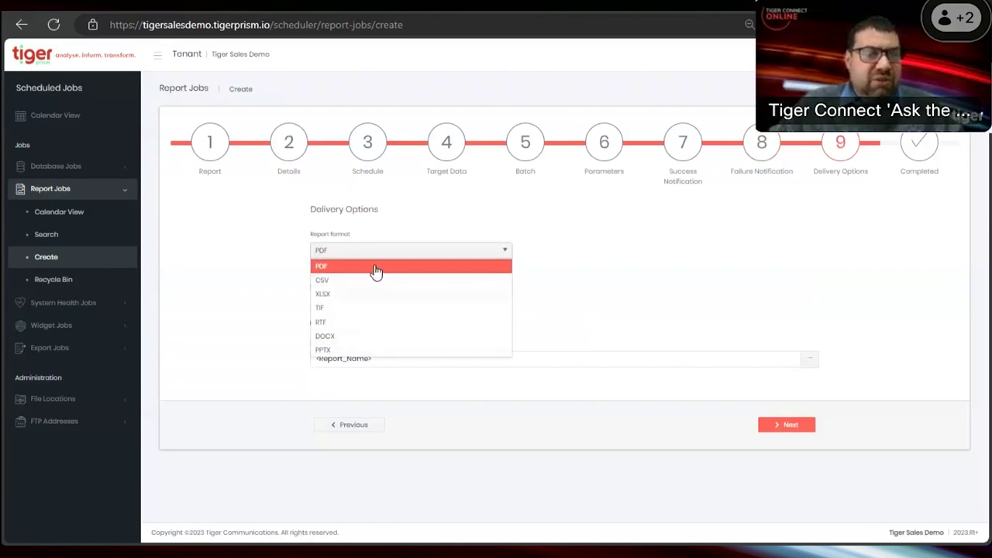
Keep PDF as the report format, continue to the job summary to review its settings, and enable creating another job.
click(785, 425)
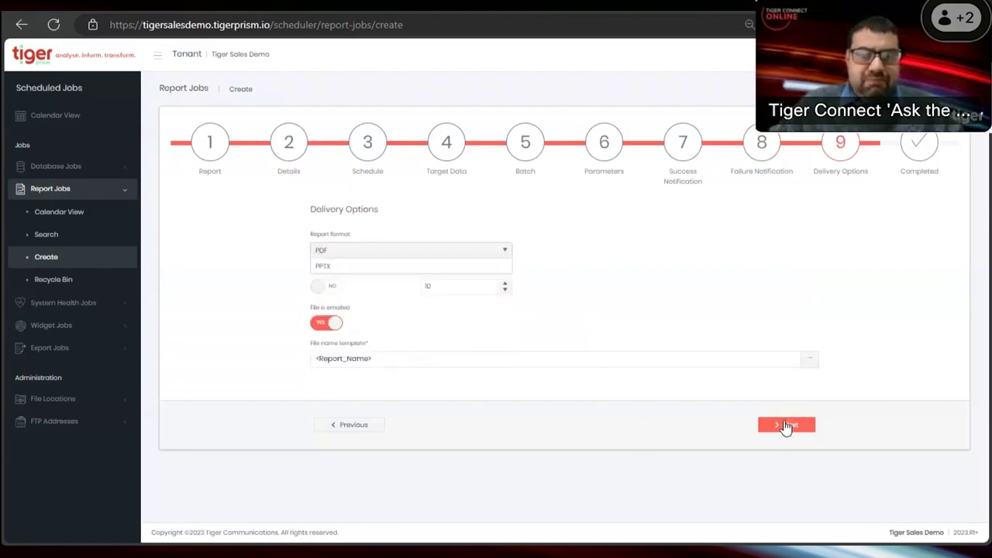
scroll(827, 360, down, 10)
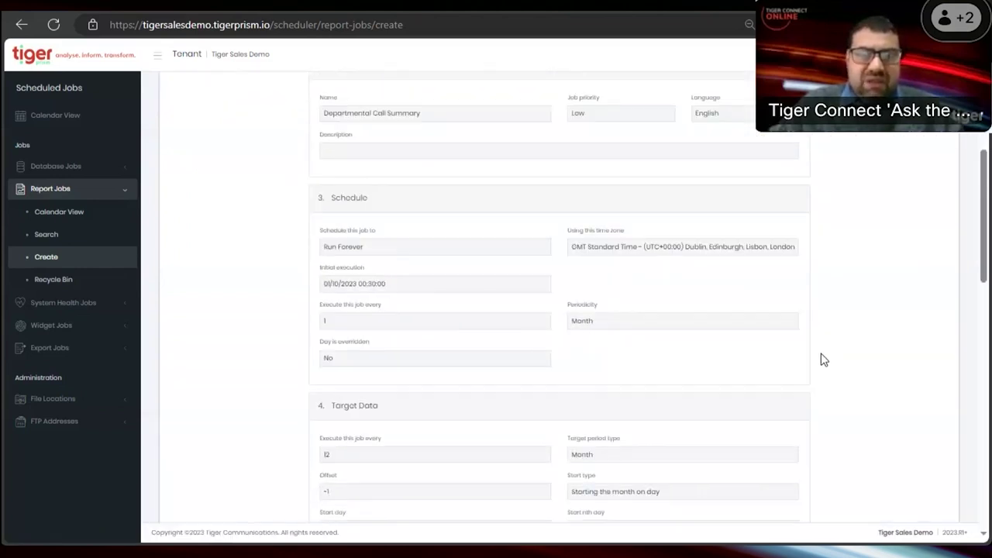
scroll(808, 425, down, 3)
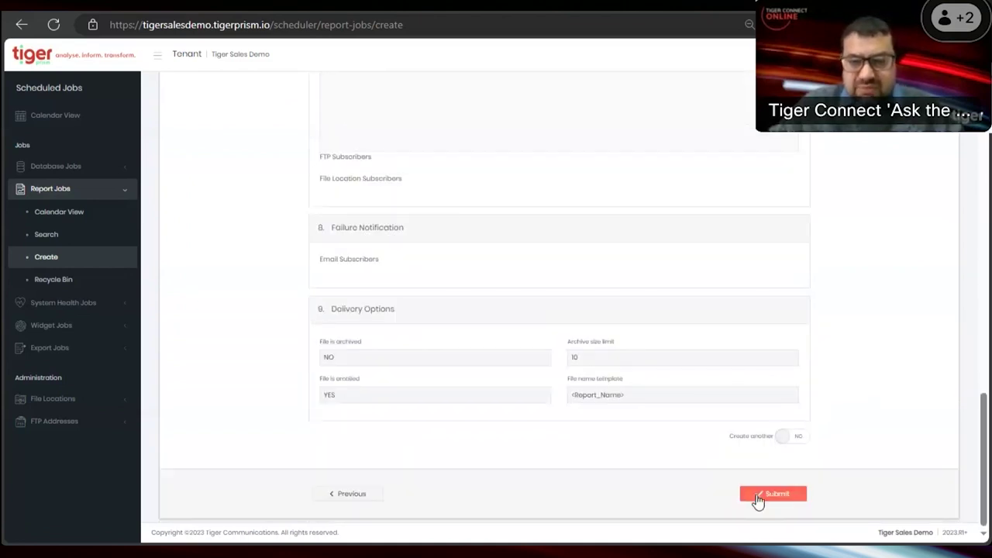
click(792, 439)
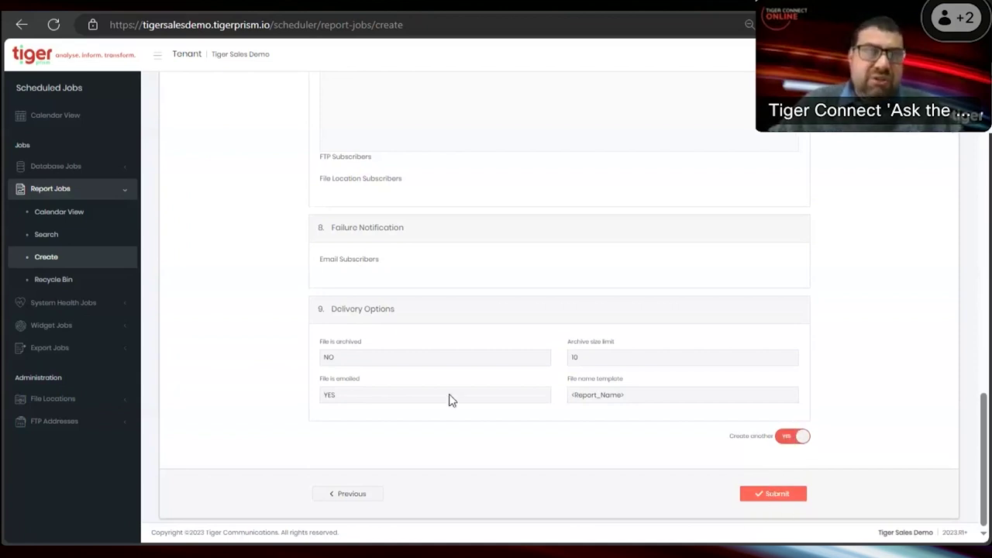
scroll(757, 457, up, 20)
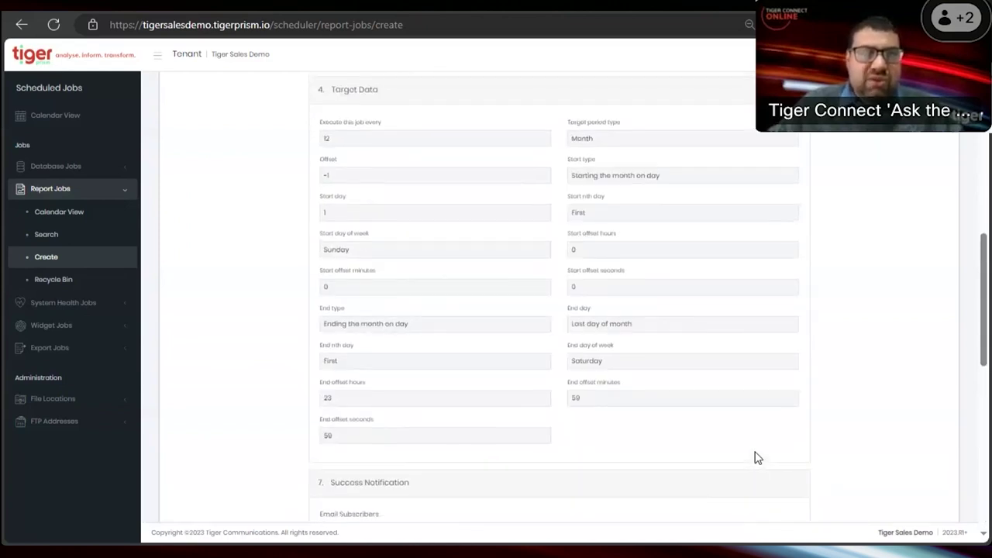
Return to the home page and look over the Analyse, Enterprise and Telephony modules.
click(597, 160)
scroll(891, 388, down, 5)
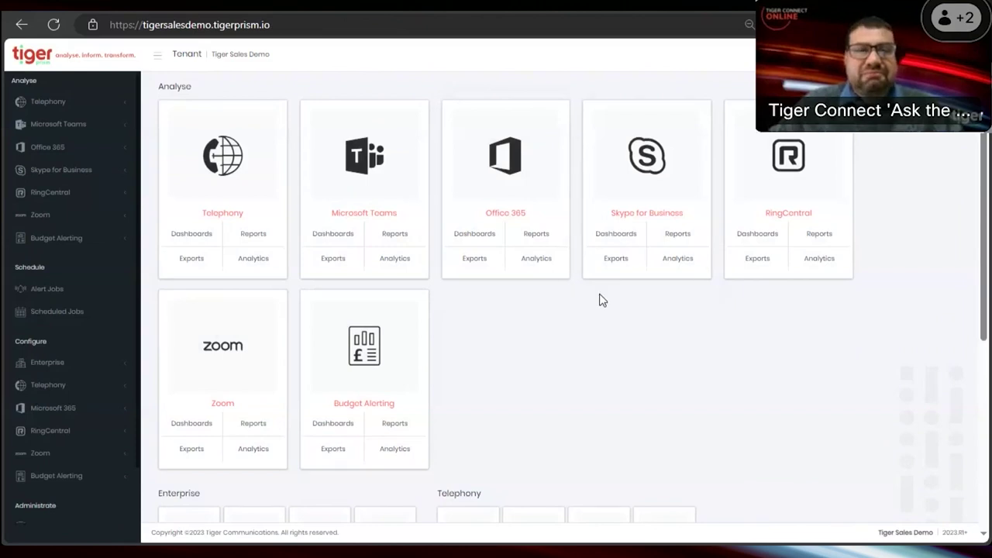
scroll(600, 296, down, 2)
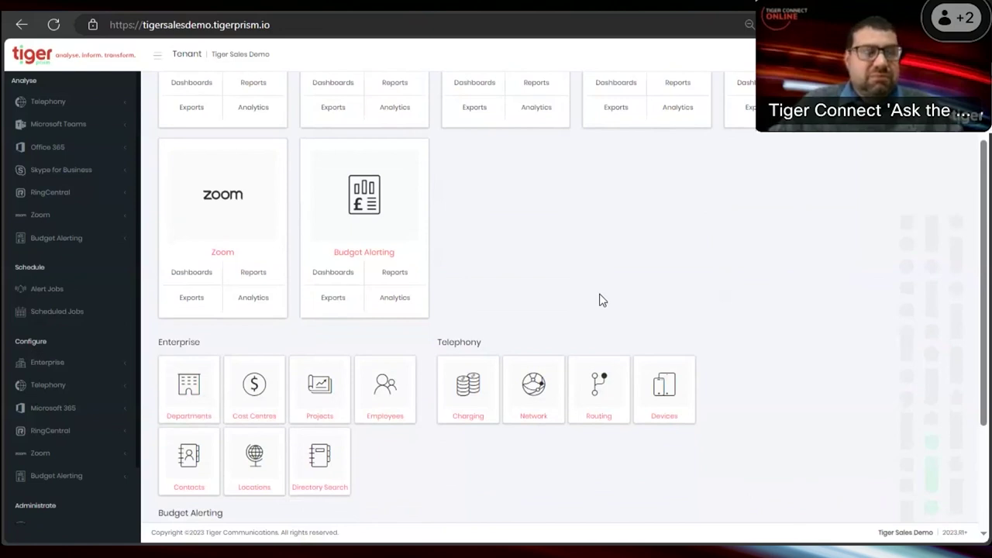
scroll(600, 300, up, 2)
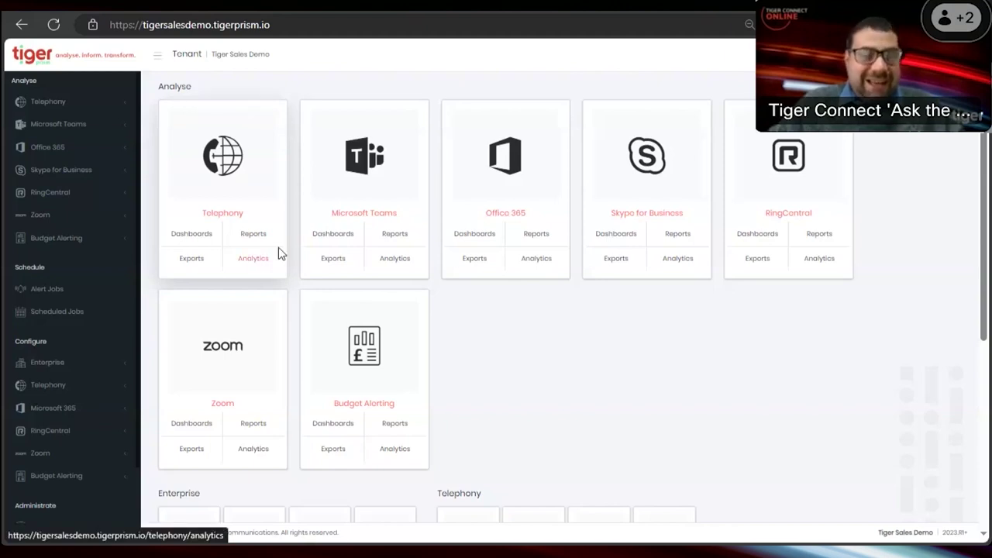
Open the Microsoft Teams analytics and view the general Device Usage data set.
click(397, 263)
click(55, 148)
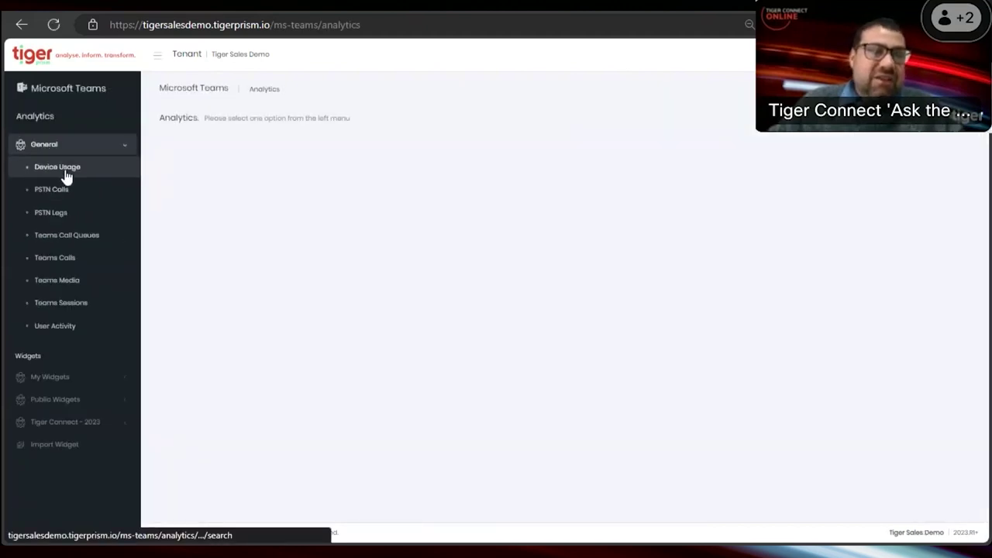
click(66, 169)
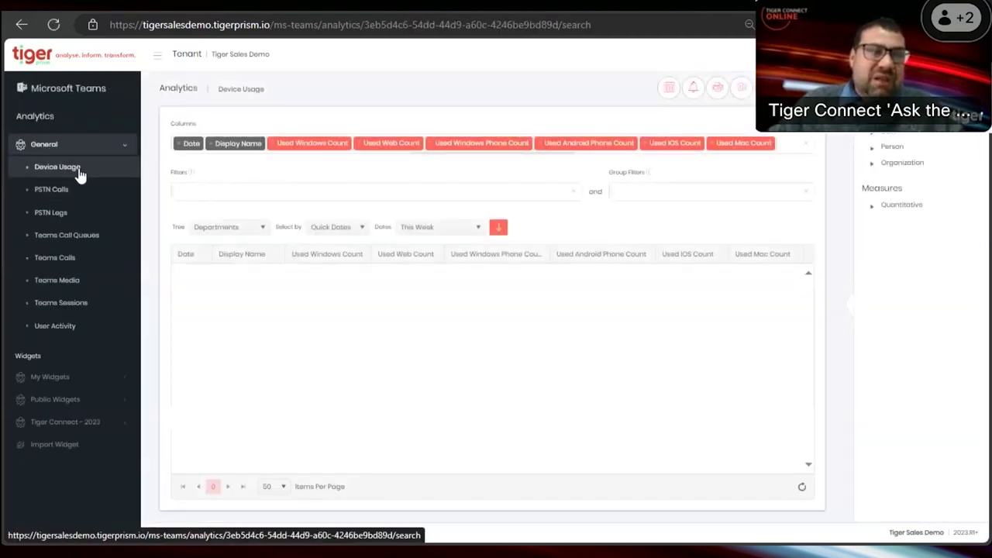
Try to add a DNIS column to the PSTN Calls analytics.
click(65, 192)
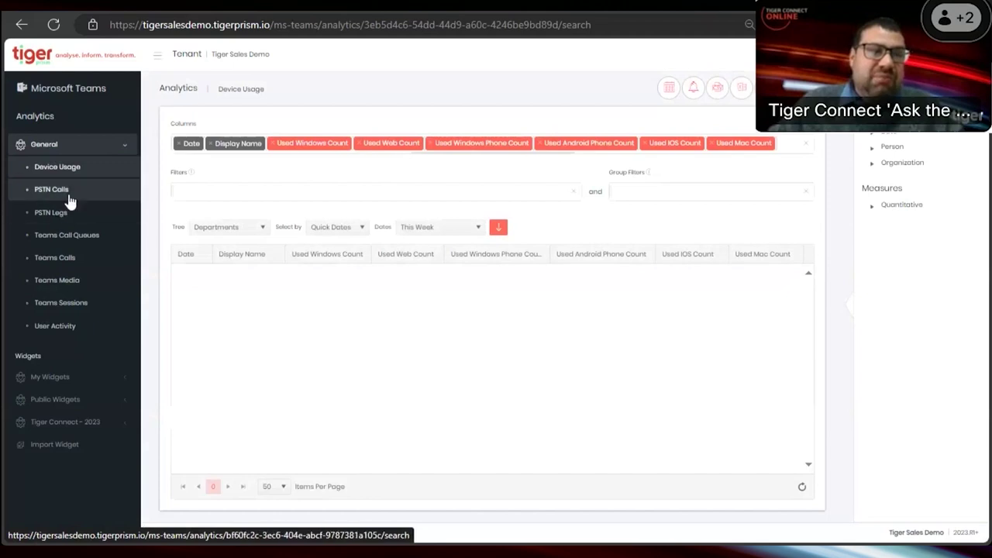
click(601, 148)
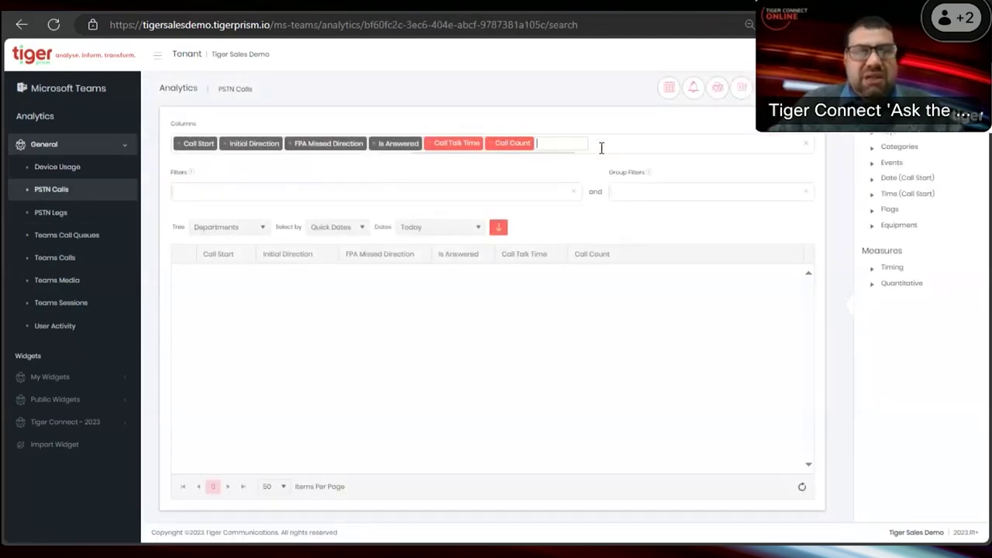
text(dnis)
key(Return)
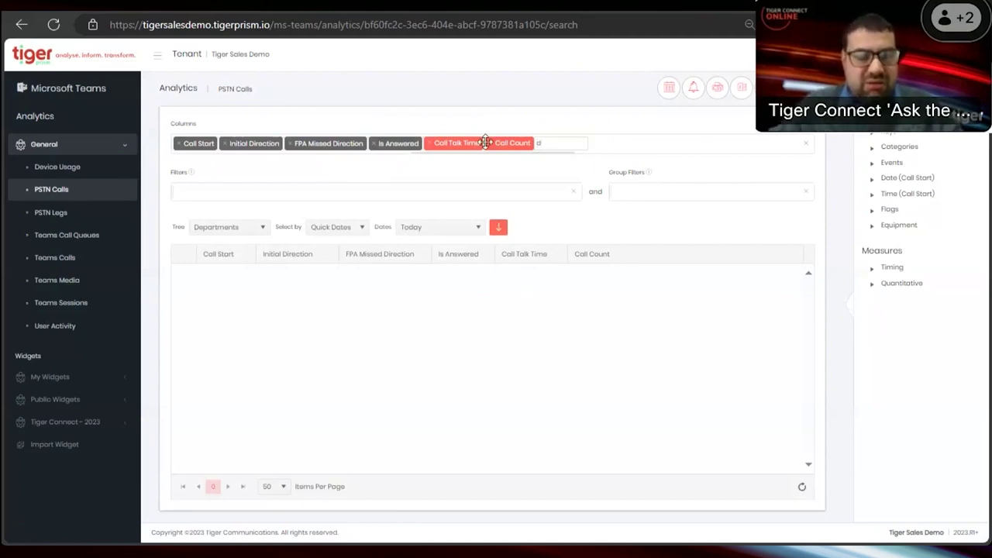
Open the PSTN Legs analytics and add the DNIS Digits column.
click(68, 211)
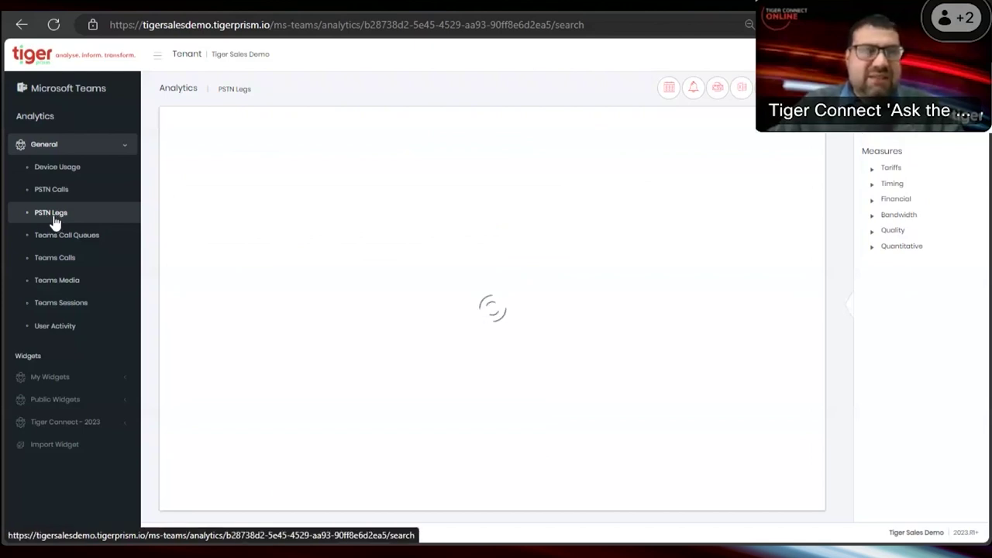
click(448, 163)
text(dni)
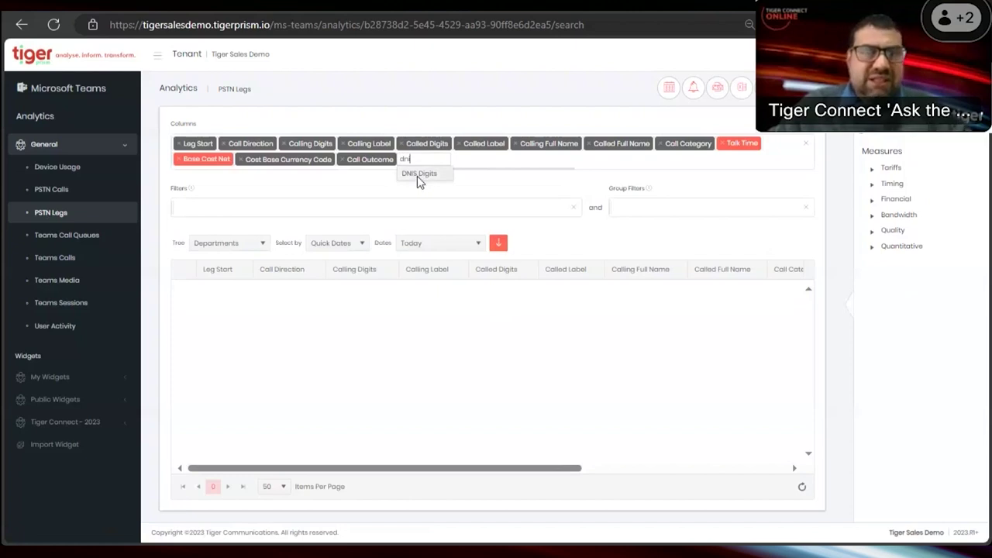
click(419, 175)
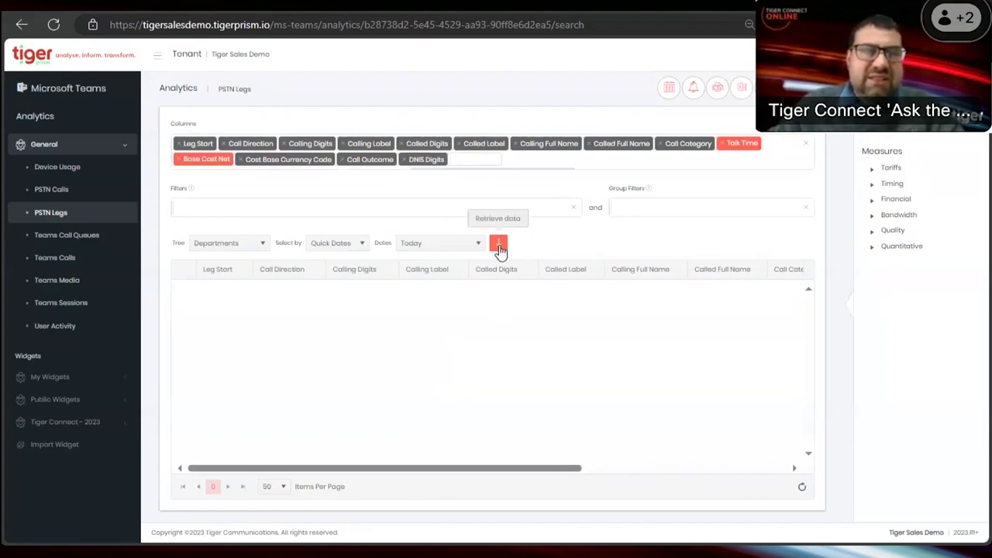
Retrieve today's PSTN Legs data and examine the DNIS Digits values of the calls.
click(500, 250)
drag(414, 471, 741, 509)
drag(748, 293, 789, 326)
click(785, 323)
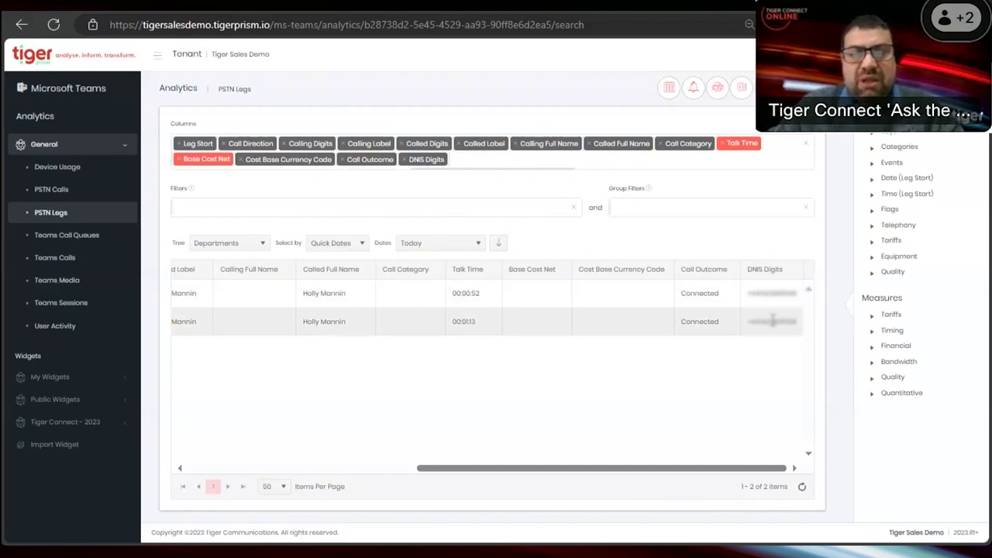
Clear all columns of the PSTN Legs analytics and add only DNIS Digits.
click(431, 243)
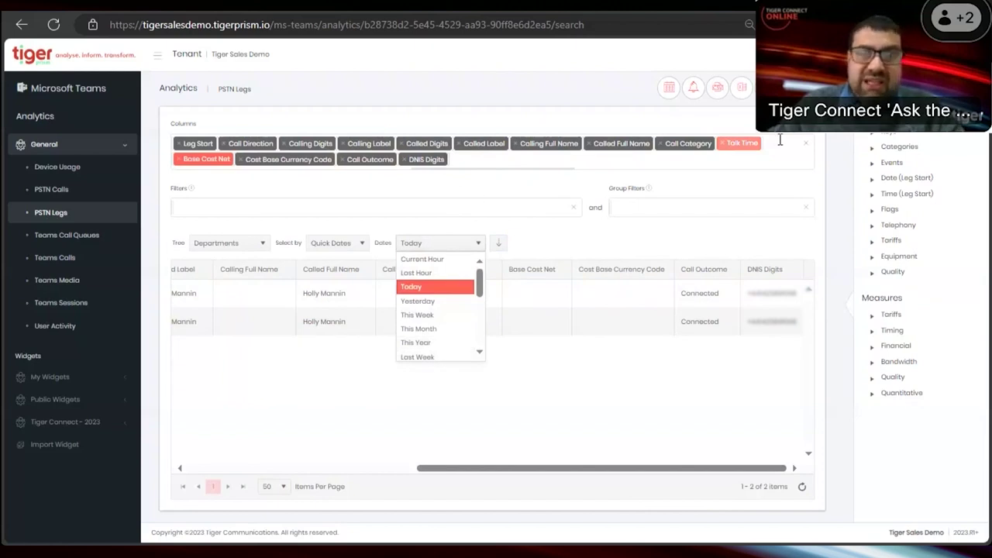
click(710, 158)
click(331, 136)
text(dnis)
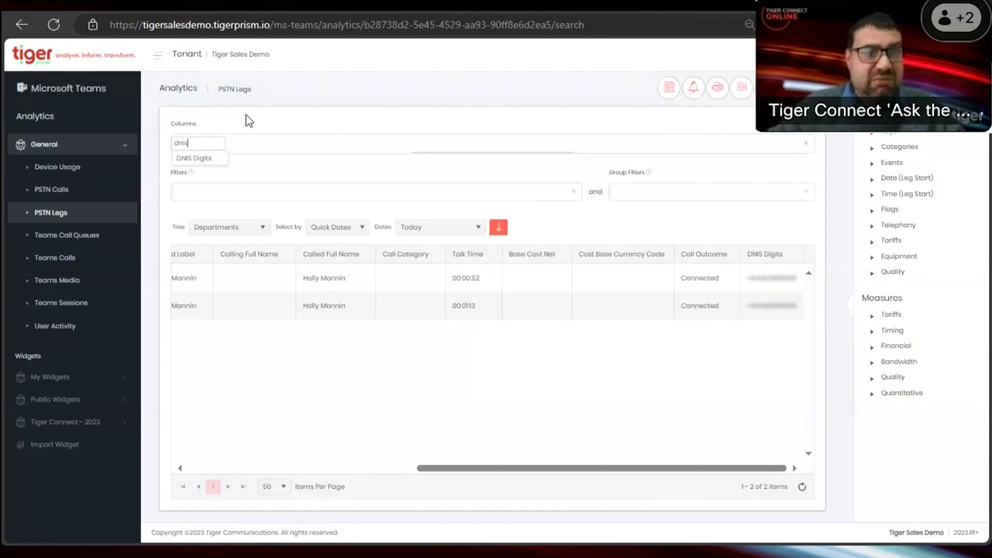
click(210, 160)
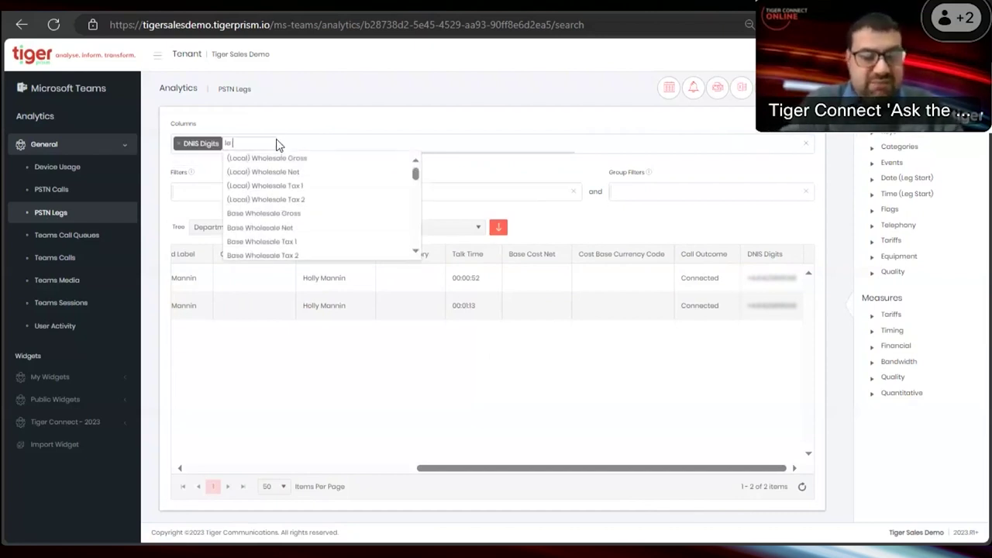
Add the Leg Count column and aggregate it with Count.
text(leg c)
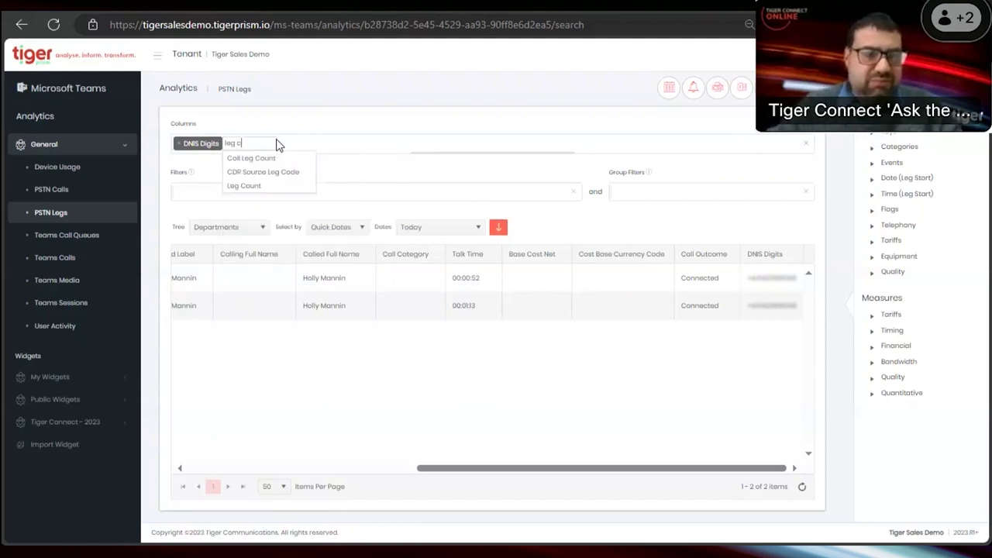
click(235, 186)
click(260, 166)
click(211, 204)
Set the dates to Last Month, retrieve the data, and review the leg count per DNIS number.
click(453, 233)
scroll(449, 314, down, 3)
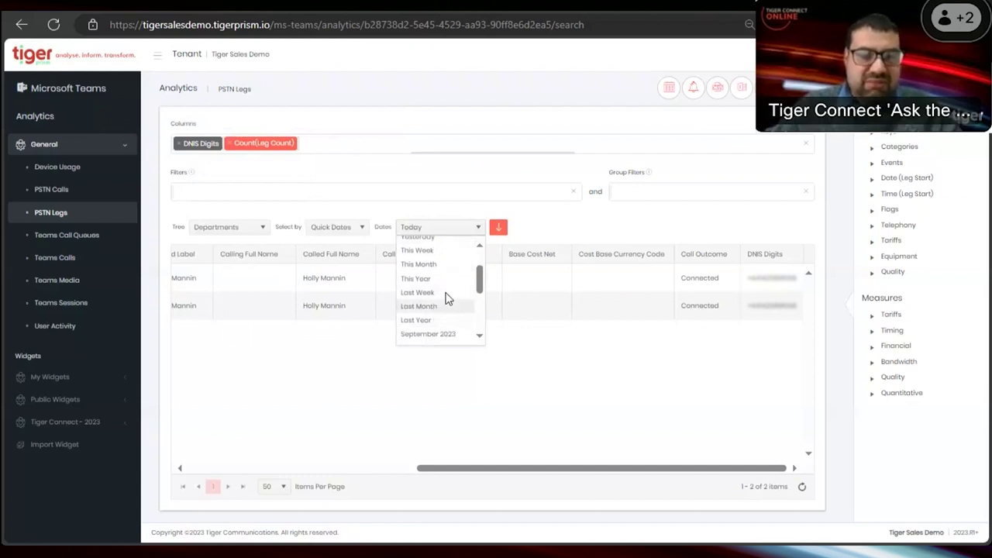
click(447, 305)
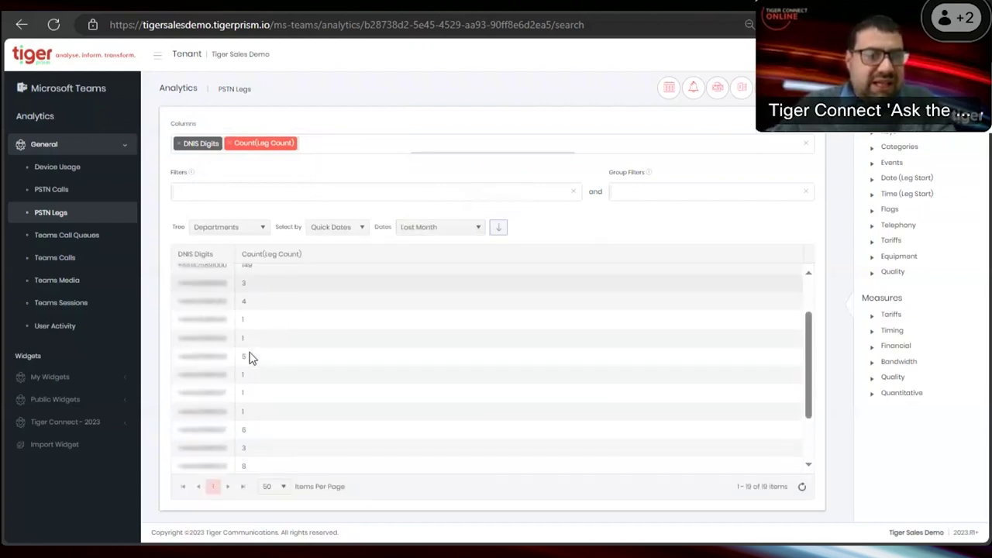
scroll(200, 298, down, 3)
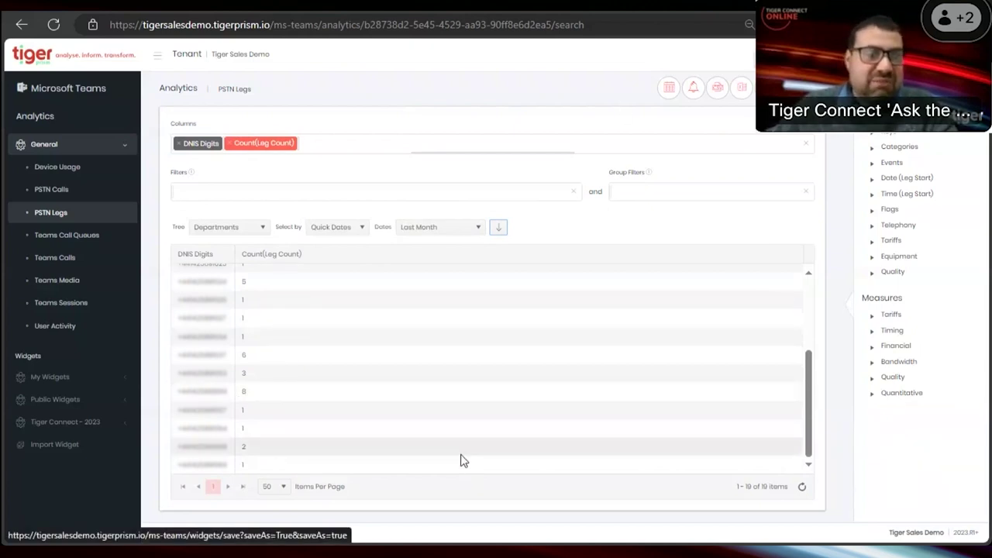
scroll(460, 461, up, 3)
scroll(460, 460, up, 1)
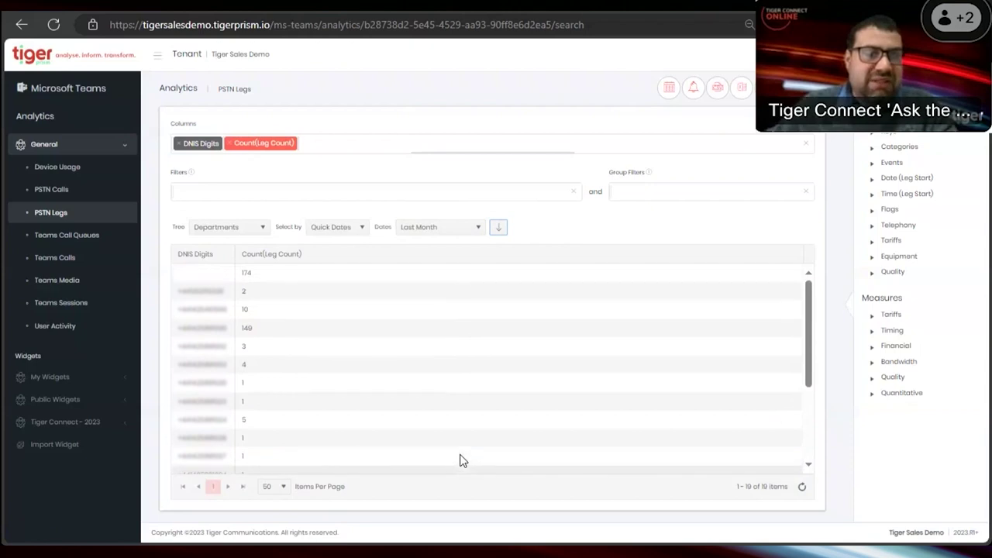